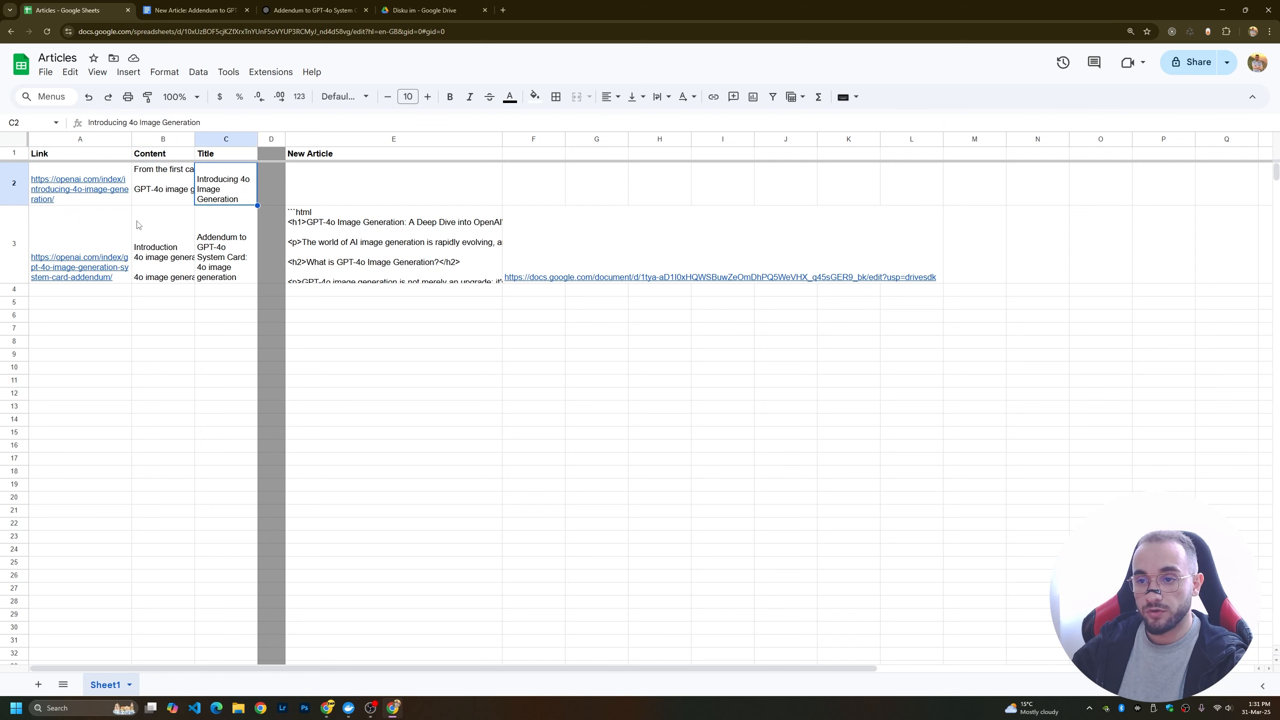
# Inspect the link, content and title cells of the first article in row 2 of the Articles sheet.
pyautogui.click(90, 191)
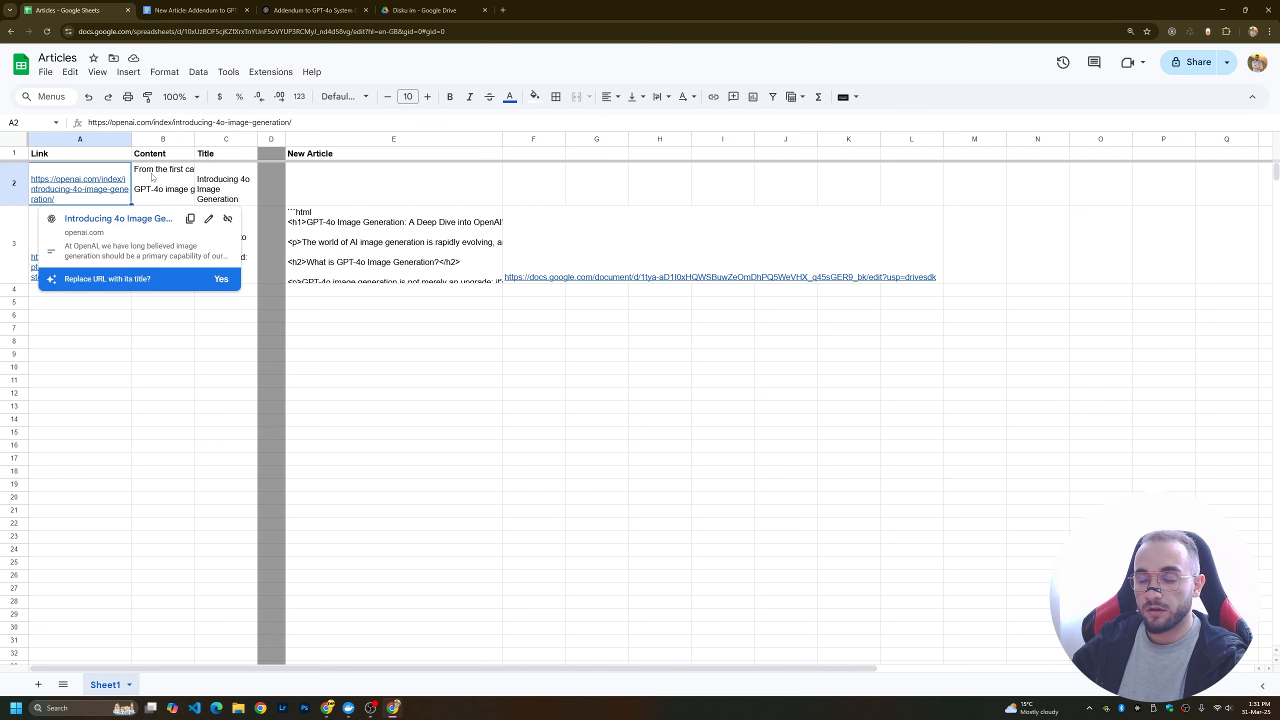
pyautogui.click(151, 176)
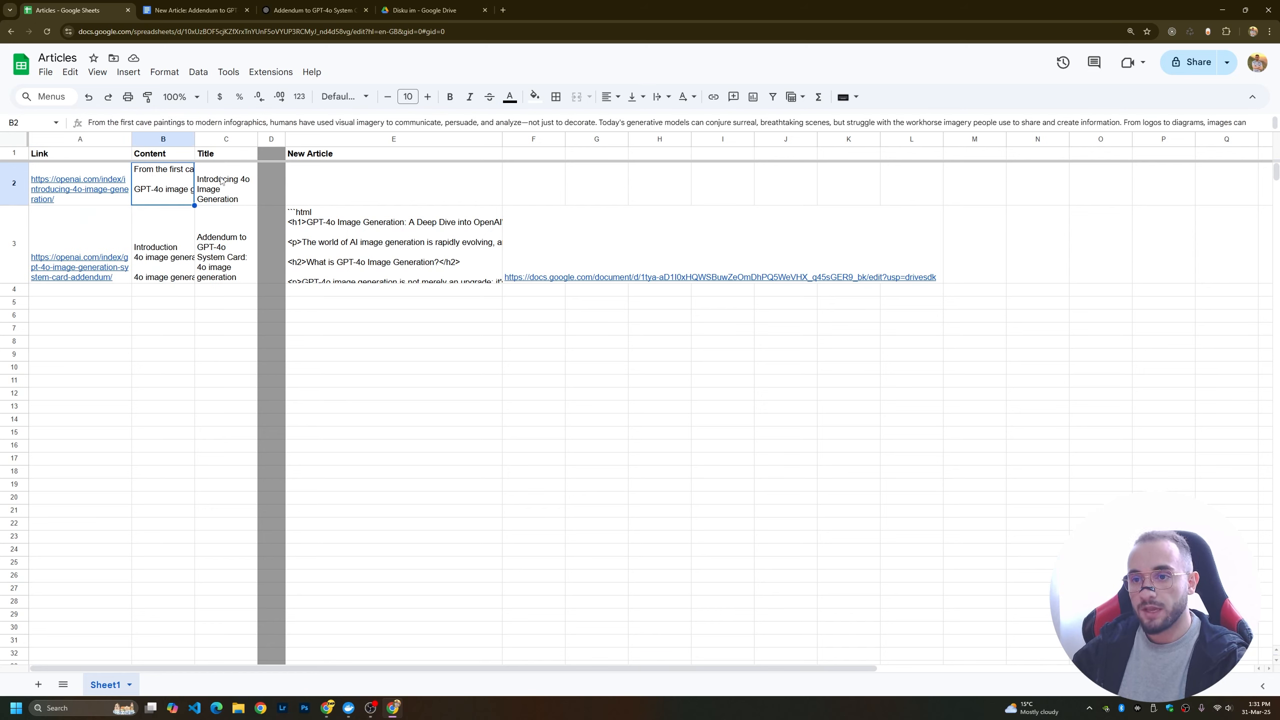
pyautogui.click(214, 196)
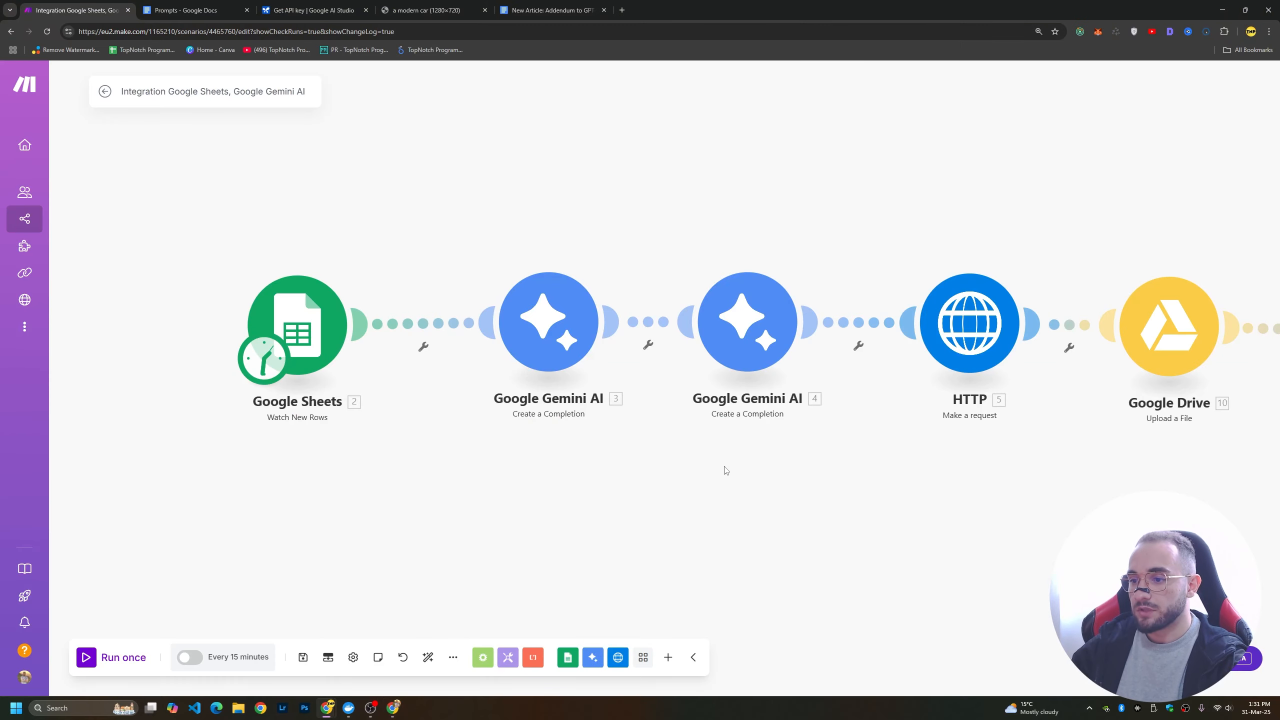
# Review the Make scenario's module chain from the Google Sheets trigger through to the WordPress post module.
pyautogui.moveTo(722, 469); pyautogui.dragTo(457, 452)
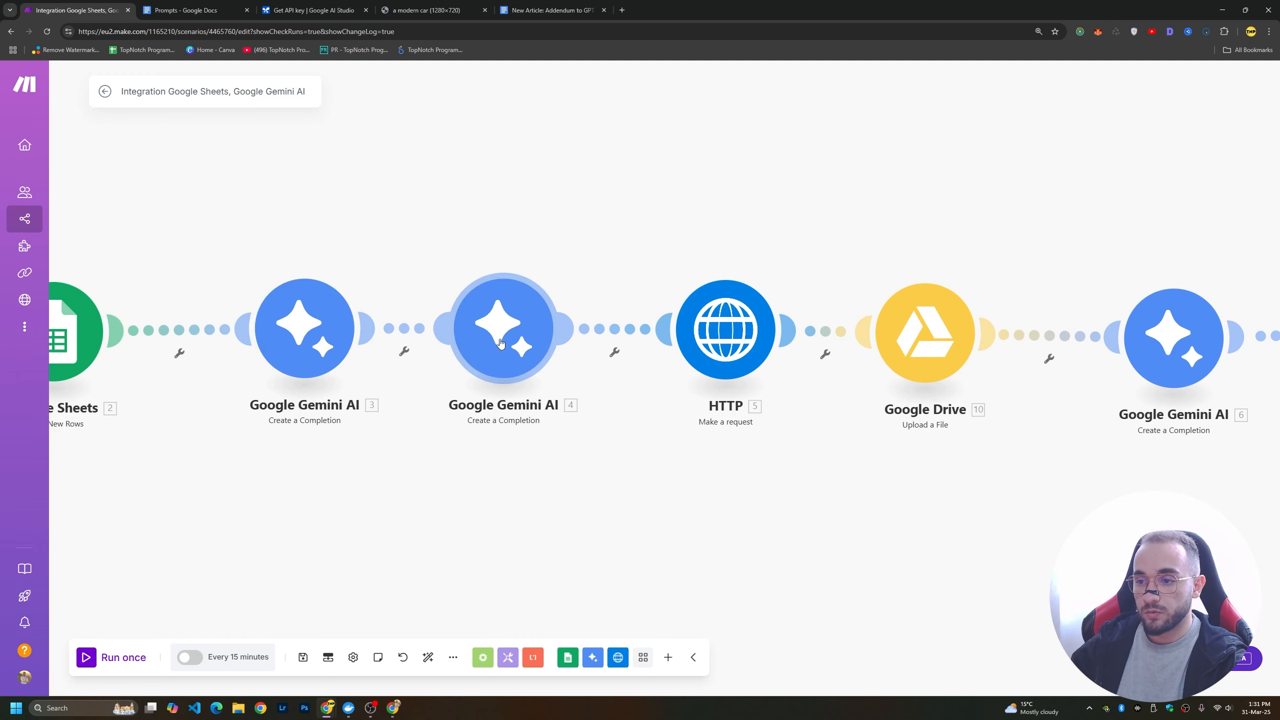
pyautogui.moveTo(499, 338)
pyautogui.mouseDown()
pyautogui.moveTo(430, 337)
pyautogui.moveTo(488, 335)
pyautogui.mouseUp()
pyautogui.moveTo(623, 435); pyautogui.dragTo(370, 443)
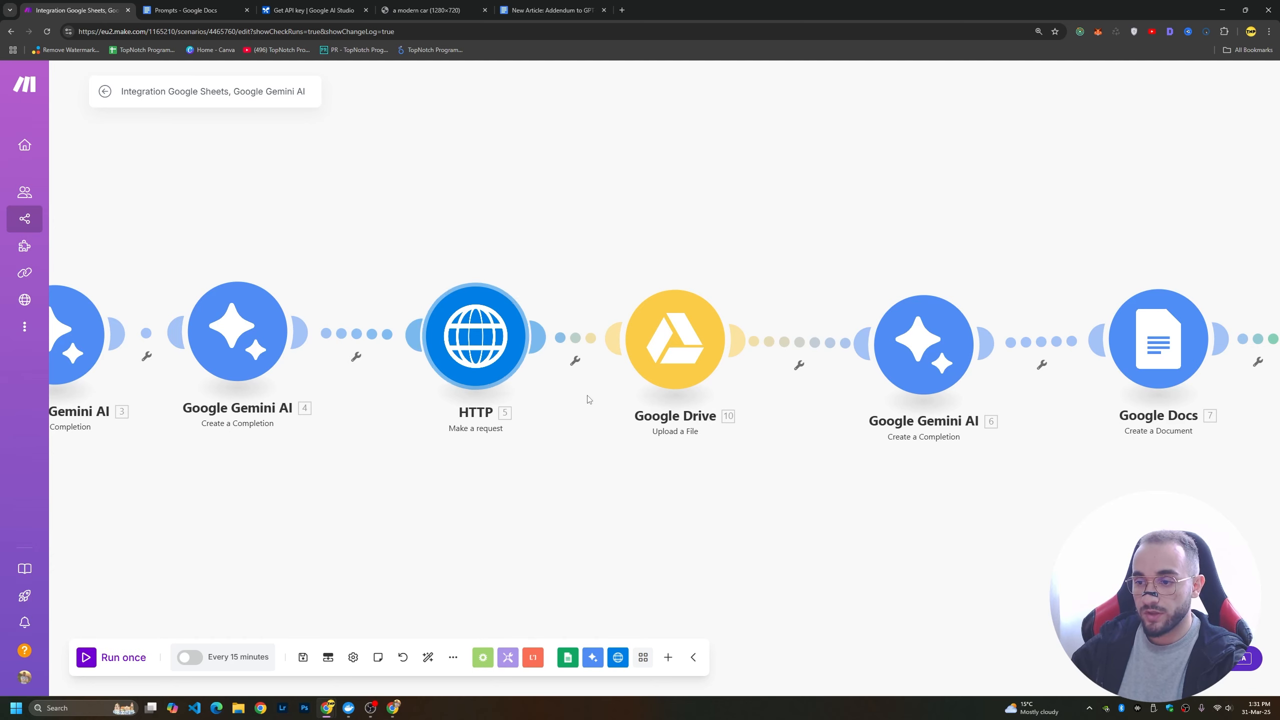
pyautogui.moveTo(698, 469); pyautogui.dragTo(433, 426)
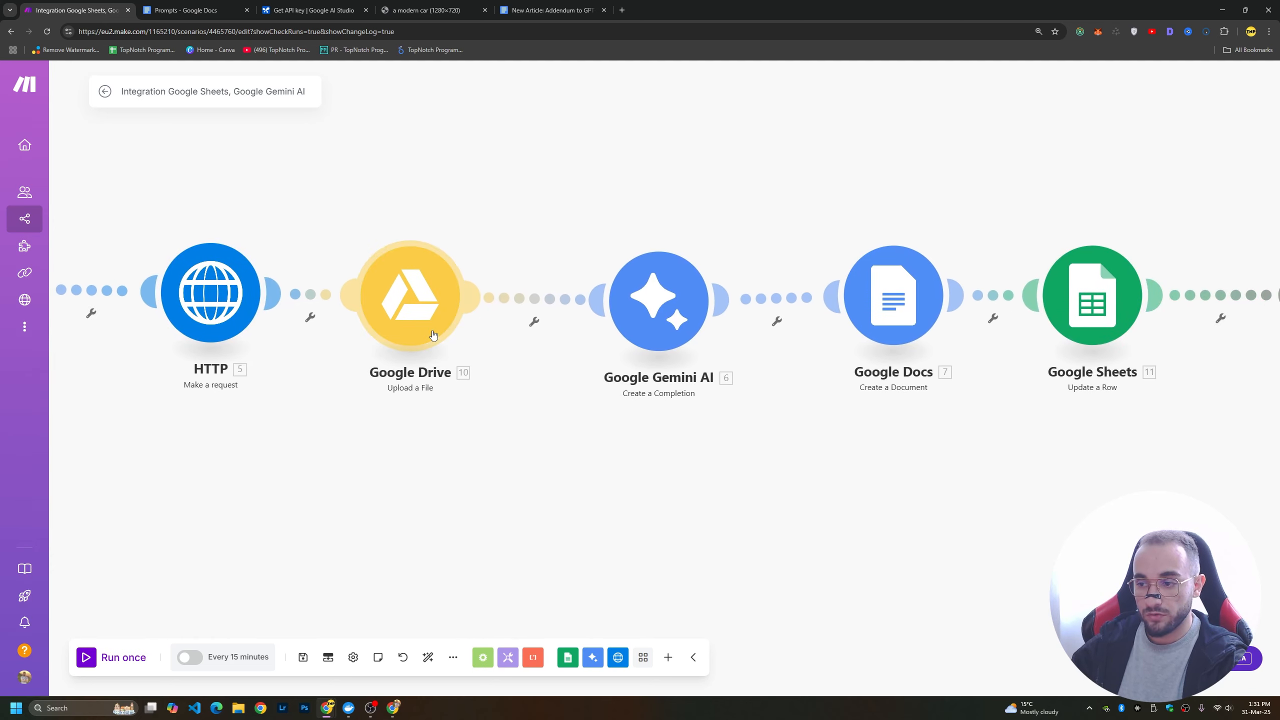
pyautogui.moveTo(693, 425); pyautogui.dragTo(496, 423)
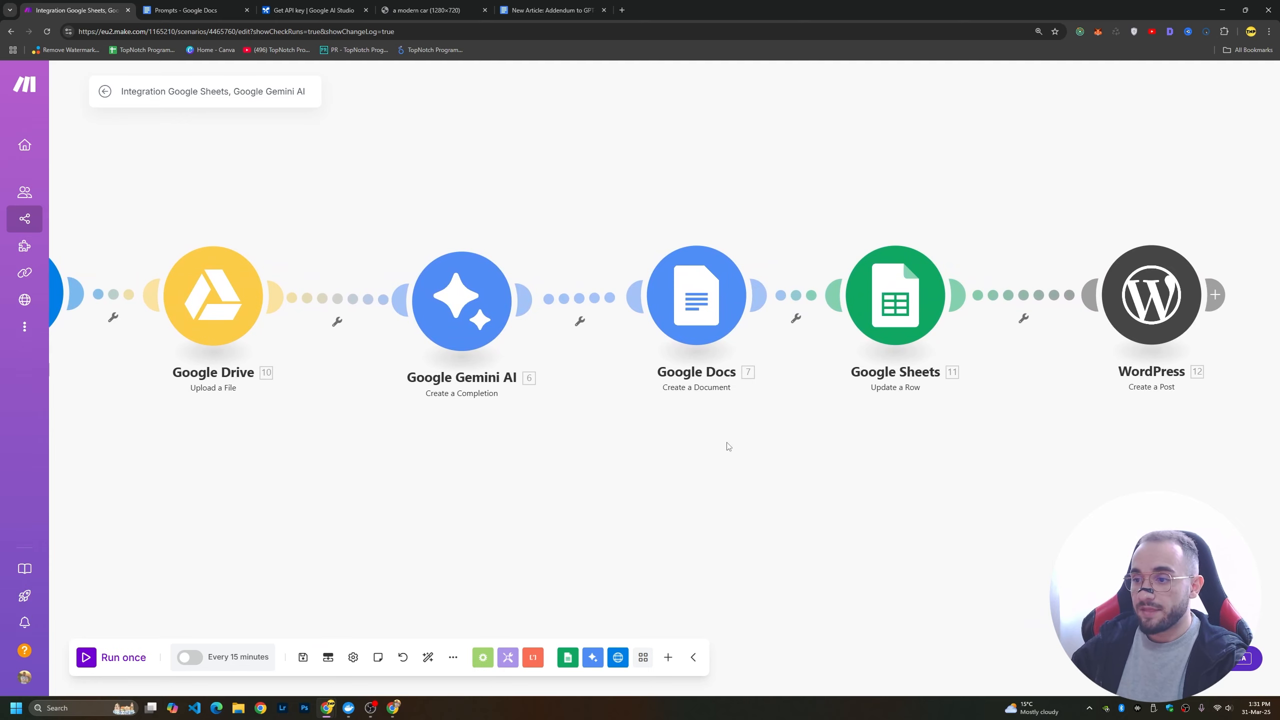
pyautogui.moveTo(730, 447); pyautogui.dragTo(508, 420)
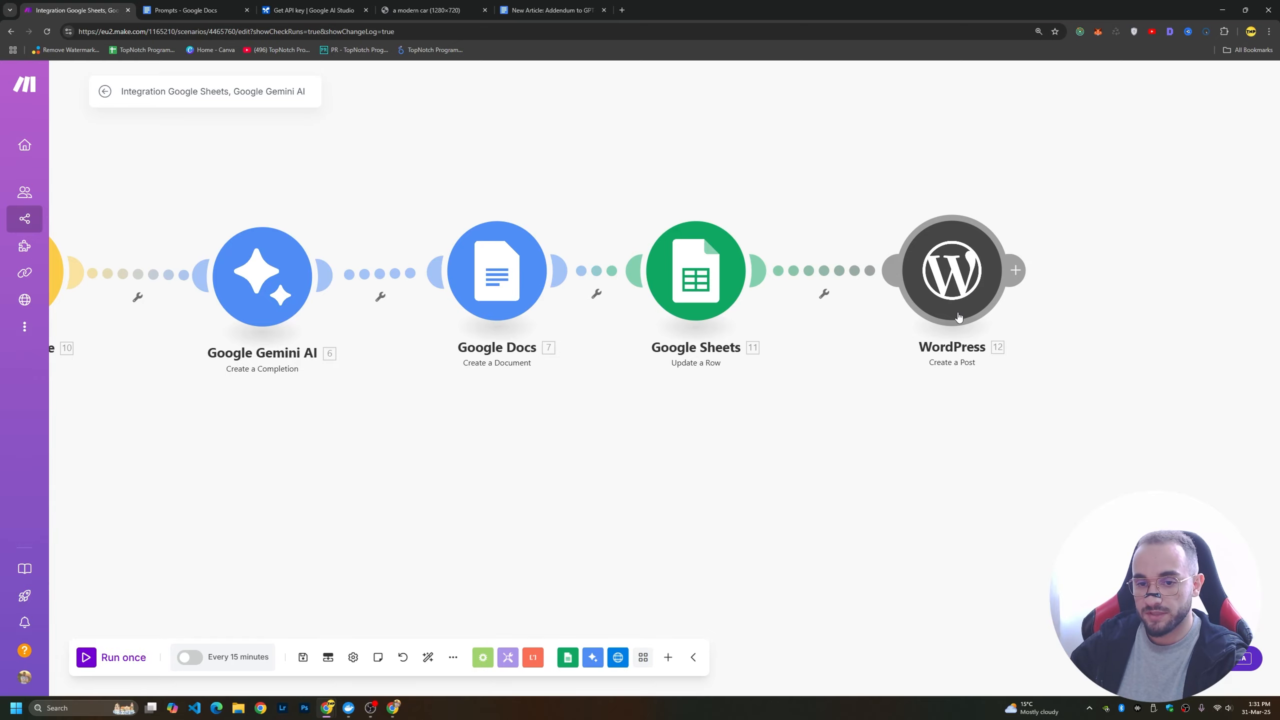
# Switch back to the Articles sheet and read the HTML article in the New Article cell of row 3.
pyautogui.hotkey('alt', 'Tab')
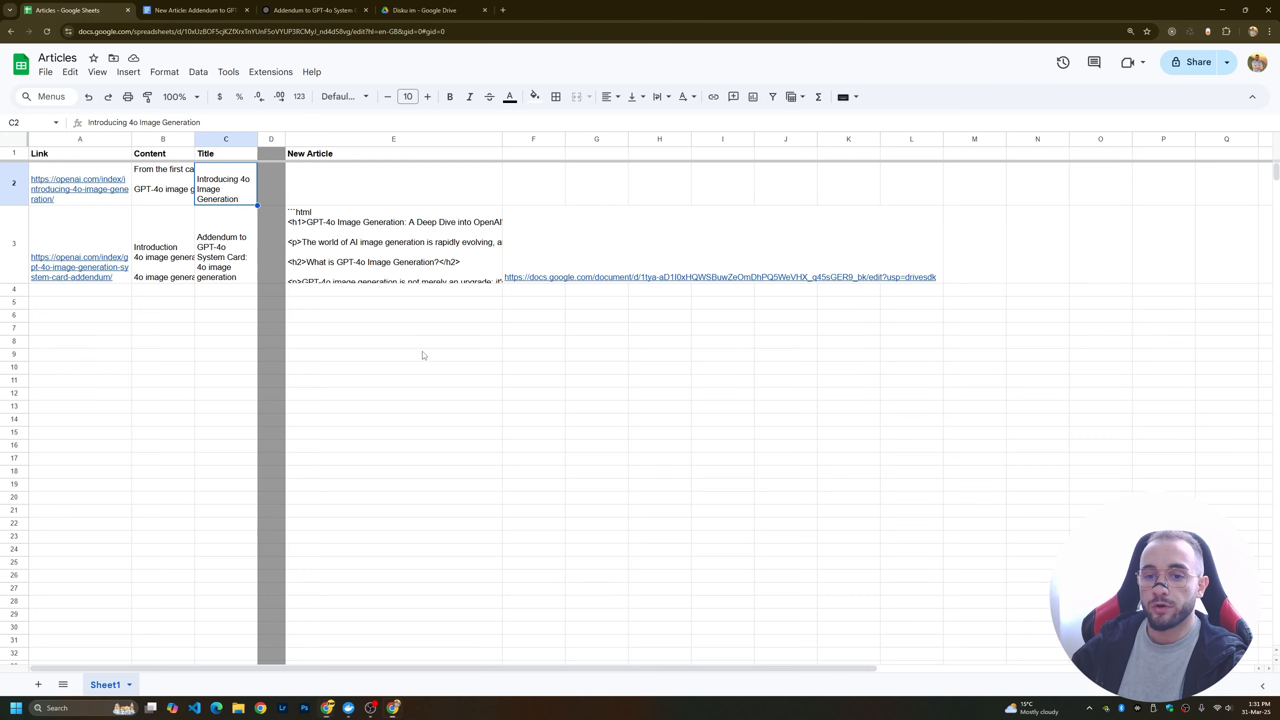
pyautogui.click(389, 281)
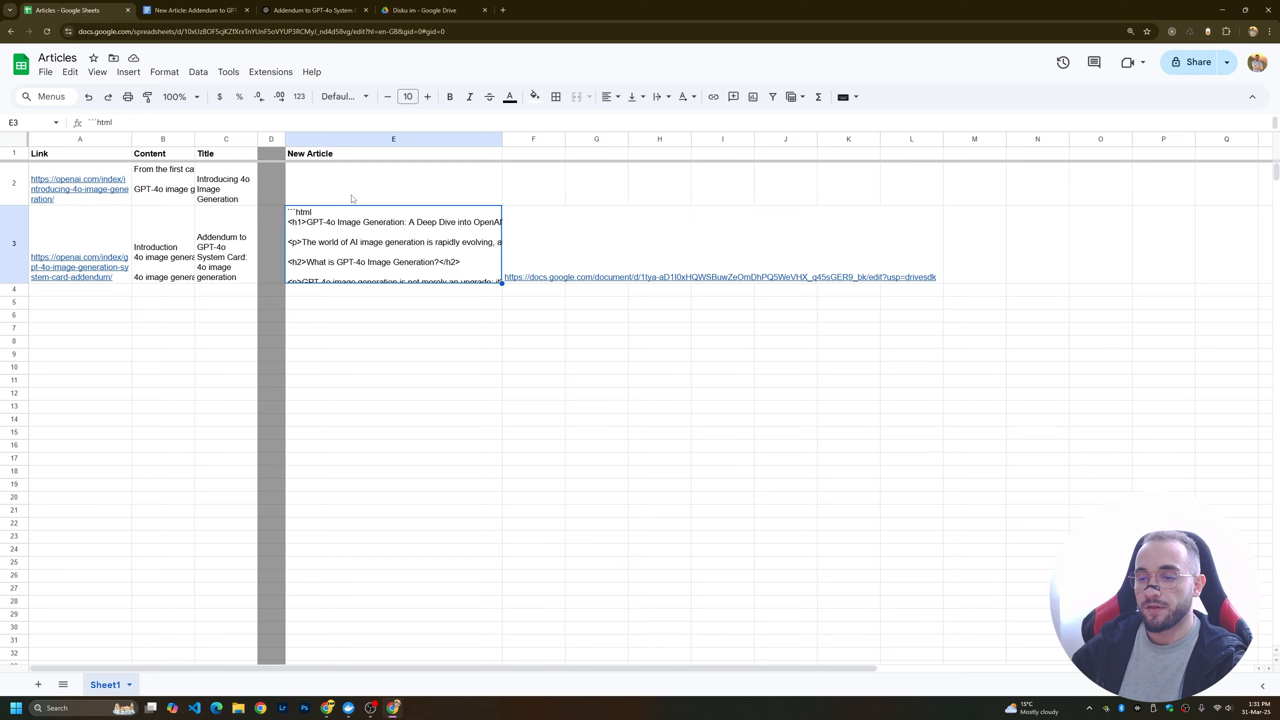
pyautogui.doubleClick(421, 278)
pyautogui.moveTo(288, 230); pyautogui.dragTo(429, 533)
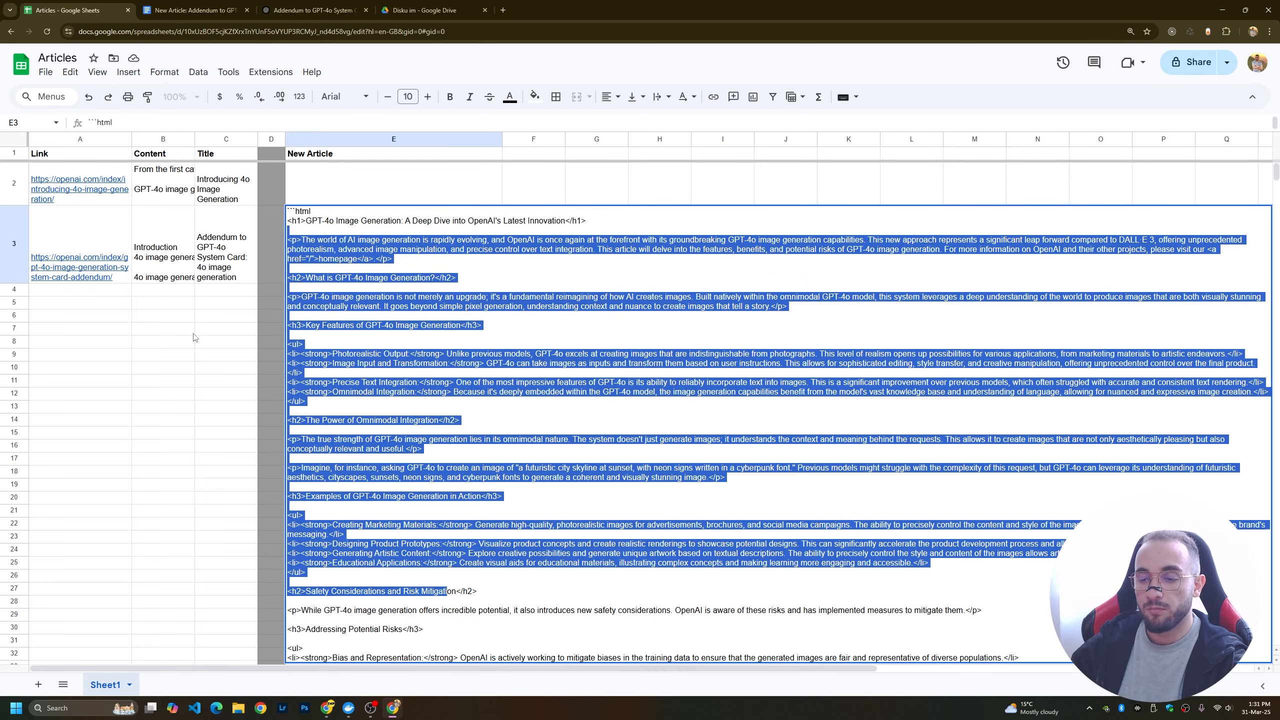
pyautogui.click(152, 309)
# Open the Google Doc linked in cell F3 and review its article down to the Drive image link at the end.
pyautogui.click(552, 275)
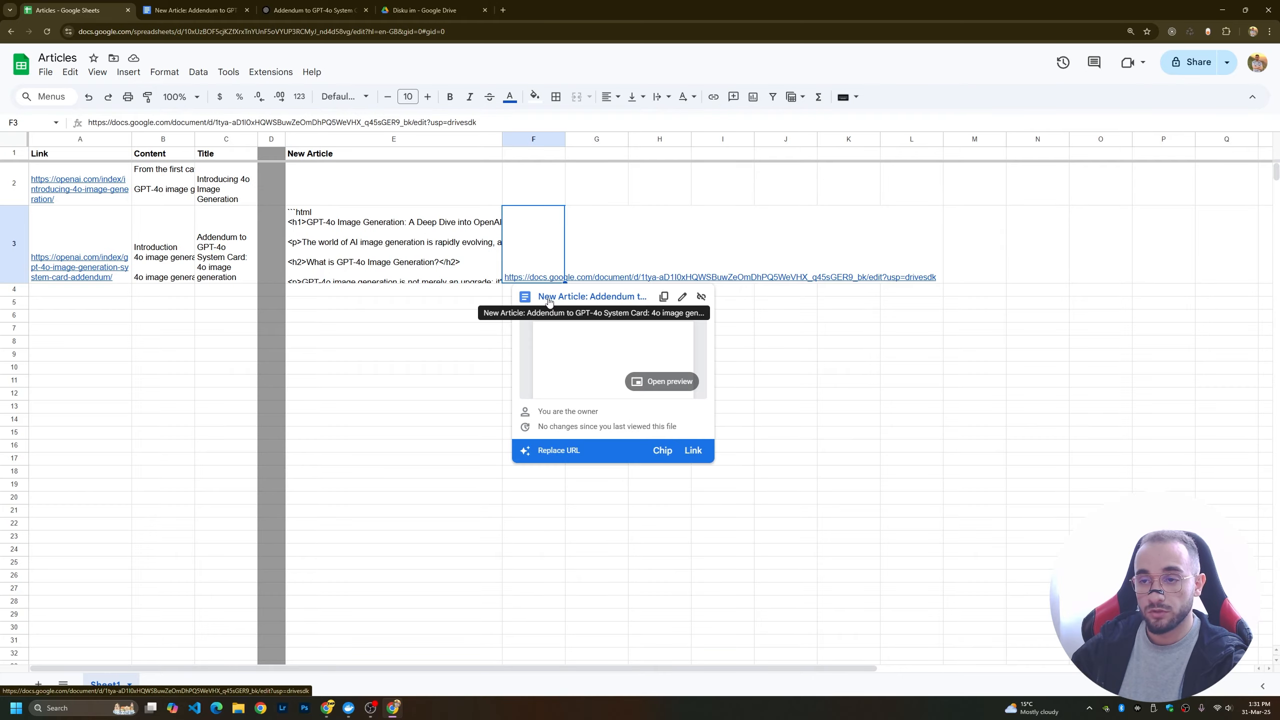
pyautogui.click(549, 300)
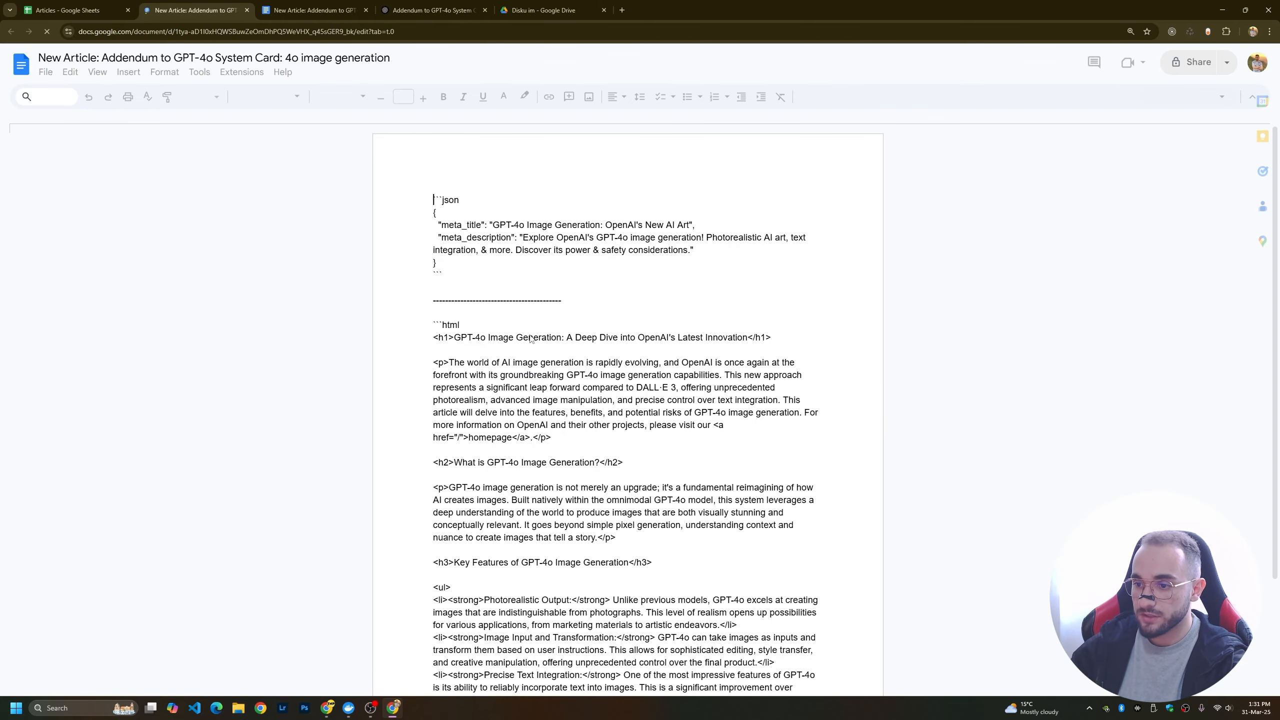
pyautogui.scroll(-9, 561, 418)
pyautogui.scroll(-15, 561, 418)
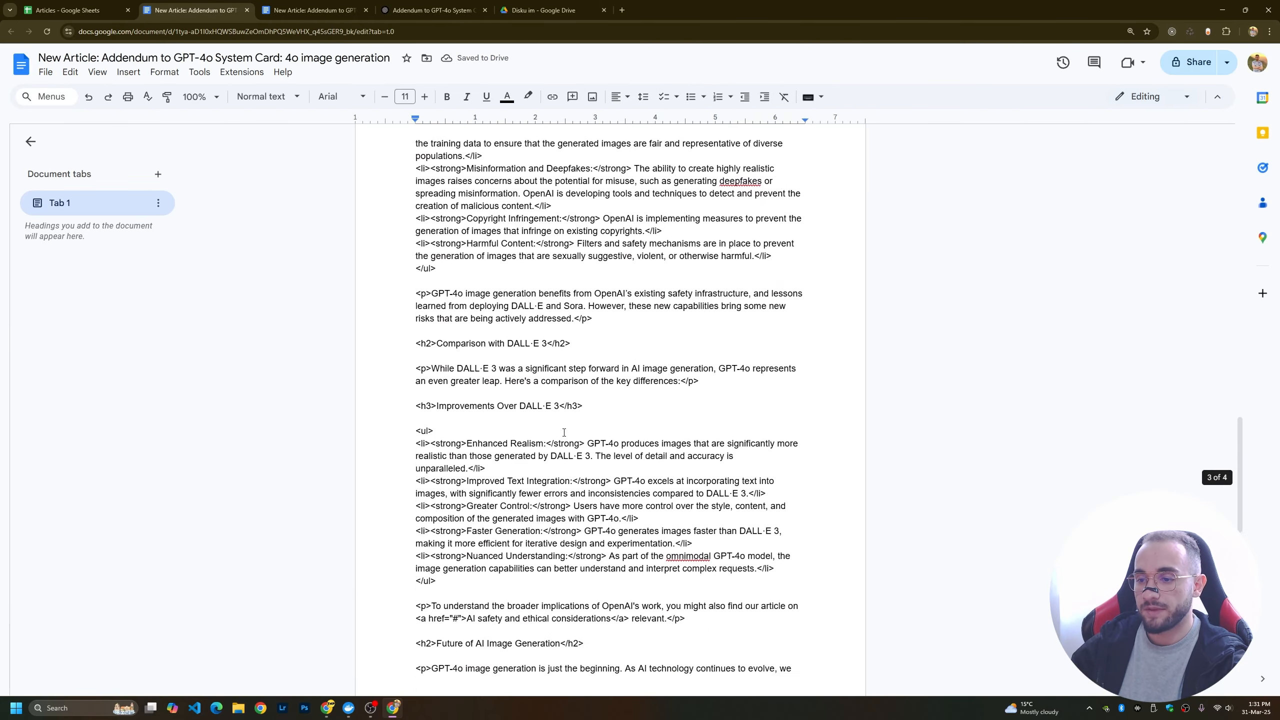
pyautogui.scroll(-10, 564, 436)
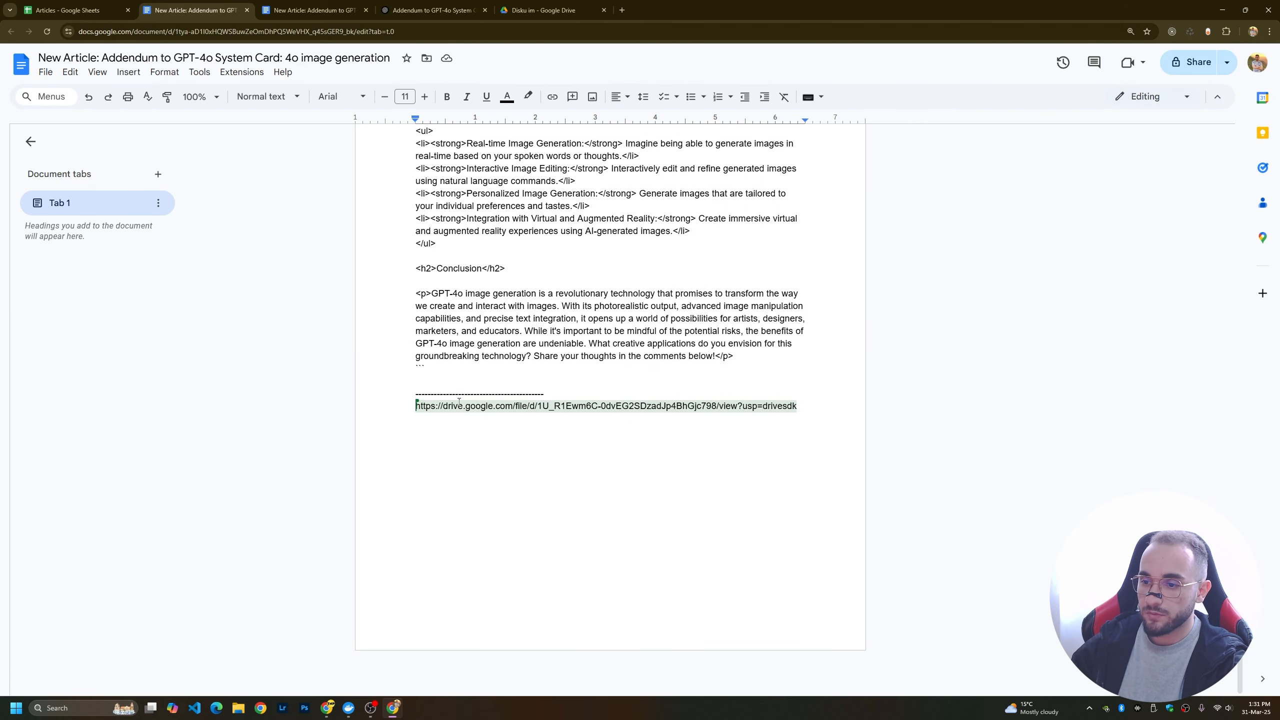
pyautogui.moveTo(798, 406); pyautogui.dragTo(397, 412)
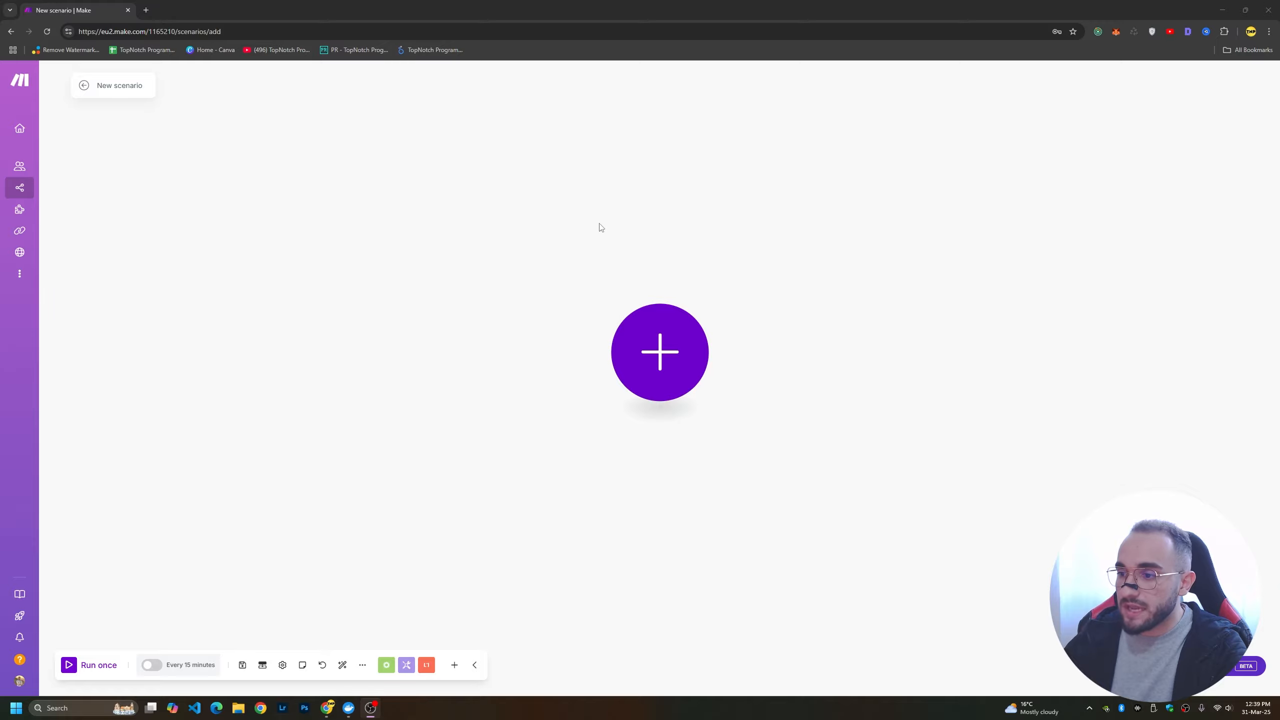
pyautogui.moveTo(530, 216); pyautogui.dragTo(419, 185)
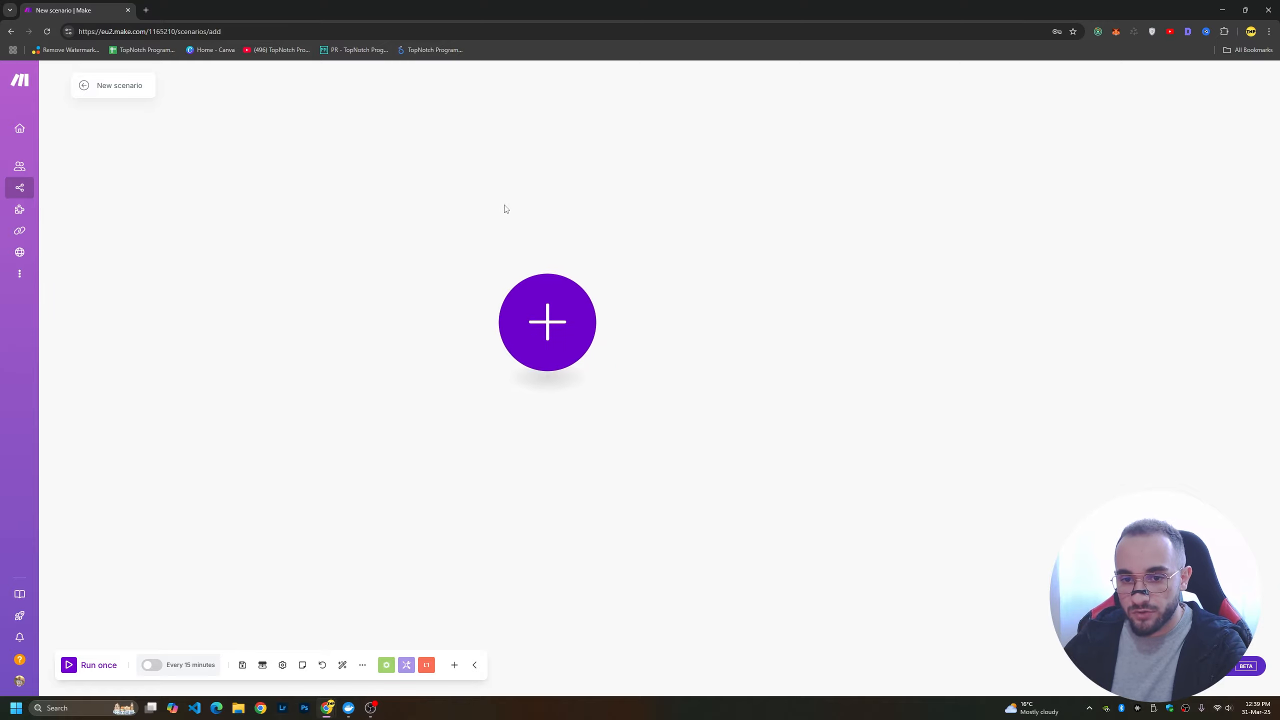
pyautogui.moveTo(638, 228)
pyautogui.mouseDown()
pyautogui.moveTo(599, 197)
pyautogui.moveTo(629, 217)
pyautogui.mouseUp()
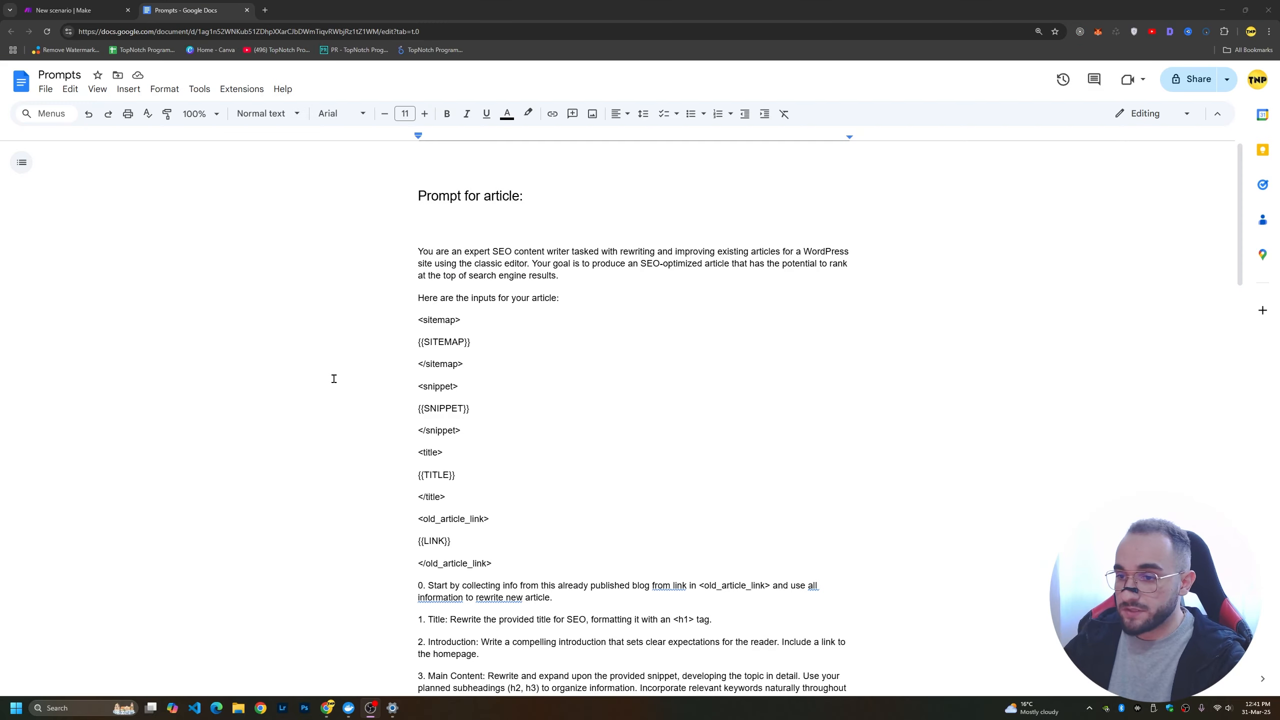
# Read the "Prompt for article" section of the Prompts document, including its input variables, writing instructions and HTML formatting rules.
pyautogui.scroll(-8, 577, 357)
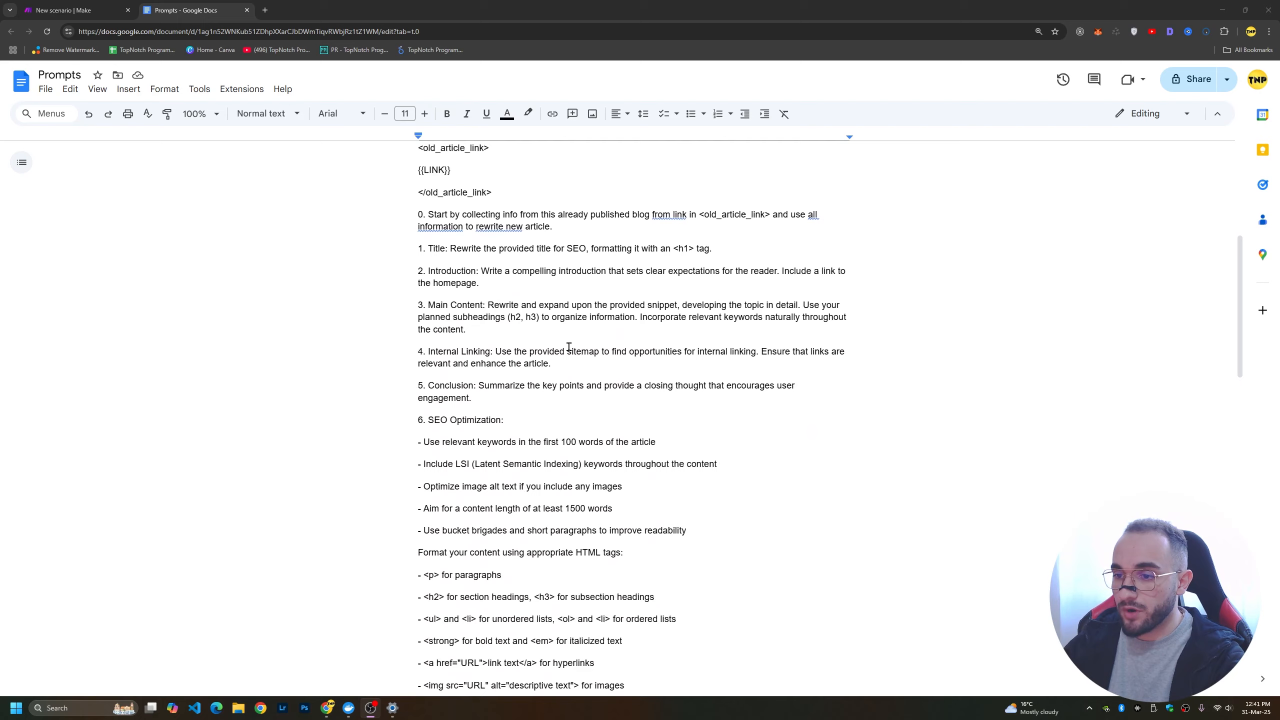
pyautogui.scroll(-8, 553, 360)
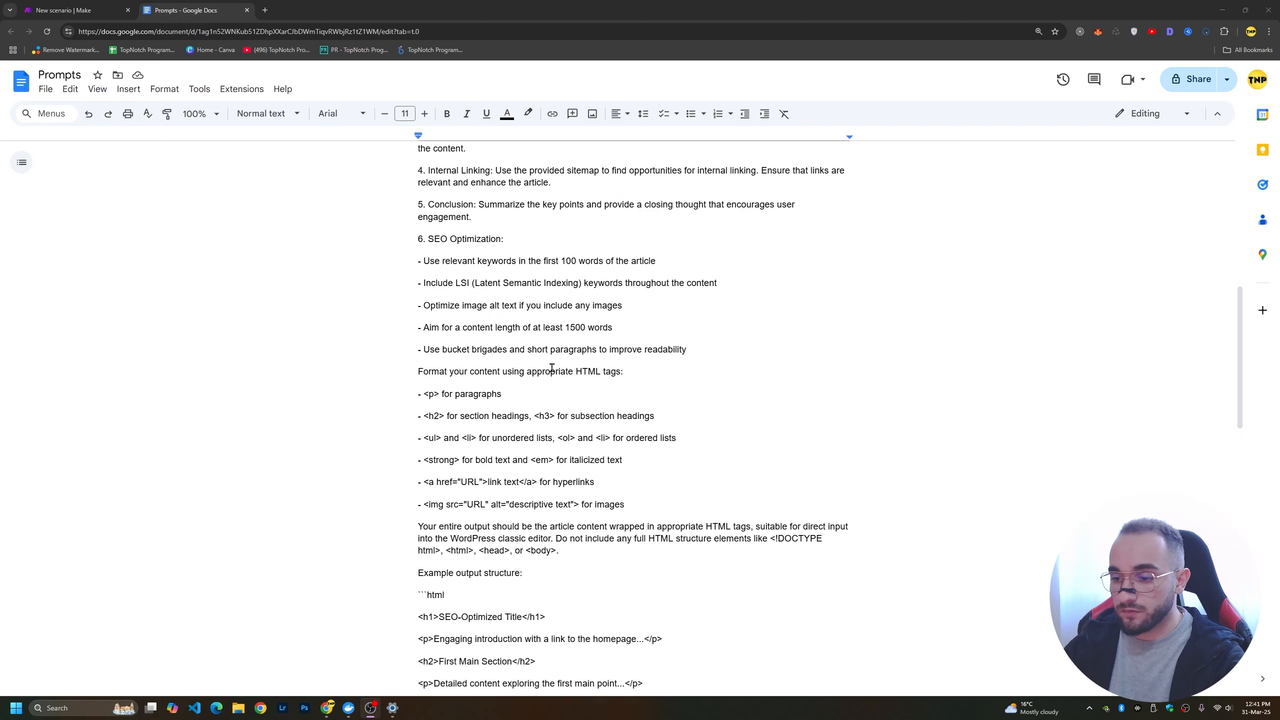
pyautogui.scroll(-3, 550, 366)
pyautogui.scroll(15, 534, 366)
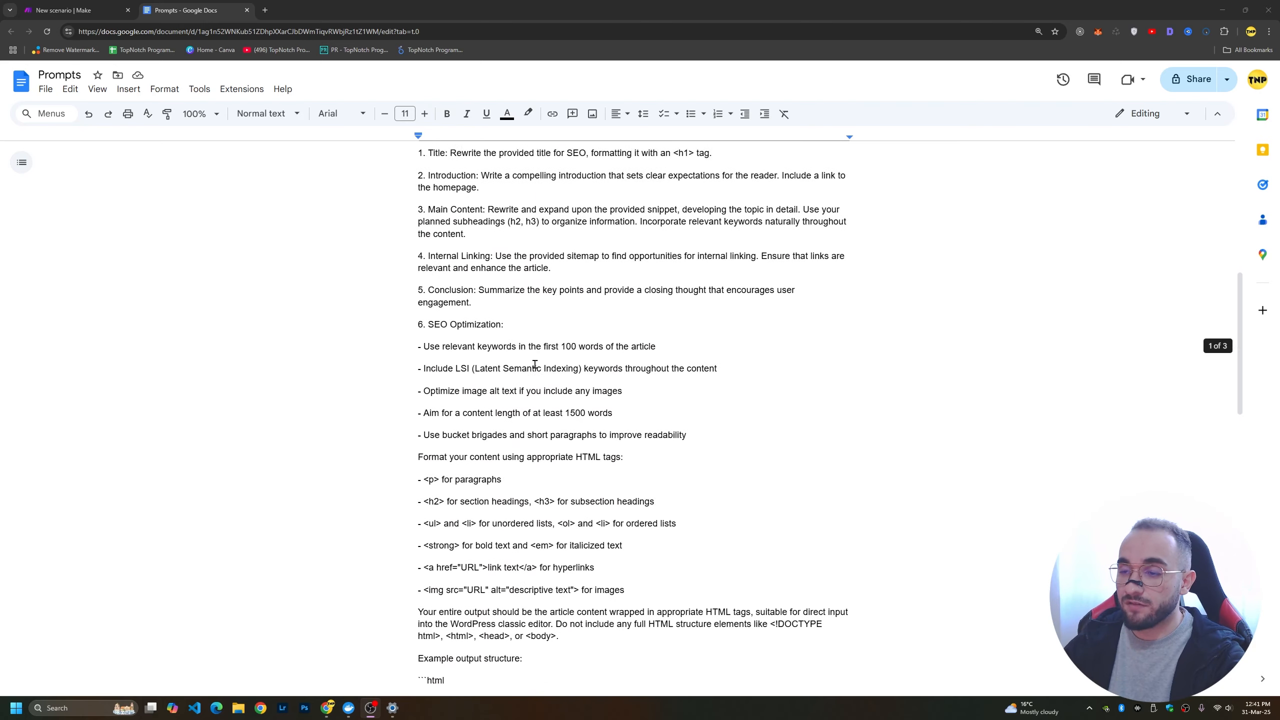
pyautogui.moveTo(418, 195); pyautogui.dragTo(509, 197)
pyautogui.doubleClick(533, 205)
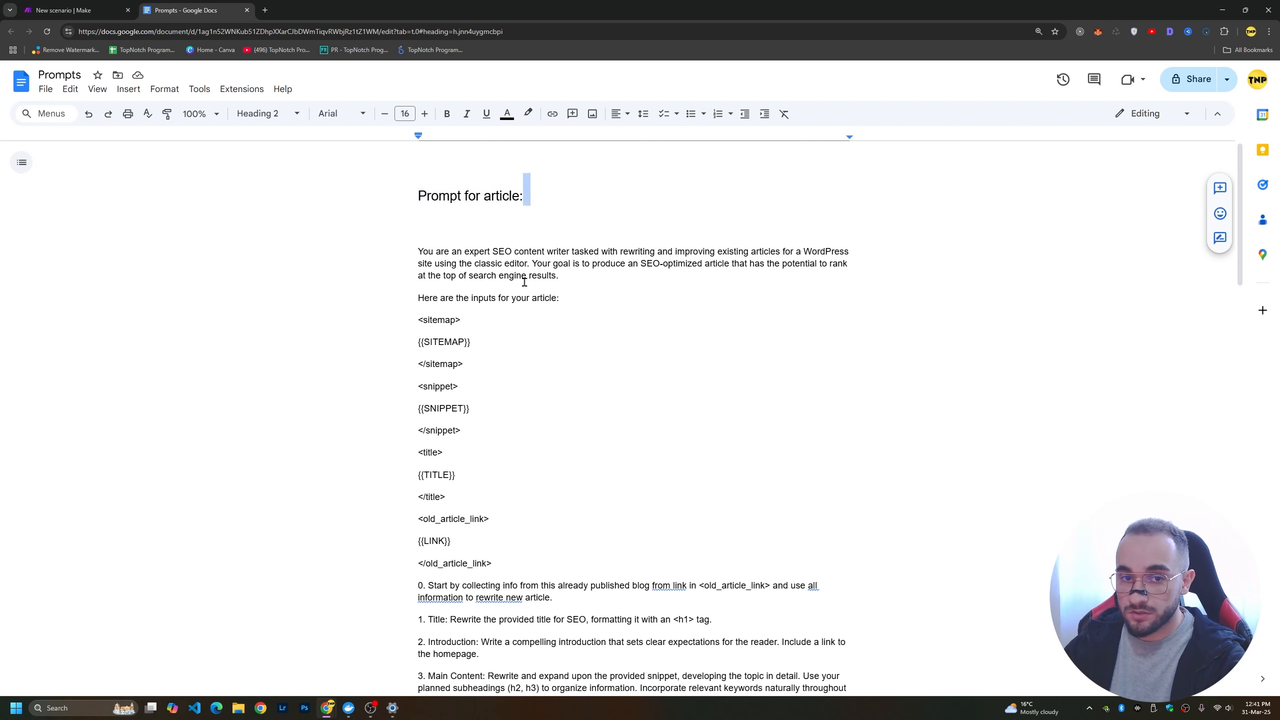
pyautogui.scroll(-1, 530, 341)
pyautogui.scroll(-1, 529, 341)
pyautogui.scroll(1, 654, 223)
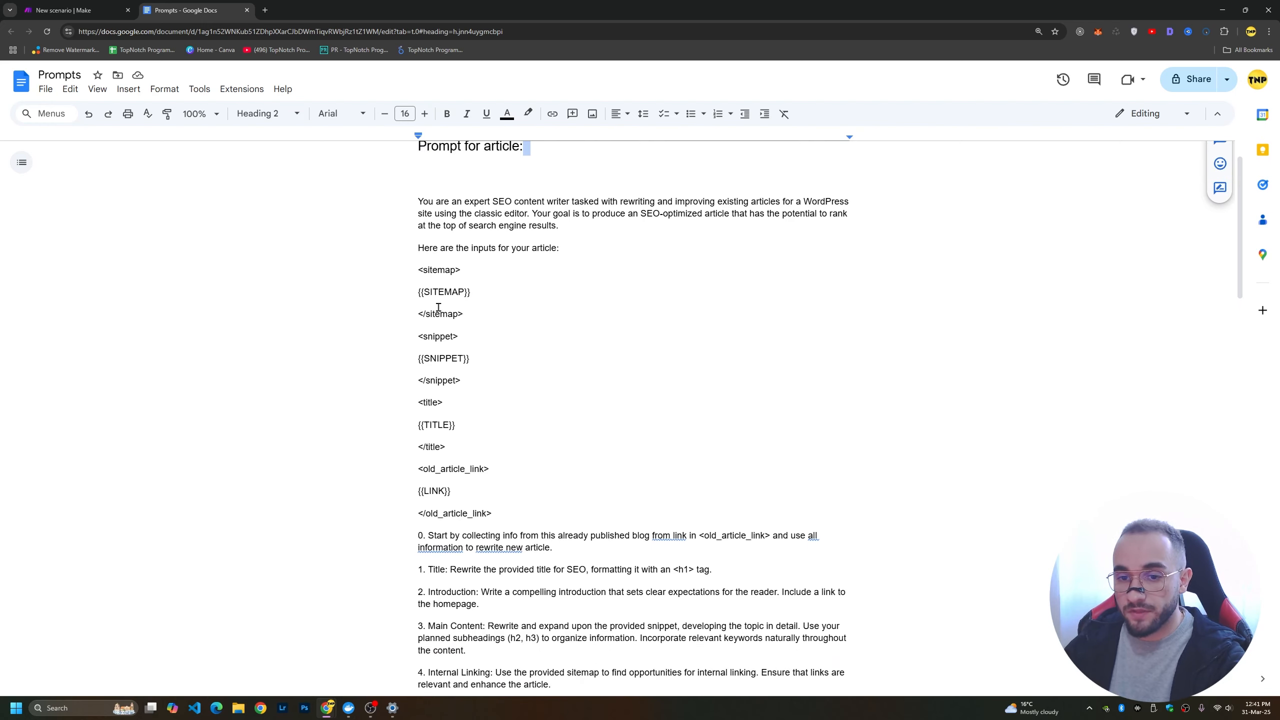
pyautogui.scroll(-8, 462, 373)
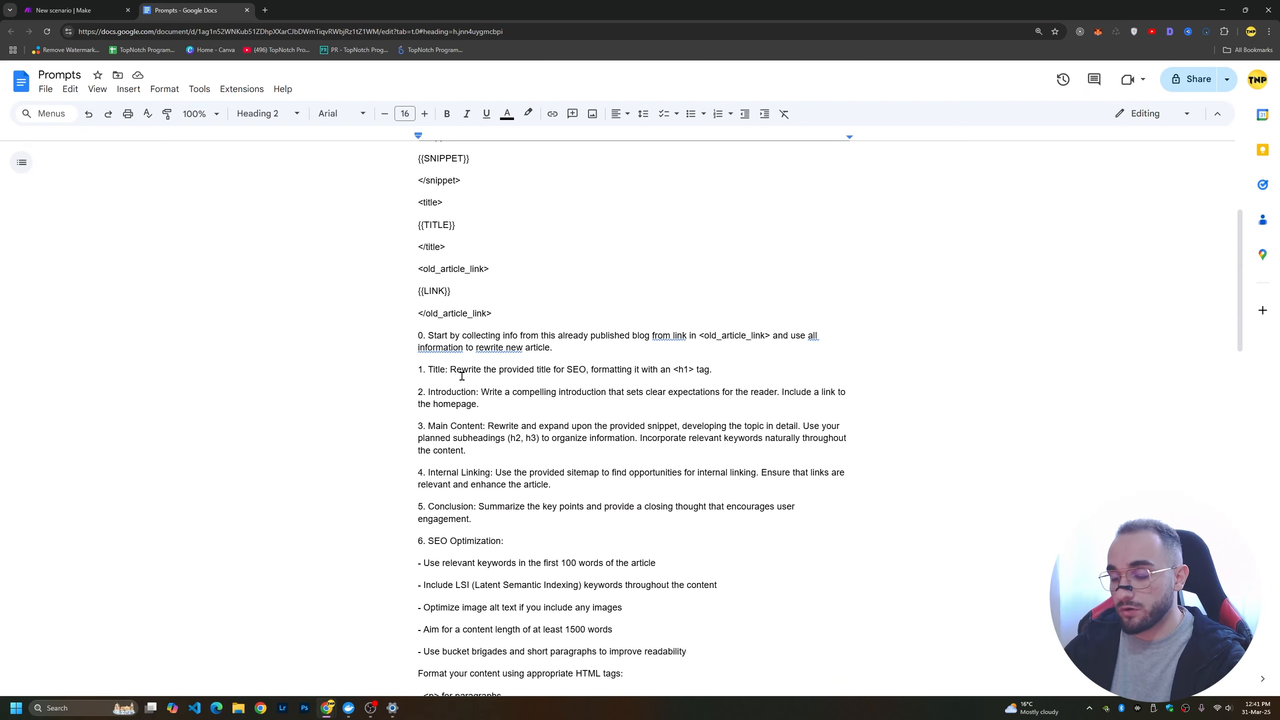
# Review the "Prompt for image" section and the pollinations.ai URL under "Image generator" in the Prompts document.
pyautogui.scroll(-19, 463, 373)
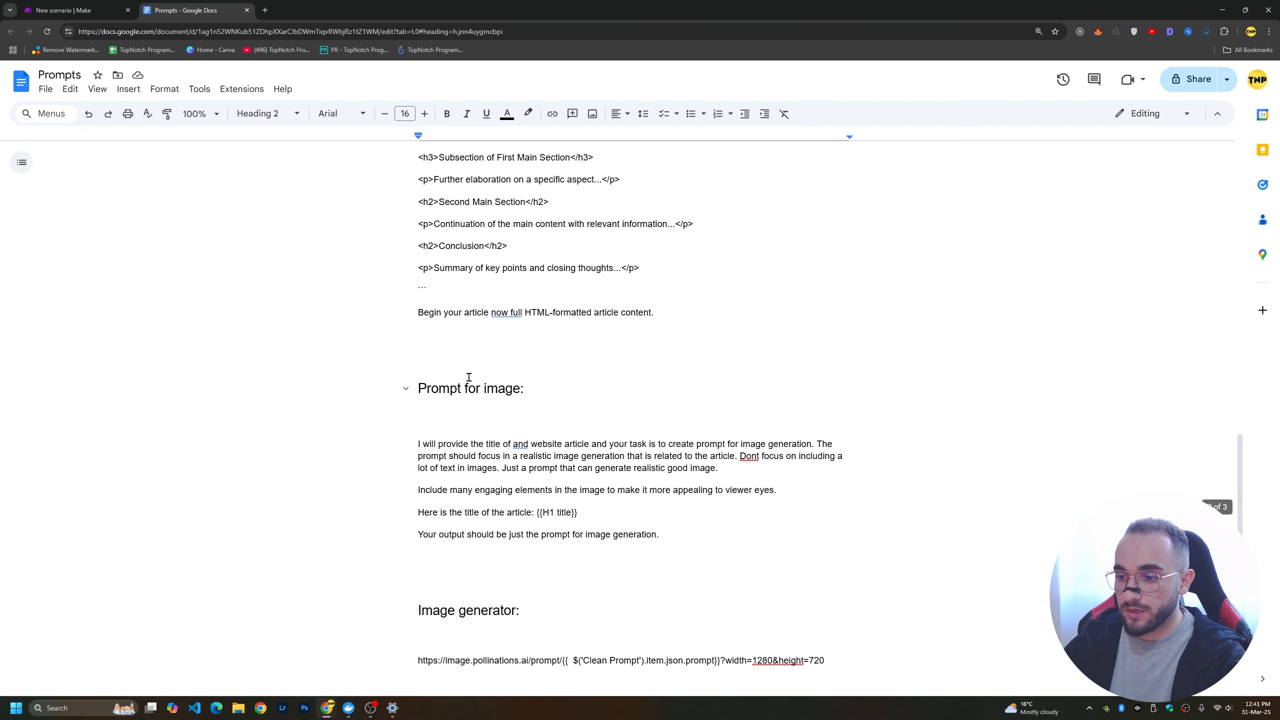
pyautogui.moveTo(418, 218); pyautogui.dragTo(548, 271)
pyautogui.click(596, 284)
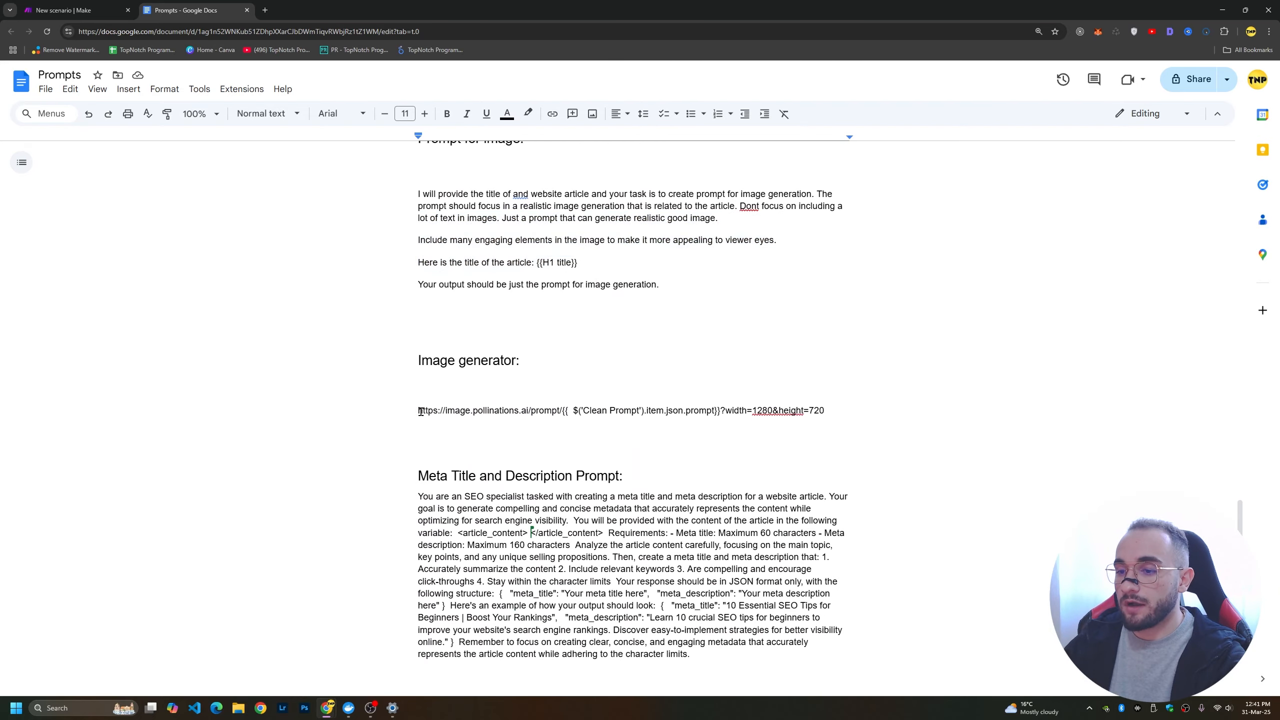
pyautogui.moveTo(421, 411); pyautogui.dragTo(835, 407)
pyautogui.click(828, 411)
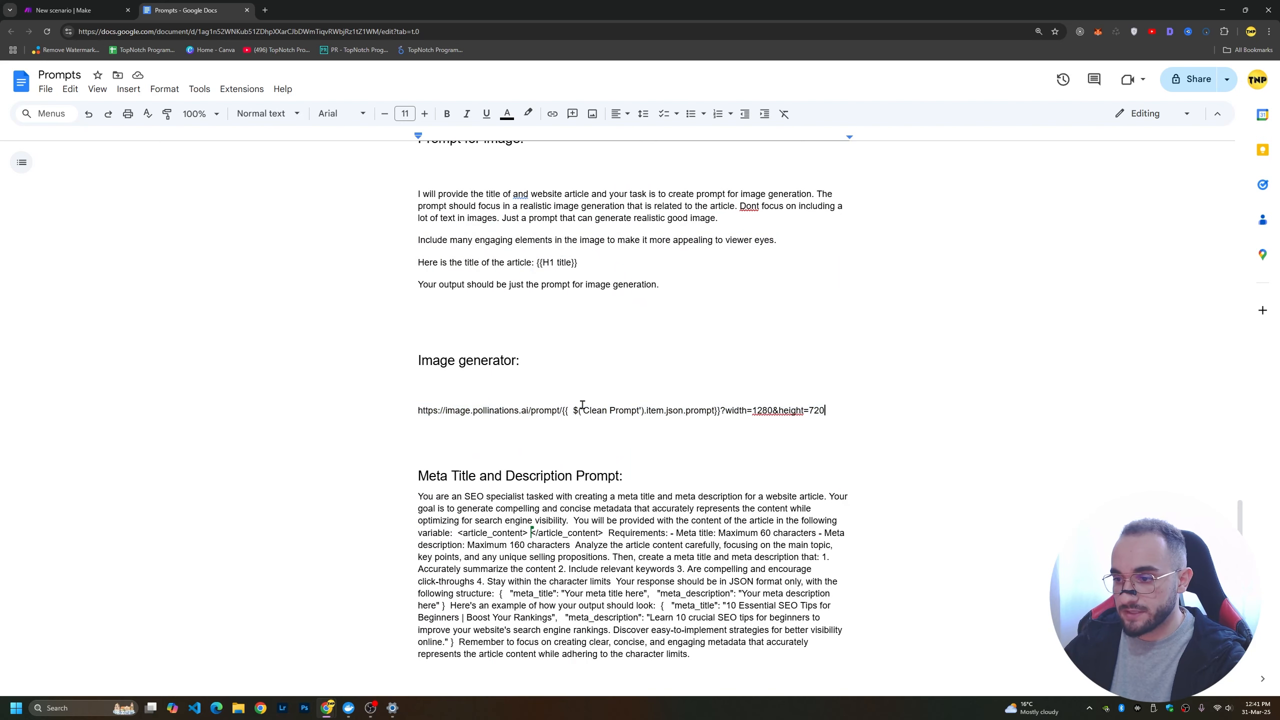
# Examine the text of the "Meta Title and Description Prompt" at the end of the Prompts document.
pyautogui.scroll(-4, 537, 424)
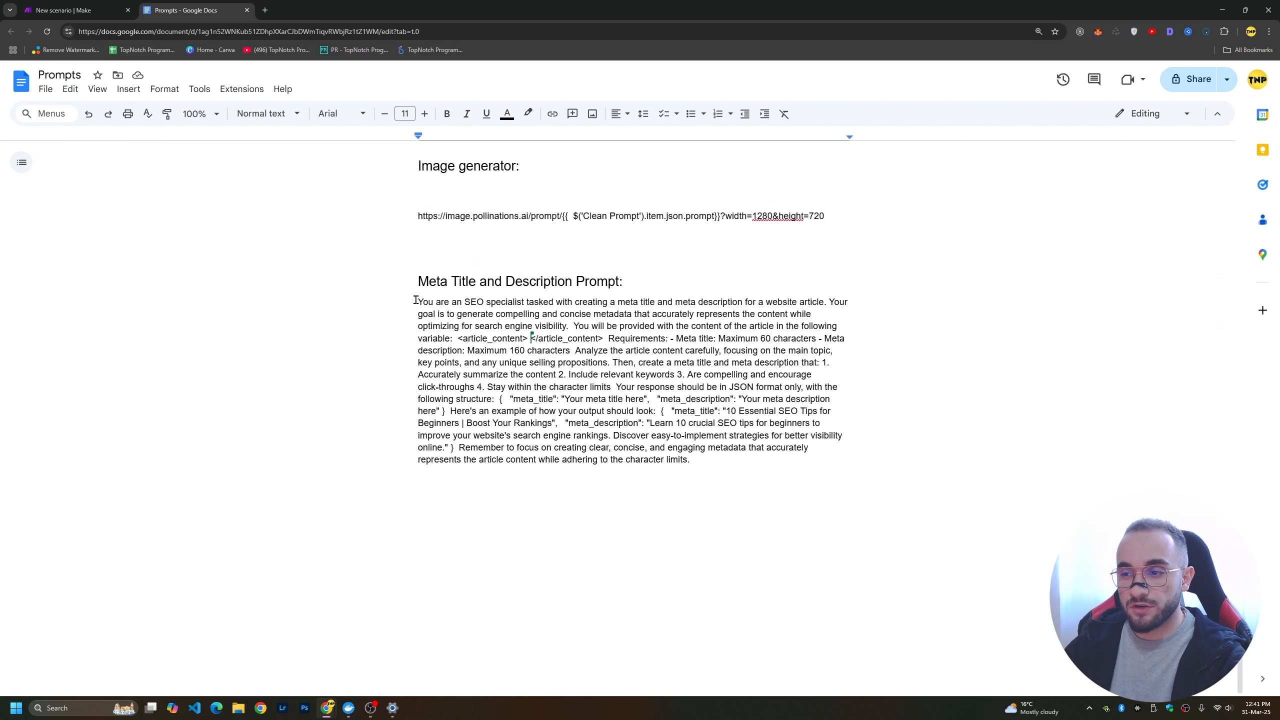
pyautogui.moveTo(418, 301); pyautogui.dragTo(744, 449)
pyautogui.click(554, 386)
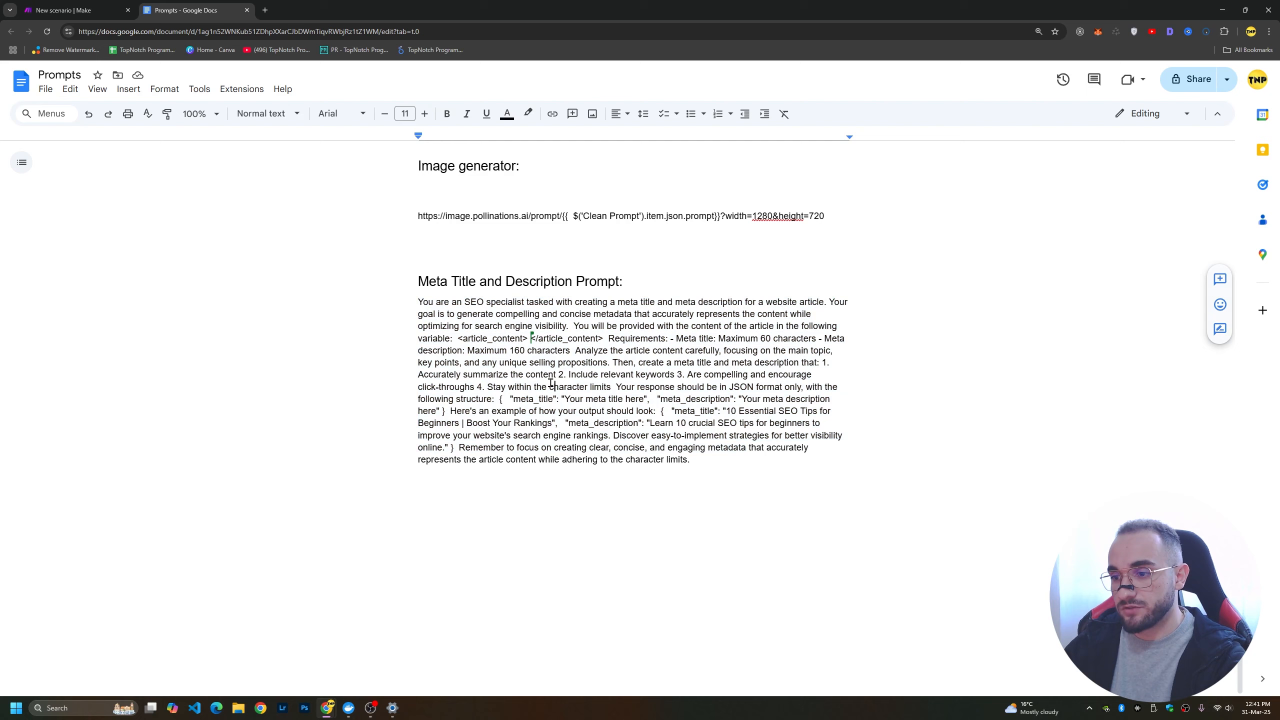
pyautogui.scroll(2, 465, 406)
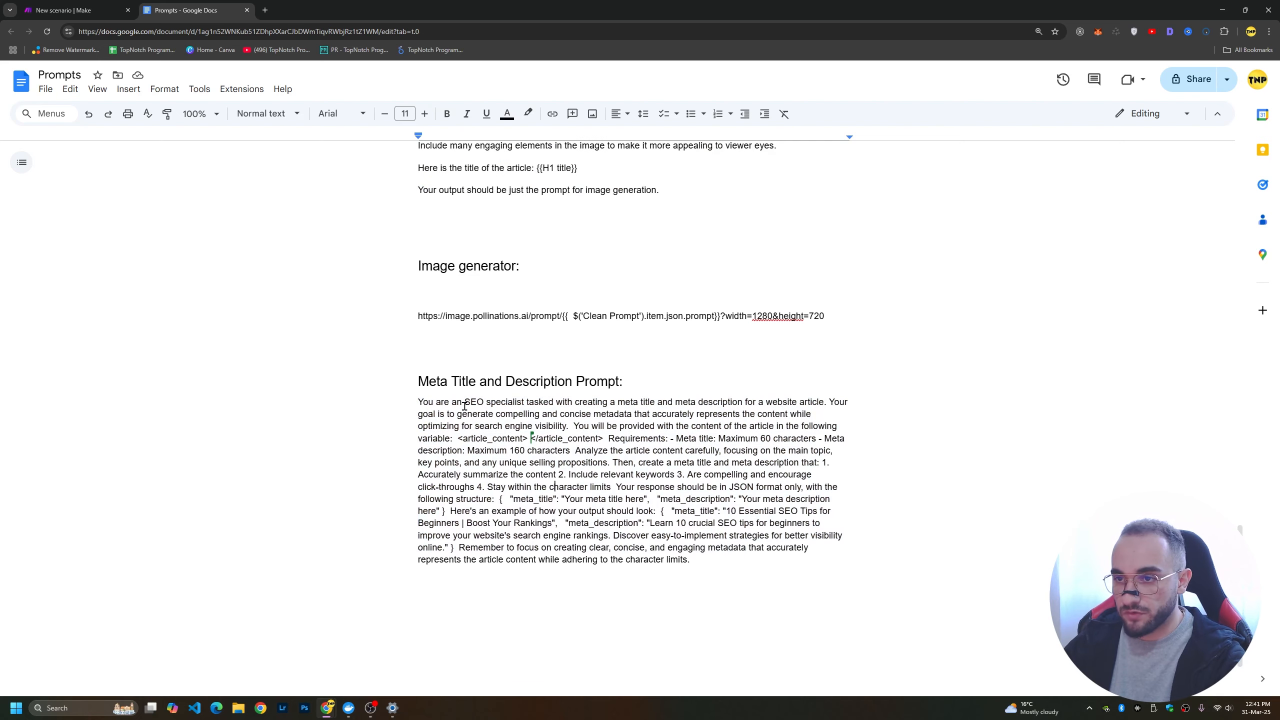
pyautogui.scroll(4, 468, 436)
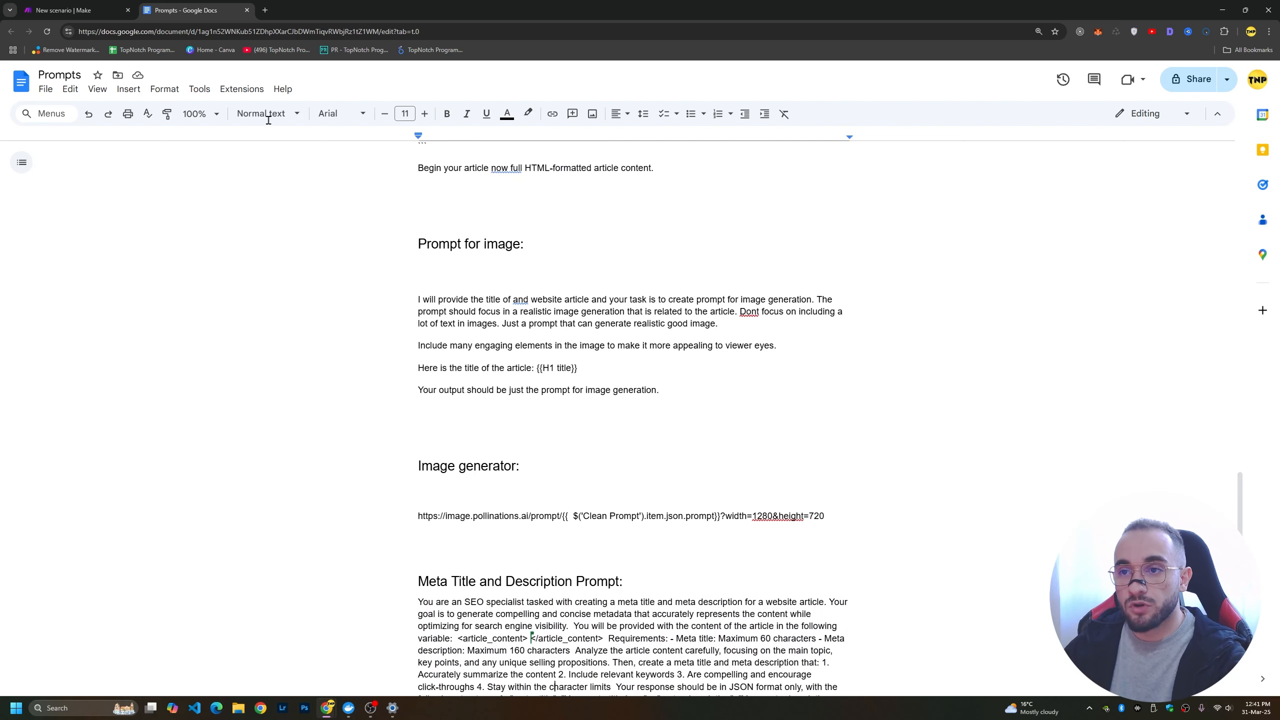
# Search the web for "gemini ai studio" in a new tab and open Google AI Studio from the results.
pyautogui.click(265, 10)
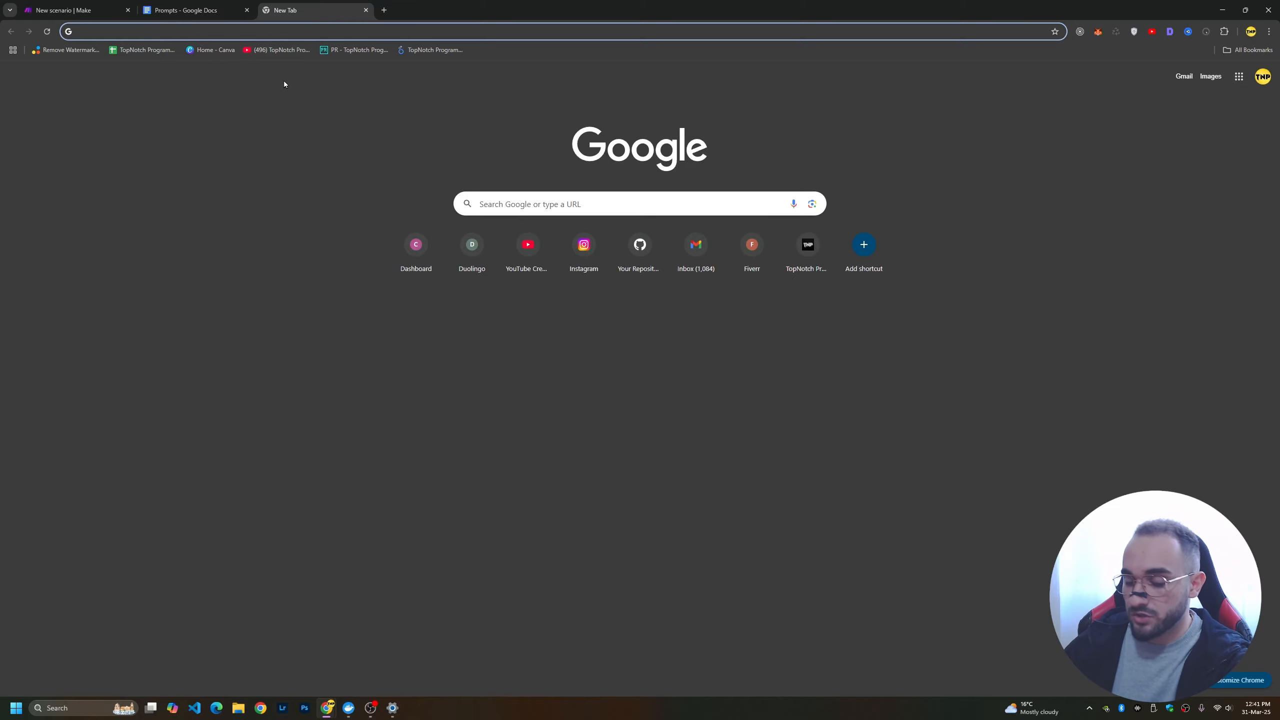
pyautogui.write('gemini ai ')
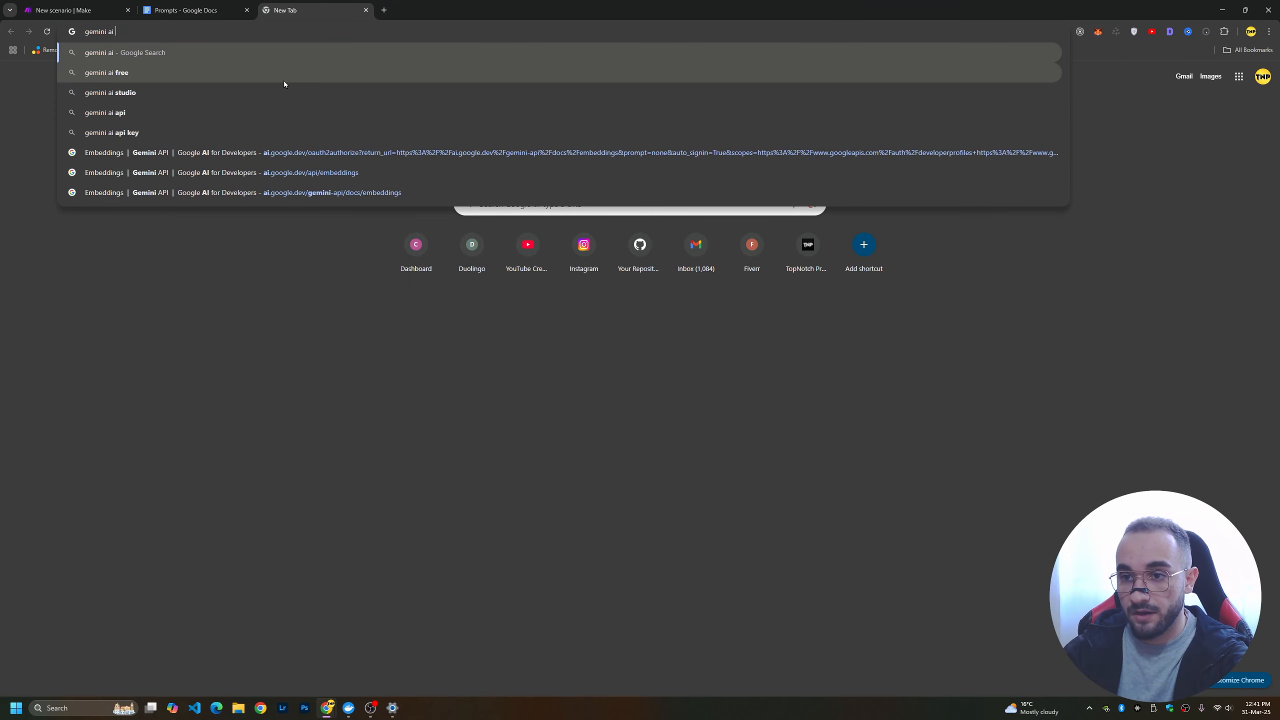
pyautogui.write('studio')
pyautogui.press('Return')
pyautogui.click(154, 171)
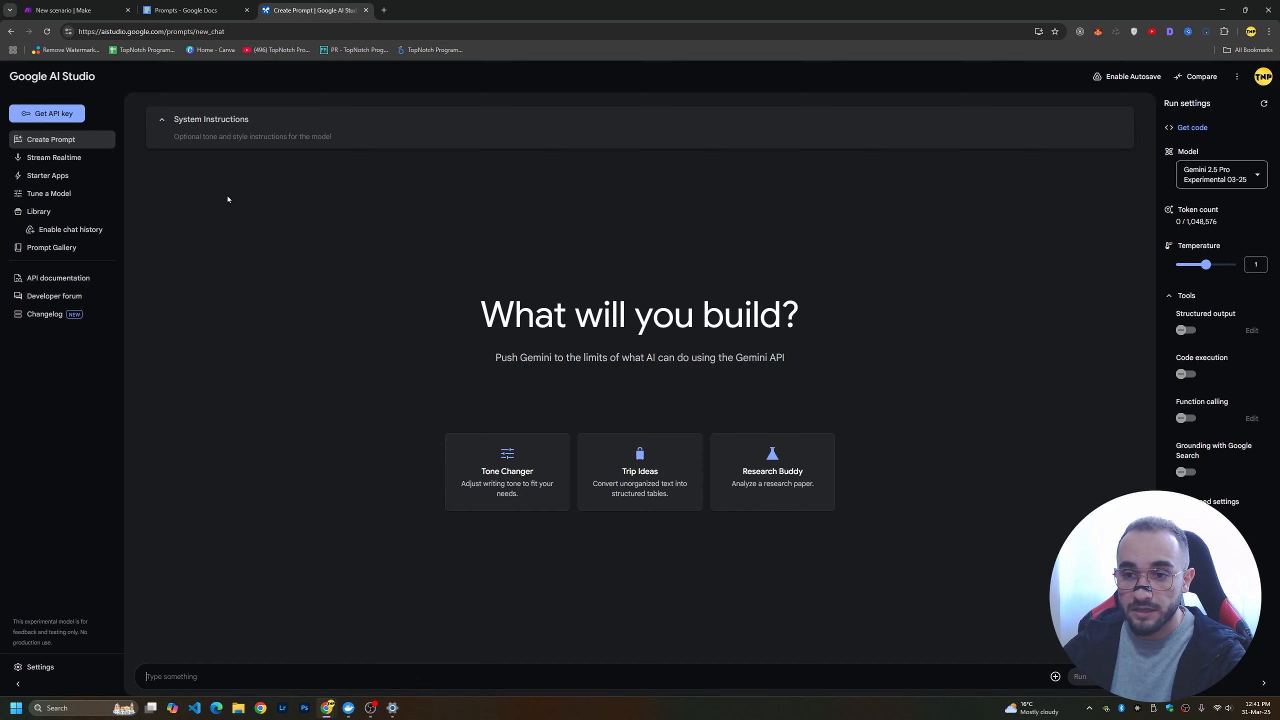
pyautogui.hotkey('ctrl', '+')
pyautogui.hotkey('ctrl', '+')
pyautogui.hotkey('ctrl', '+')
pyautogui.hotkey('ctrl', '+')
pyautogui.hotkey('ctrl', '+')
pyautogui.hotkey('ctrl', '0')
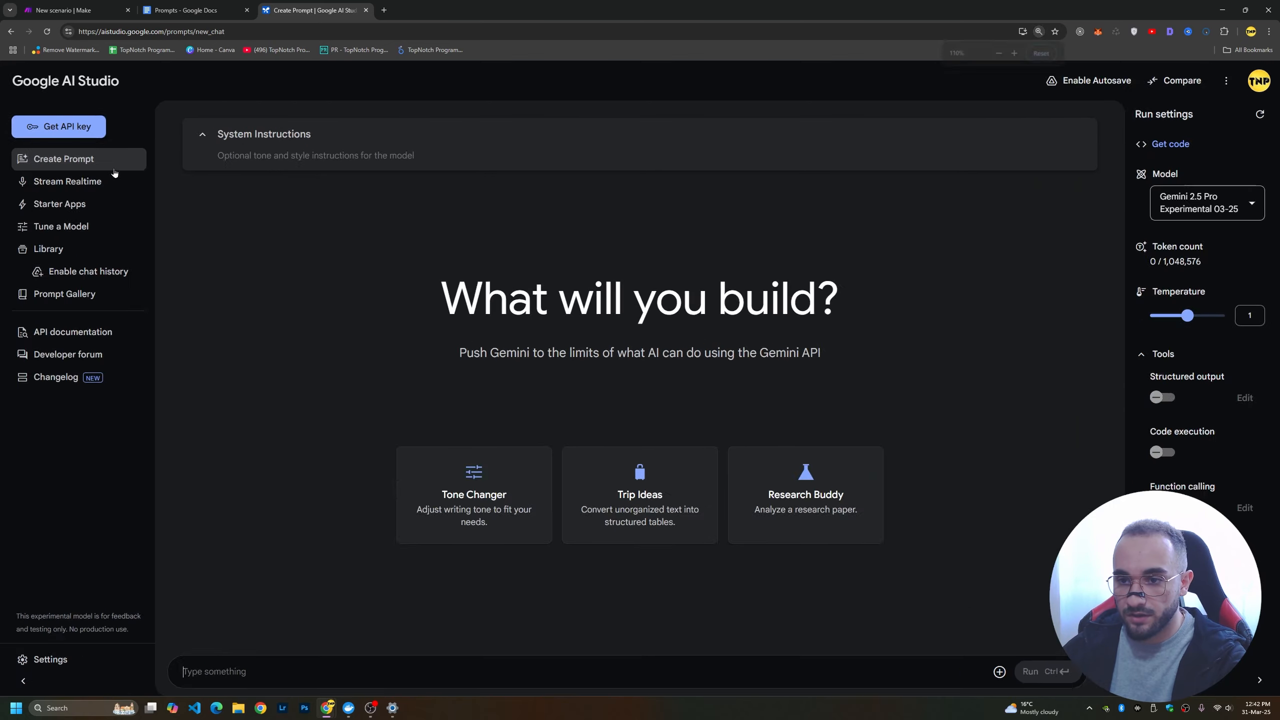
# Open the API keys page in Google AI Studio and review the table of existing keys and the option to create one.
pyautogui.click(51, 119)
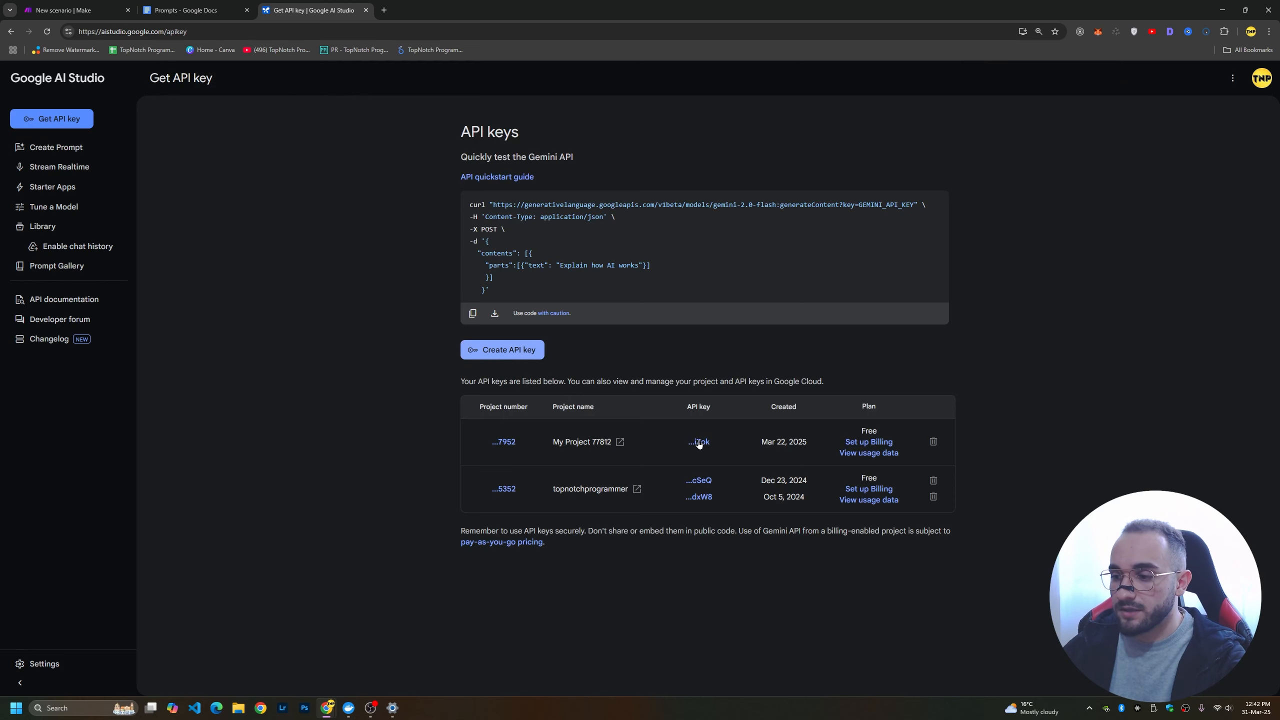
pyautogui.hotkey('ctrl', '+')
pyautogui.hotkey('ctrl', '+')
pyautogui.hotkey('ctrl', '+')
pyautogui.hotkey('ctrl', '+')
pyautogui.scroll(-3, 725, 492)
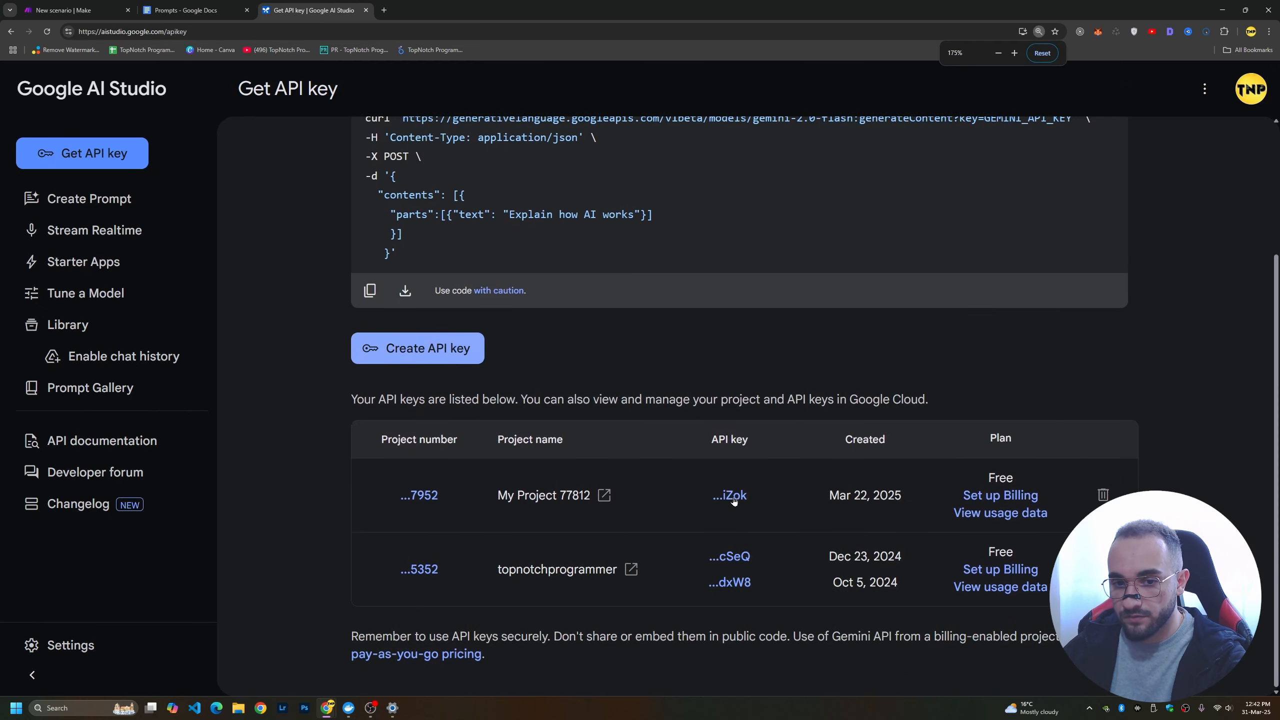
pyautogui.hotkey('ctrl', '-')
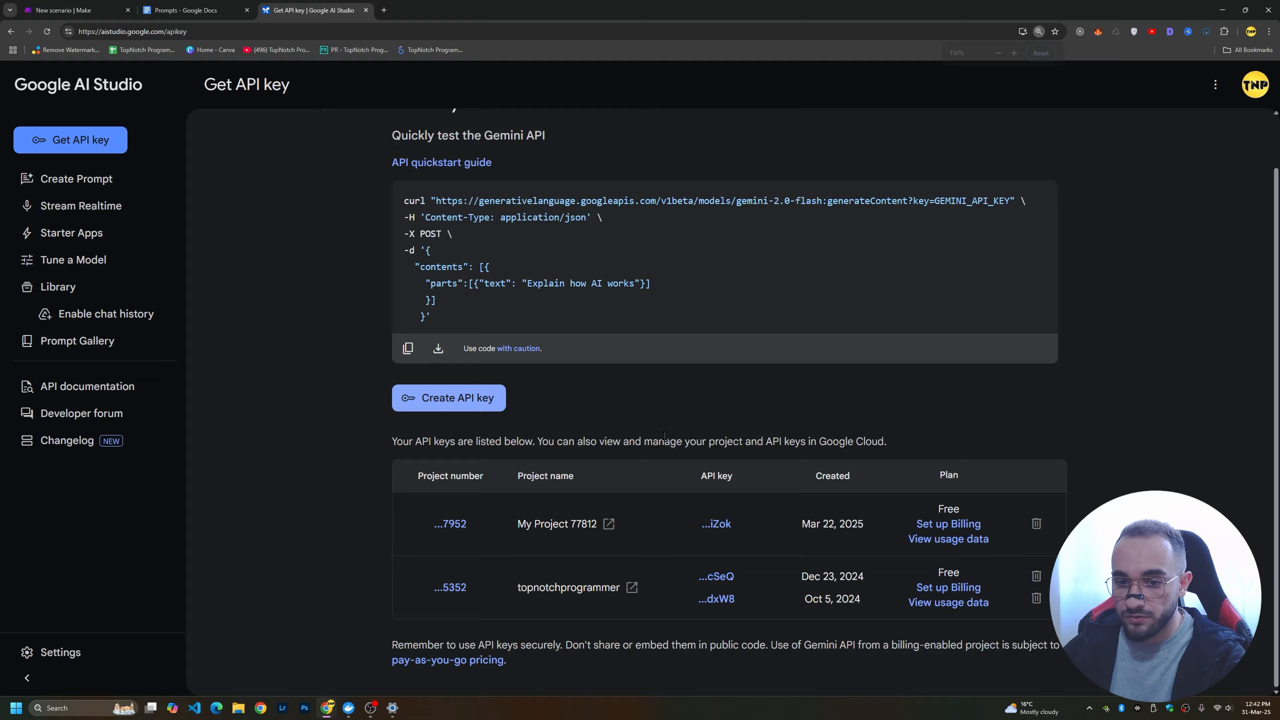
# Switch to the Make scenario, search the apps for Gemini and add a Google Gemini AI "Create a Completion" module.
pyautogui.hotkey('ctrl', '1')
pyautogui.moveTo(384, 320); pyautogui.dragTo(294, 338)
pyautogui.click(440, 308)
pyautogui.write('gemin')
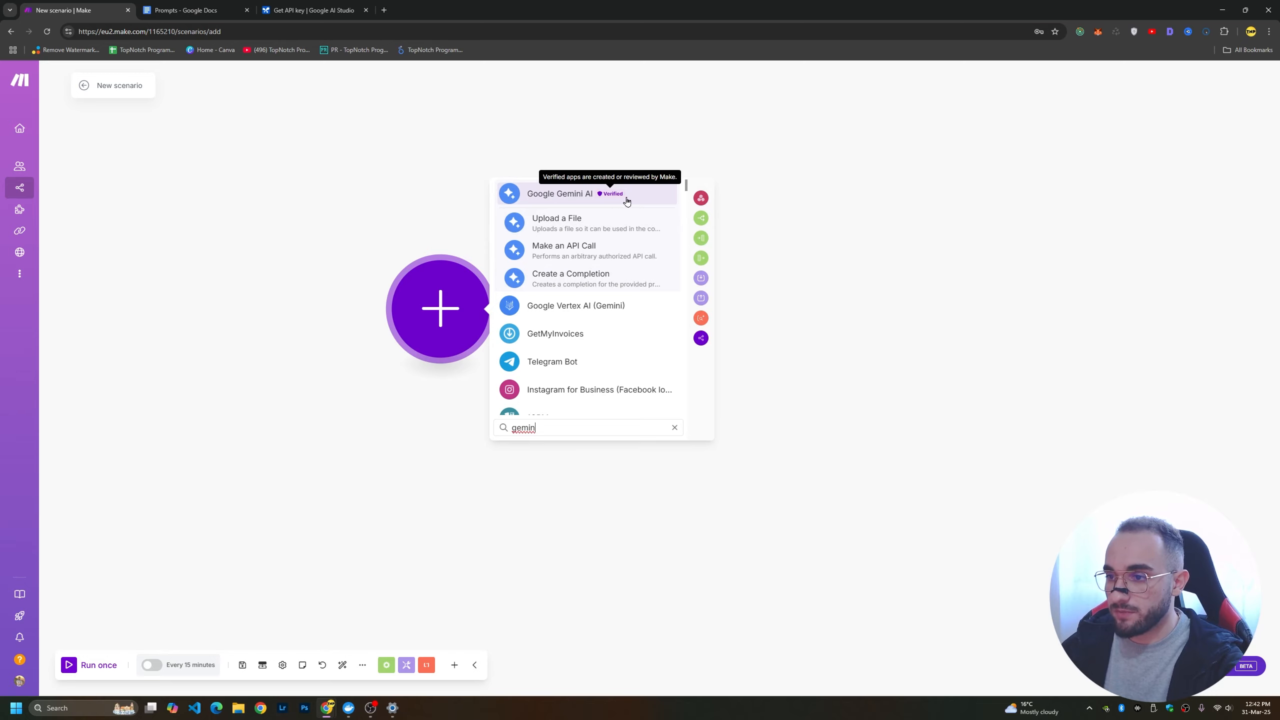
pyautogui.click(564, 283)
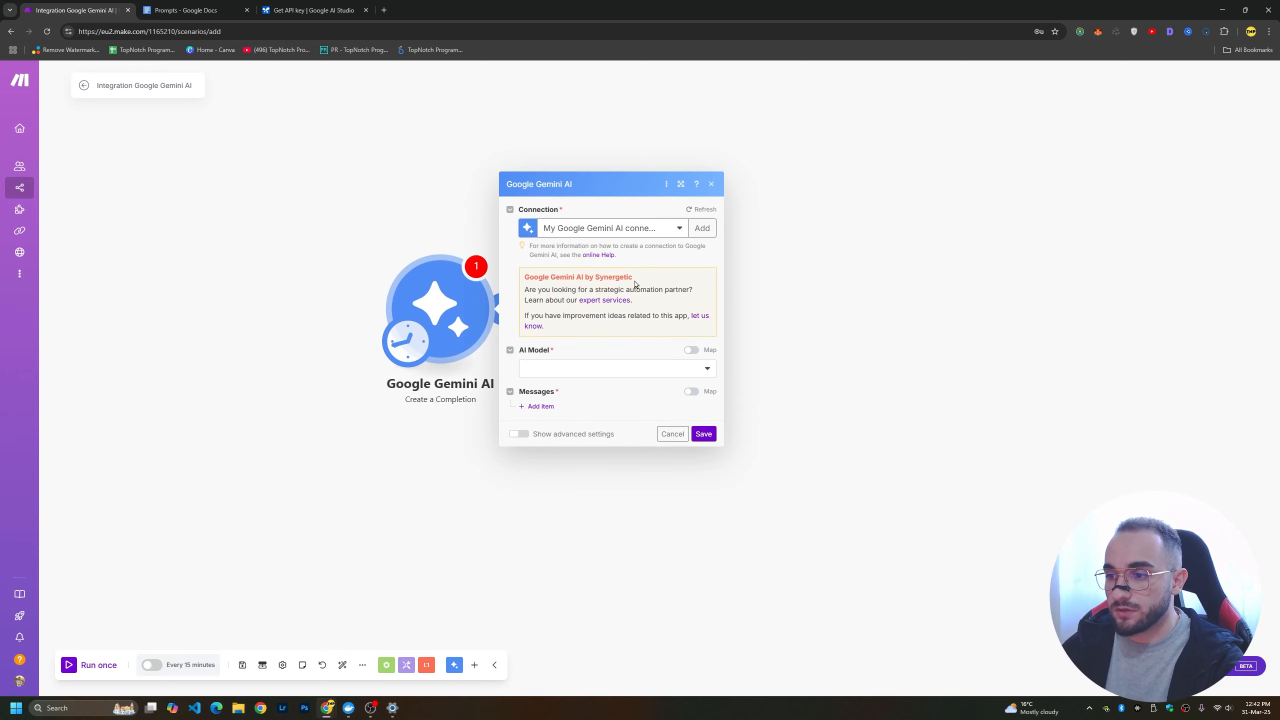
# Use "My Google Gemini AI connection" for the Gemini module and set its AI model to Gemini 2.0 Flash.
pyautogui.click(665, 230)
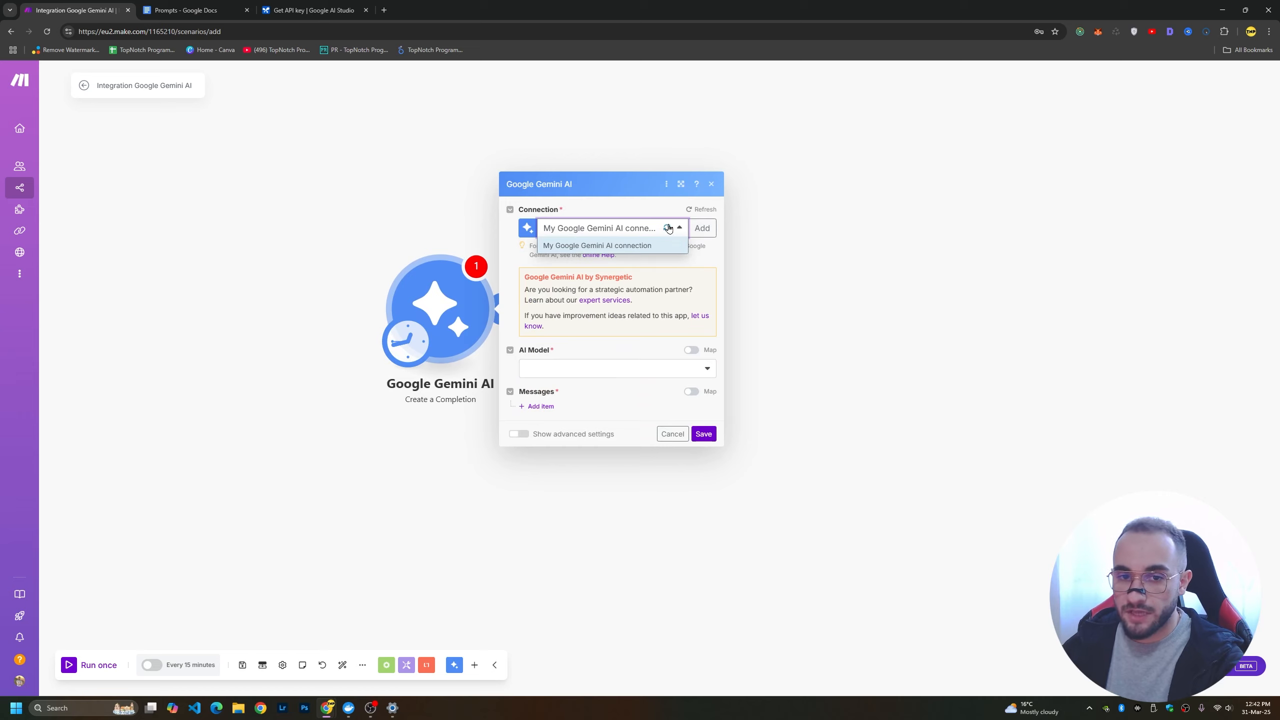
pyautogui.click(617, 247)
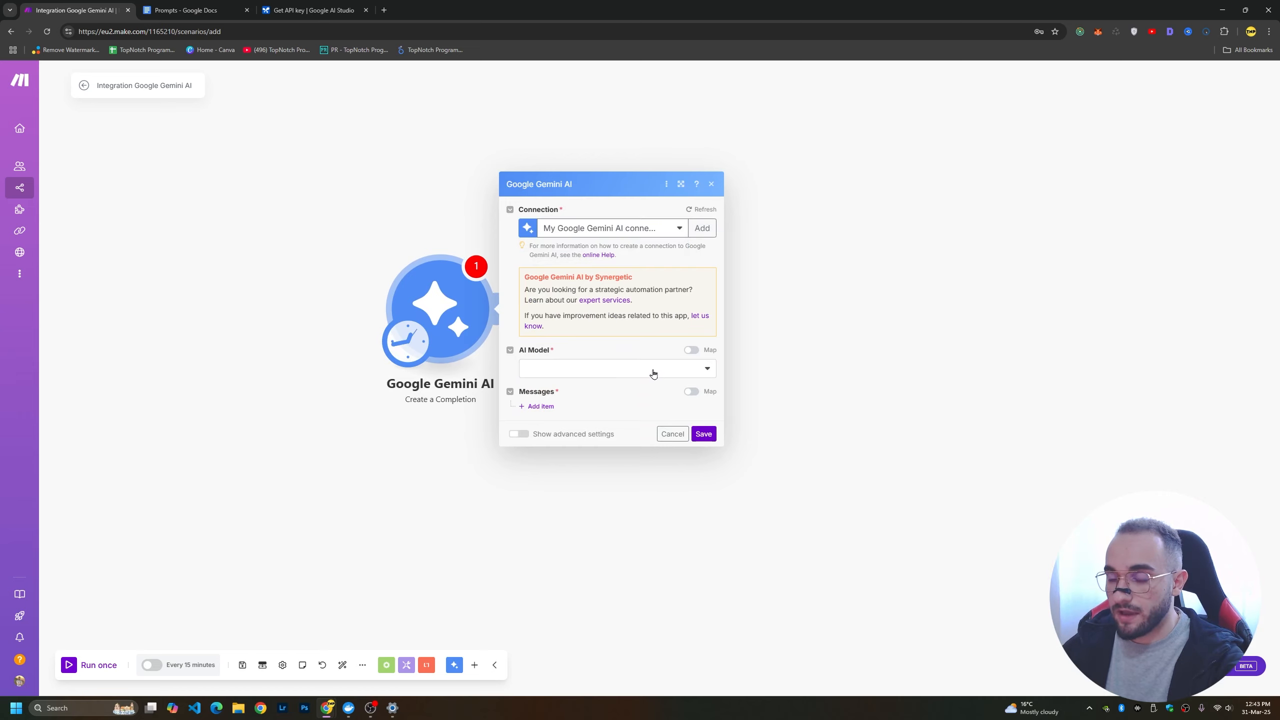
pyautogui.click(689, 373)
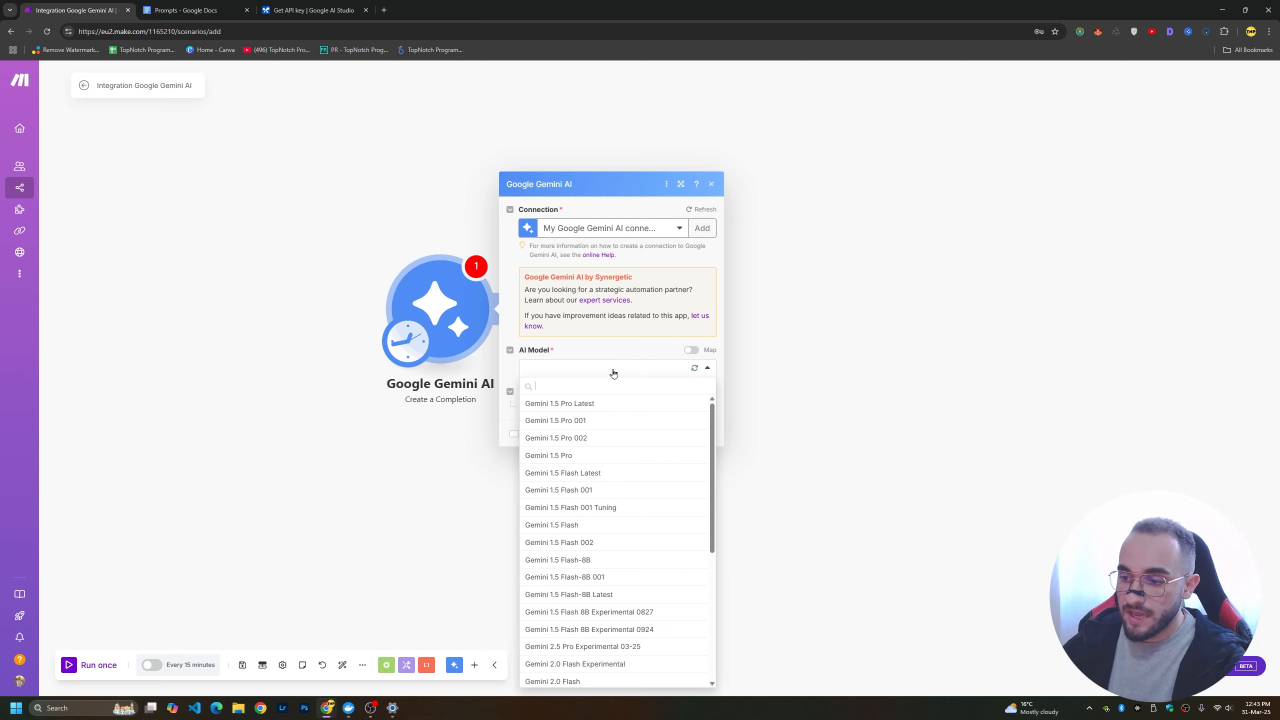
pyautogui.write('gemini')
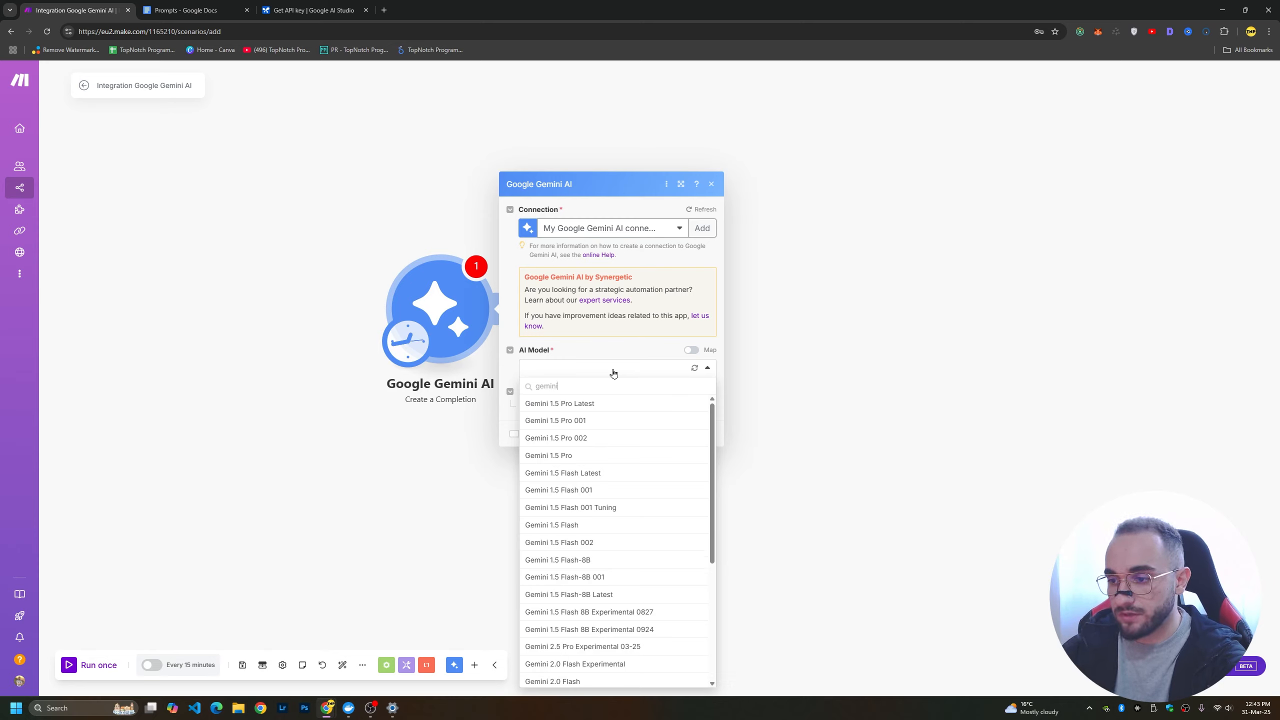
pyautogui.scroll(-2, 568, 572)
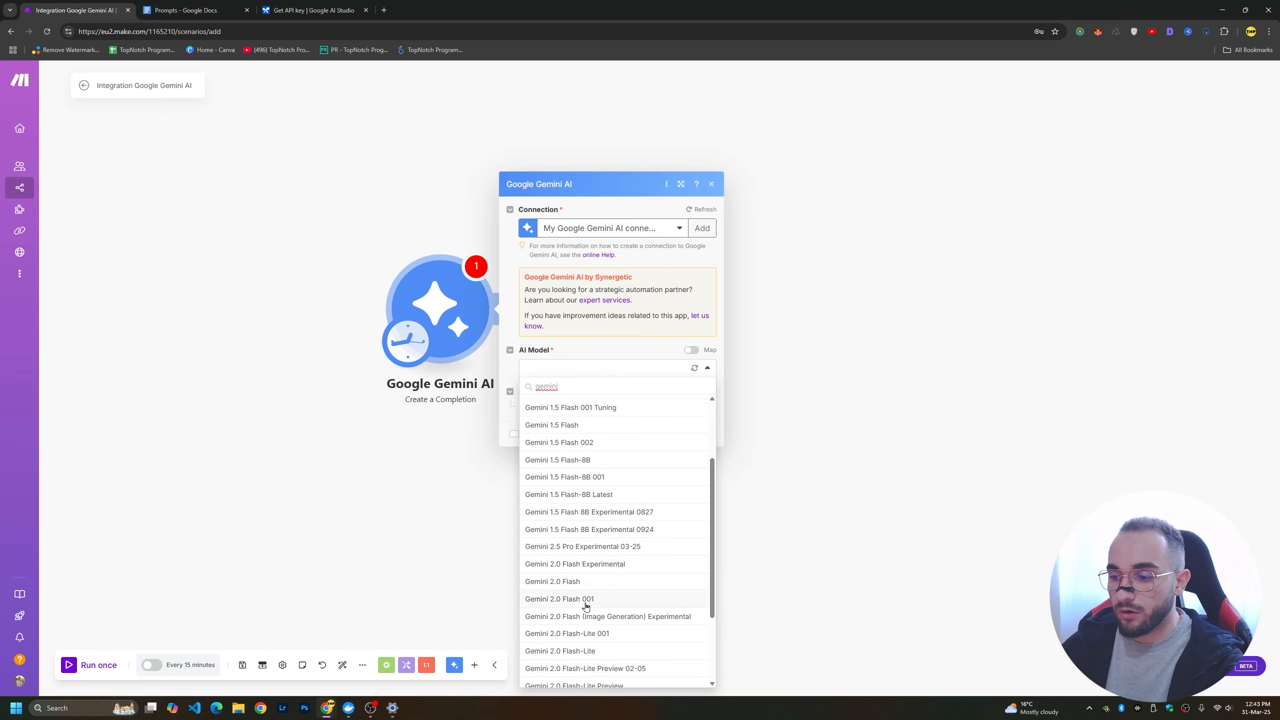
pyautogui.click(565, 583)
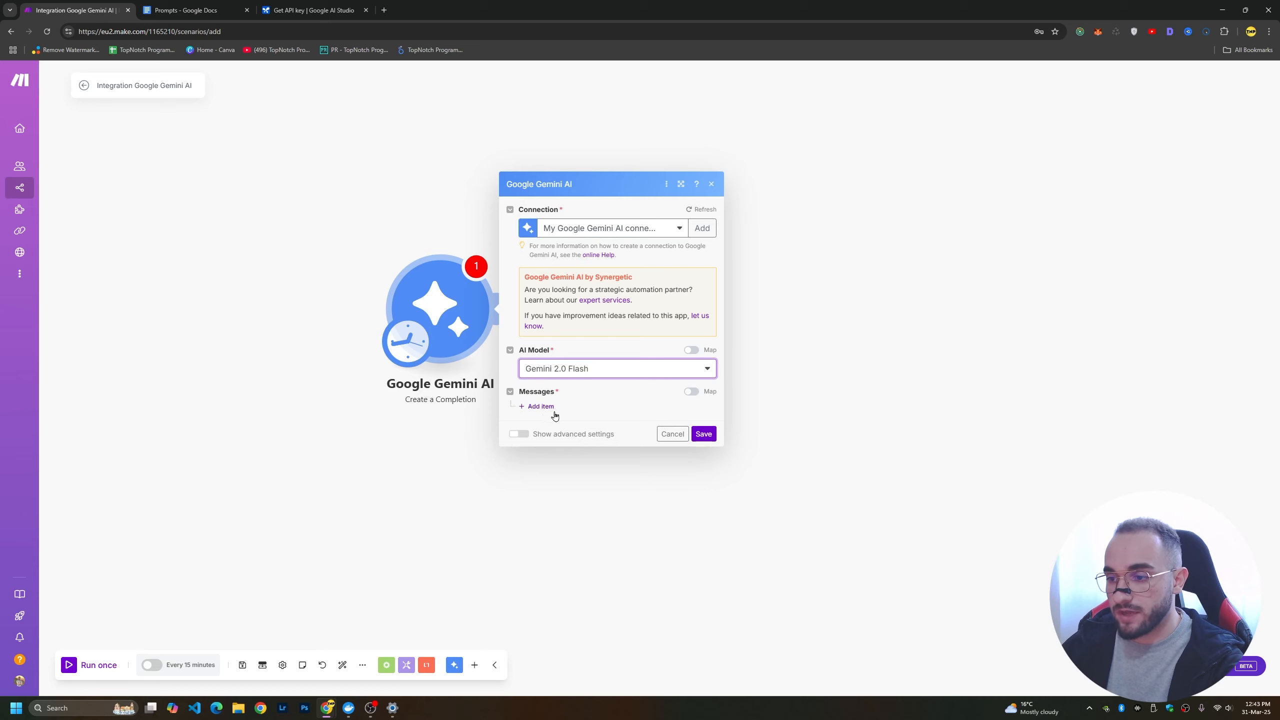
# Add a message with the role User and give it one part of message type Text.
pyautogui.click(540, 407)
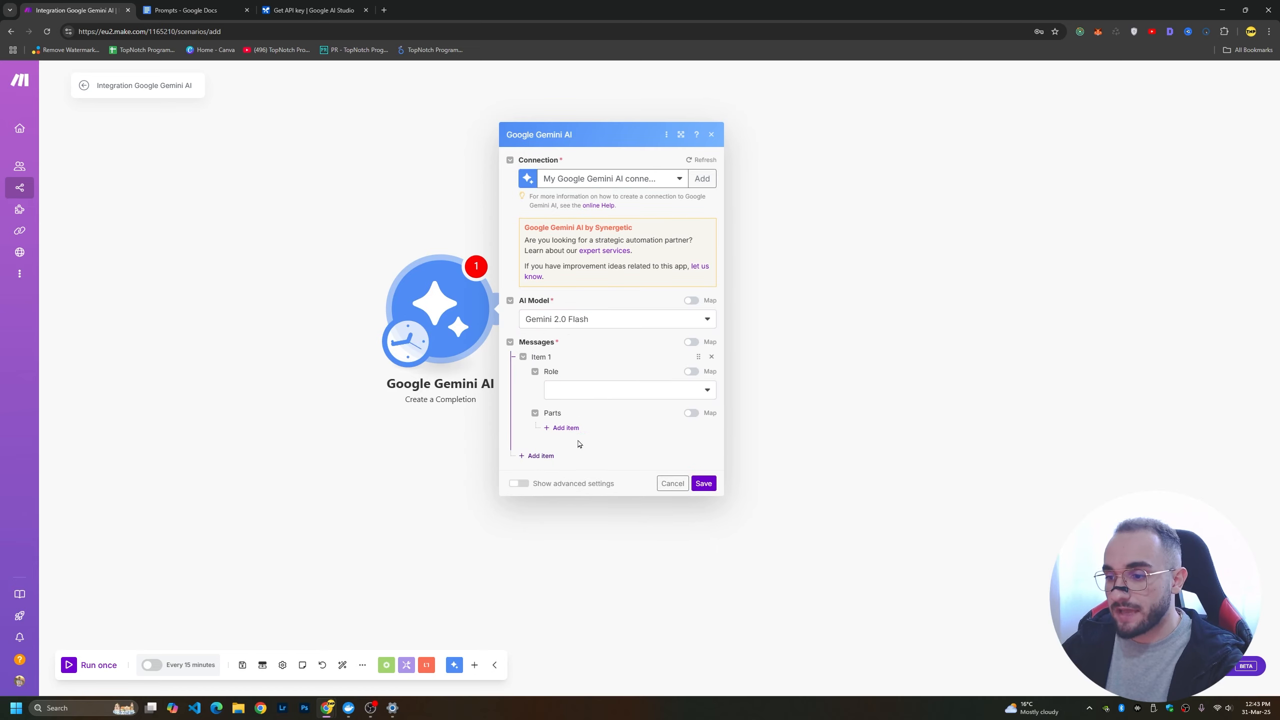
pyautogui.click(631, 392)
pyautogui.click(562, 425)
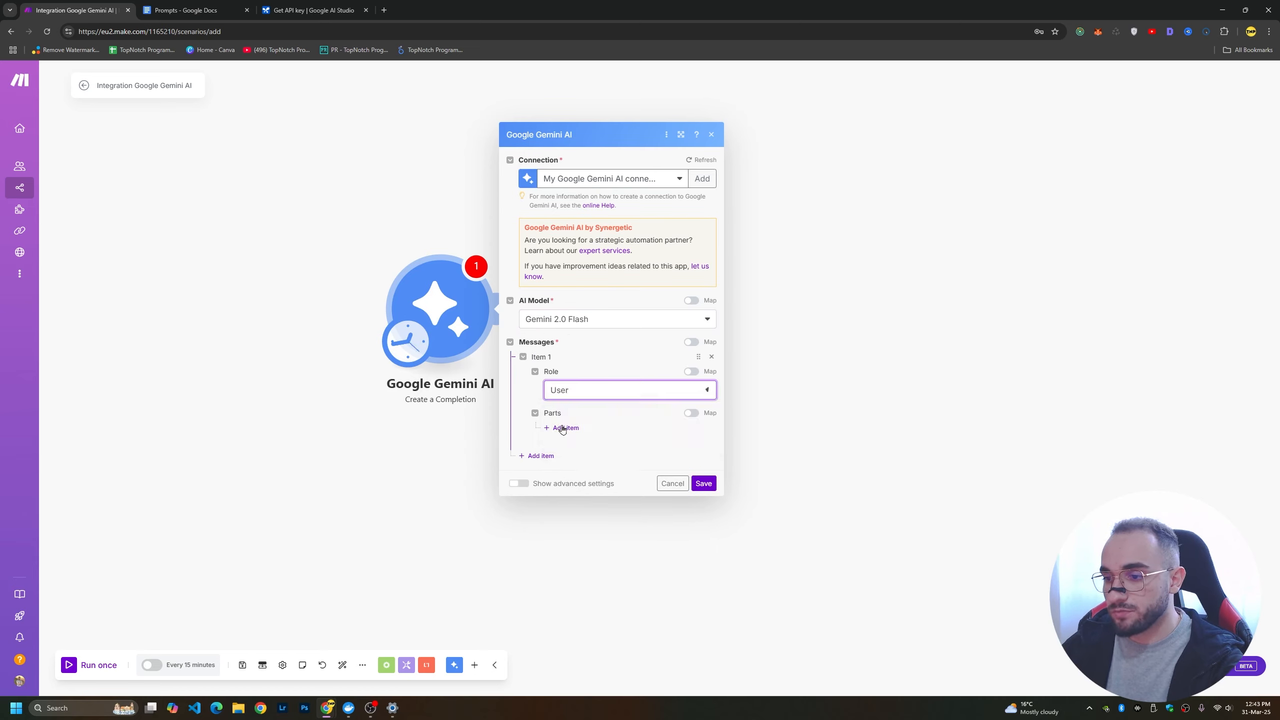
pyautogui.click(575, 430)
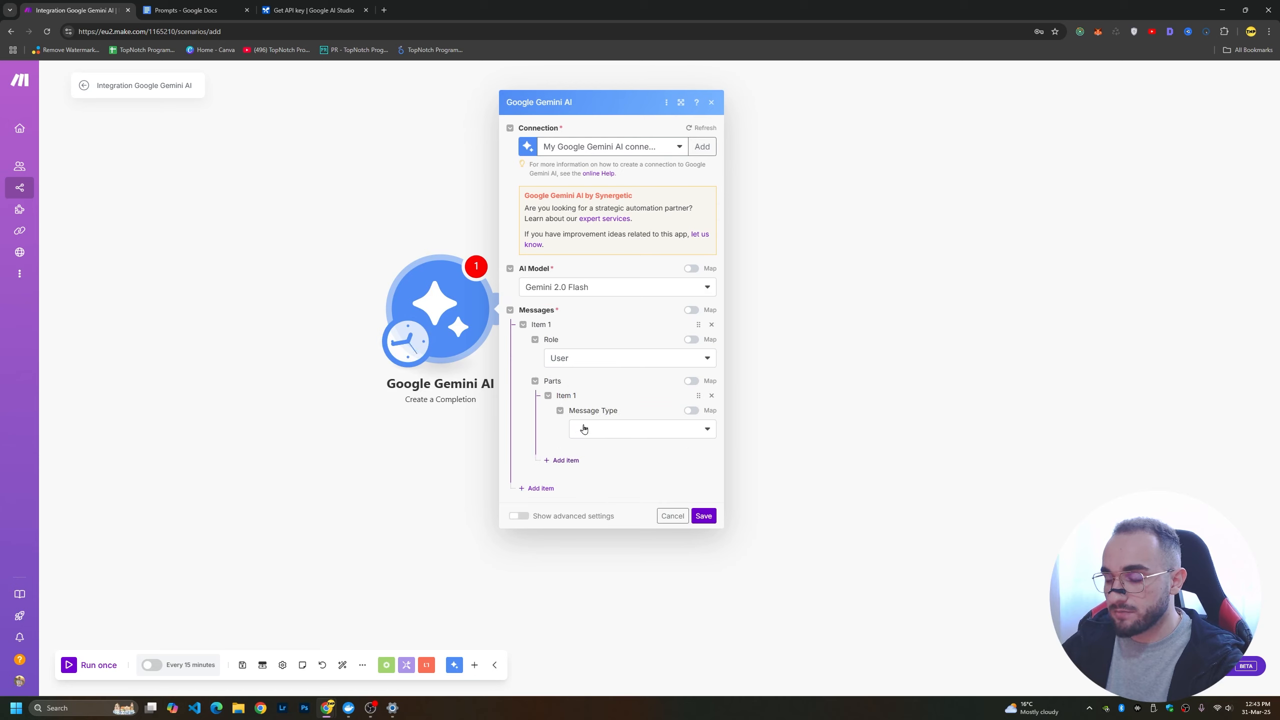
pyautogui.click(625, 430)
pyautogui.click(596, 463)
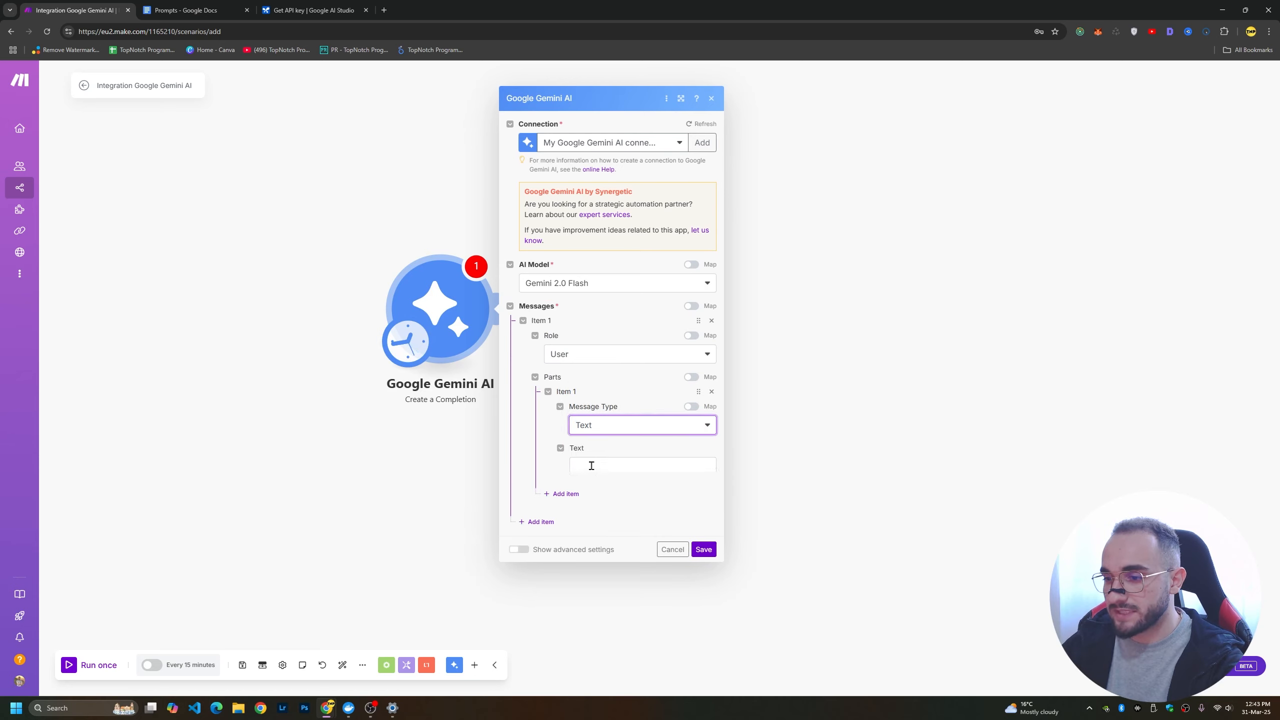
# Copy the full article prompt from the Prompts document and paste it into the Text field of the Gemini message part.
pyautogui.click(615, 454)
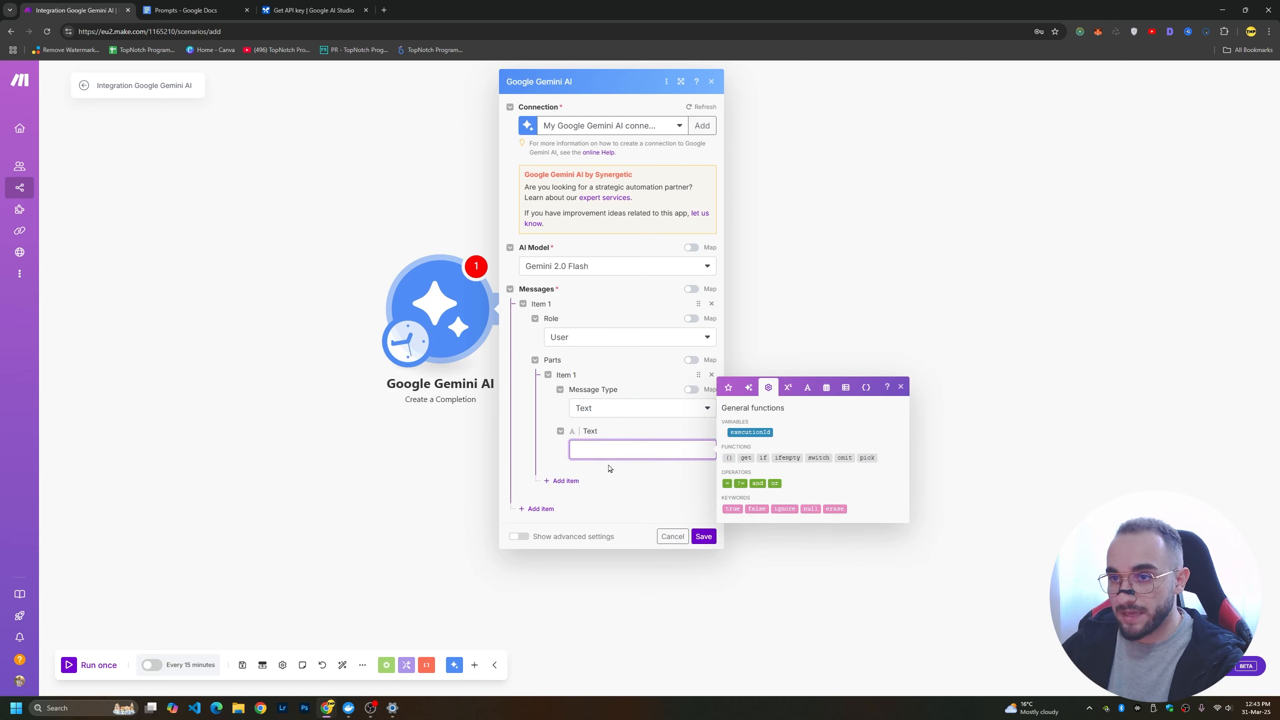
pyautogui.click(181, 5)
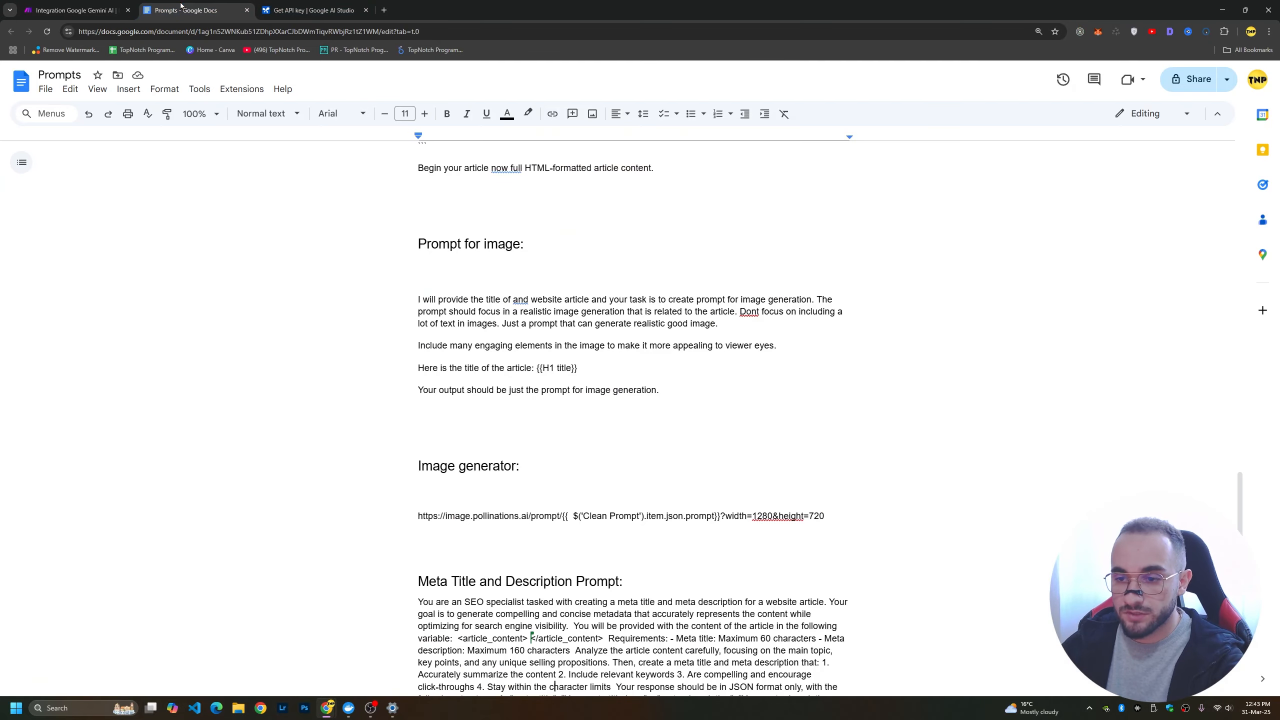
pyautogui.scroll(20, 499, 344)
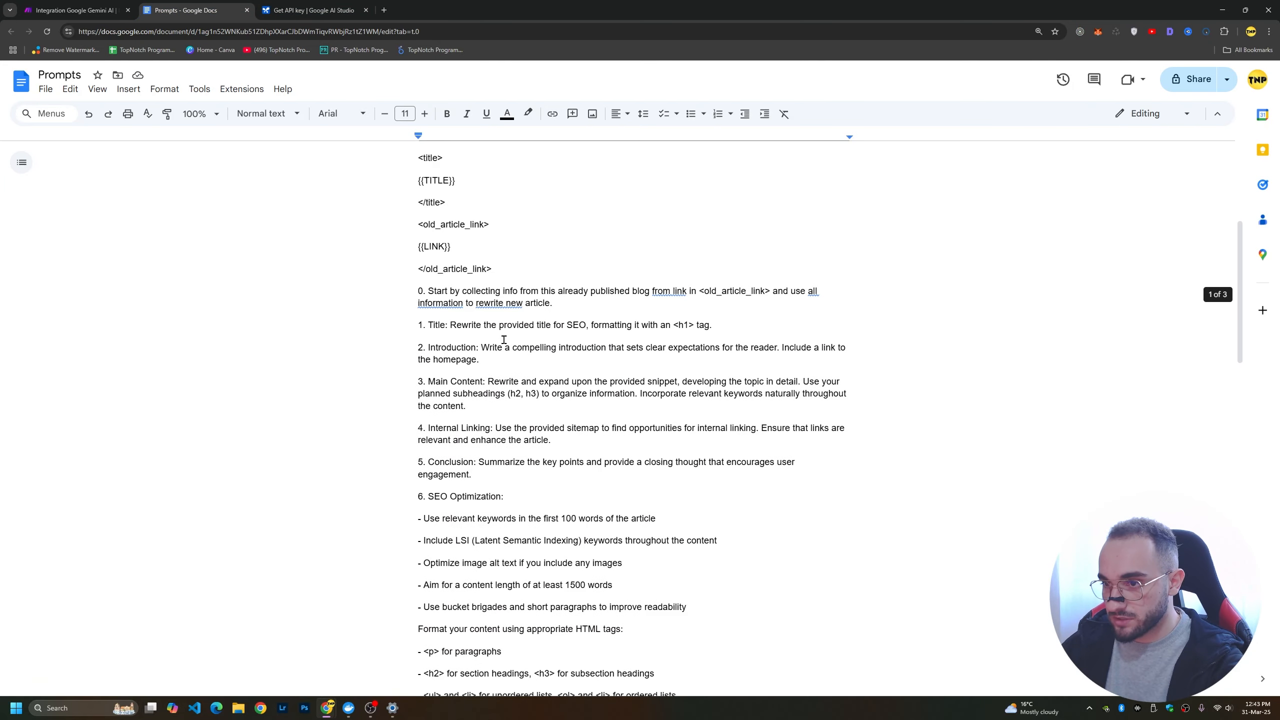
pyautogui.moveTo(418, 248); pyautogui.dragTo(480, 649)
pyautogui.scroll(-10, 558, 444)
pyautogui.scroll(-7, 558, 444)
pyautogui.moveTo(558, 444); pyautogui.dragTo(567, 446)
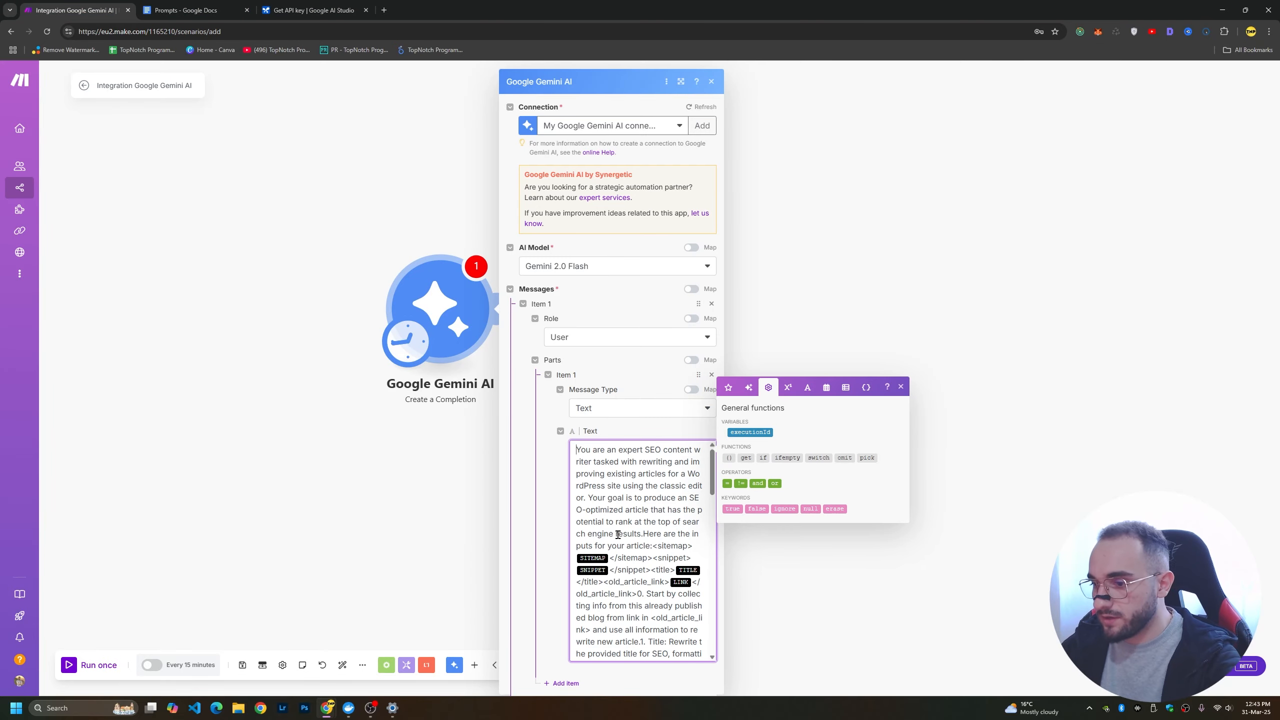
# Delete the <snippet> tags and their SNIPPET placeholder from the inputs section of the pasted prompt.
pyautogui.scroll(-10, 618, 534)
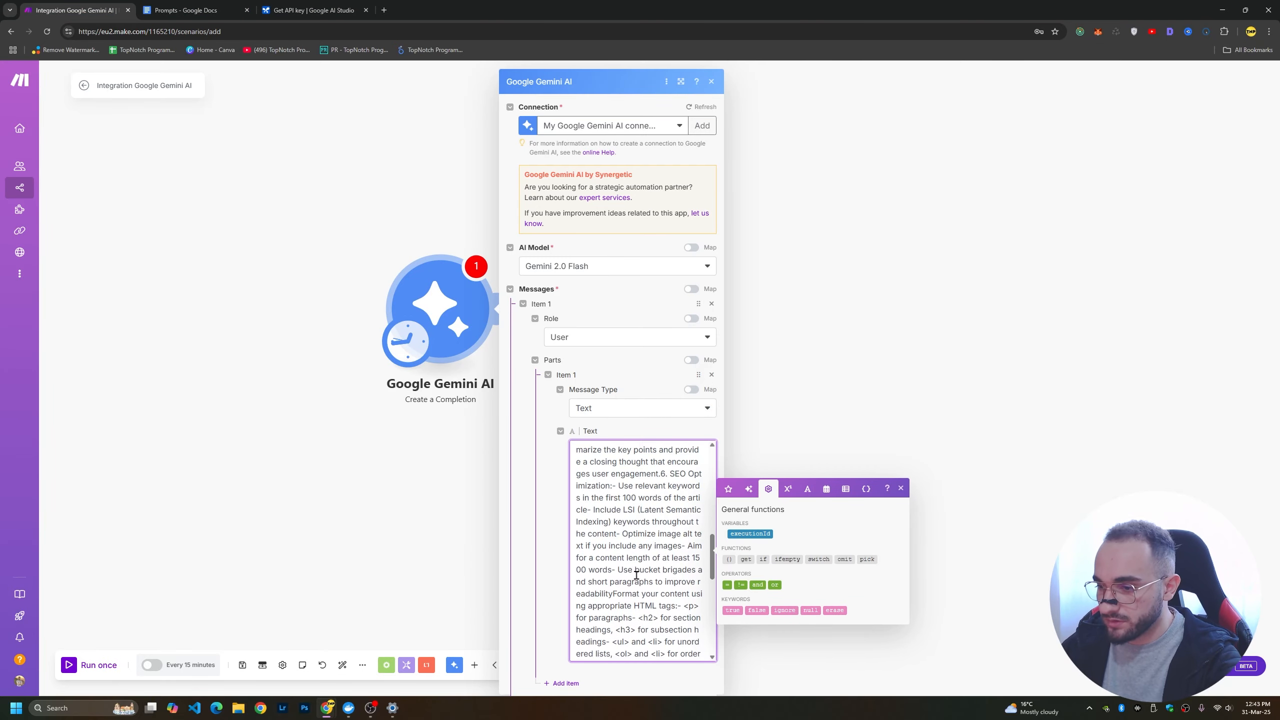
pyautogui.scroll(5, 637, 575)
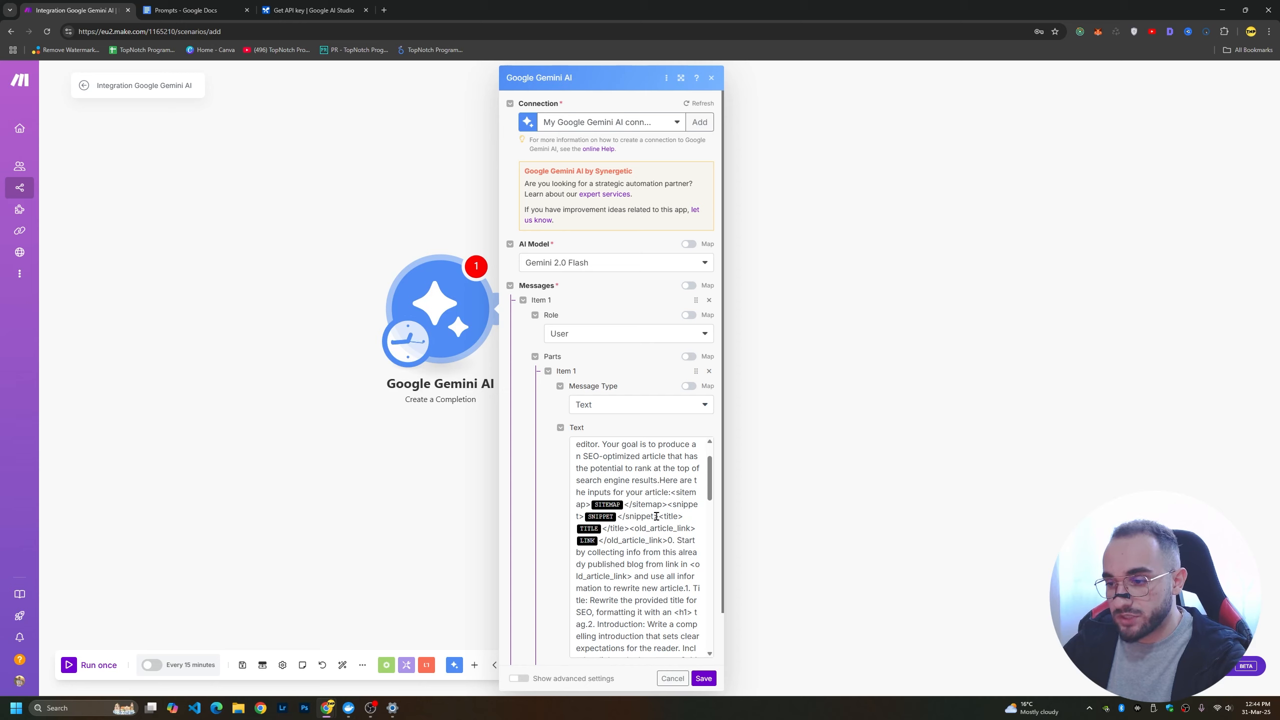
pyautogui.moveTo(653, 516); pyautogui.dragTo(666, 506)
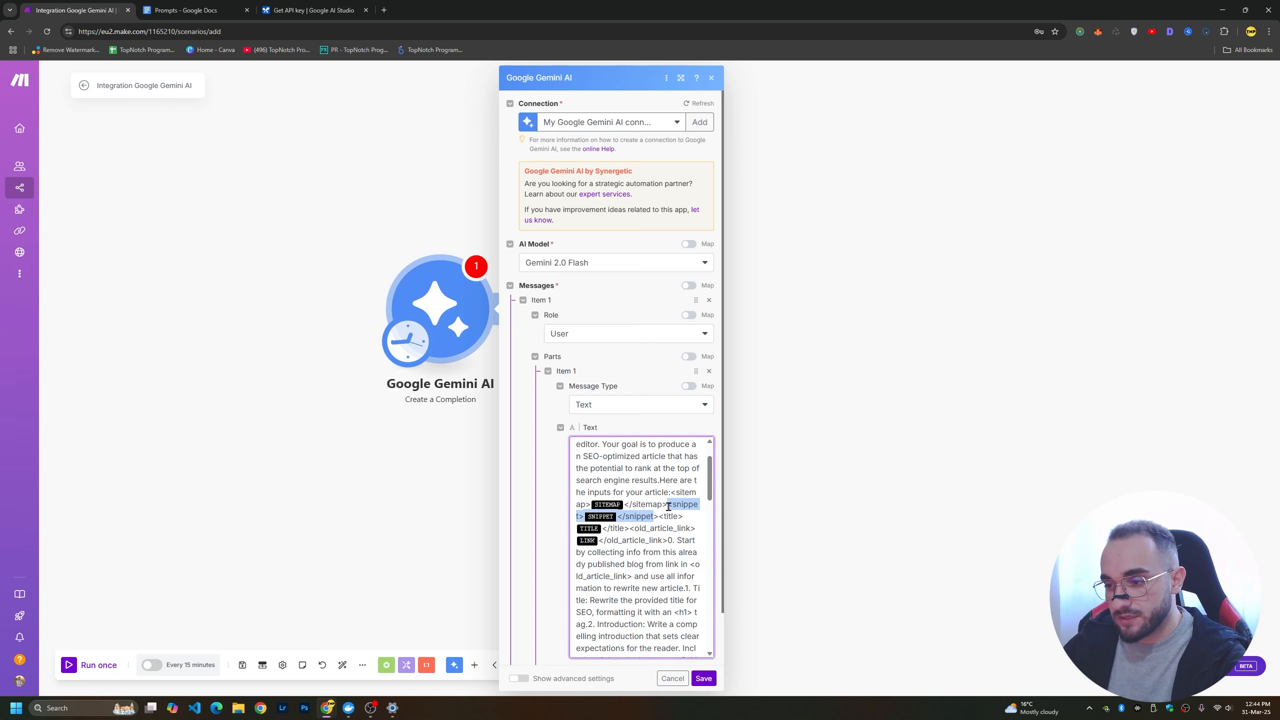
pyautogui.press('BackSpace')
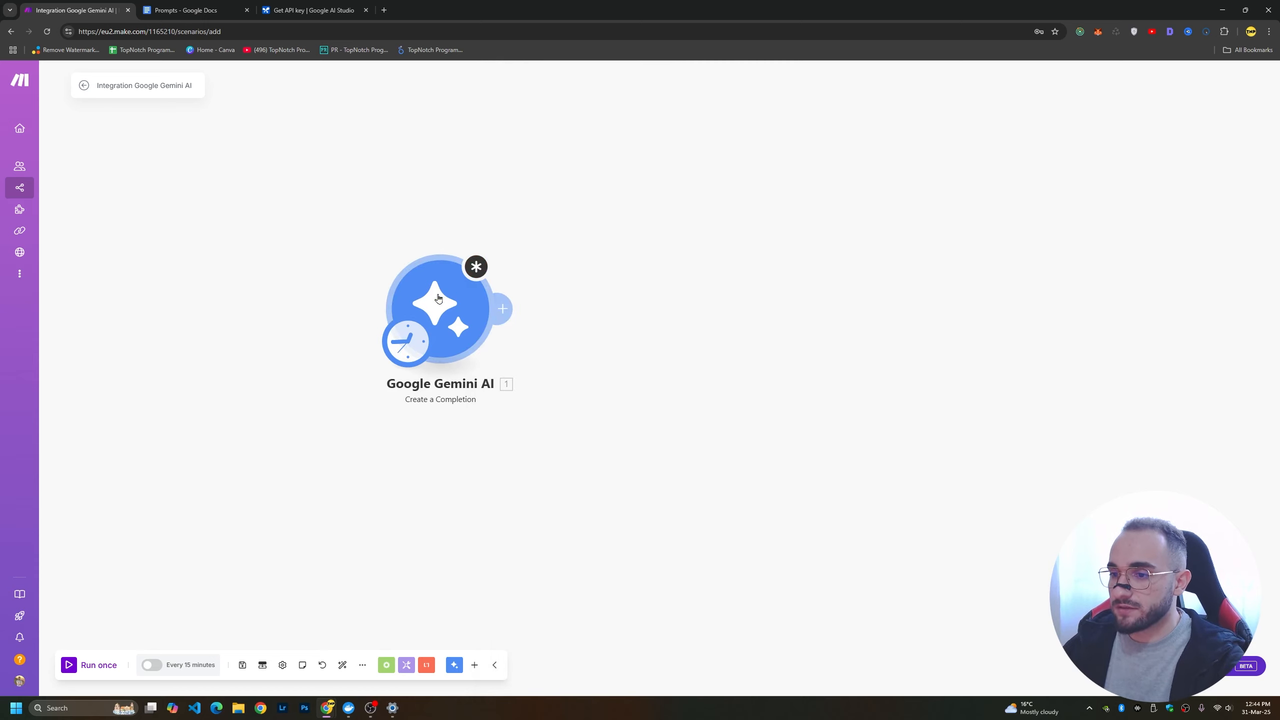
# Move the Gemini module aside and add a Google Sheets "Watch New Rows" module, keeping its existing Google connection.
pyautogui.moveTo(437, 299); pyautogui.dragTo(632, 291)
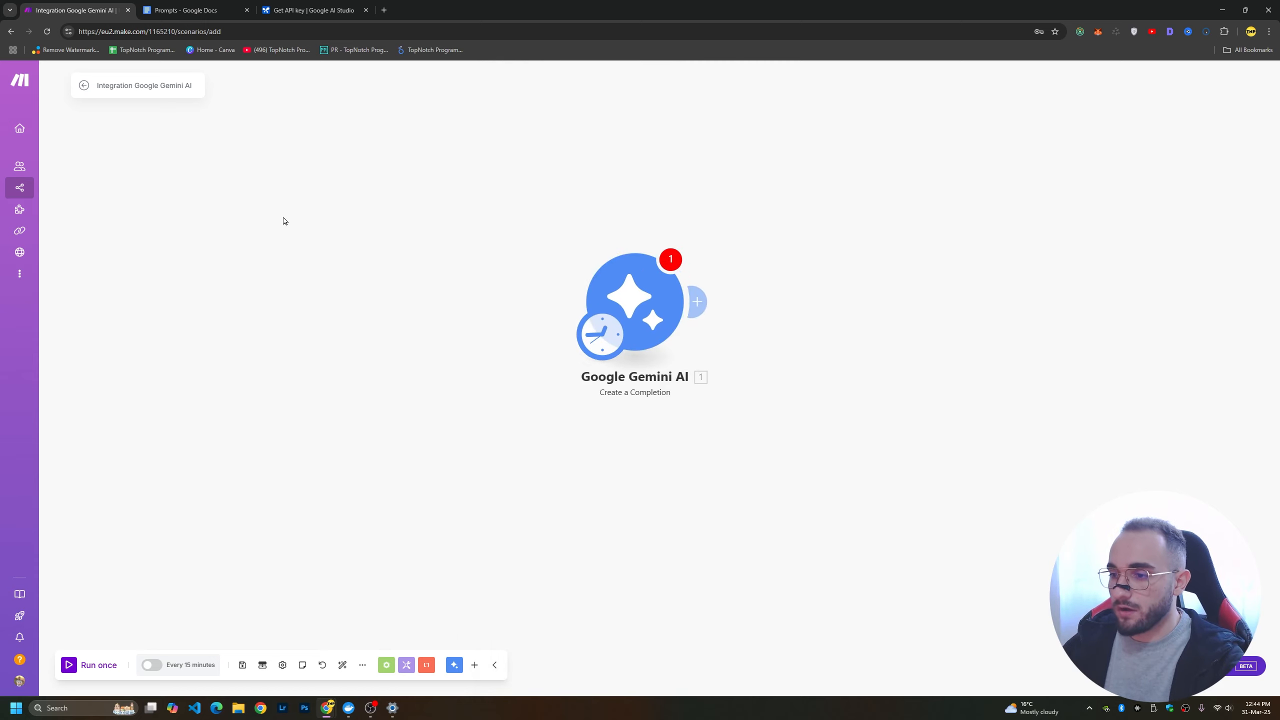
pyautogui.doubleClick(390, 187)
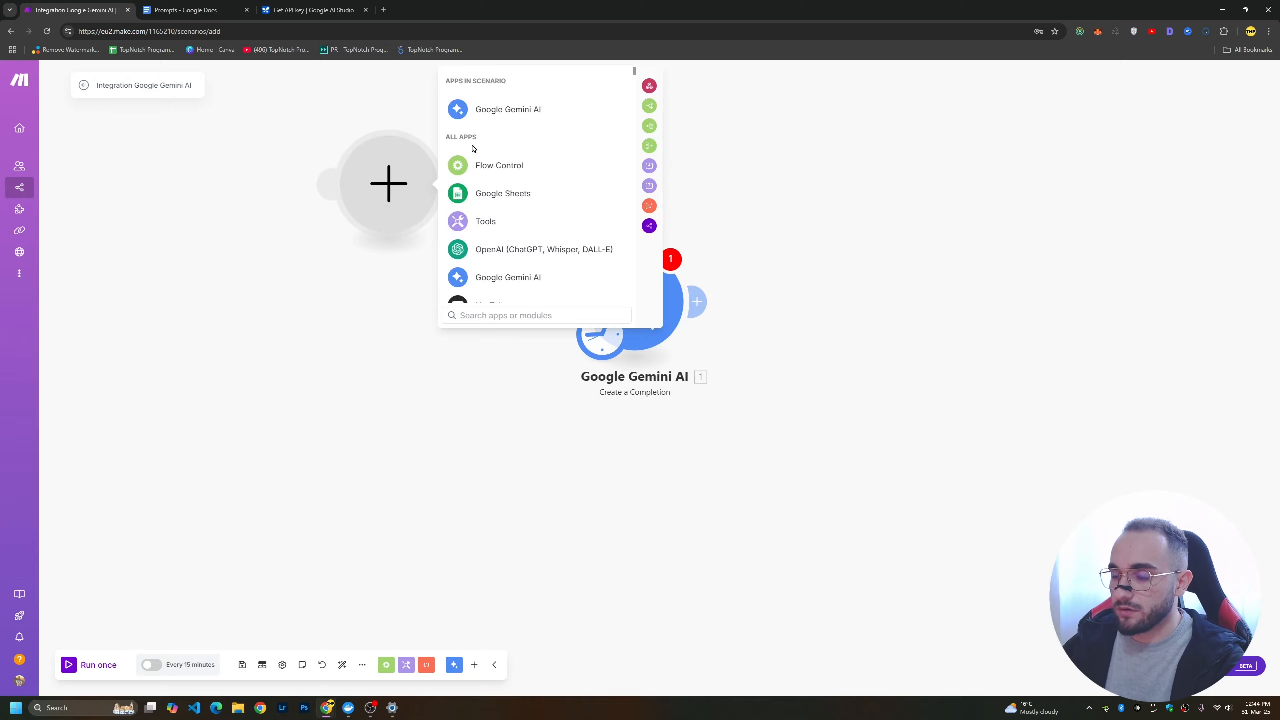
pyautogui.write('sheet')
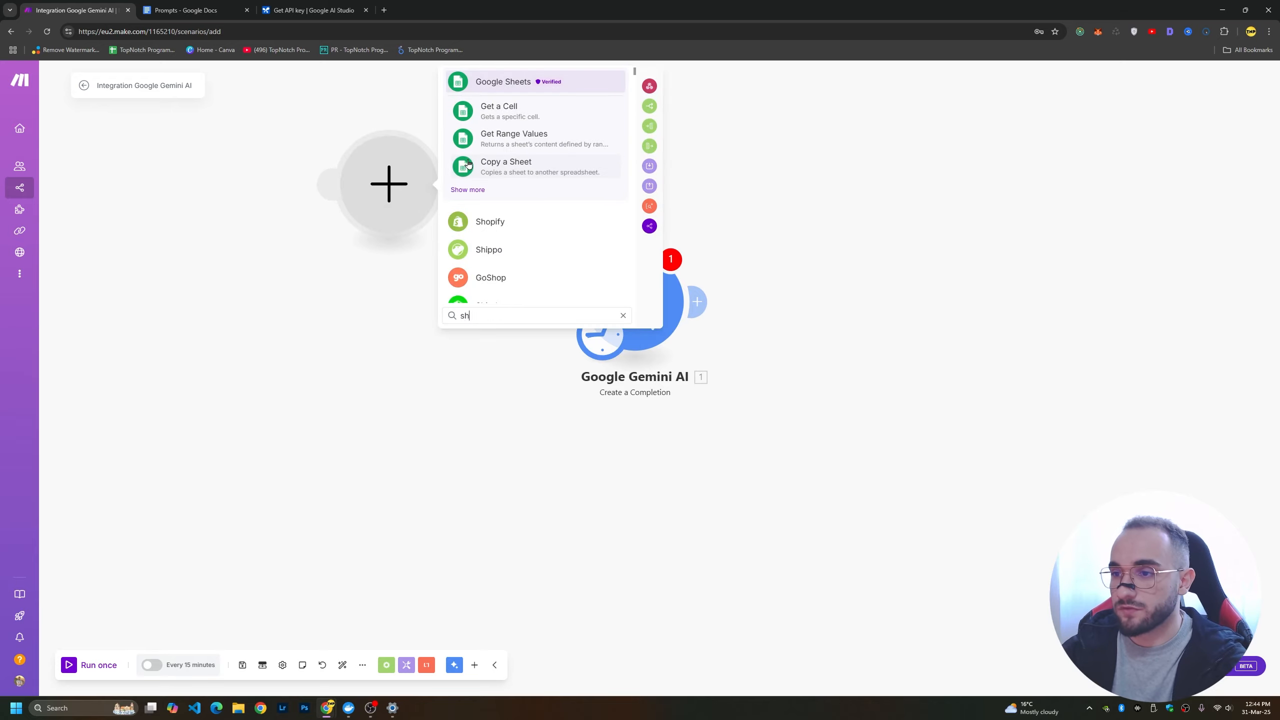
pyautogui.press('Return')
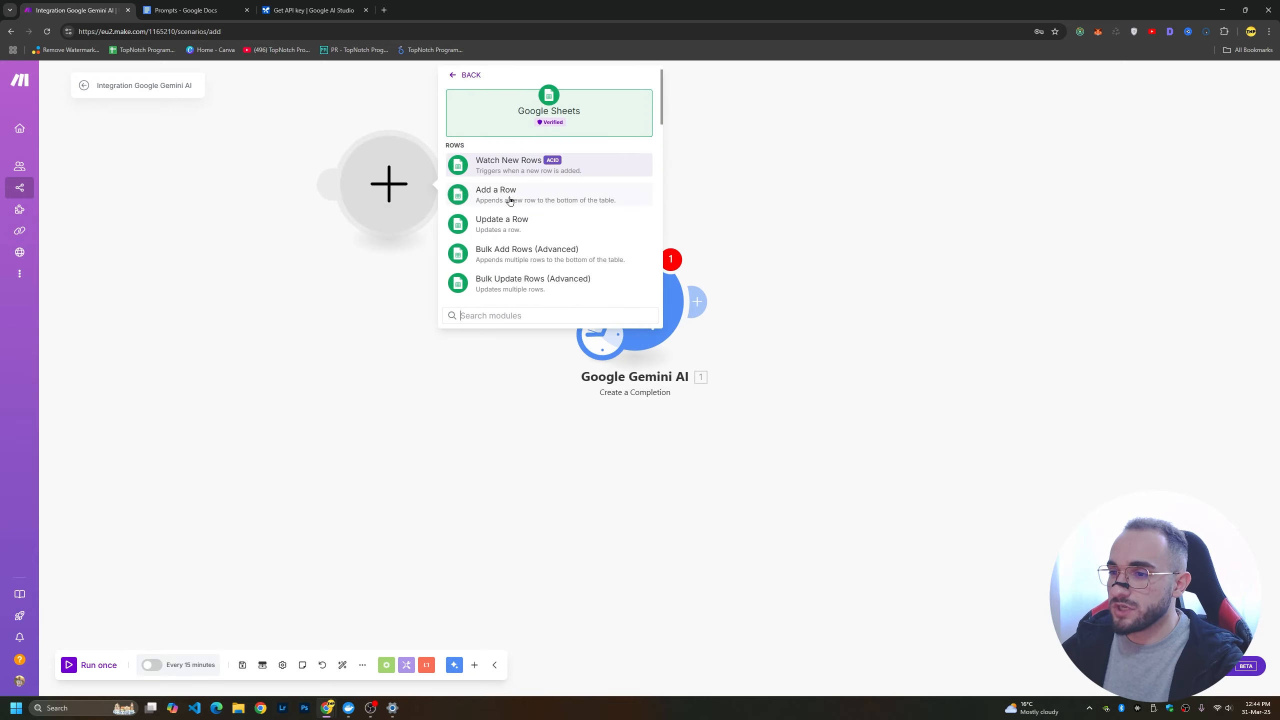
pyautogui.click(567, 166)
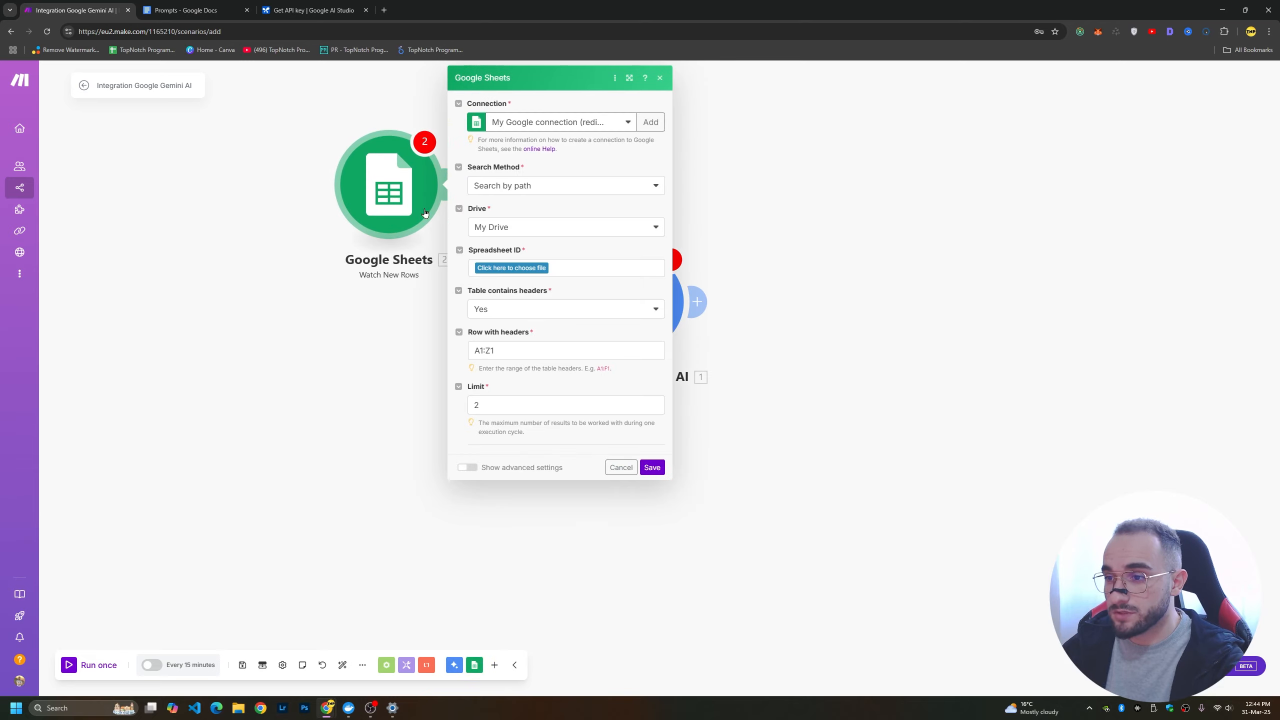
pyautogui.click(564, 126)
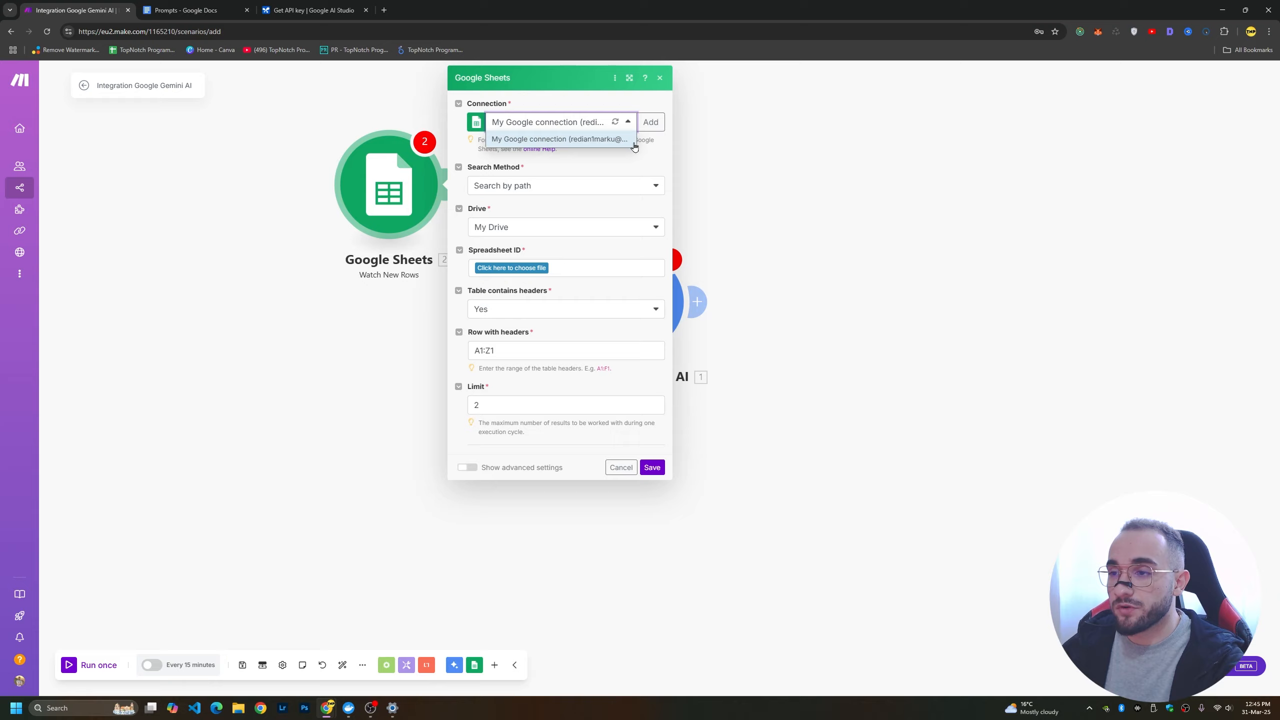
pyautogui.click(663, 152)
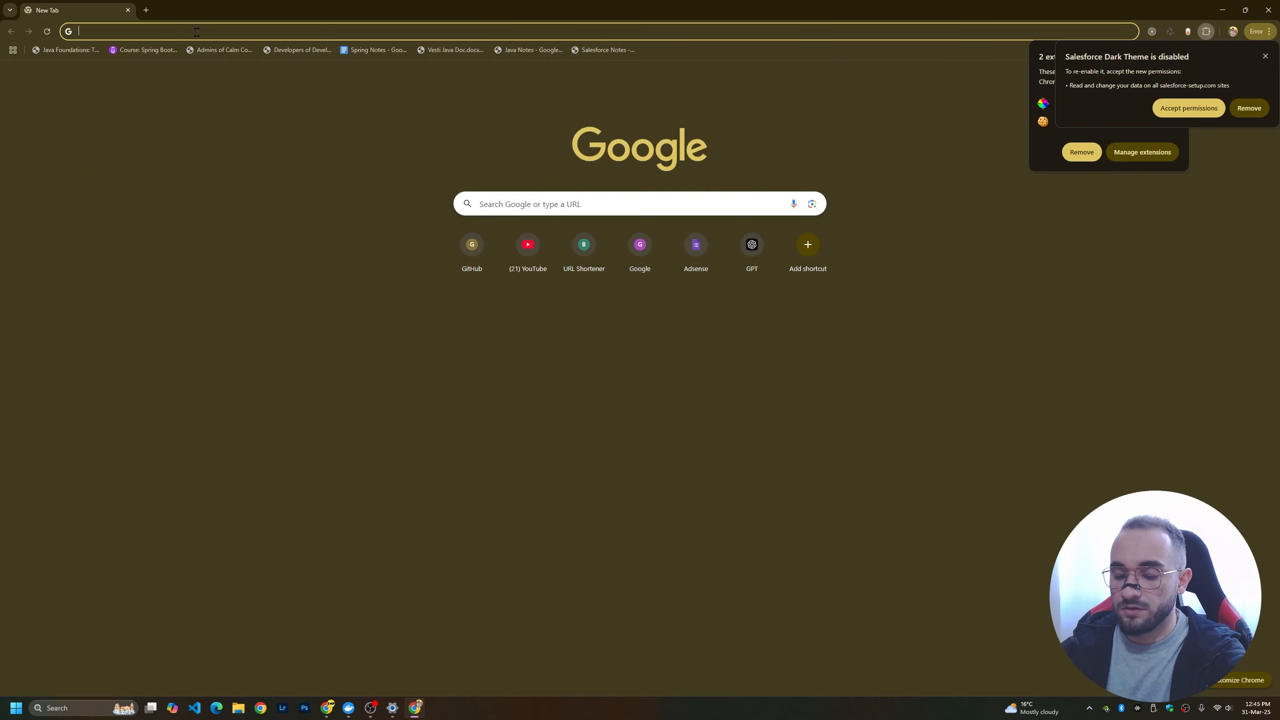
# In another browser window, search the web for "google sheets" and create a blank spreadsheet from the Google Docs result.
pyautogui.write('google sheet')
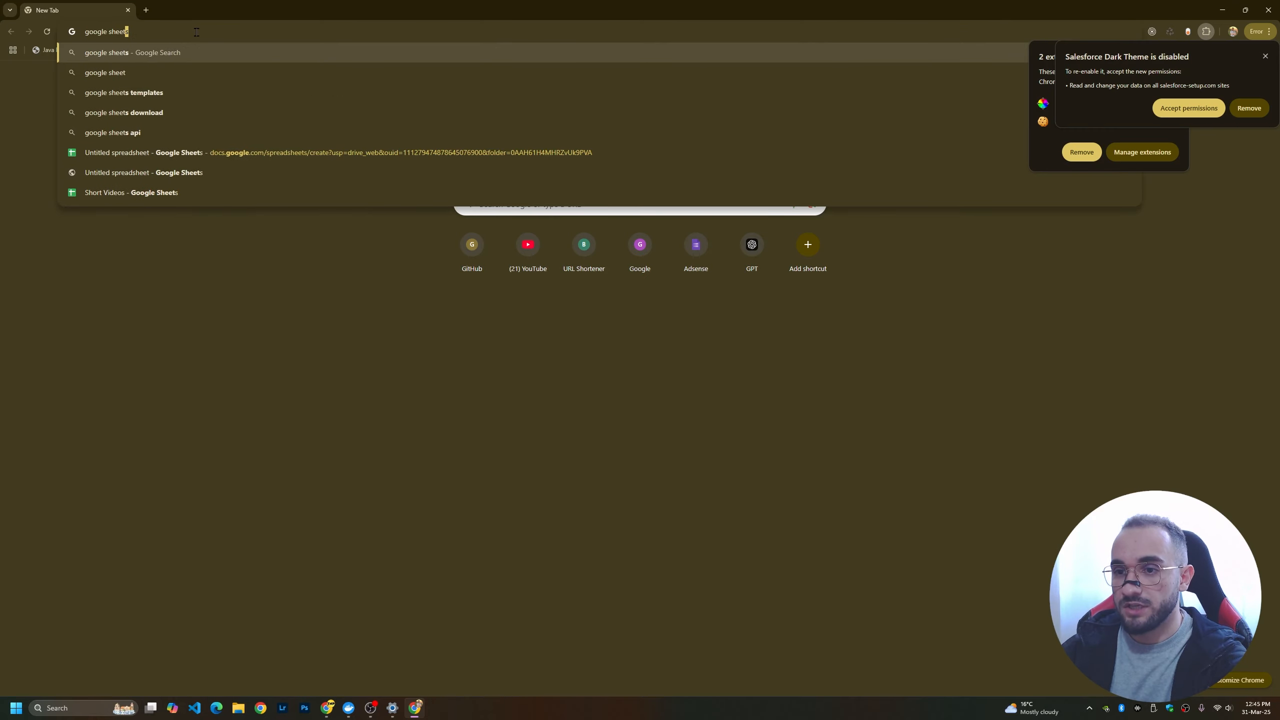
pyautogui.press('Return')
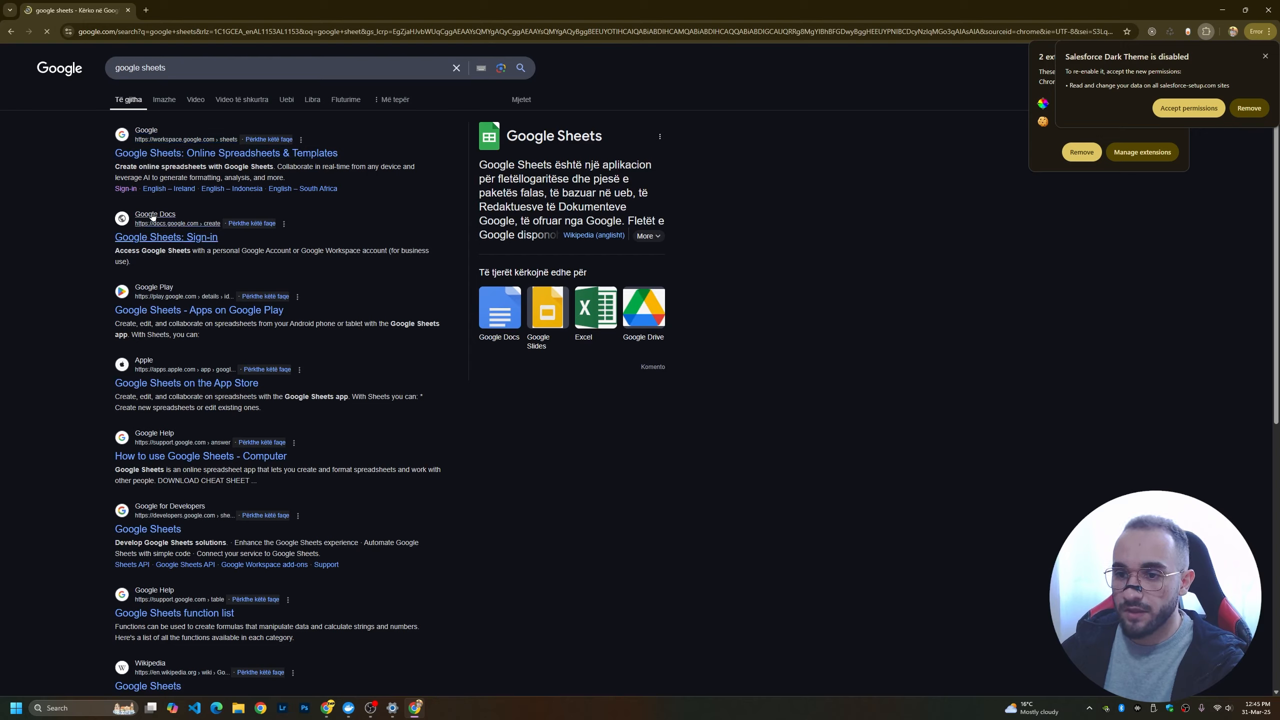
pyautogui.click(152, 218)
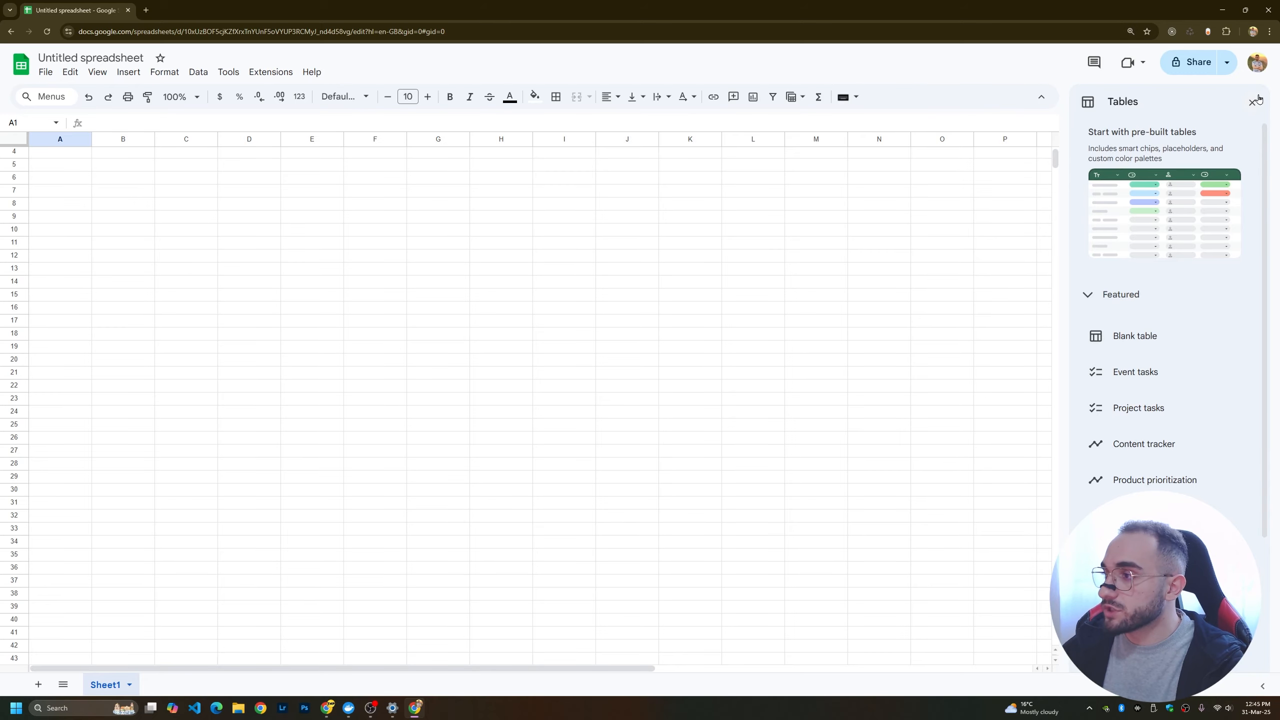
pyautogui.click(1254, 102)
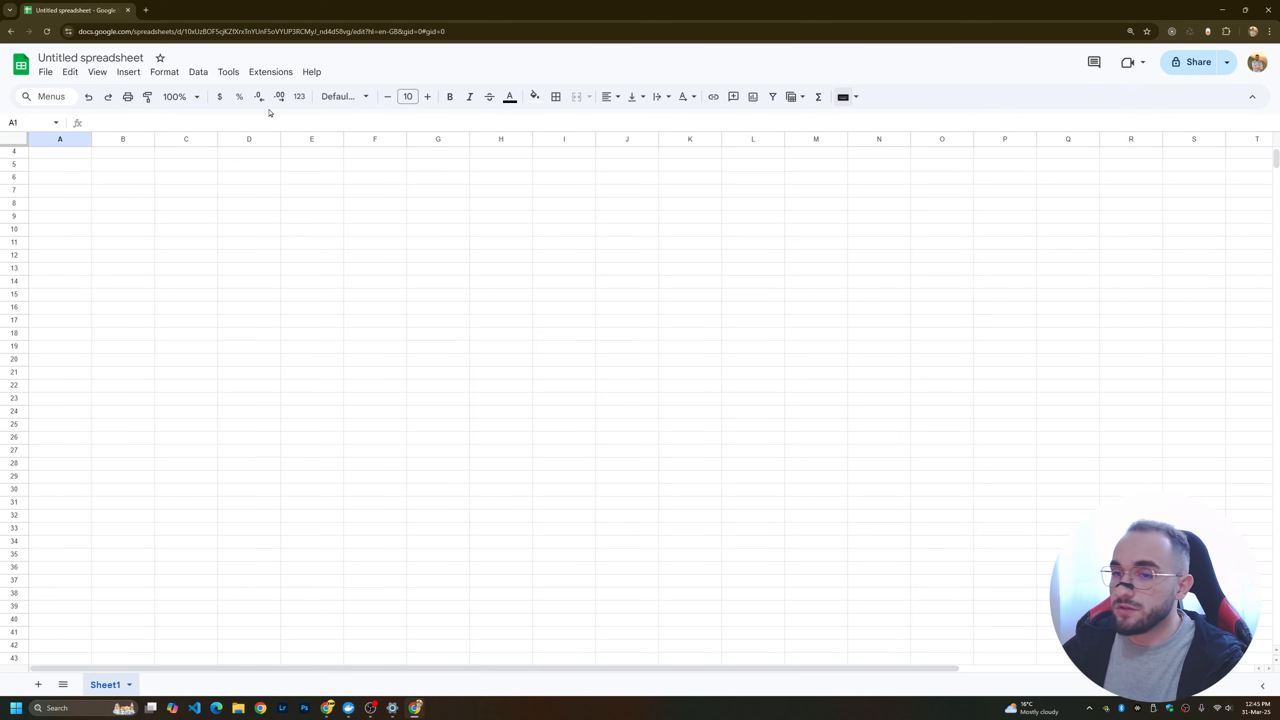
# Rename the untitled spreadsheet as "Articles".
pyautogui.click(126, 58)
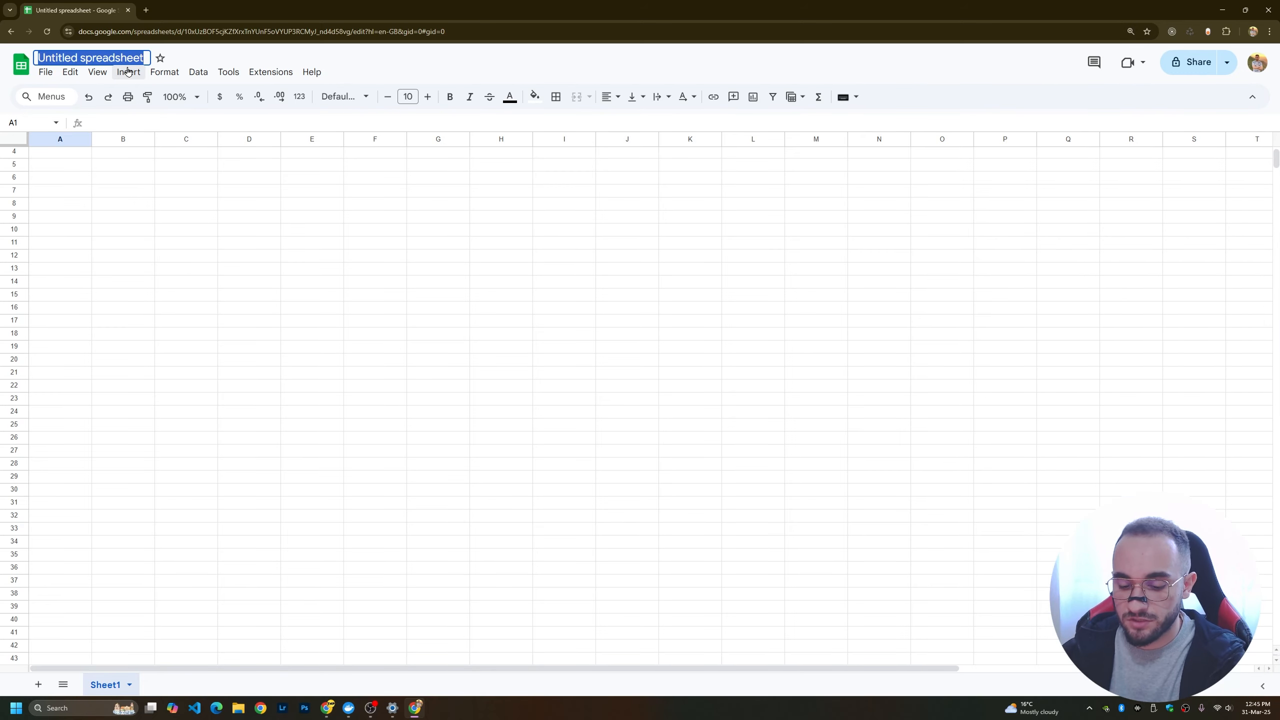
pyautogui.write('Articles')
pyautogui.click(186, 216)
pyautogui.scroll(1, 59, 153)
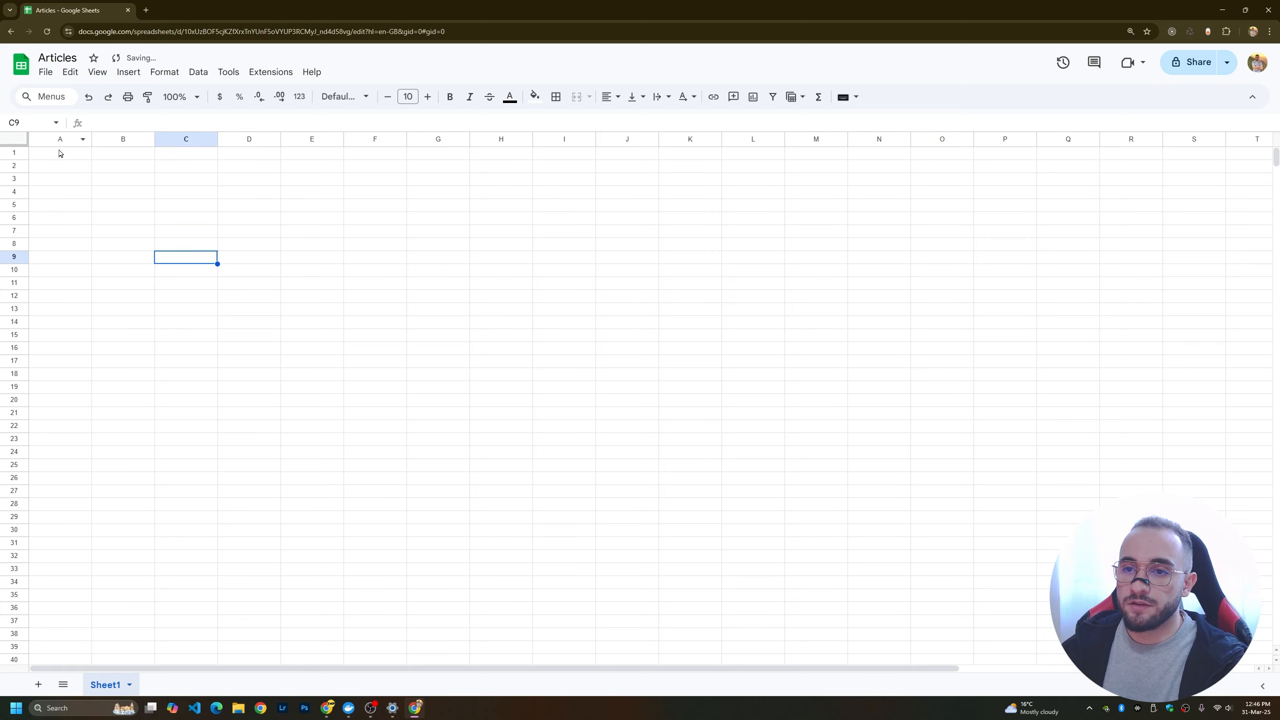
# Freeze the first row and enter the headers Link, Content and Title in cells A1 to C1.
pyautogui.click(59, 153)
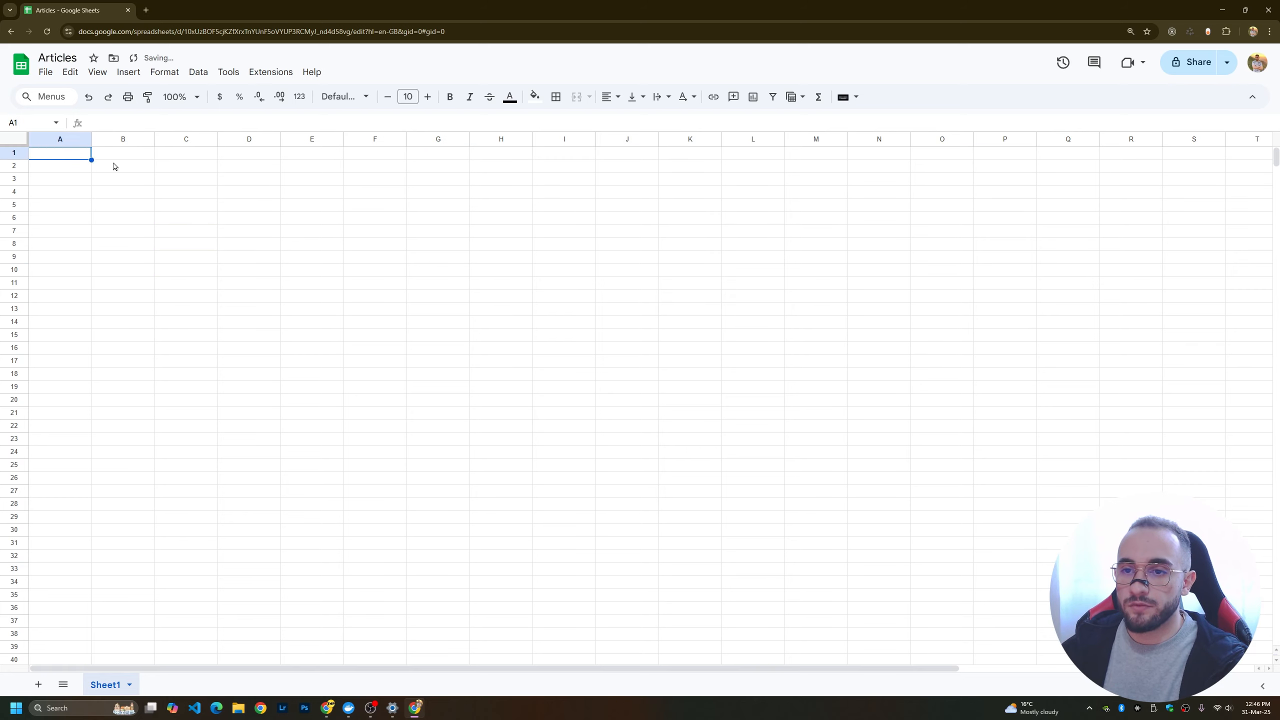
pyautogui.doubleClick(55, 155)
pyautogui.moveTo(14, 158); pyautogui.dragTo(14, 159)
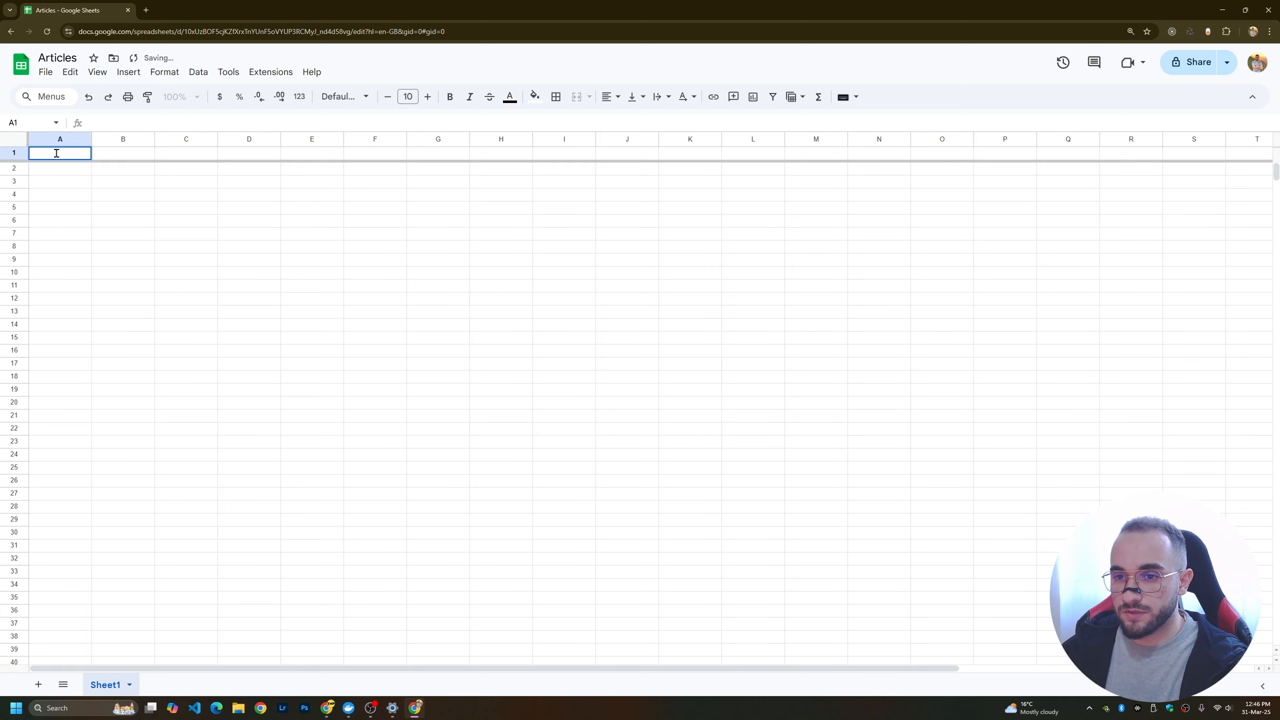
pyautogui.click(56, 153)
pyautogui.write('L')
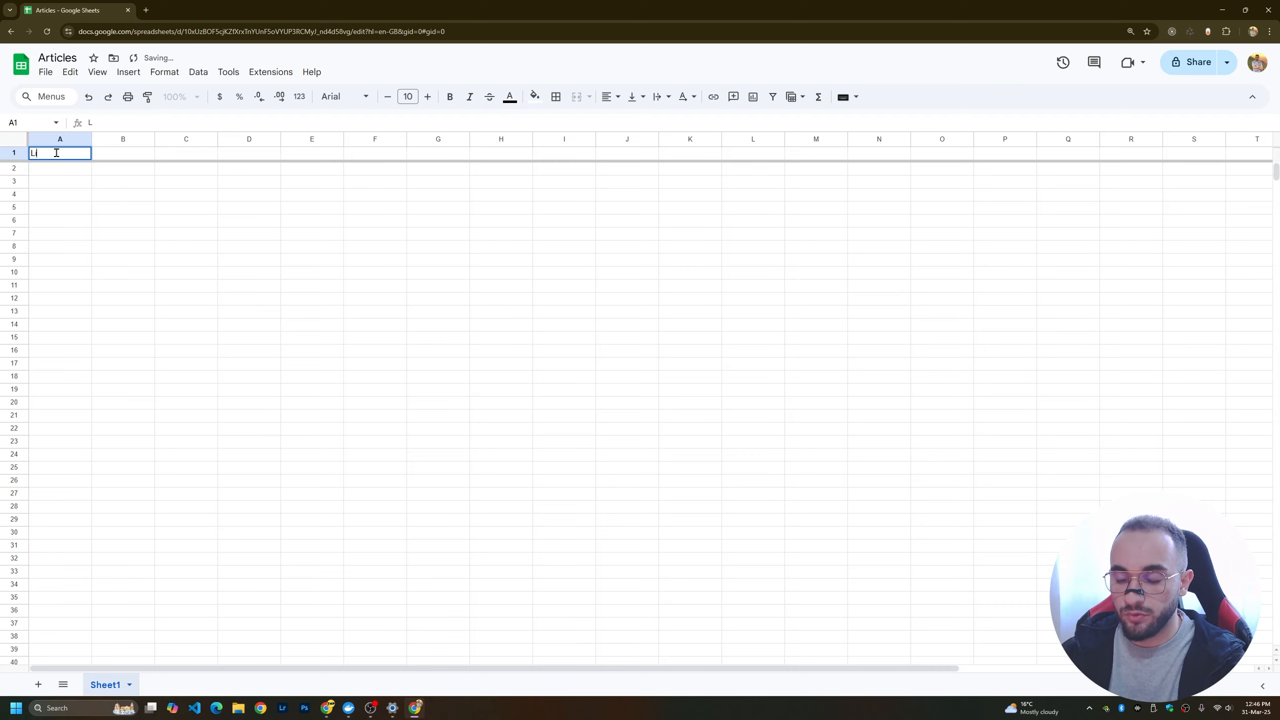
pyautogui.write('ink')
pyautogui.doubleClick(120, 152)
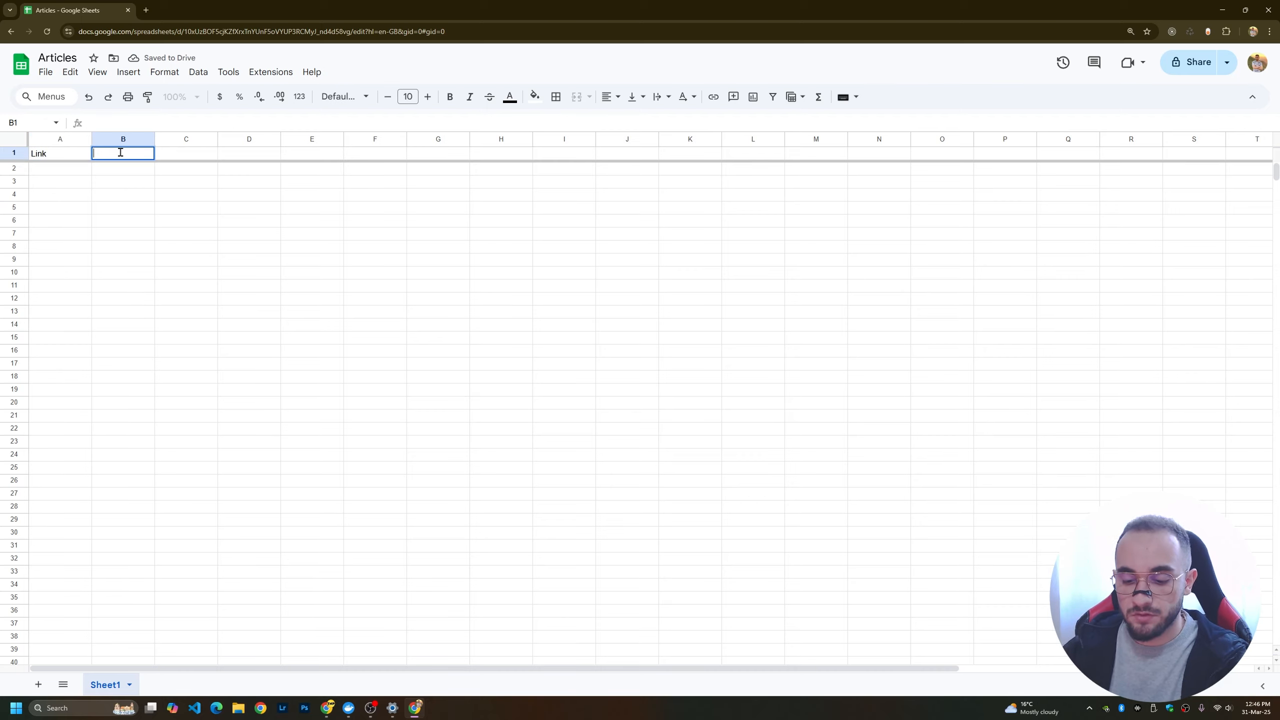
pyautogui.write('C')
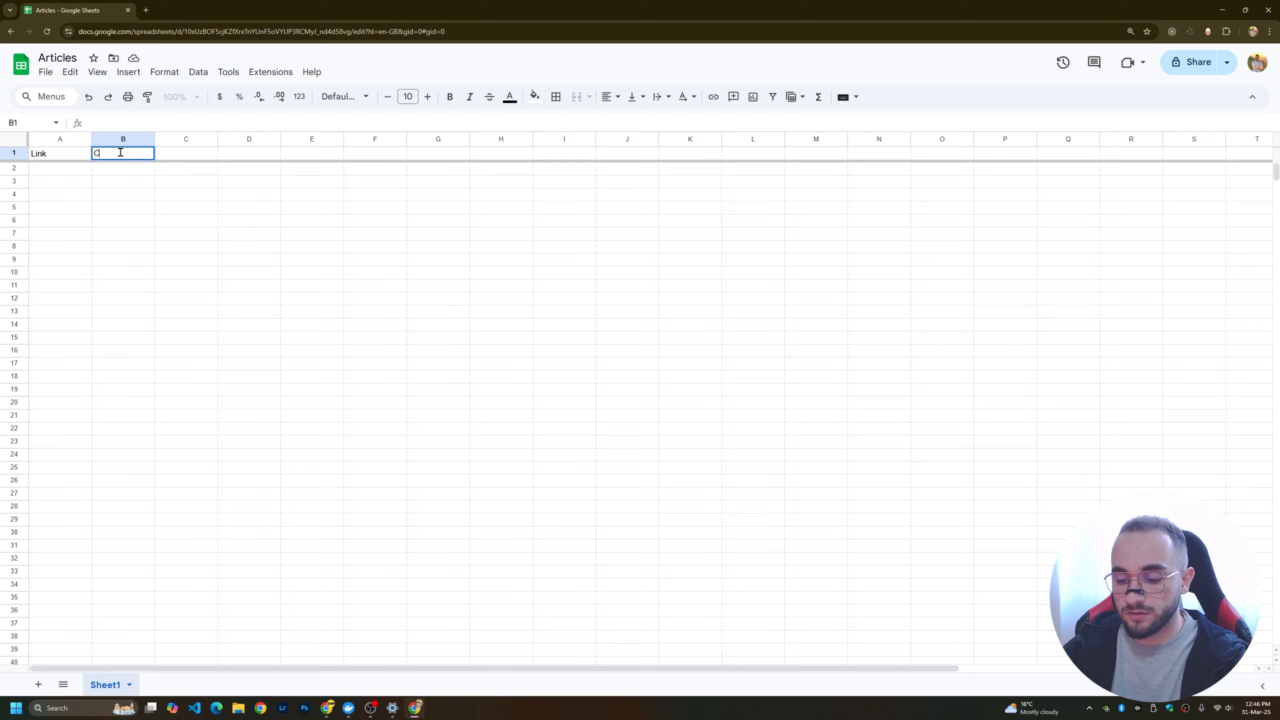
pyautogui.write('onstent')
pyautogui.press('Tab')
pyautogui.write('T')
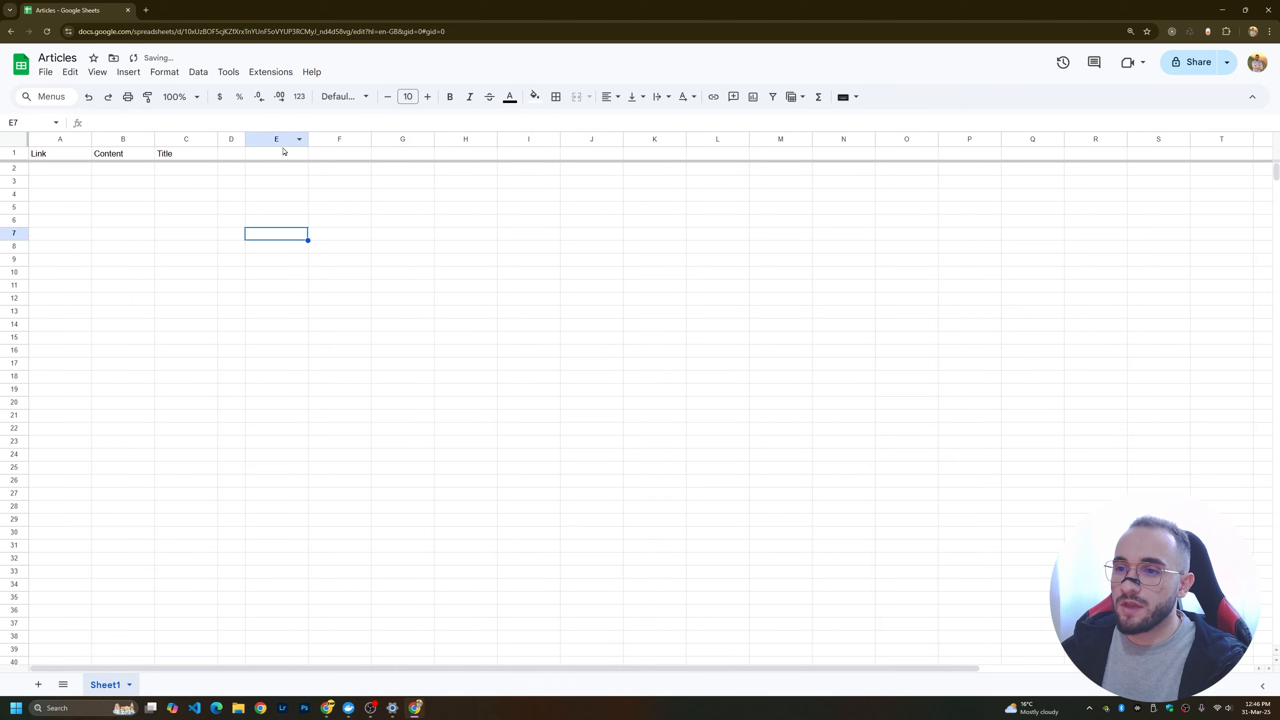
# Fill the narrow column D with grey as a divider and enter the header "New Article" in cell E1.
pyautogui.click(229, 139)
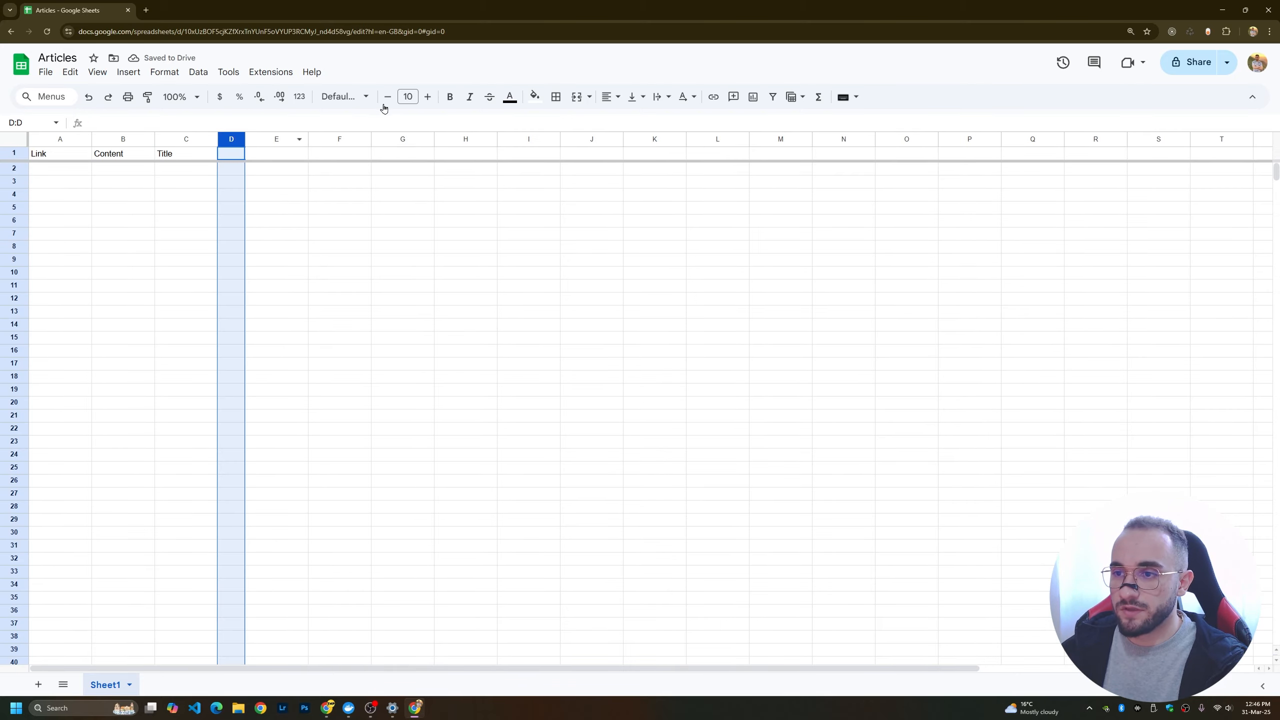
pyautogui.click(282, 156)
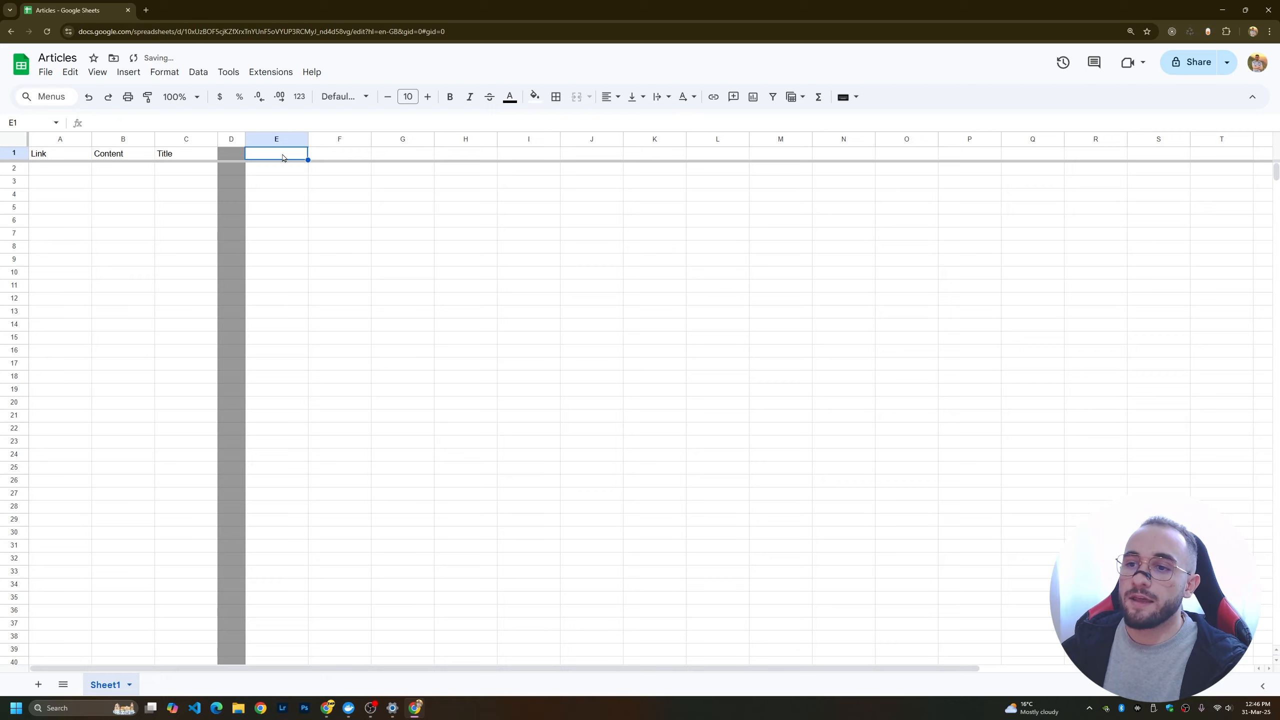
pyautogui.write('N')
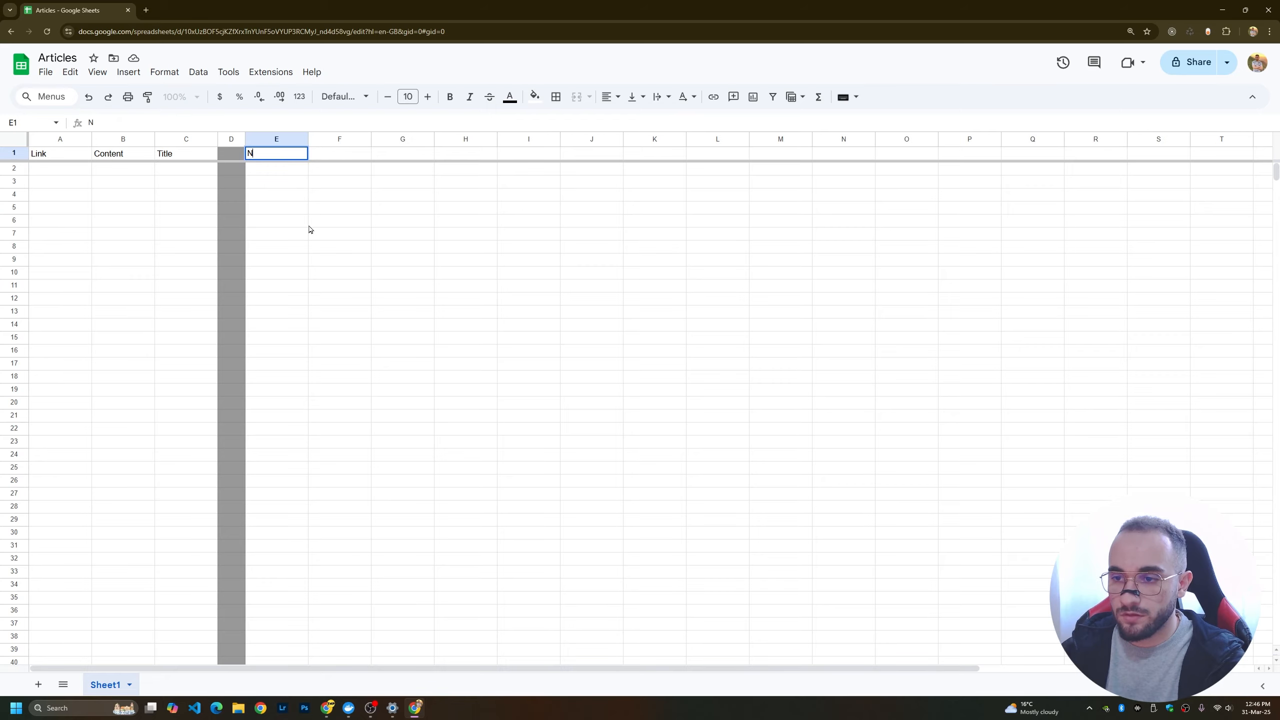
pyautogui.write('ew Article')
pyautogui.click(305, 223)
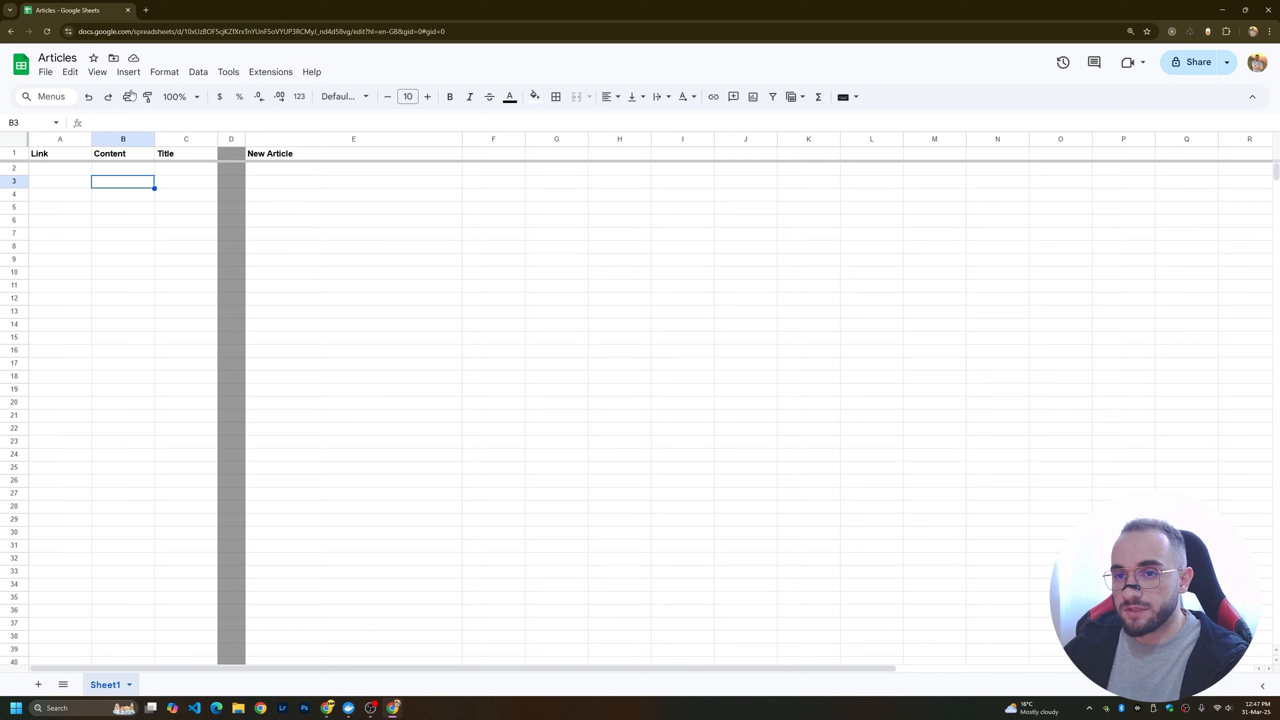
# In Make, point the Watch New Rows module at Sheet1 of the Articles spreadsheet, keeping its Google connection, and save it.
pyautogui.hotkey('alt', 'Tab')
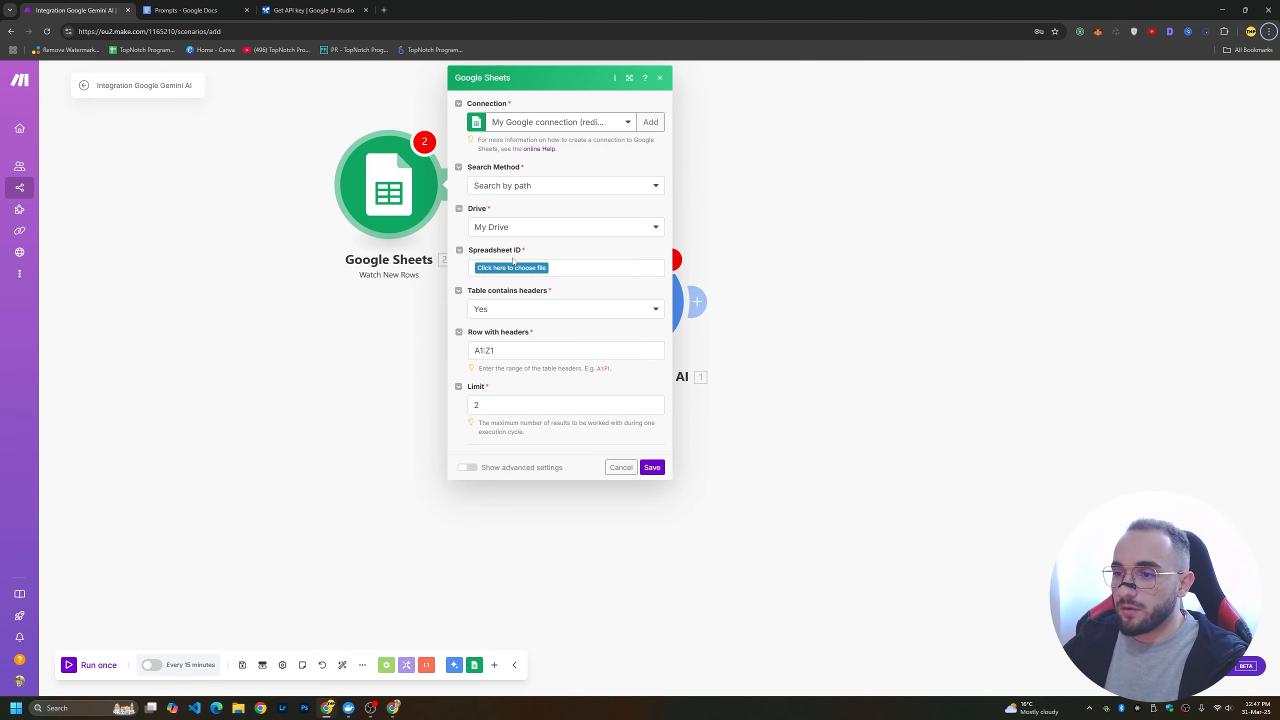
pyautogui.click(573, 124)
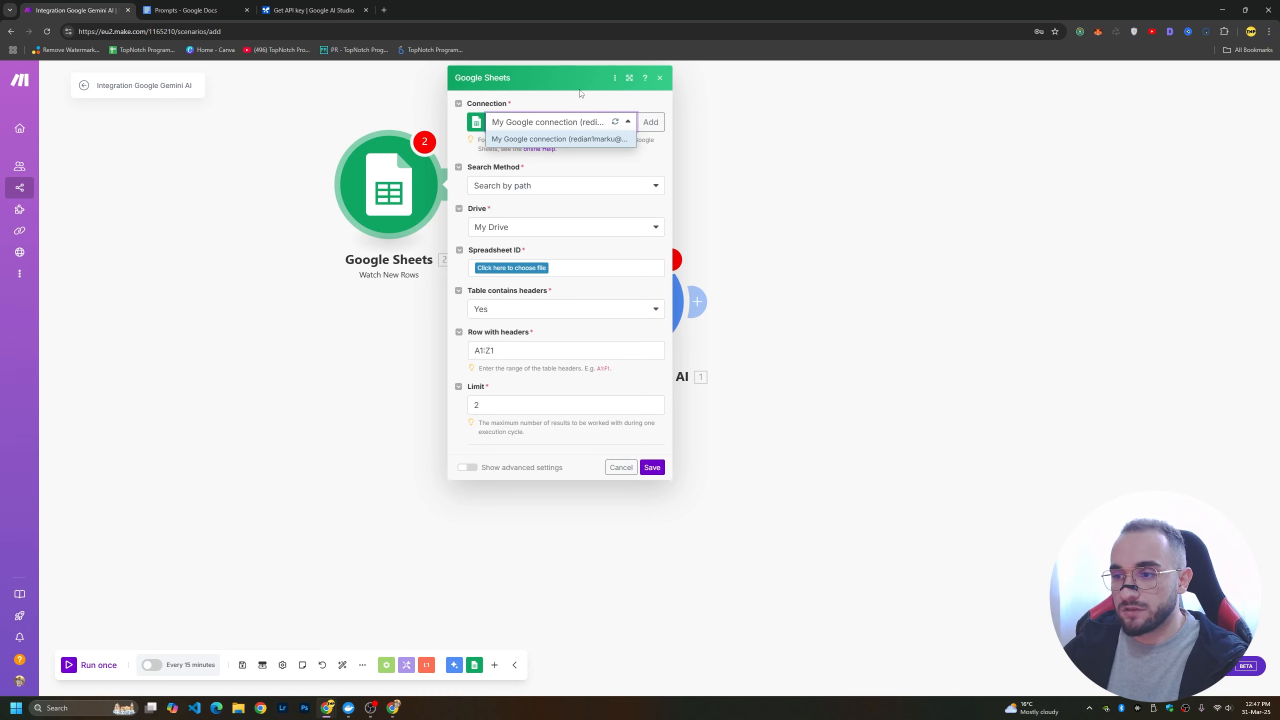
pyautogui.click(574, 76)
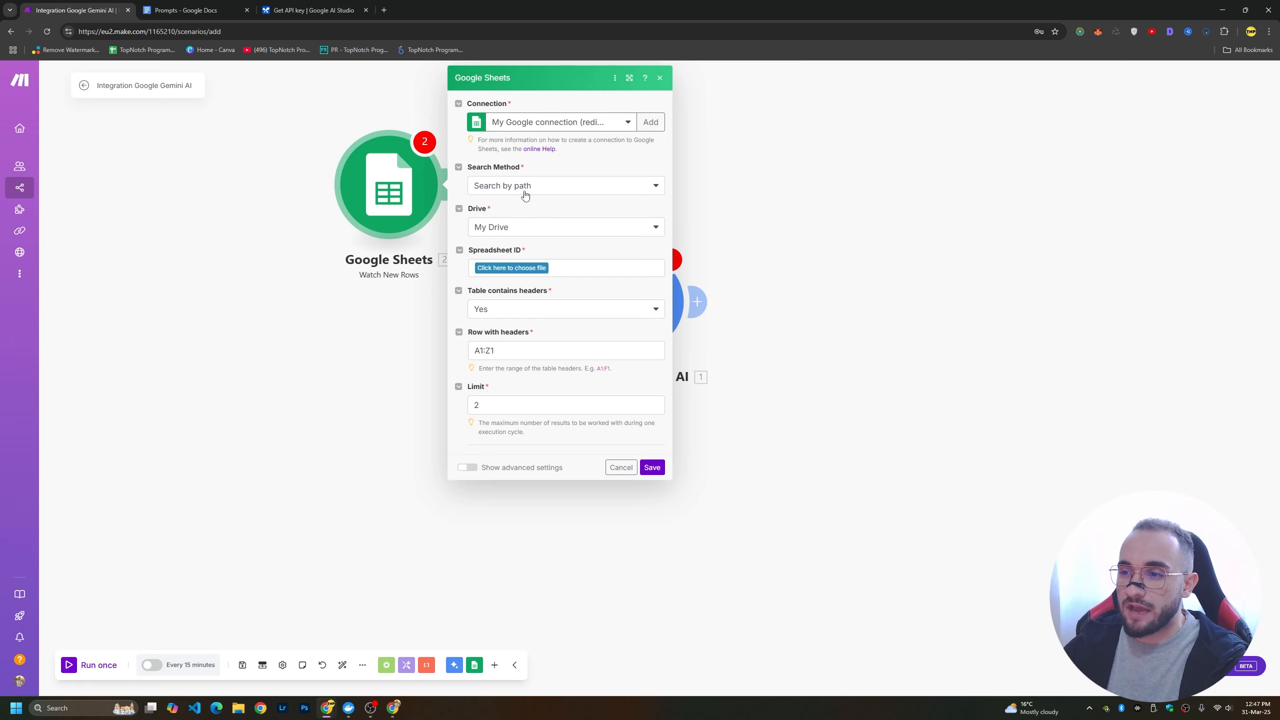
pyautogui.click(508, 269)
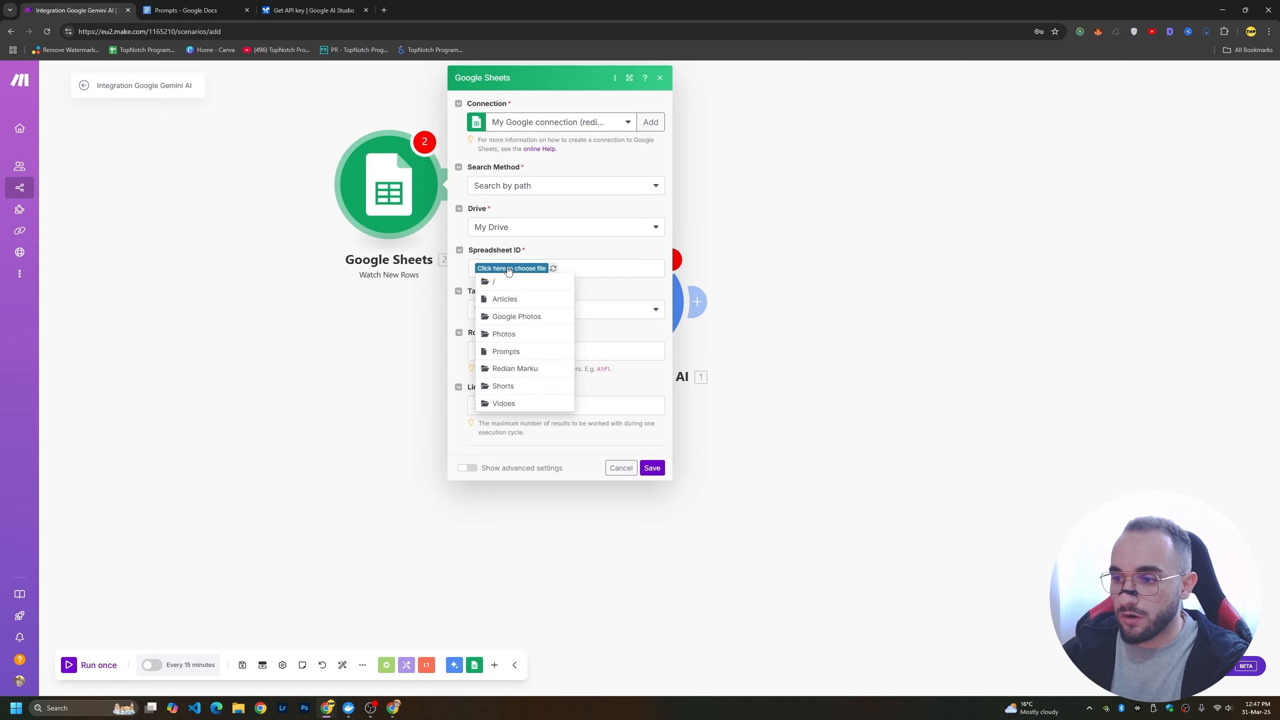
pyautogui.click(515, 302)
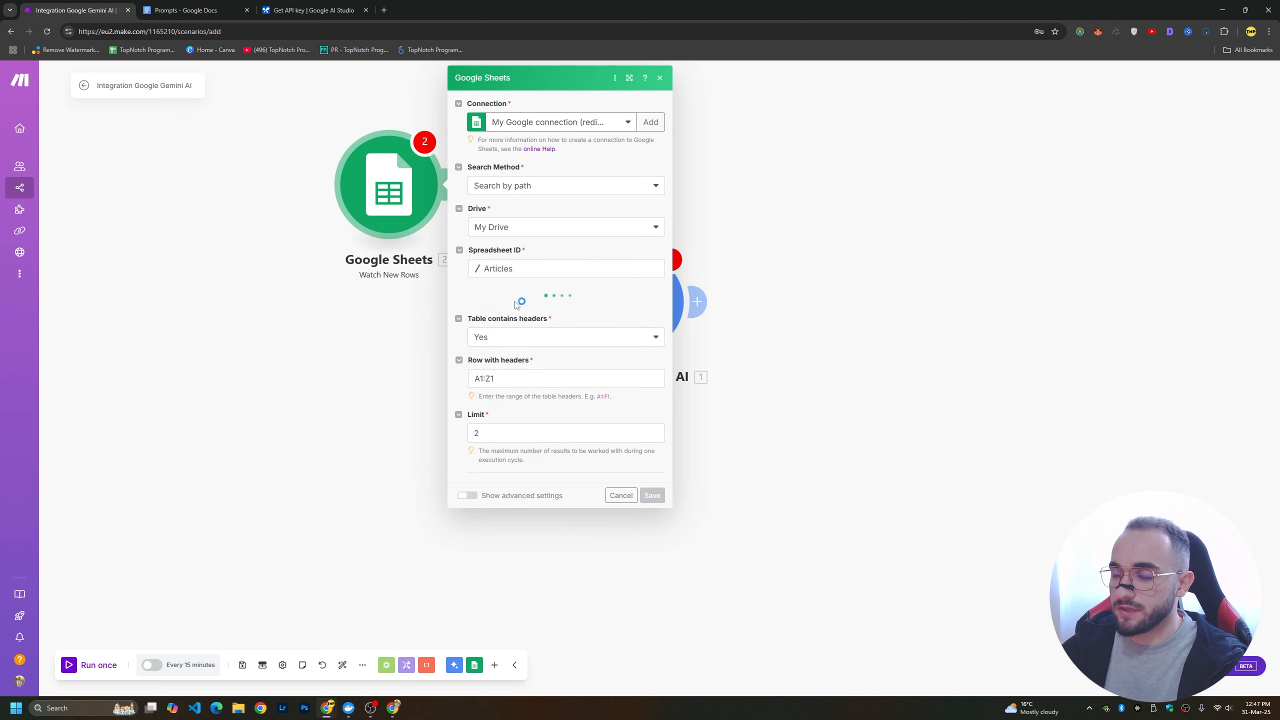
pyautogui.click(509, 330)
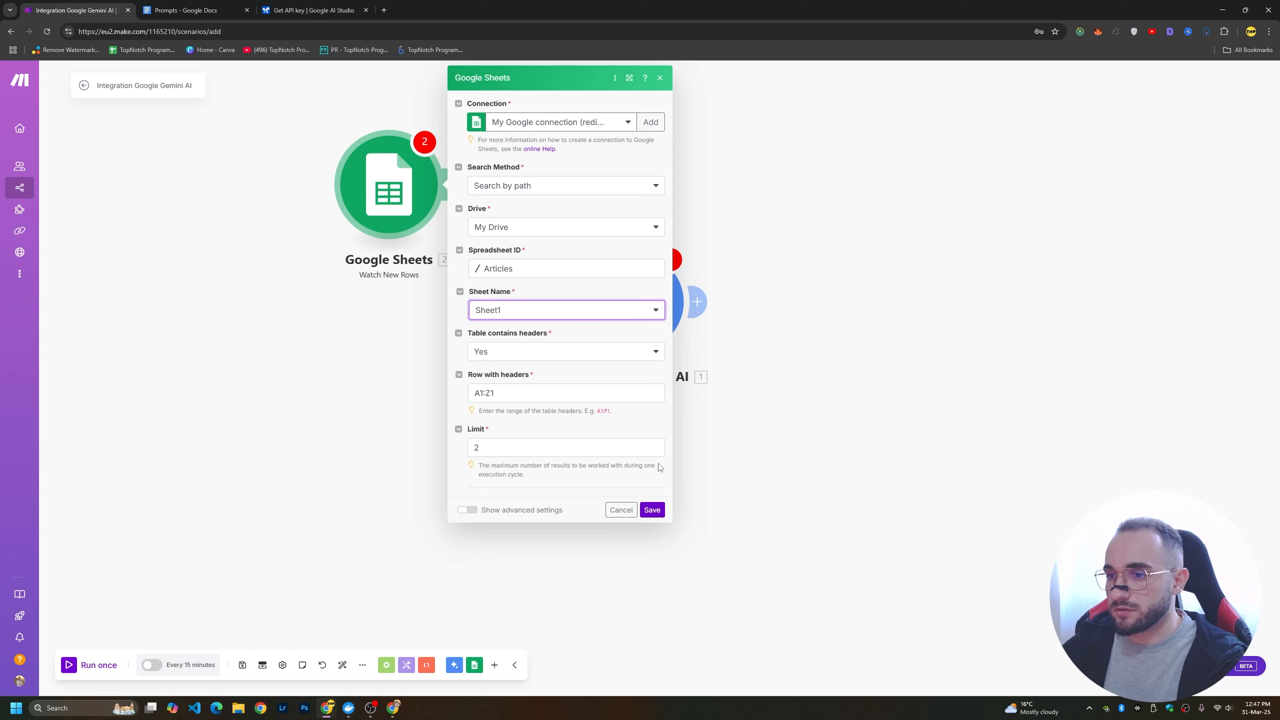
pyautogui.click(652, 509)
# Pick the ID-based option for where the trigger starts and check the first data row in the Articles spreadsheet.
pyautogui.click(478, 168)
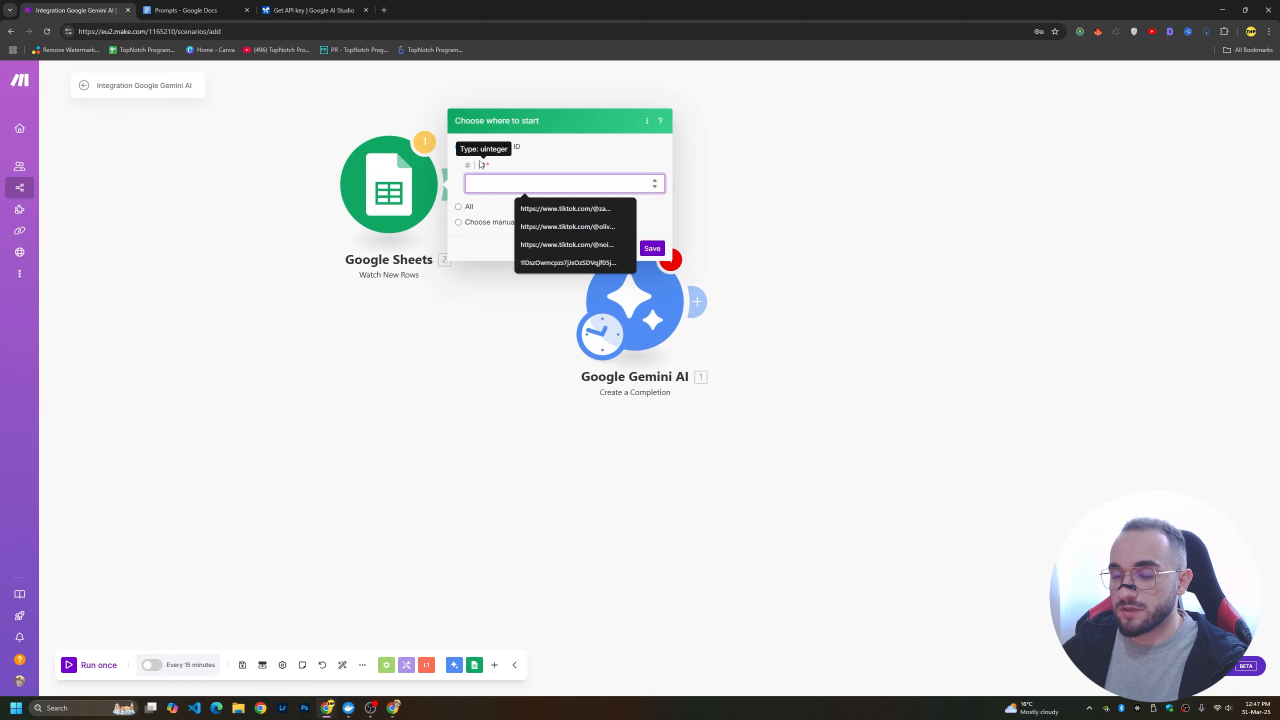
pyautogui.hotkey('alt', 'Tab')
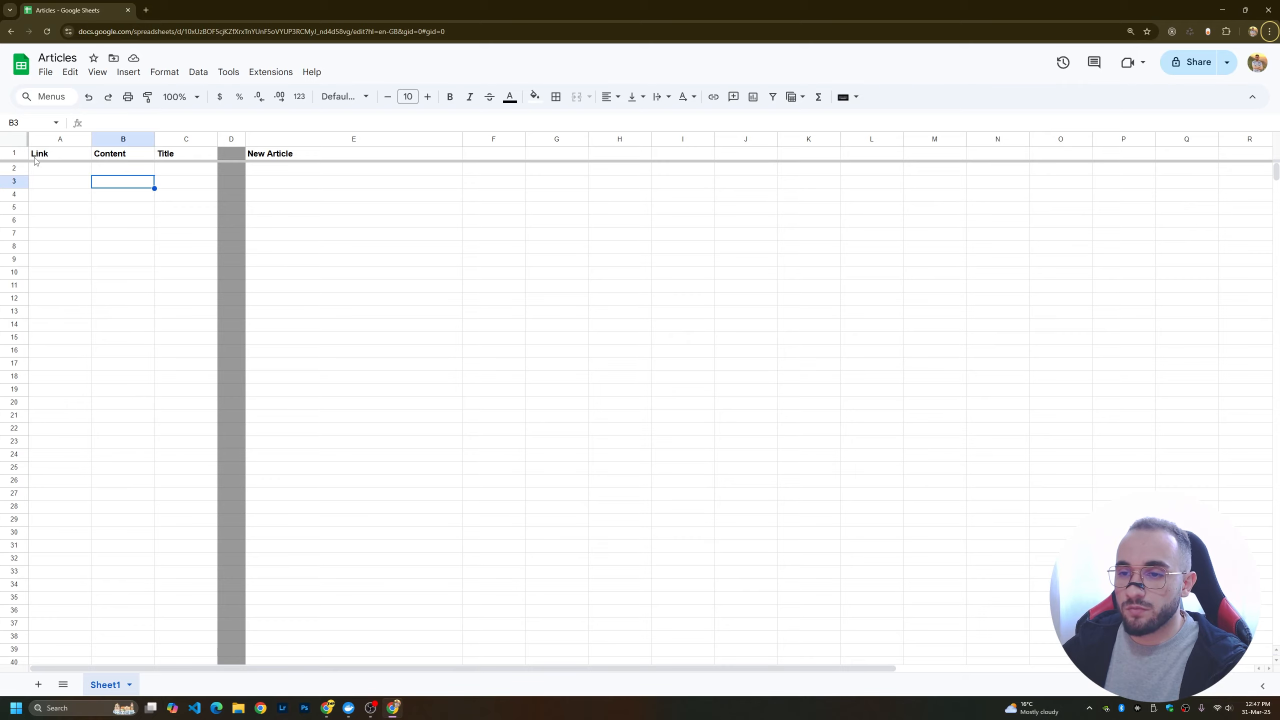
pyautogui.click(64, 172)
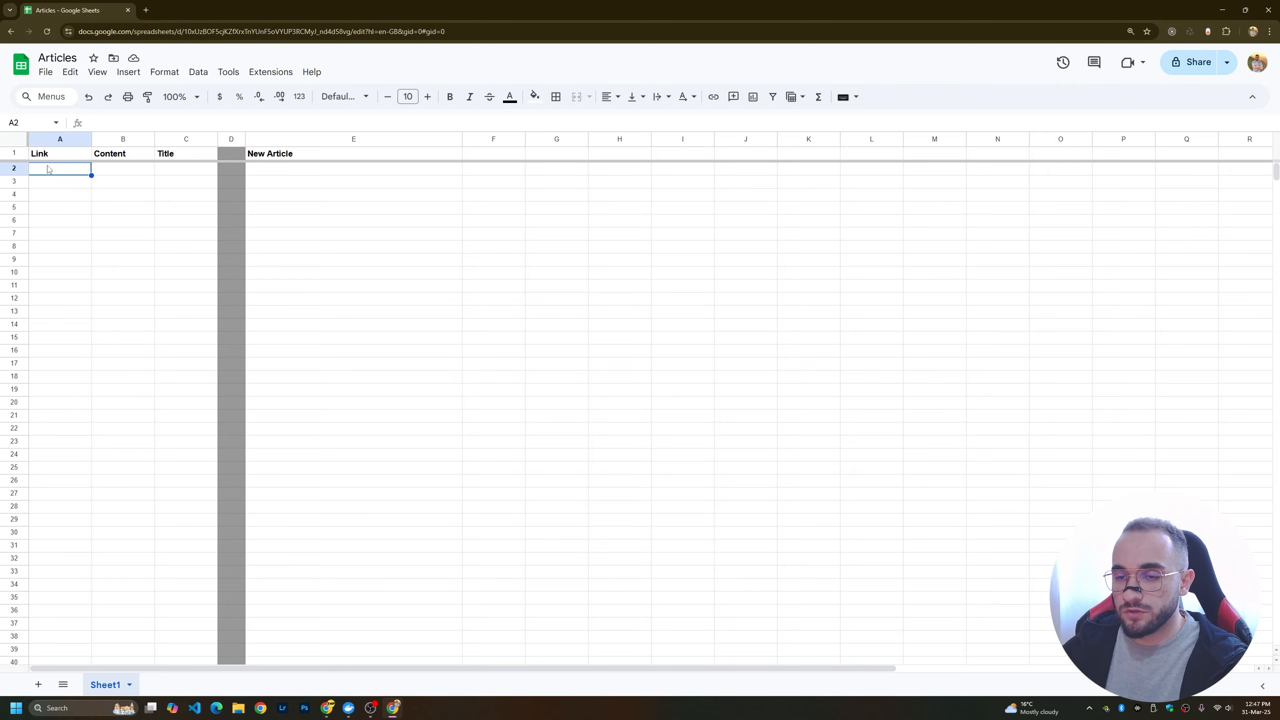
pyautogui.hotkey('alt', 'Tab')
# Move the Google Sheets module in front of Gemini, transfer the schedule trigger to it and connect it to the Gemini module.
pyautogui.moveTo(353, 197); pyautogui.dragTo(393, 205)
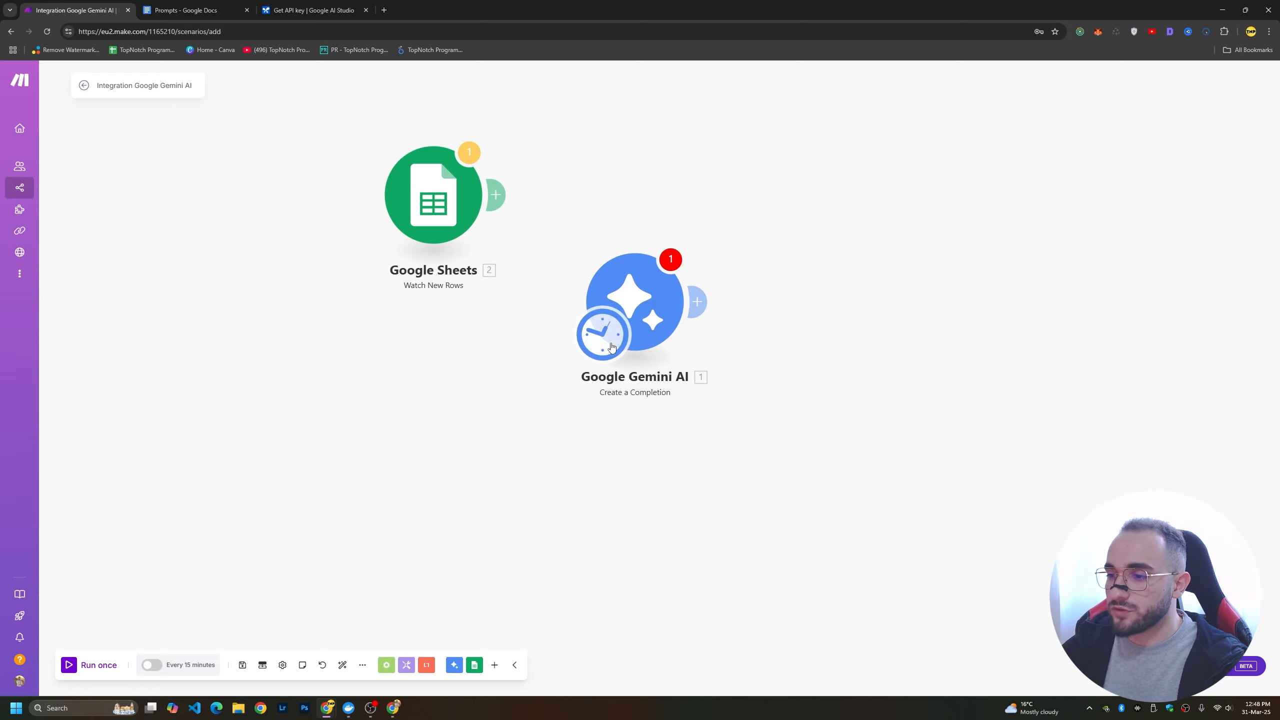
pyautogui.moveTo(583, 338); pyautogui.dragTo(398, 222)
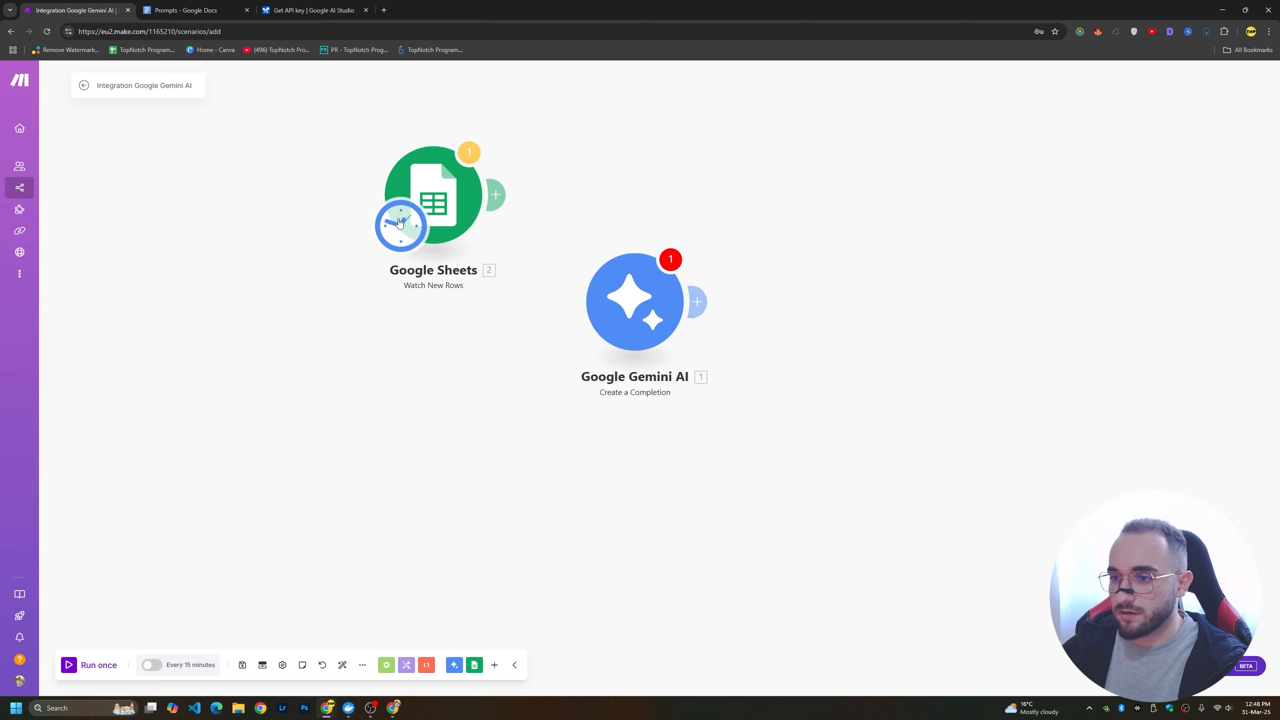
pyautogui.moveTo(437, 179); pyautogui.dragTo(365, 327)
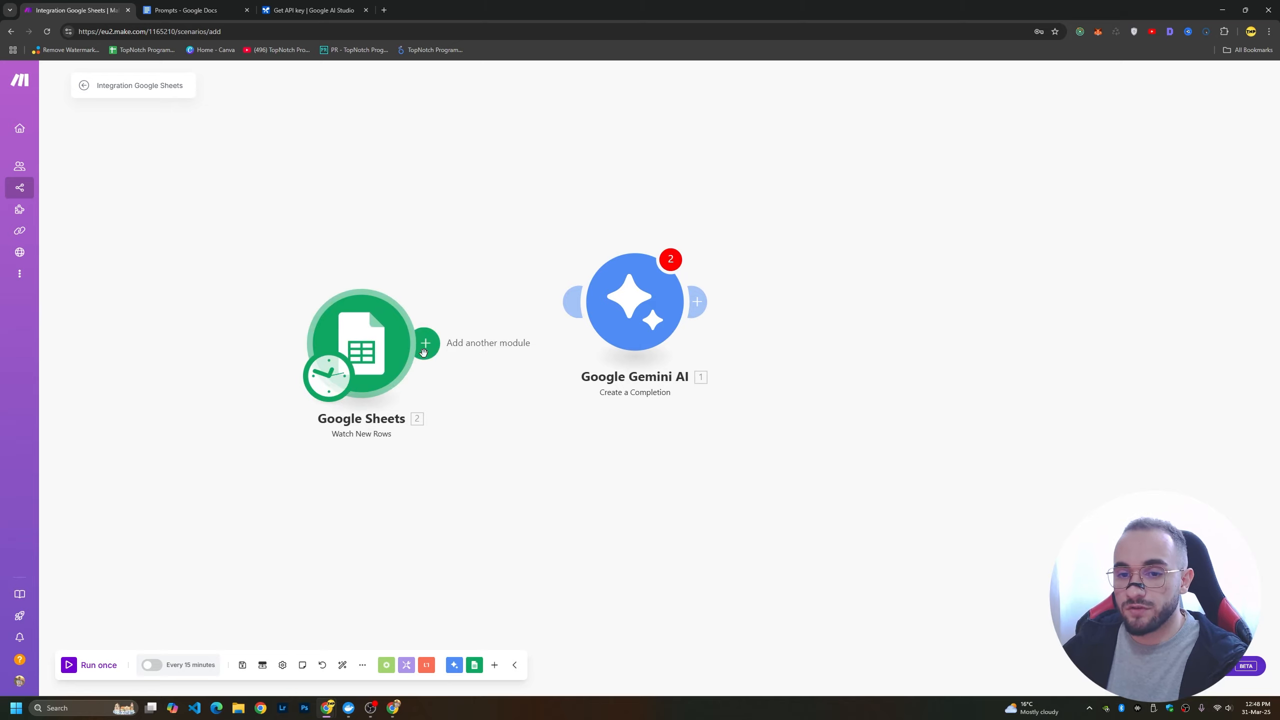
pyautogui.moveTo(423, 356); pyautogui.dragTo(524, 310)
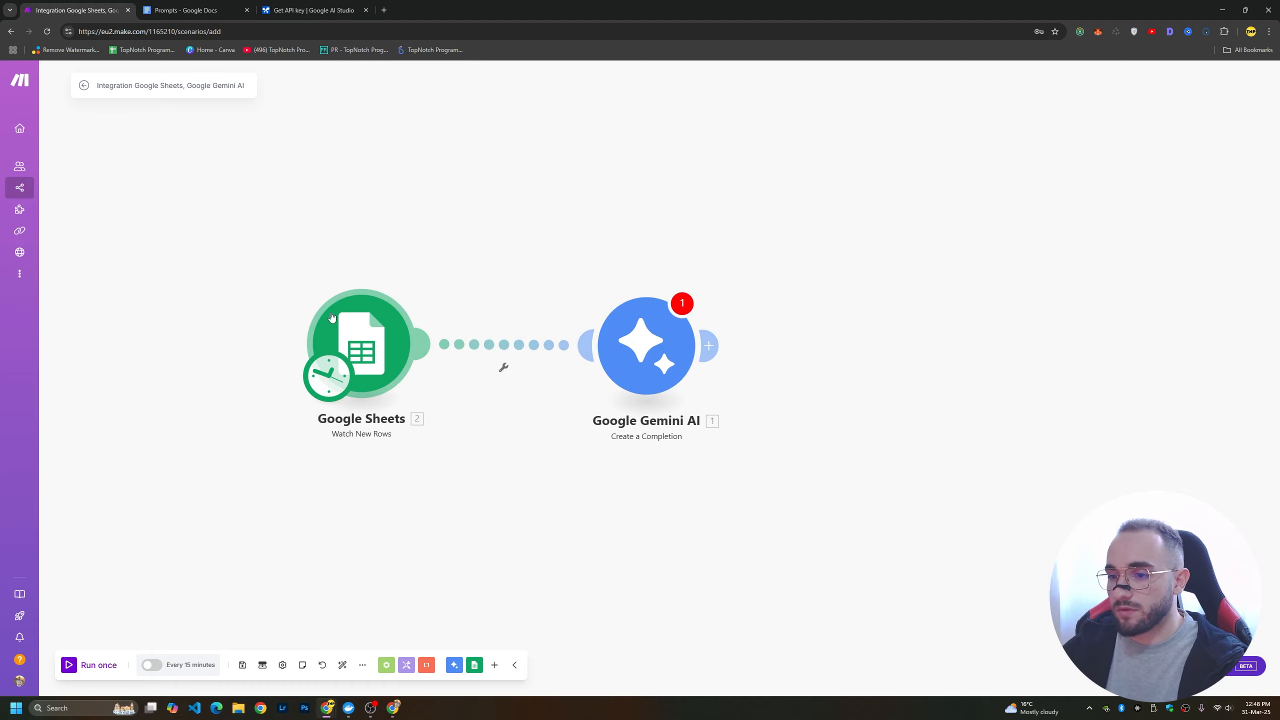
# Run only the Google Sheets Watch New Rows module.
pyautogui.rightClick(354, 336)
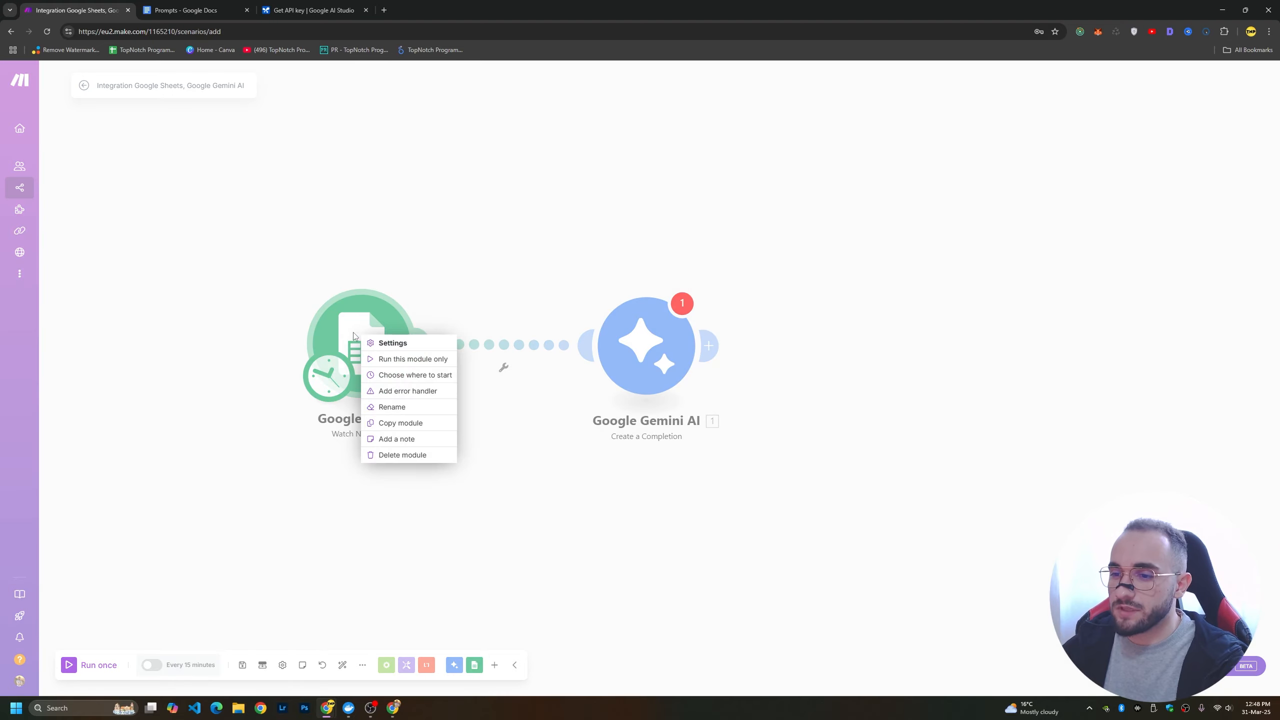
pyautogui.click(390, 359)
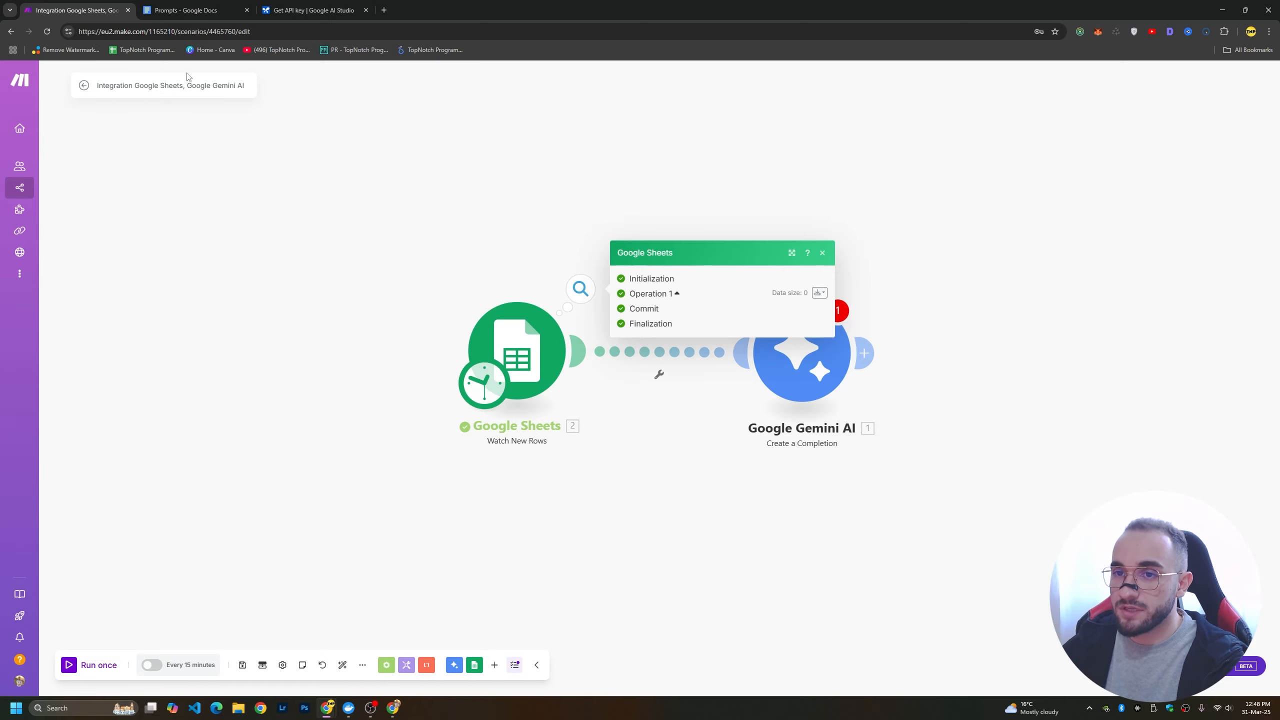
# Switch to the Articles spreadsheet and widen the Link column.
pyautogui.hotkey('alt', 'Tab')
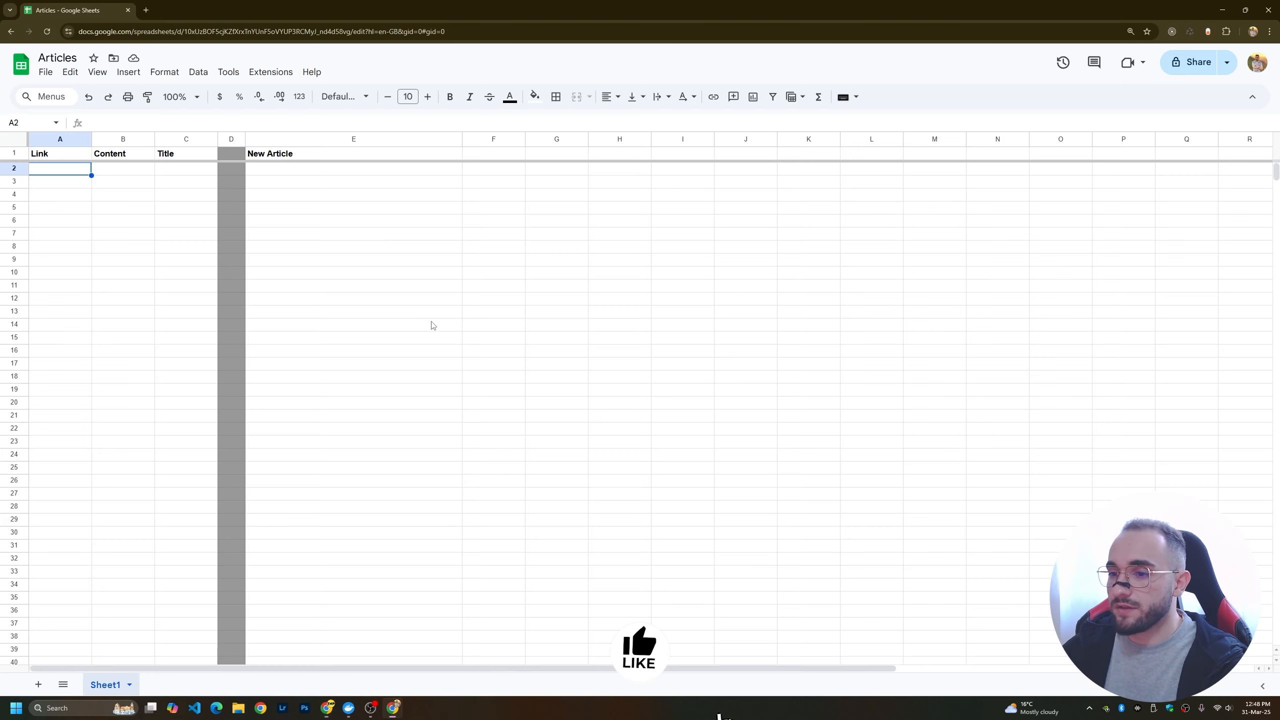
pyautogui.click(70, 208)
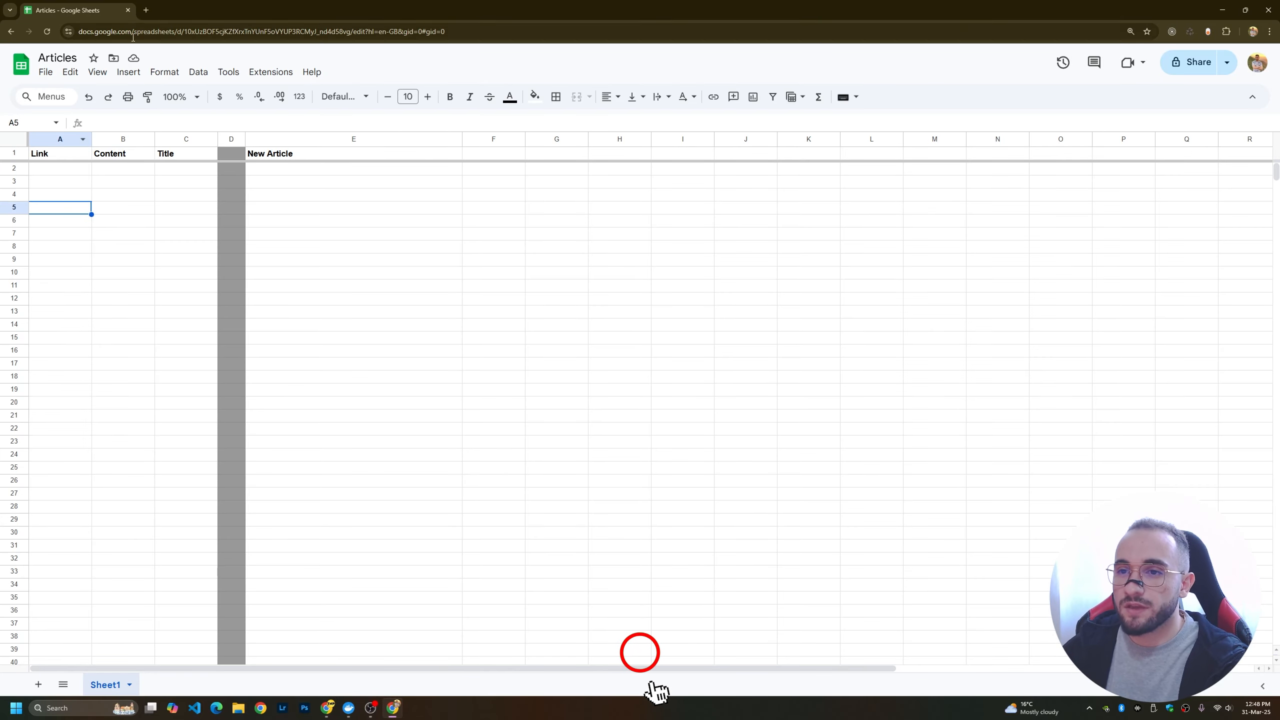
pyautogui.moveTo(111, 143); pyautogui.dragTo(145, 143)
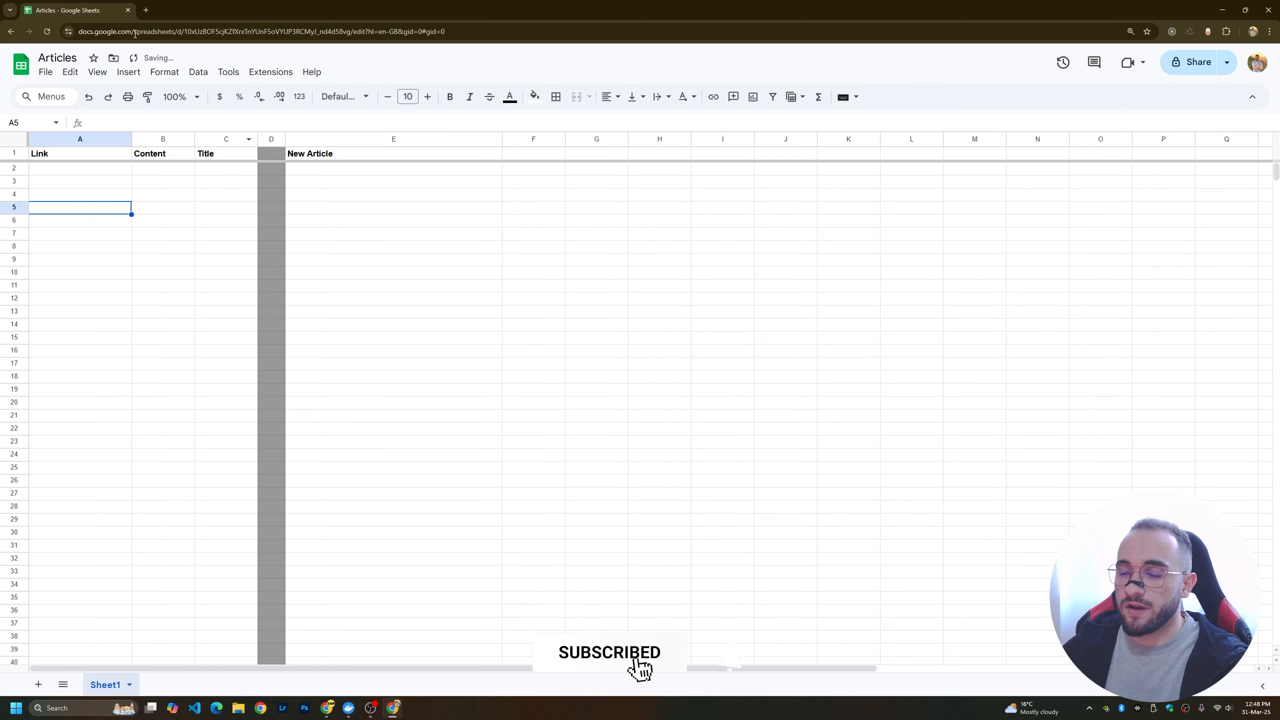
# Search the web in a new tab for "new gpt-4o image generation" and open OpenAI's "Introducing 4o Image Generation" article.
pyautogui.click(145, 10)
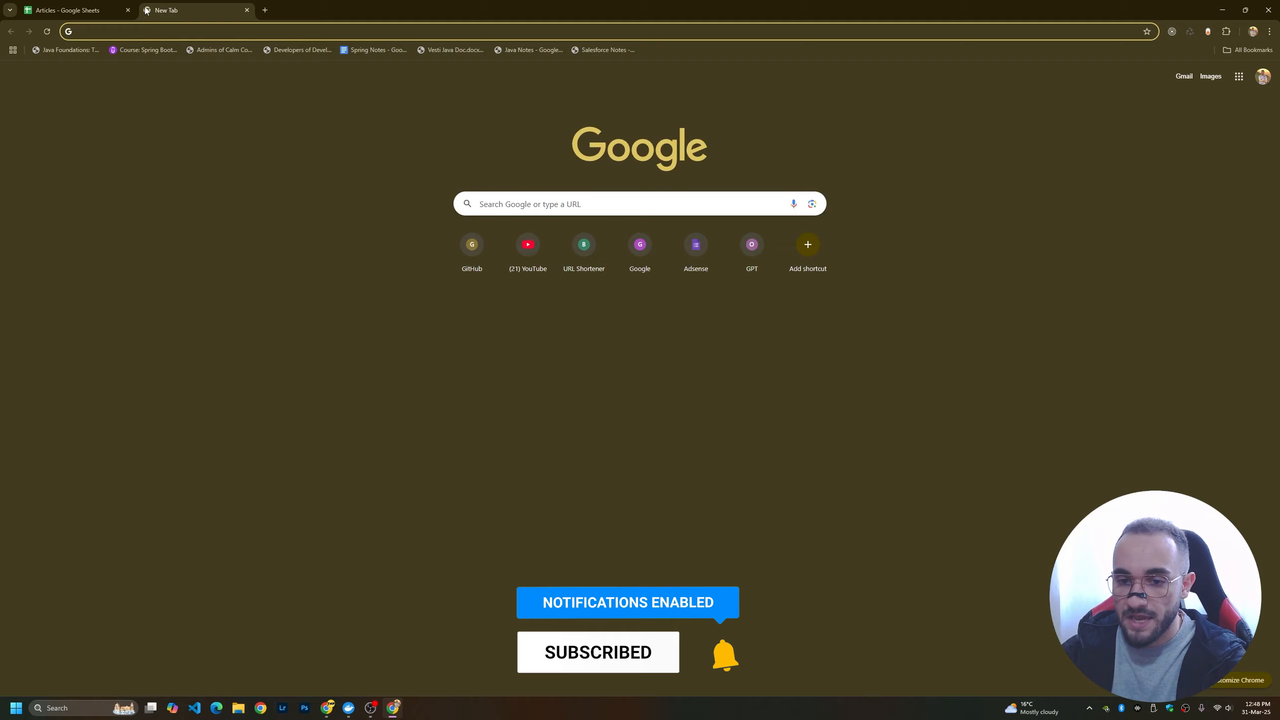
pyautogui.write('new ')
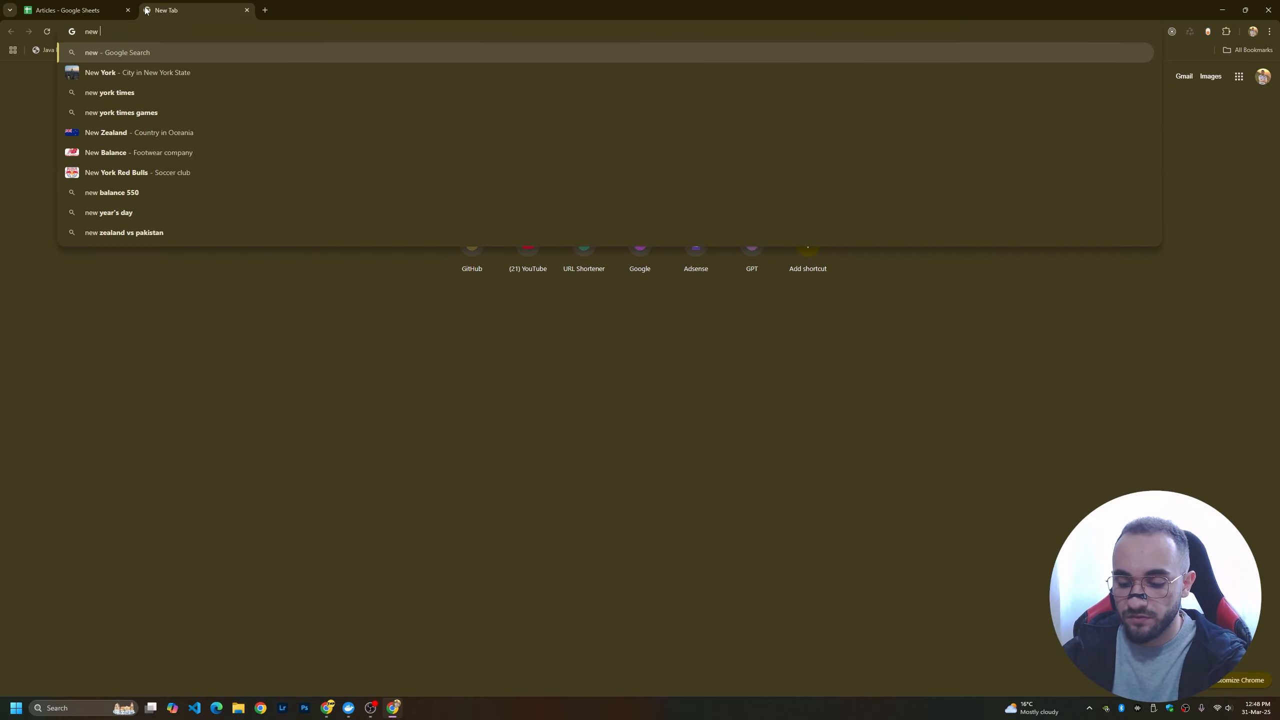
pyautogui.write('gpt-4o image')
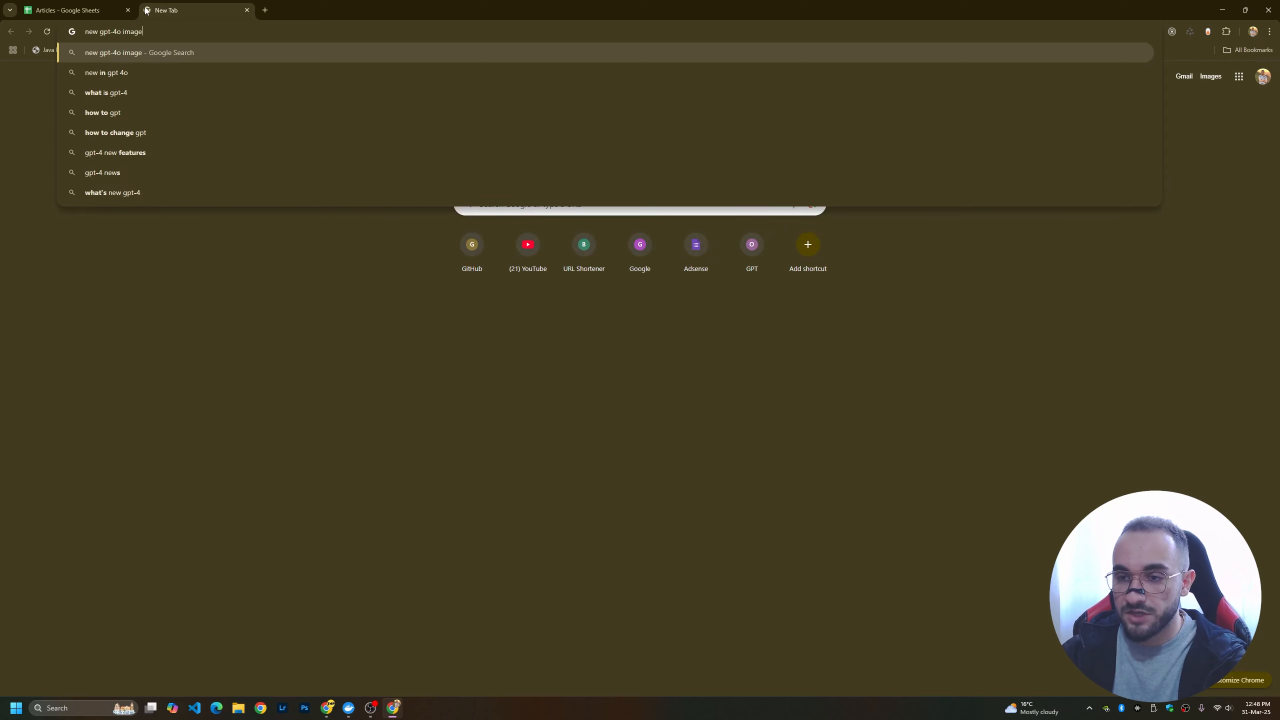
pyautogui.write(' generation')
pyautogui.press('Return')
pyautogui.scroll(-10, 164, 511)
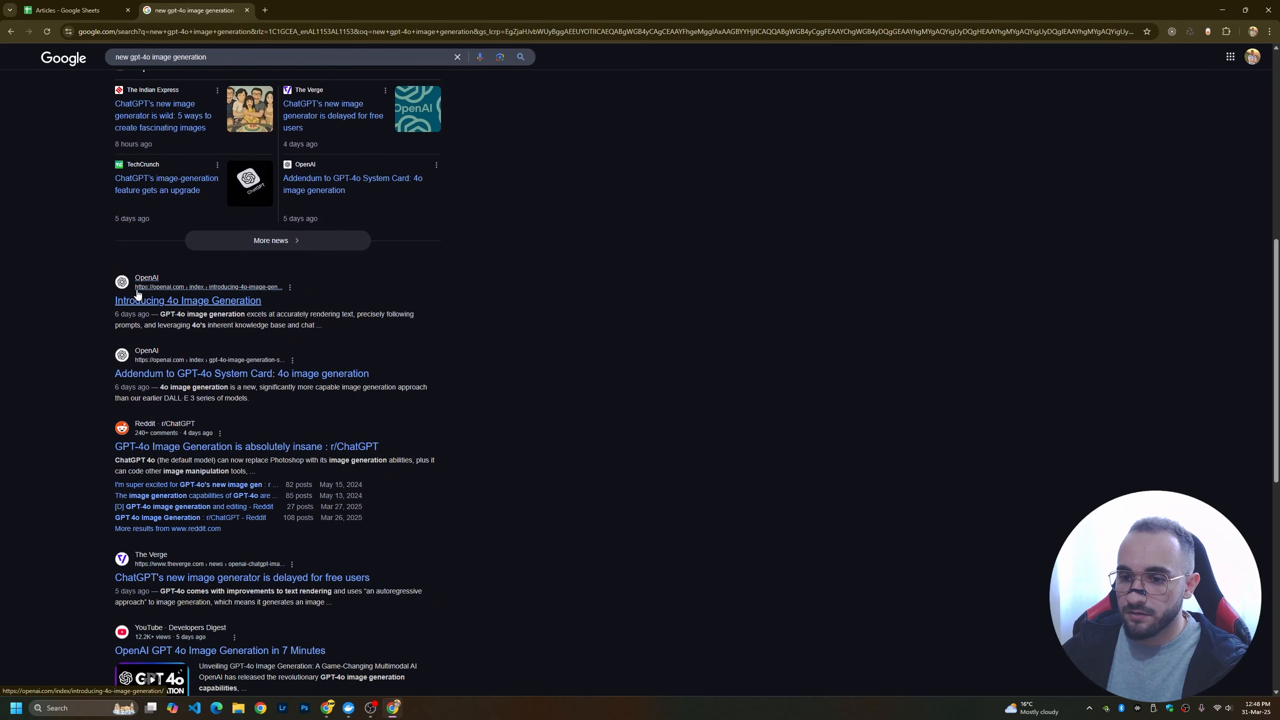
pyautogui.click(139, 301)
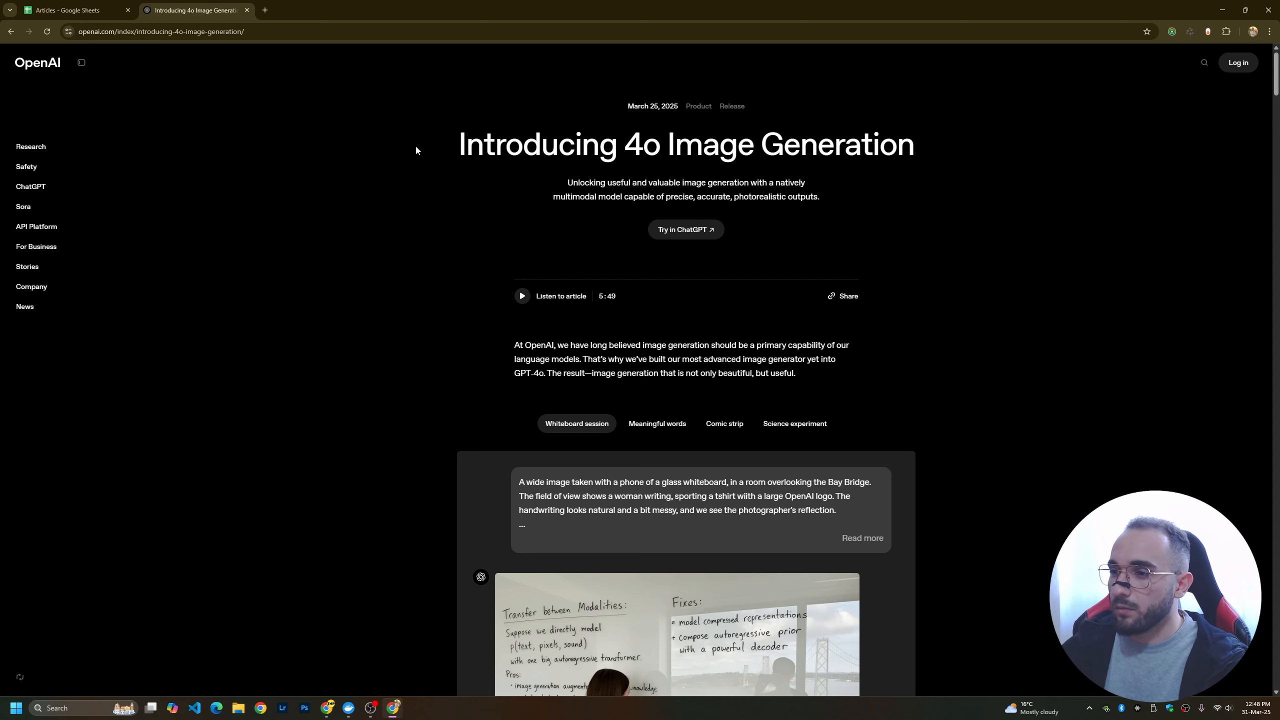
# Copy the article's title "Introducing 4o Image Generation" and its page address into the Title and Link cells of row 2 in the Articles spreadsheet.
pyautogui.moveTo(434, 154); pyautogui.dragTo(971, 154)
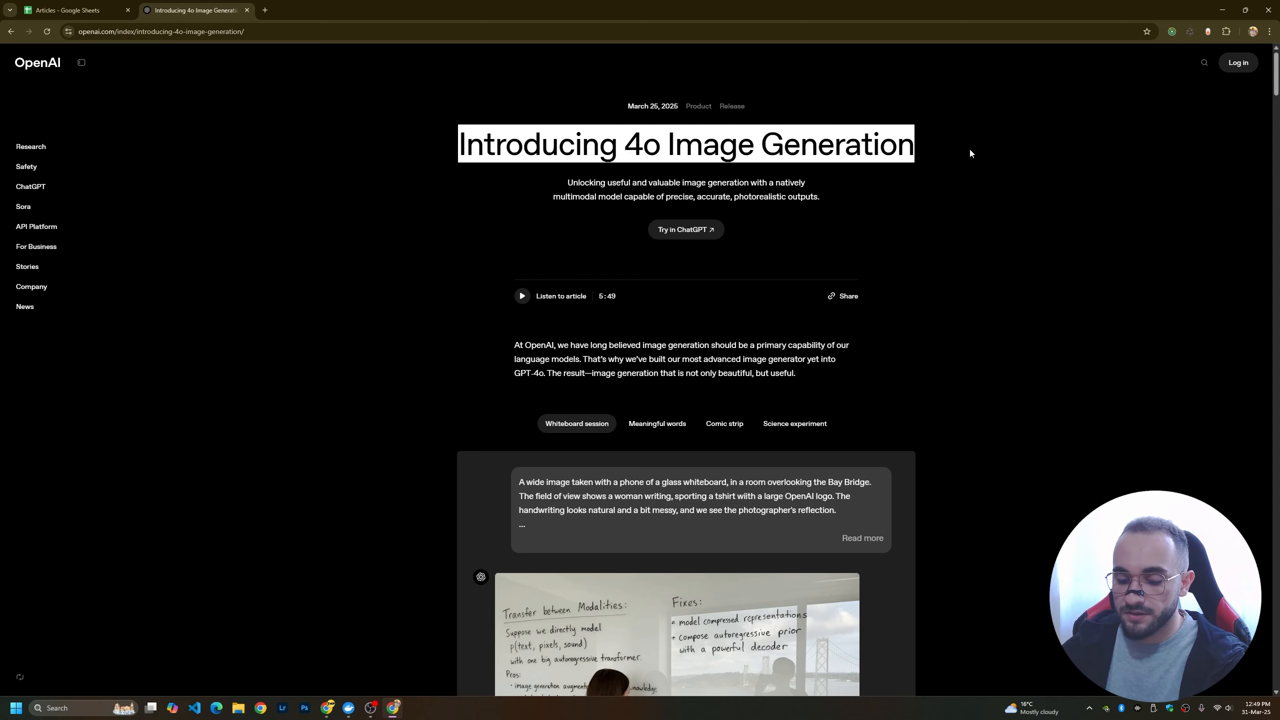
pyautogui.click(76, 10)
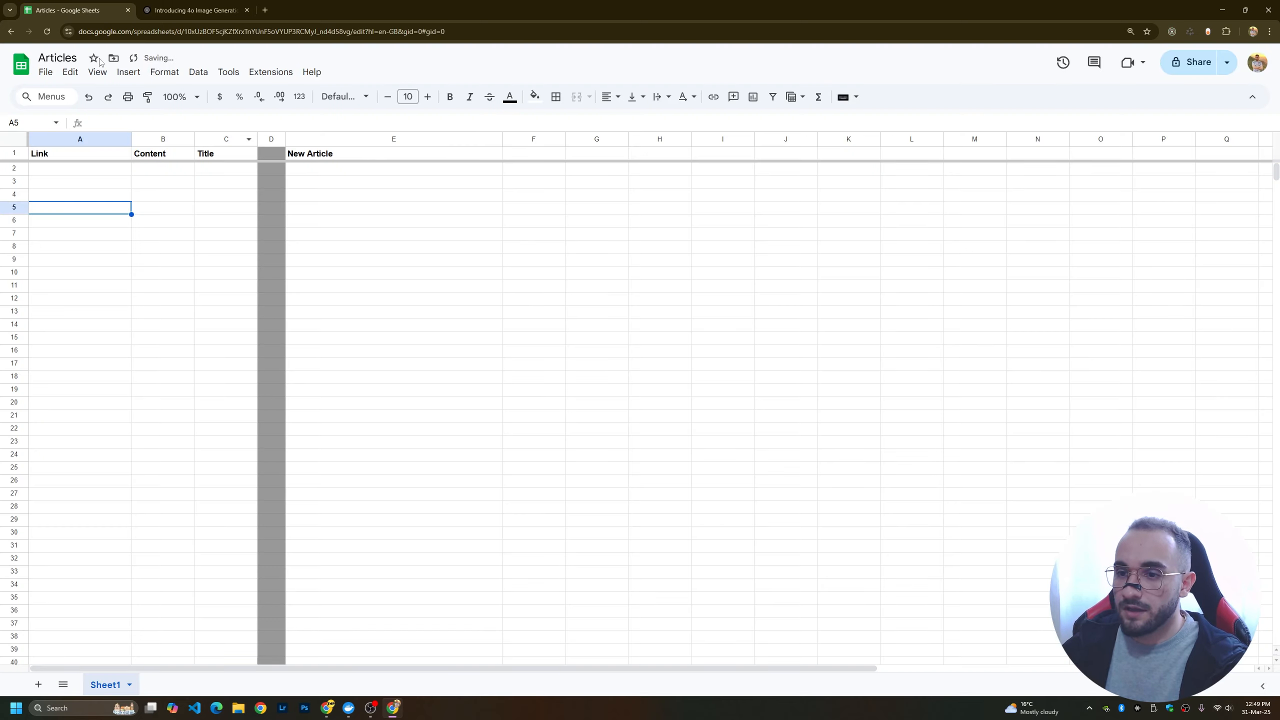
pyautogui.click(212, 171)
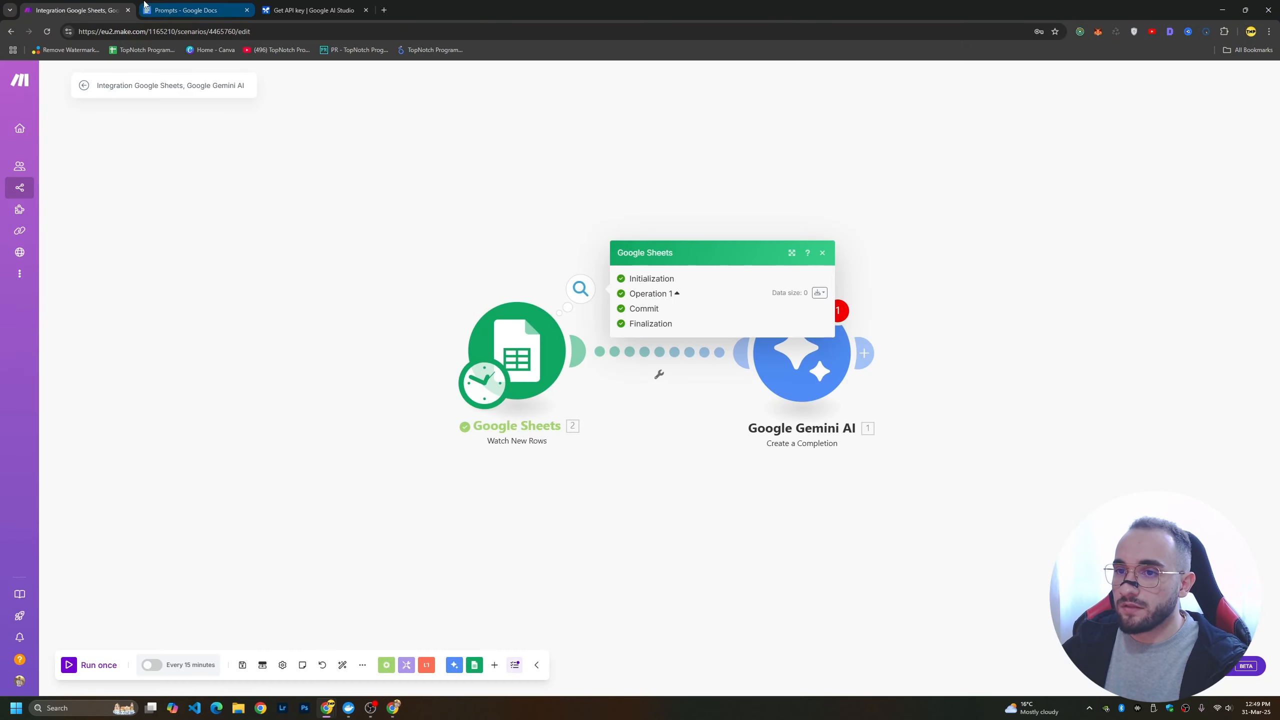
pyautogui.click(197, 3)
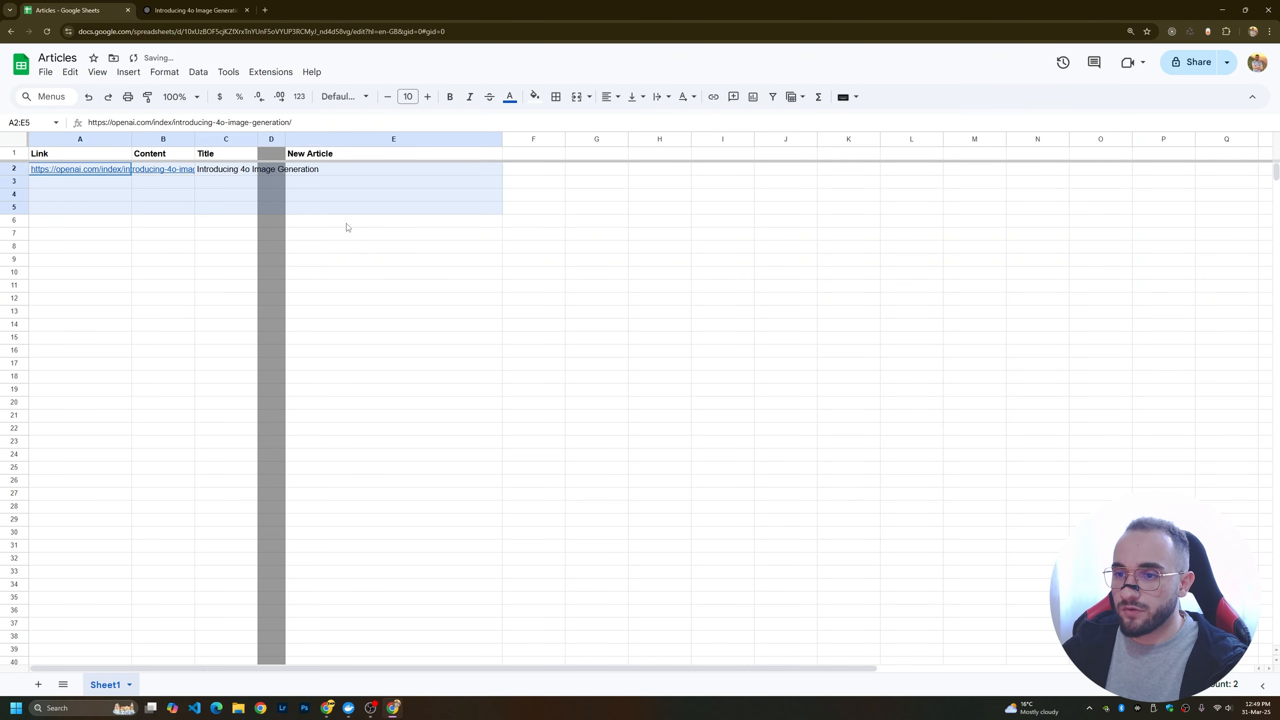
pyautogui.moveTo(345, 226); pyautogui.dragTo(398, 395)
# Copy the body text of the OpenAI article, starting from the "Useful image generation" section, into Content cell B2 of the Articles spreadsheet.
pyautogui.click(163, 178)
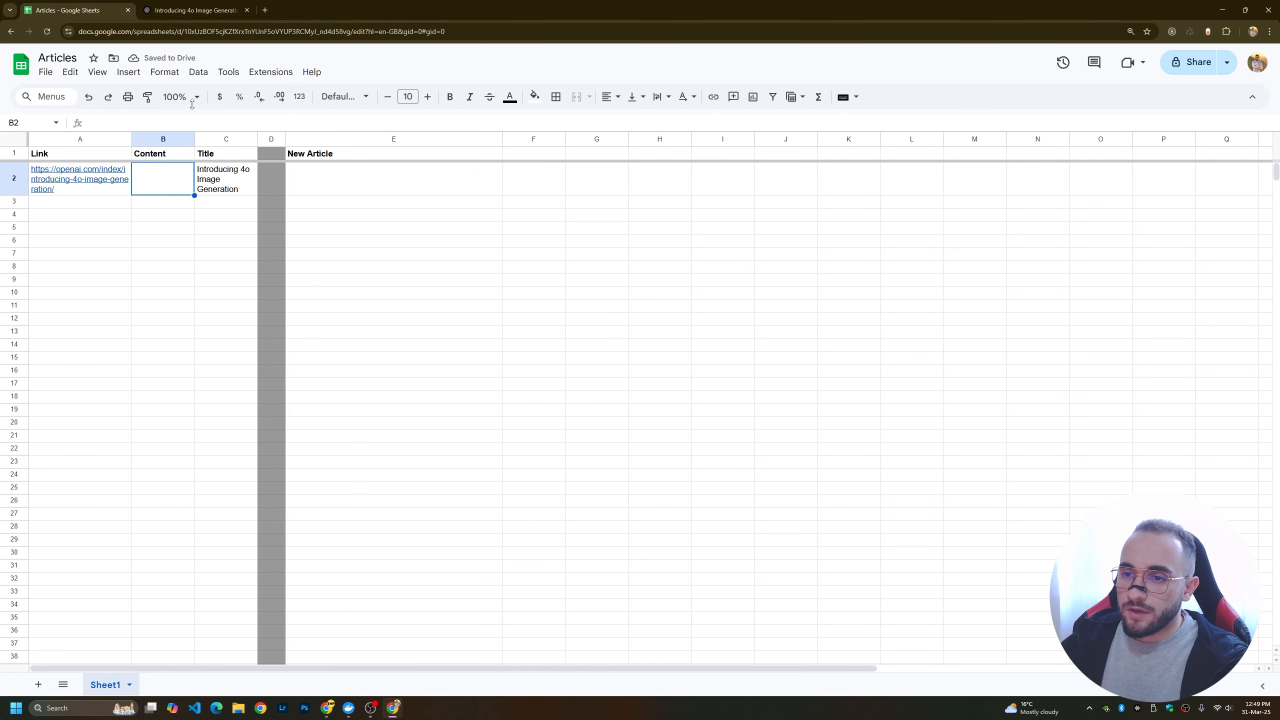
pyautogui.click(167, 10)
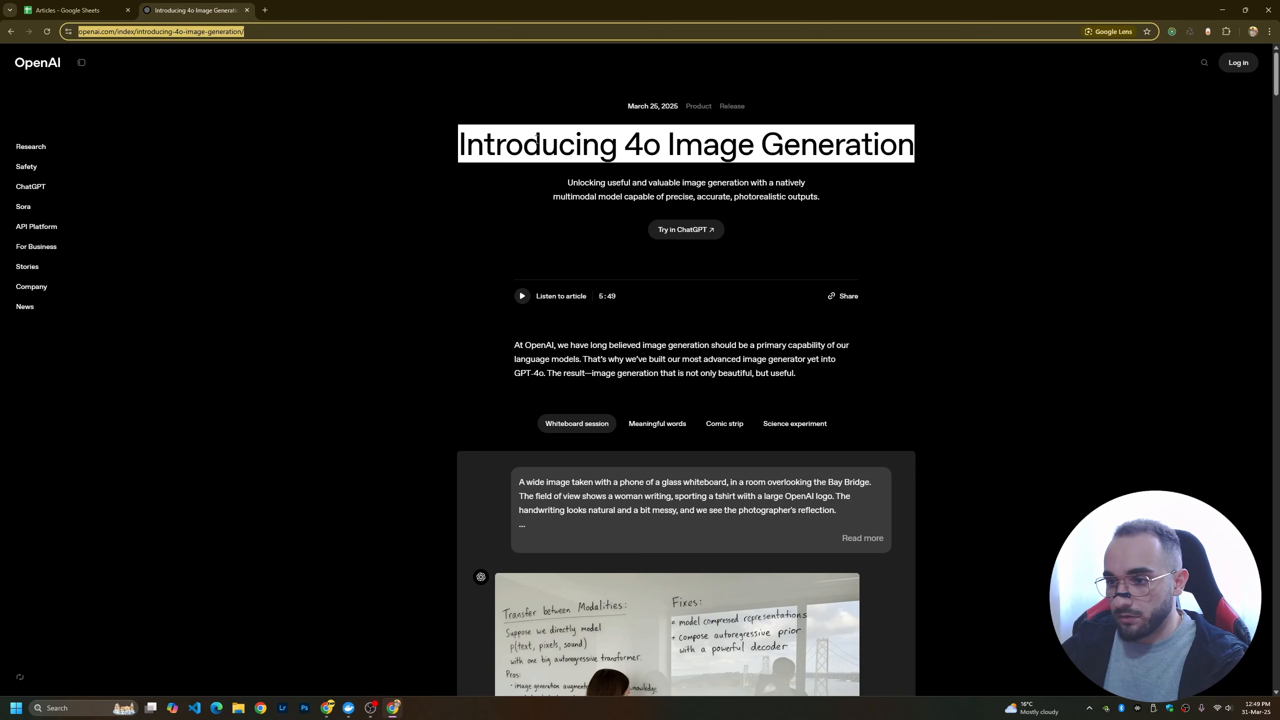
pyautogui.scroll(-10, 393, 353)
pyautogui.scroll(-7, 460, 332)
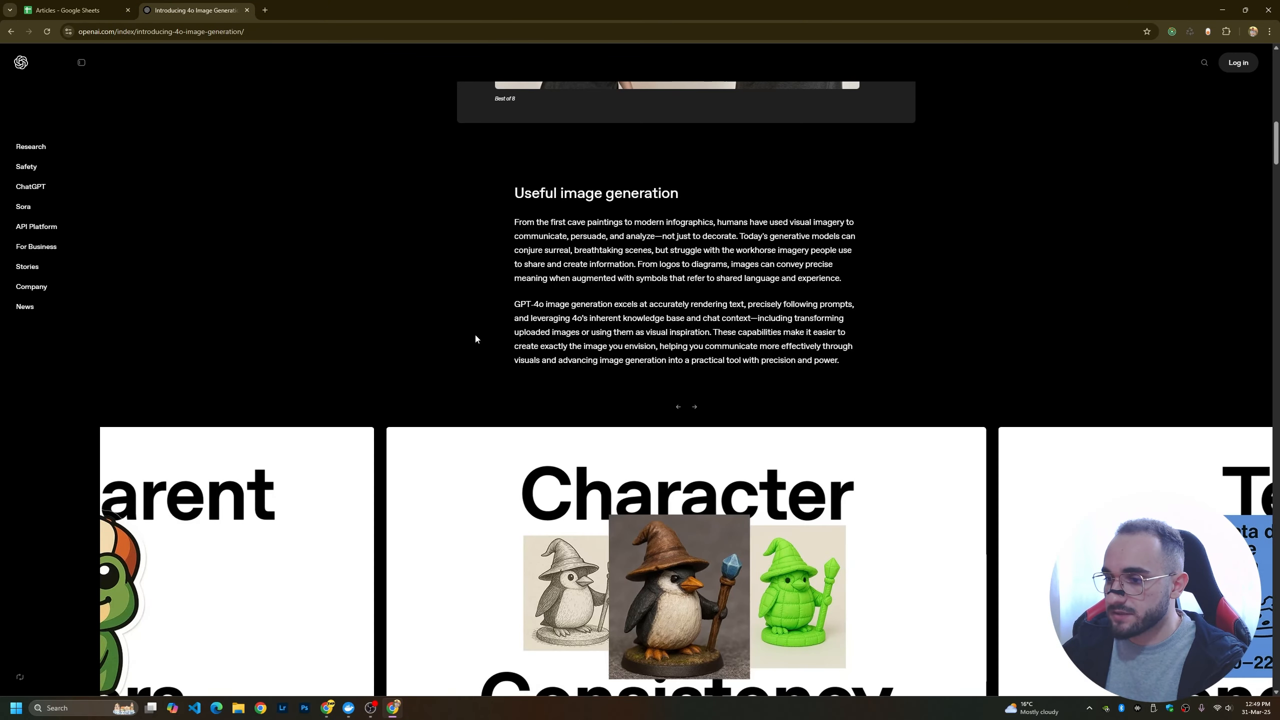
pyautogui.moveTo(480, 223); pyautogui.dragTo(836, 411)
pyautogui.scroll(-9, 805, 441)
pyautogui.scroll(-20, 796, 454)
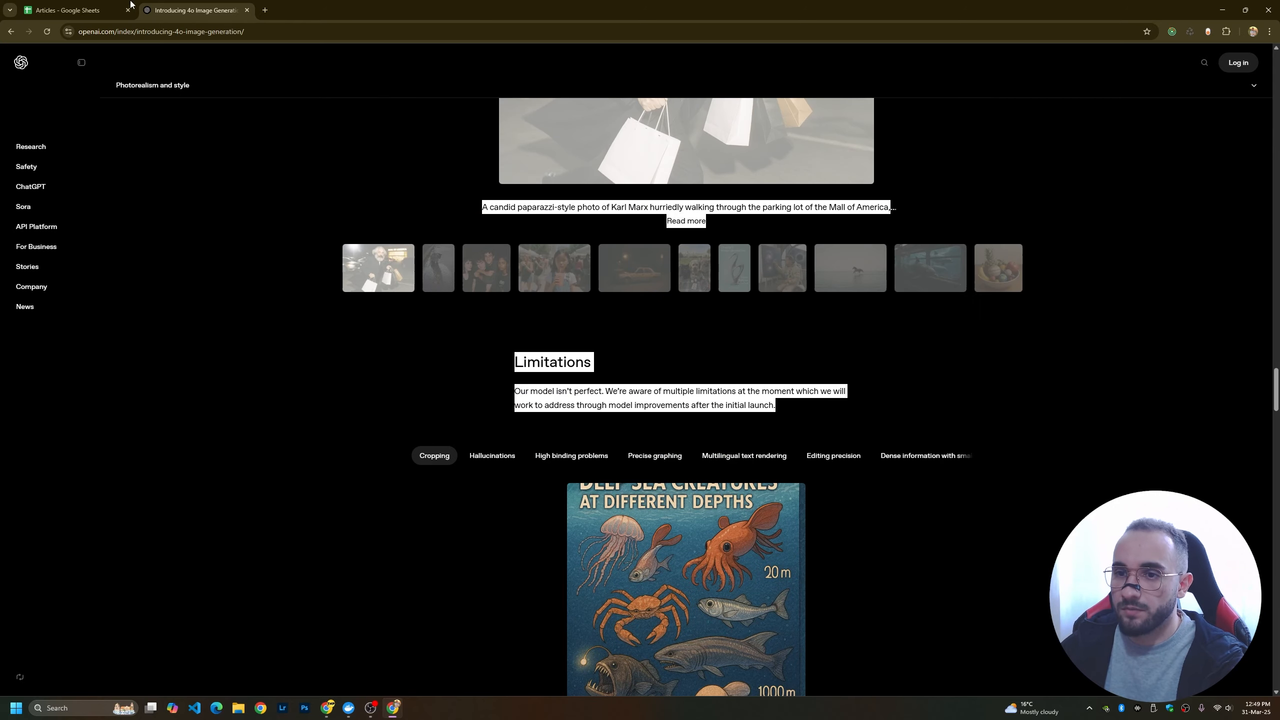
pyautogui.click(111, 6)
pyautogui.doubleClick(170, 183)
pyautogui.hotkey('ctrl', 'v')
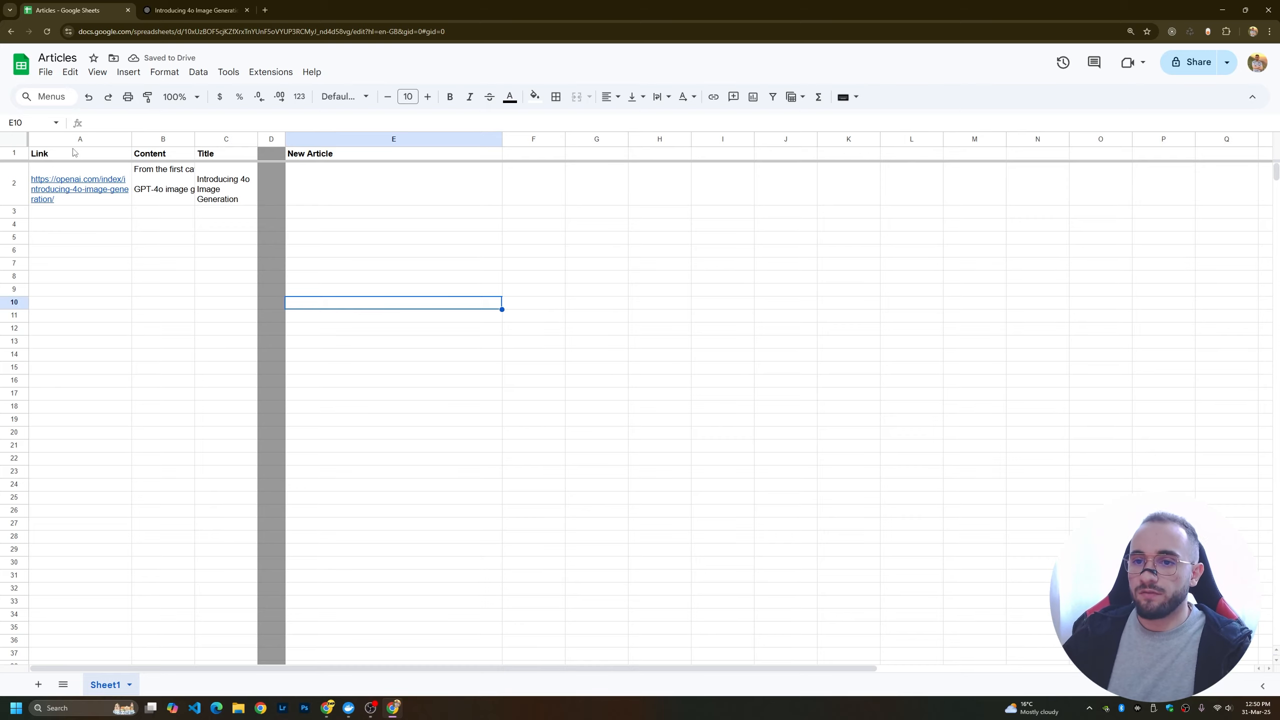
# Check the Link, Content and Title entries in row 2 and the New Article cell beside them.
pyautogui.hotkey('ctrl', 'Home')
pyautogui.click(139, 176)
pyautogui.click(214, 189)
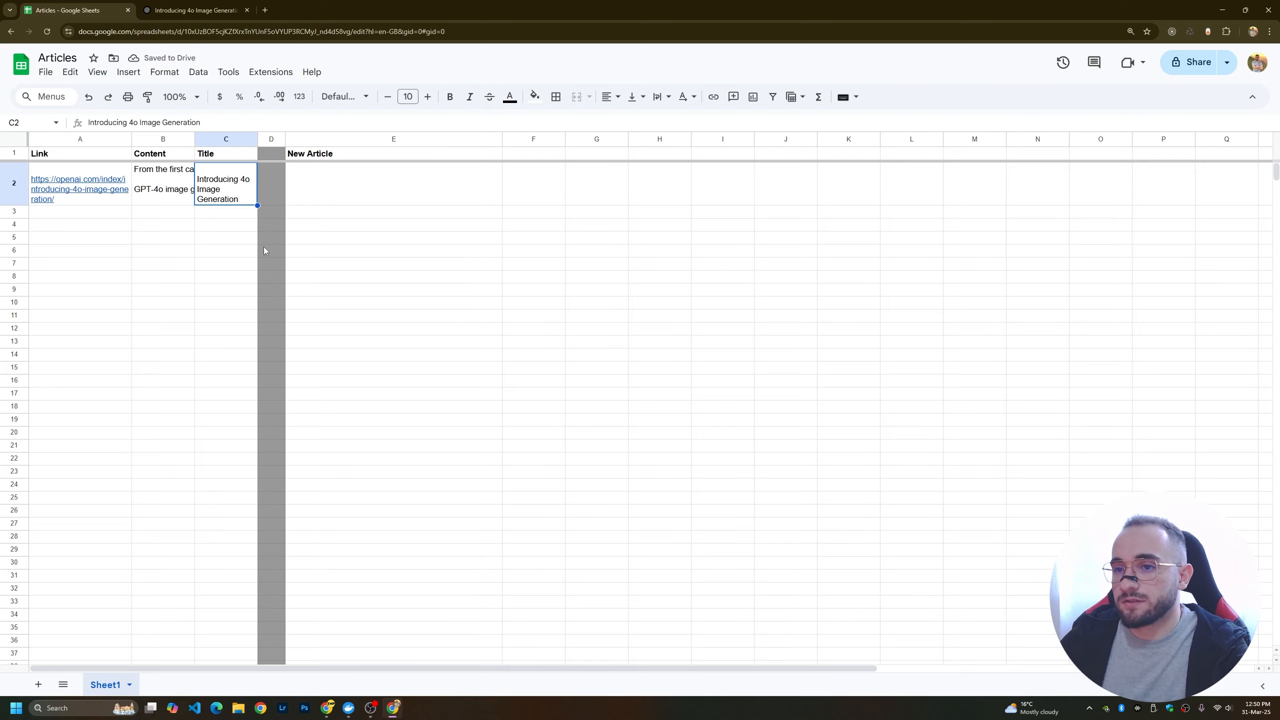
pyautogui.moveTo(75, 167); pyautogui.dragTo(216, 187)
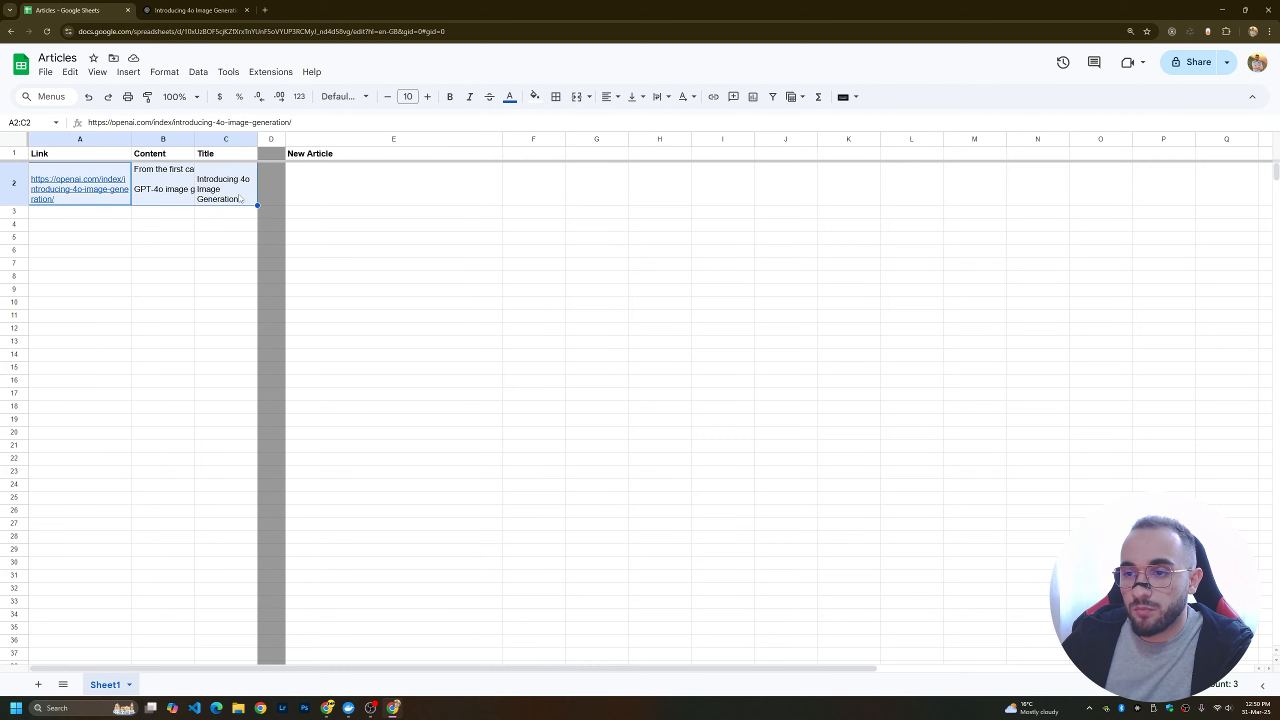
pyautogui.click(215, 192)
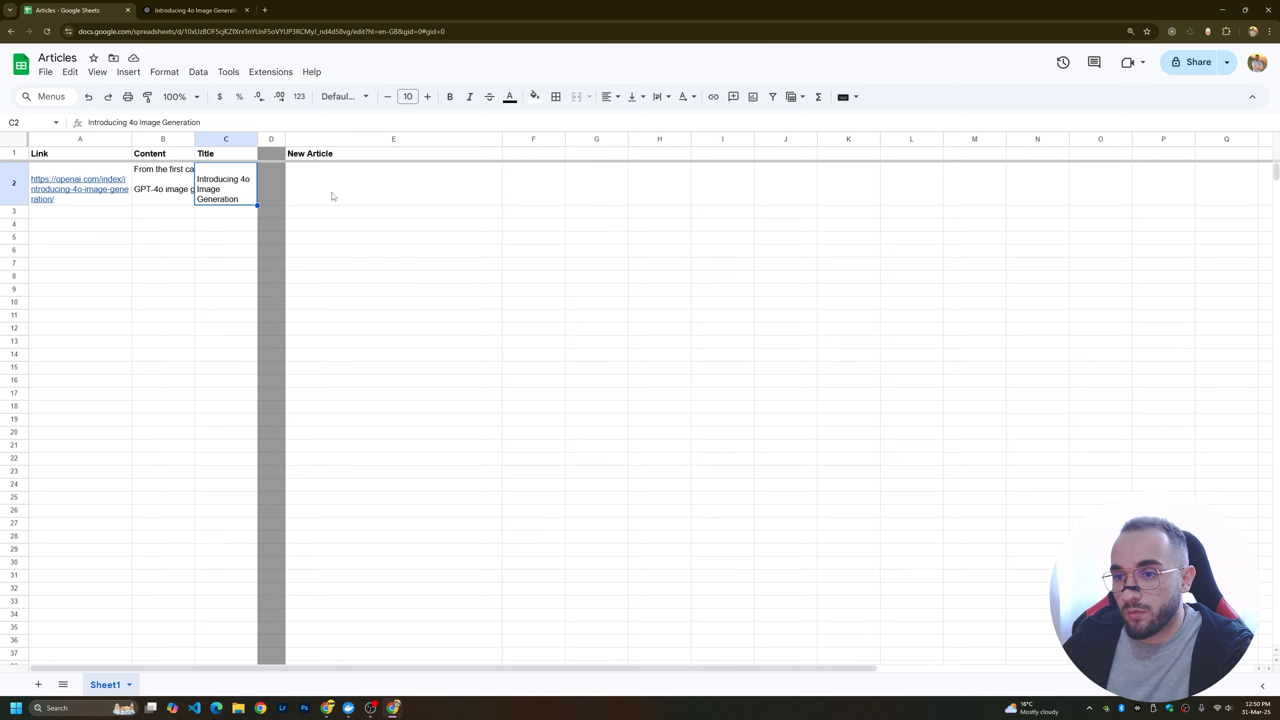
pyautogui.click(332, 174)
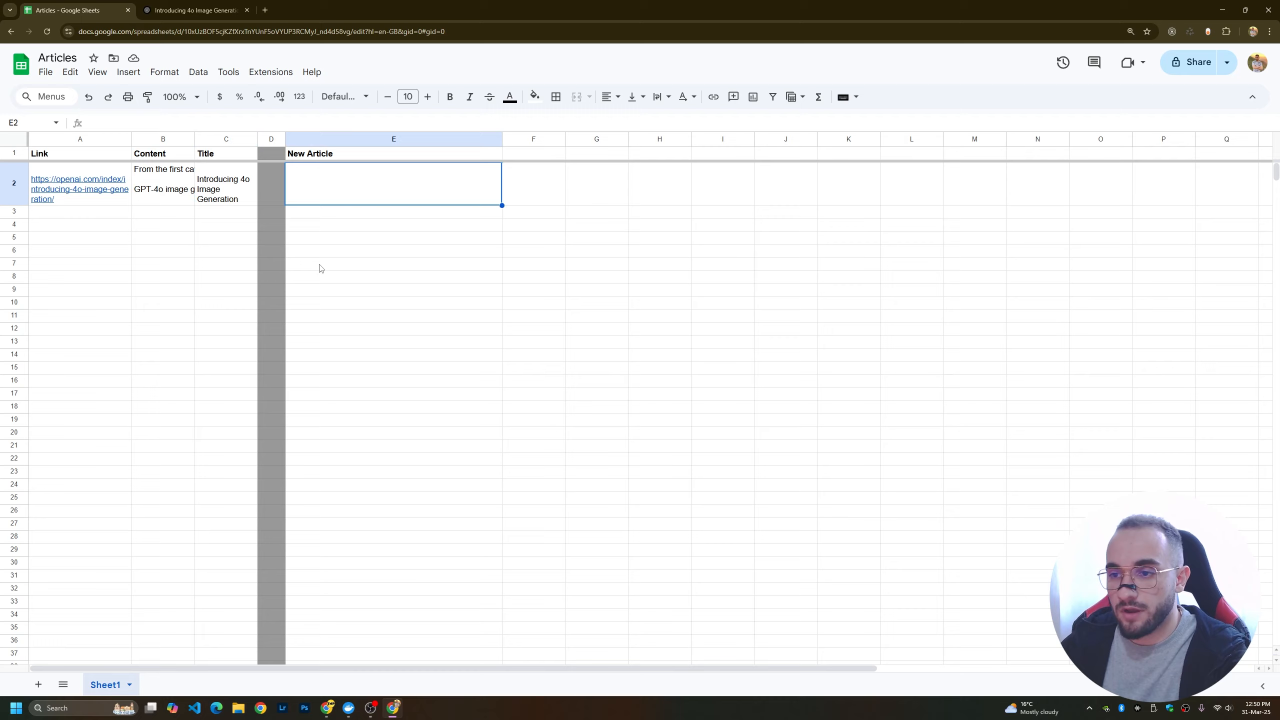
# Switch back to the Make scenario and set the Google Sheets Watch New Rows module to start since specific ID 1.
pyautogui.hotkey('alt', 'Tab')
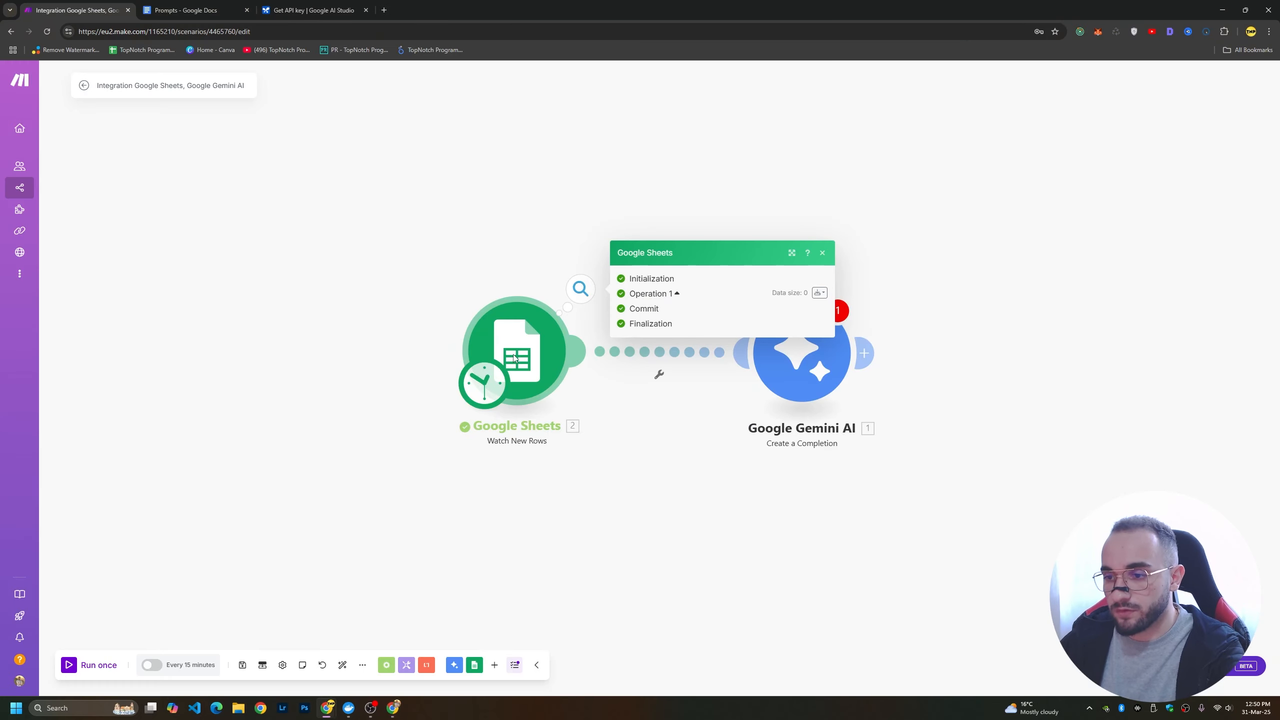
pyautogui.rightClick(474, 368)
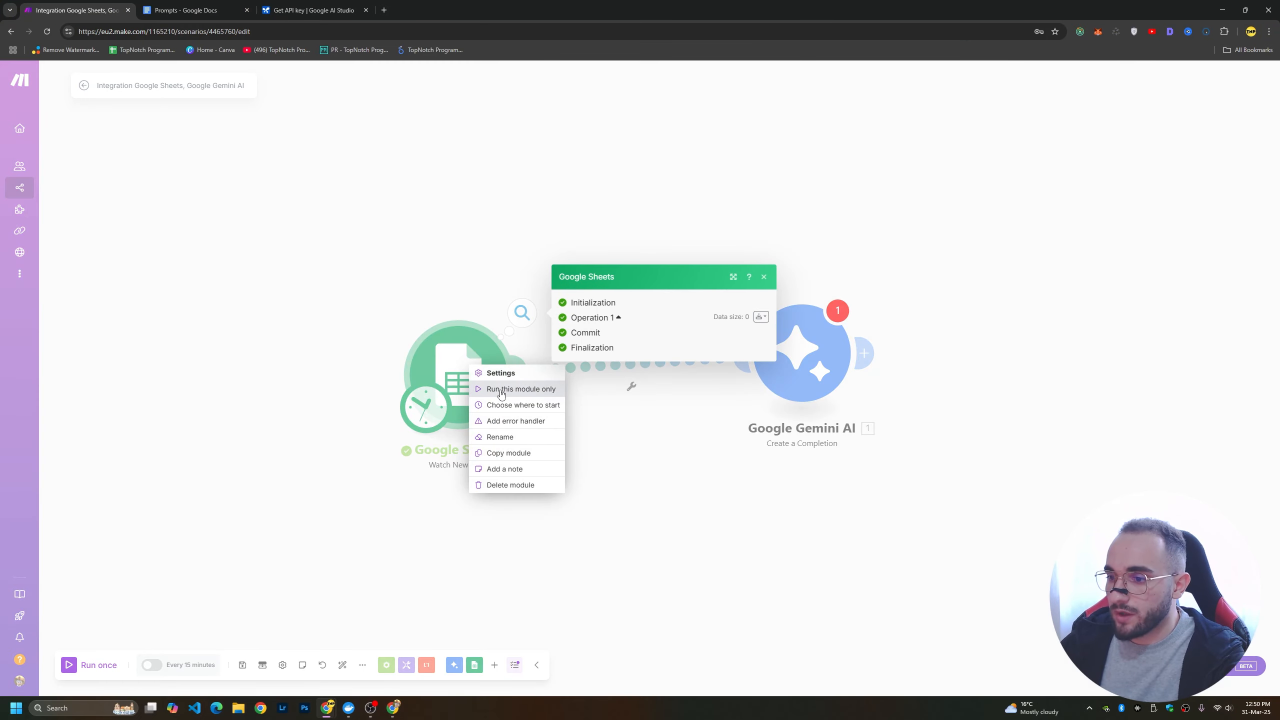
pyautogui.click(500, 390)
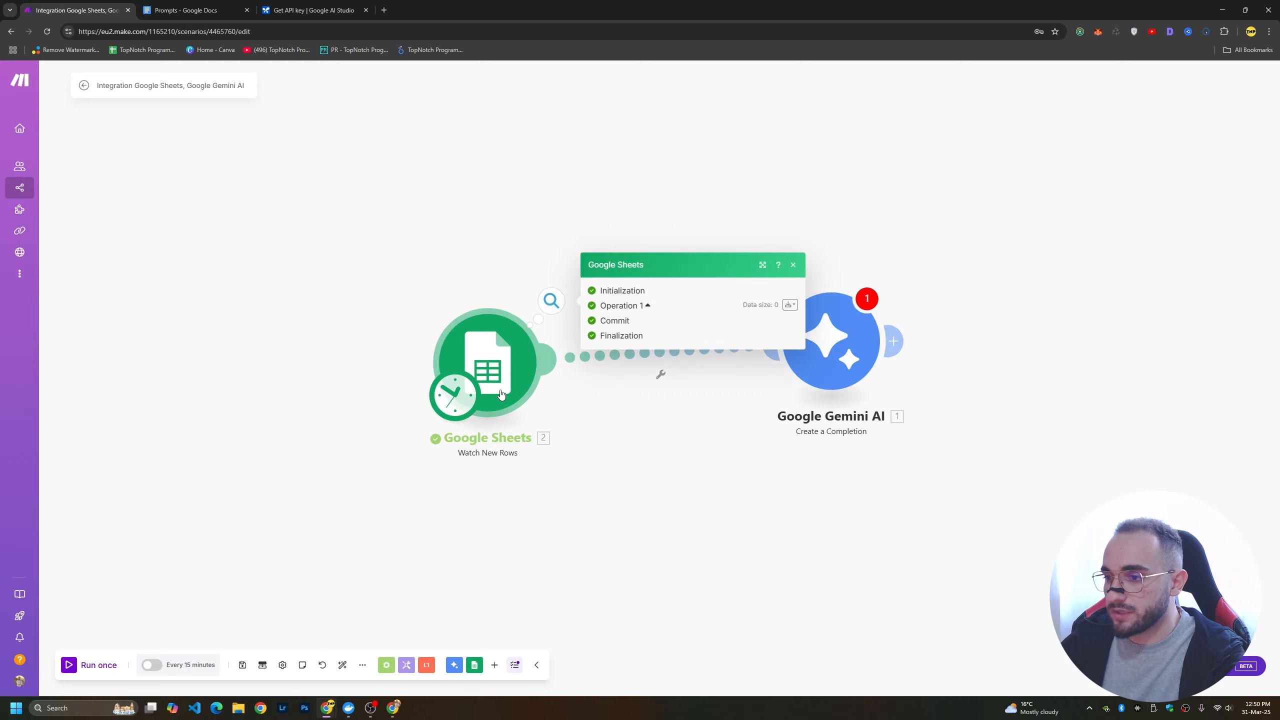
pyautogui.rightClick(498, 392)
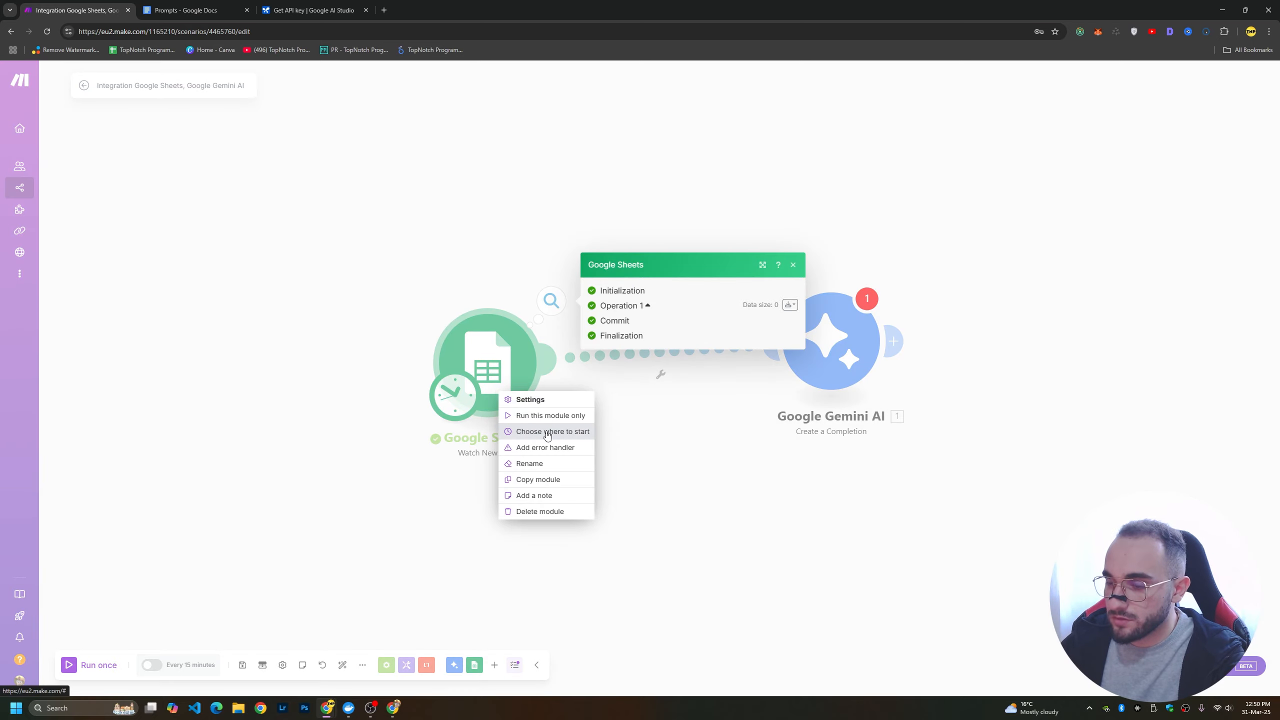
pyautogui.click(534, 436)
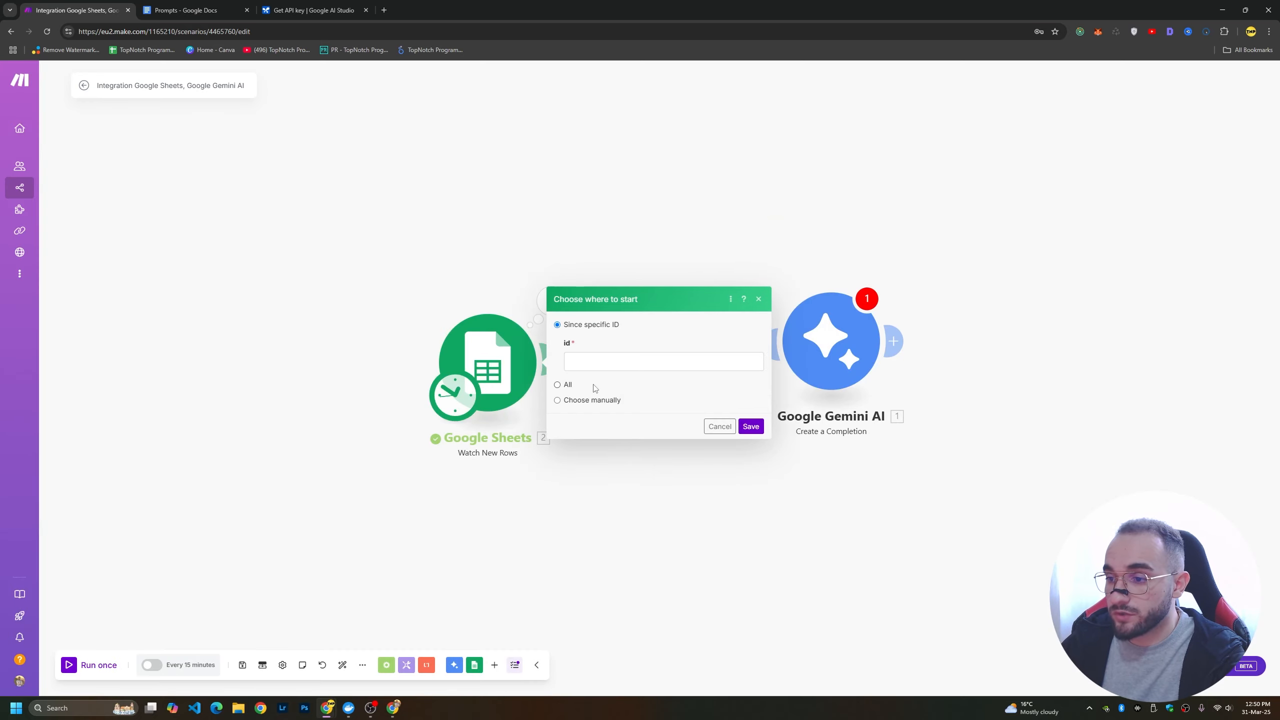
pyautogui.click(579, 360)
pyautogui.write('1')
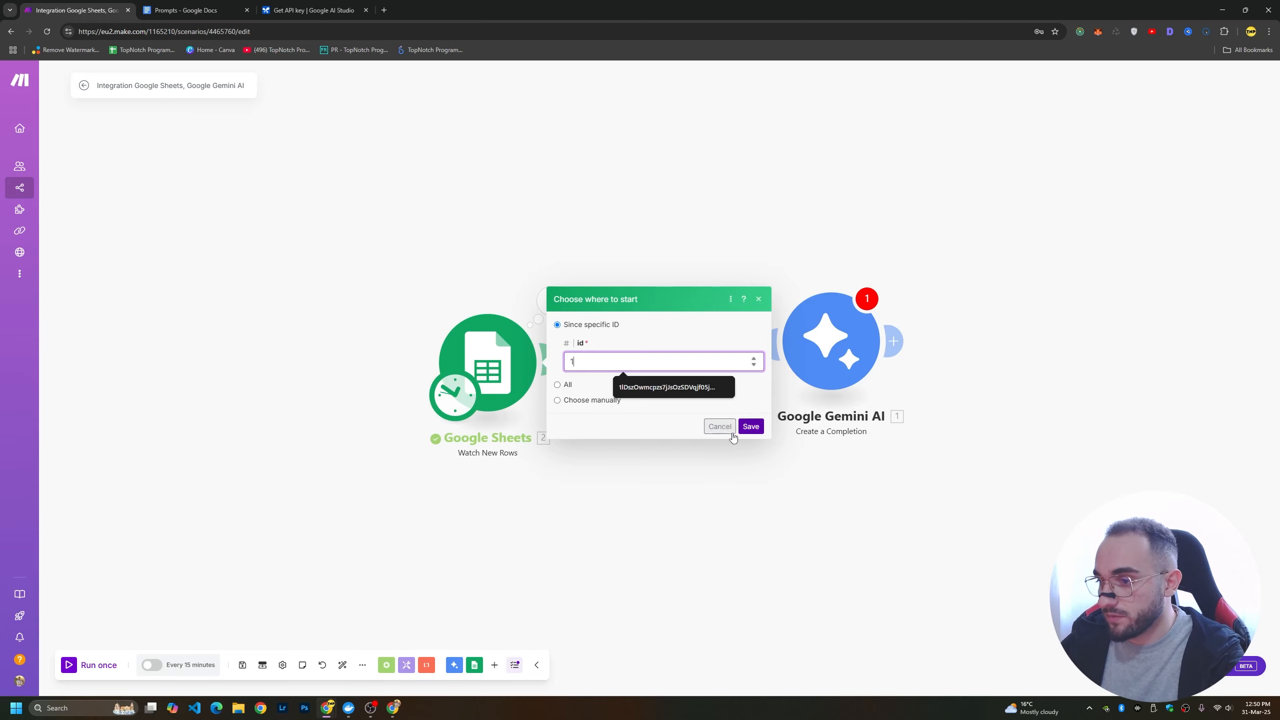
pyautogui.click(757, 431)
# Run only the Google Sheets module and examine the link, content and title in its output bundle.
pyautogui.rightClick(482, 351)
pyautogui.click(541, 373)
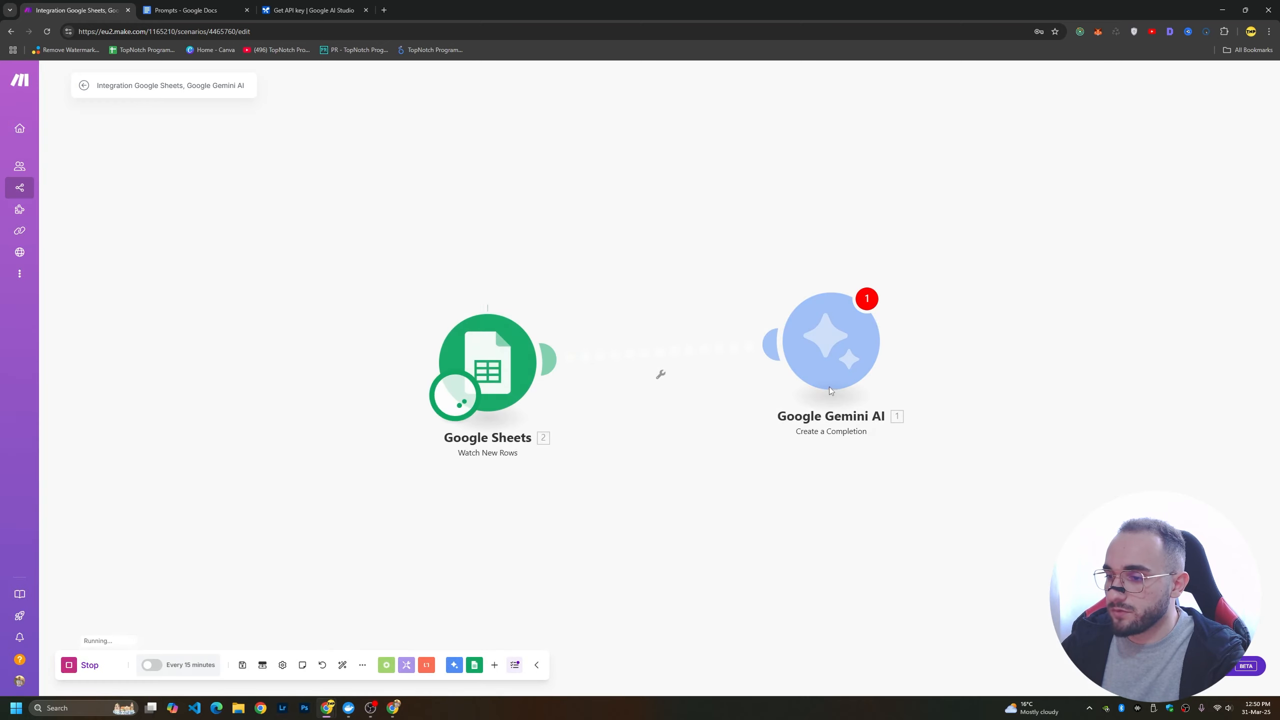
pyautogui.click(551, 299)
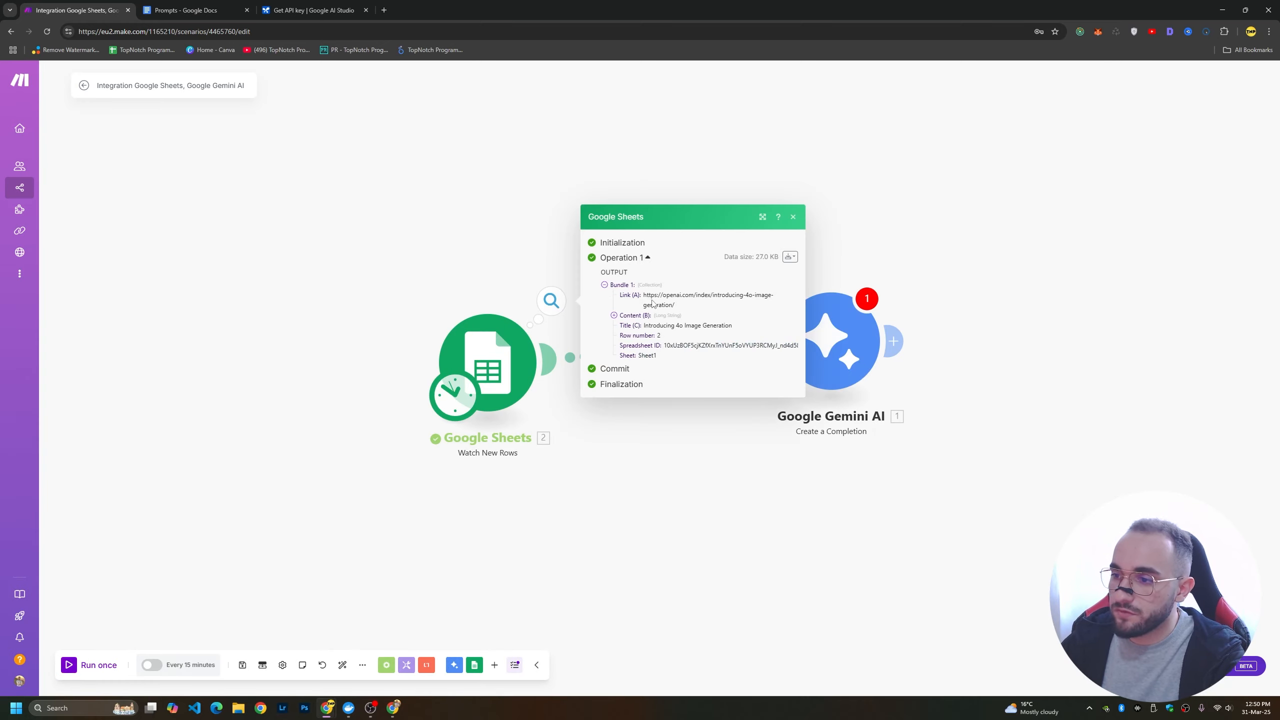
pyautogui.moveTo(623, 295); pyautogui.dragTo(718, 362)
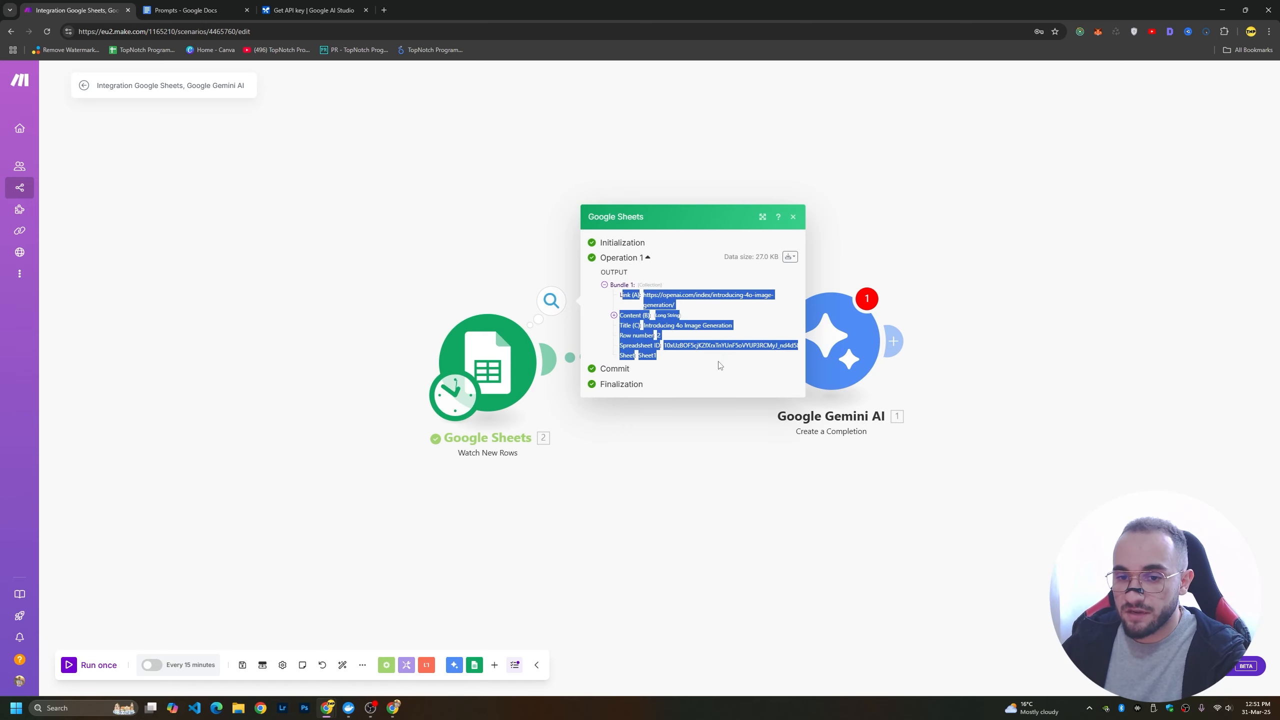
# Open the Google Gemini AI module and delete the SNIPPET and SITEMAP placeholders with their tags from the prompt text.
pyautogui.click(787, 375)
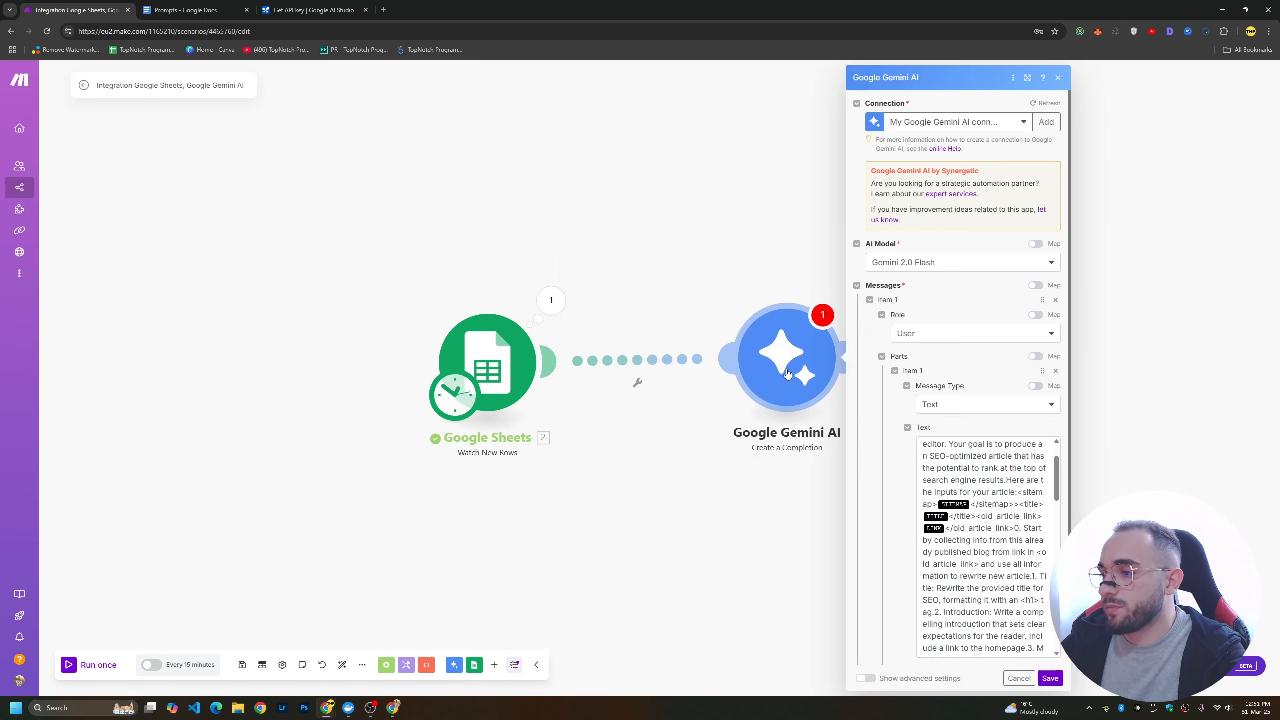
pyautogui.click(968, 505)
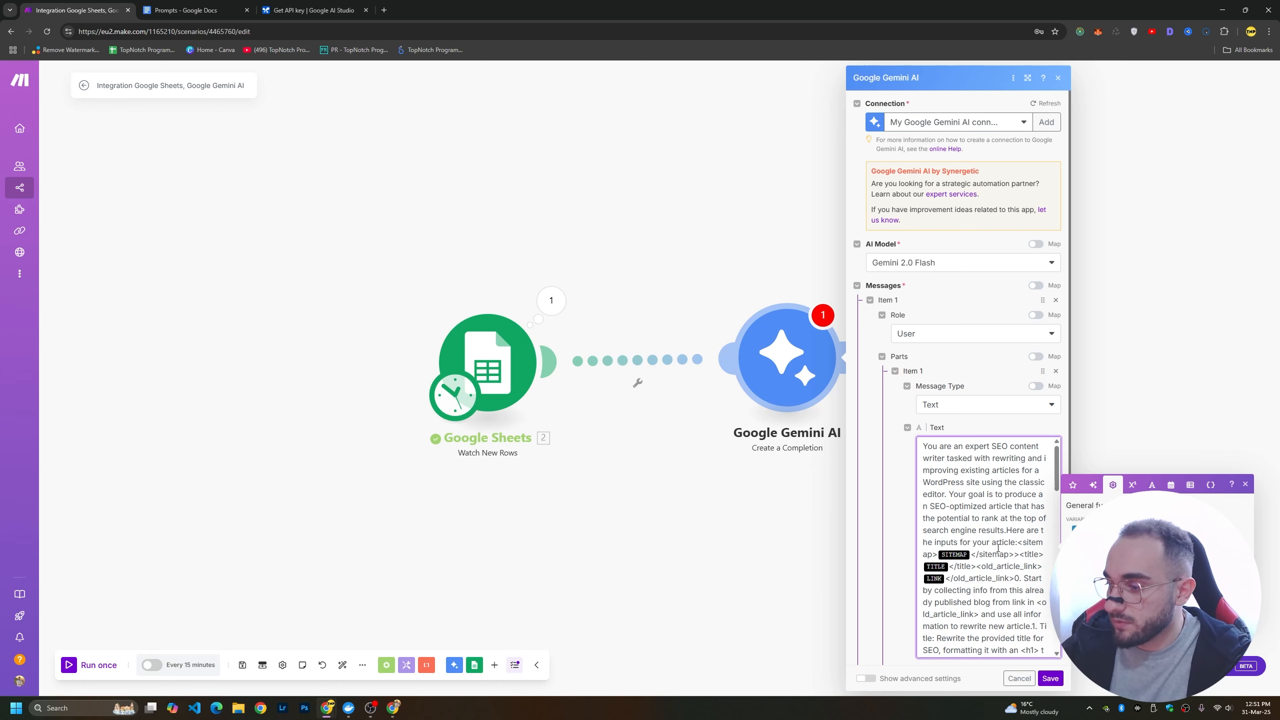
pyautogui.press('BackSpace')
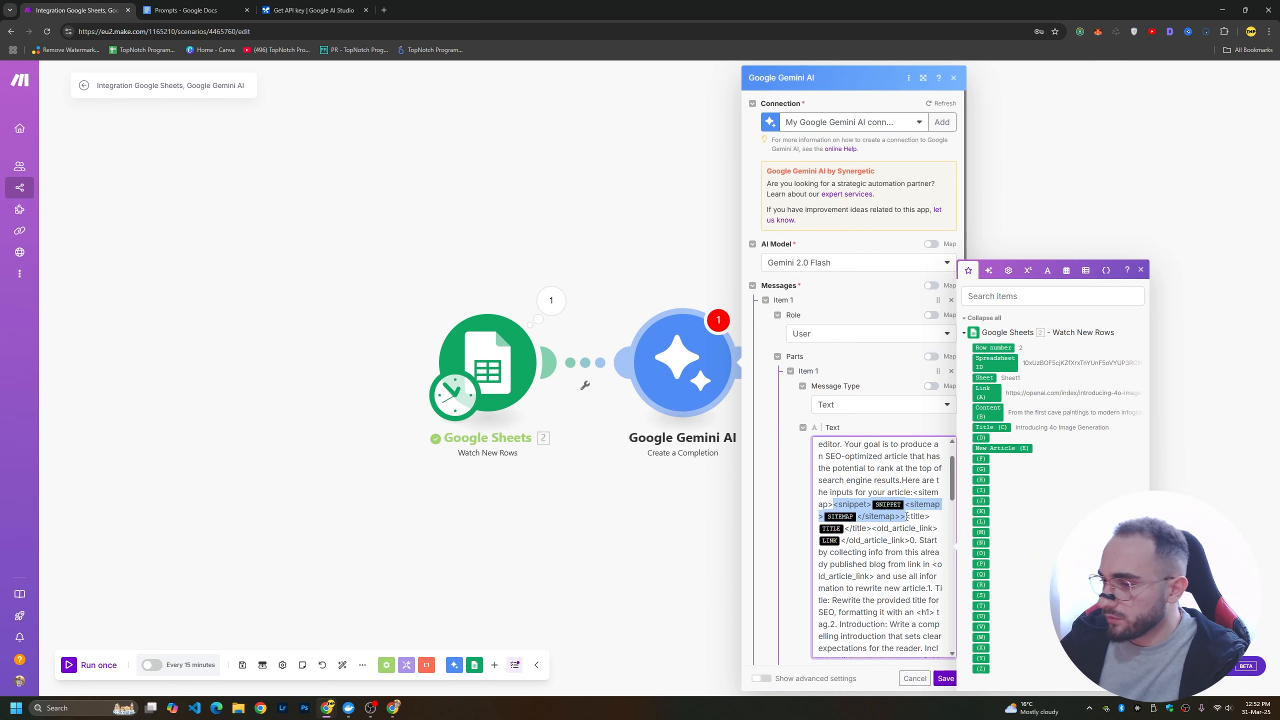
pyautogui.press('BackSpace')
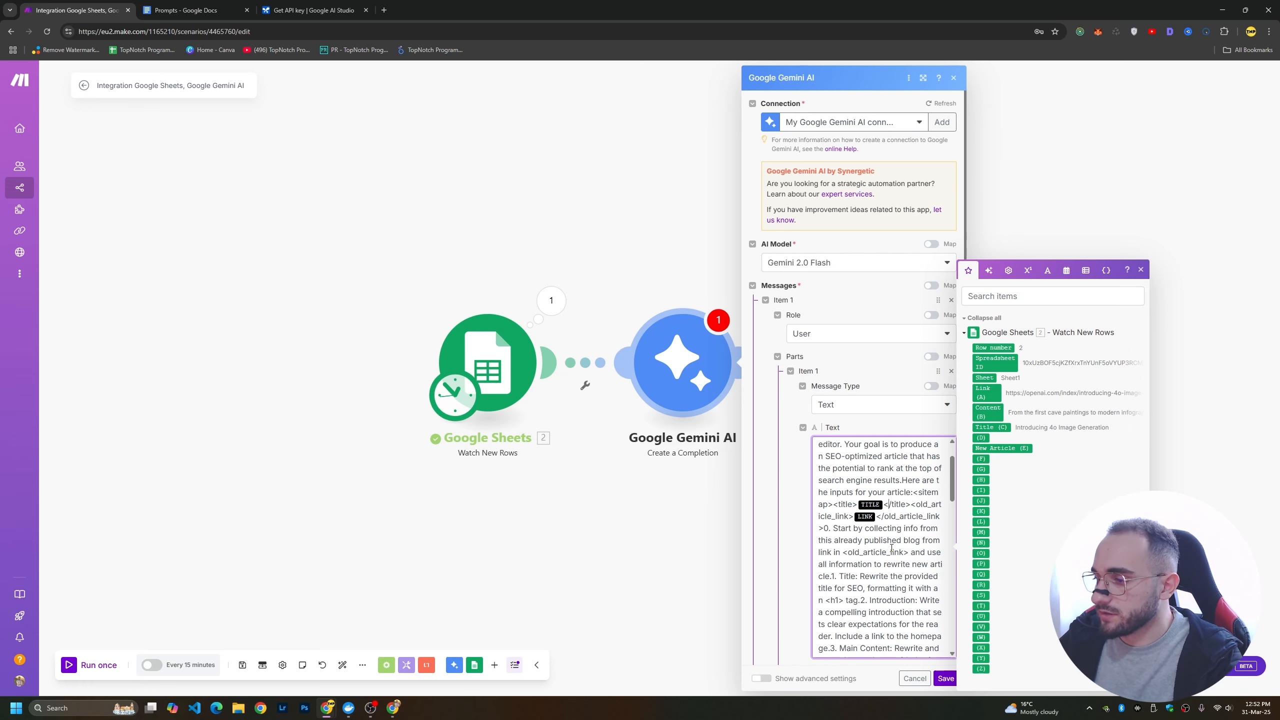
pyautogui.scroll(-4, 891, 548)
pyautogui.scroll(5, 902, 554)
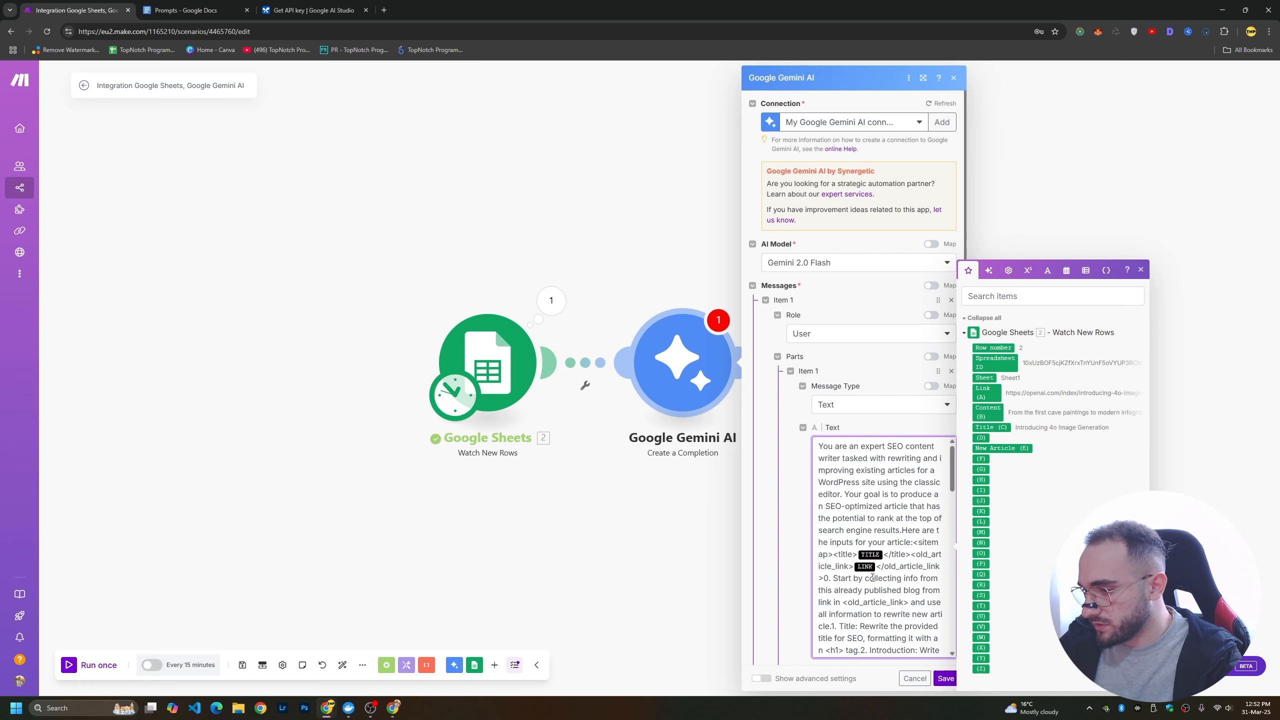
pyautogui.scroll(-6, 873, 578)
pyautogui.scroll(6, 875, 576)
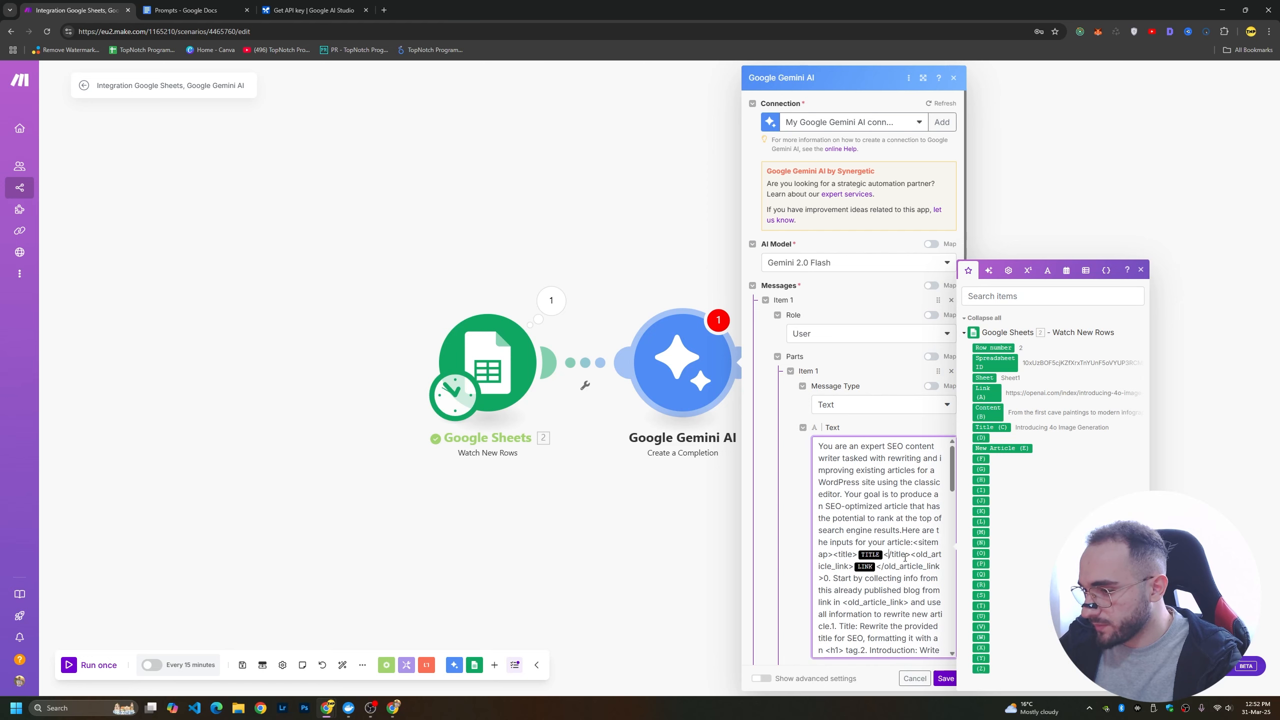
# Add a <content></content> tag pair at the start of the prompt's article inputs and insert the Google Sheets Content (B) value between the tags.
pyautogui.moveTo(910, 554); pyautogui.dragTo(884, 554)
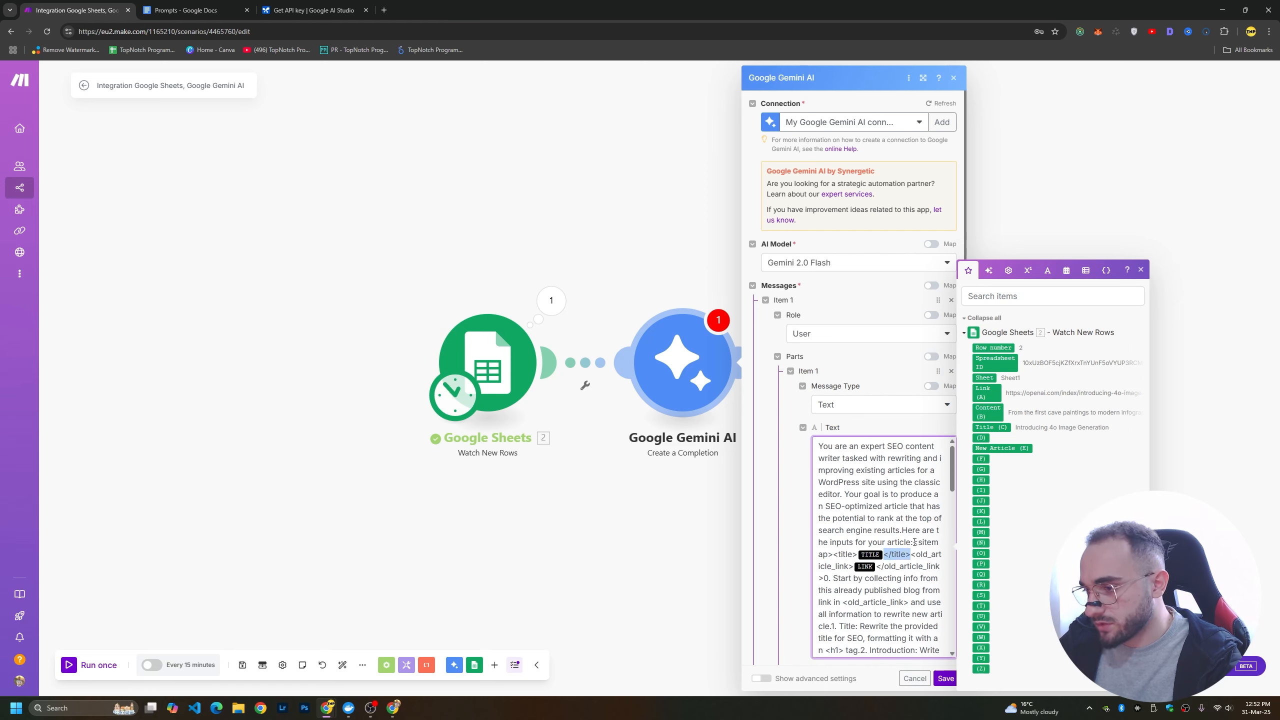
pyautogui.click(914, 542)
pyautogui.write('<content')
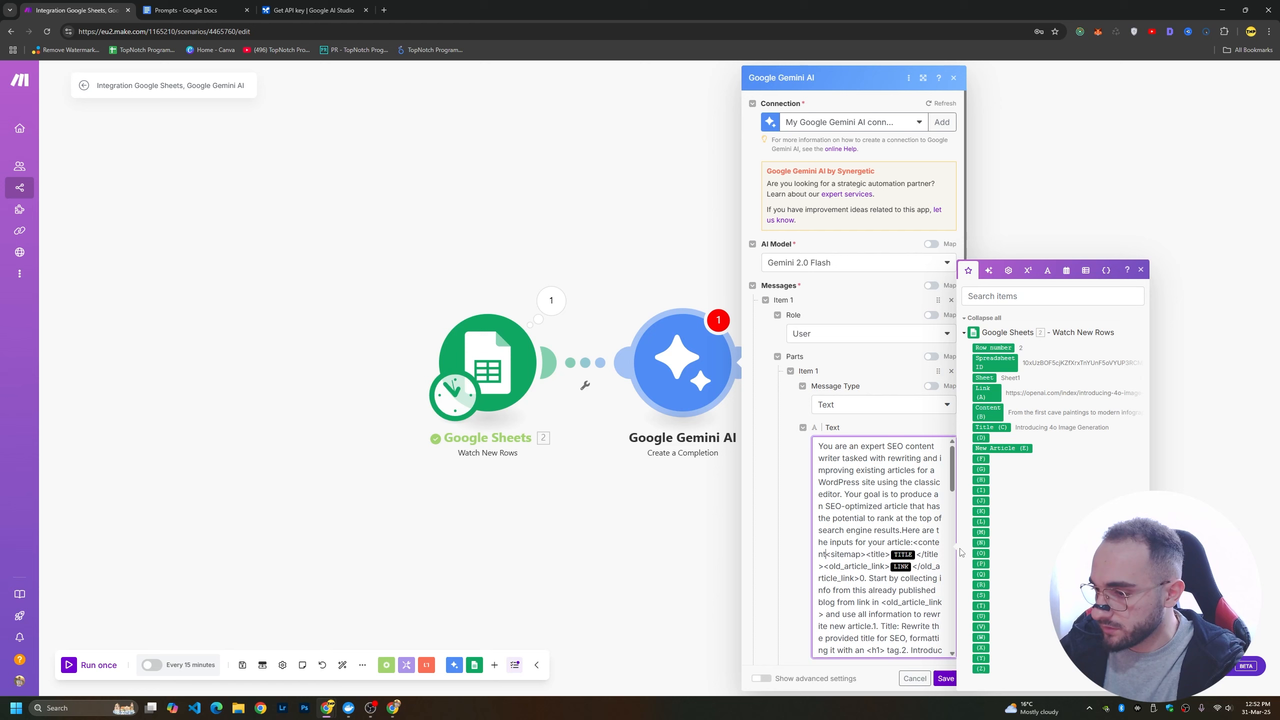
pyautogui.write('>')
pyautogui.hotkey('ctrl', '+')
pyautogui.hotkey('ctrl', '+')
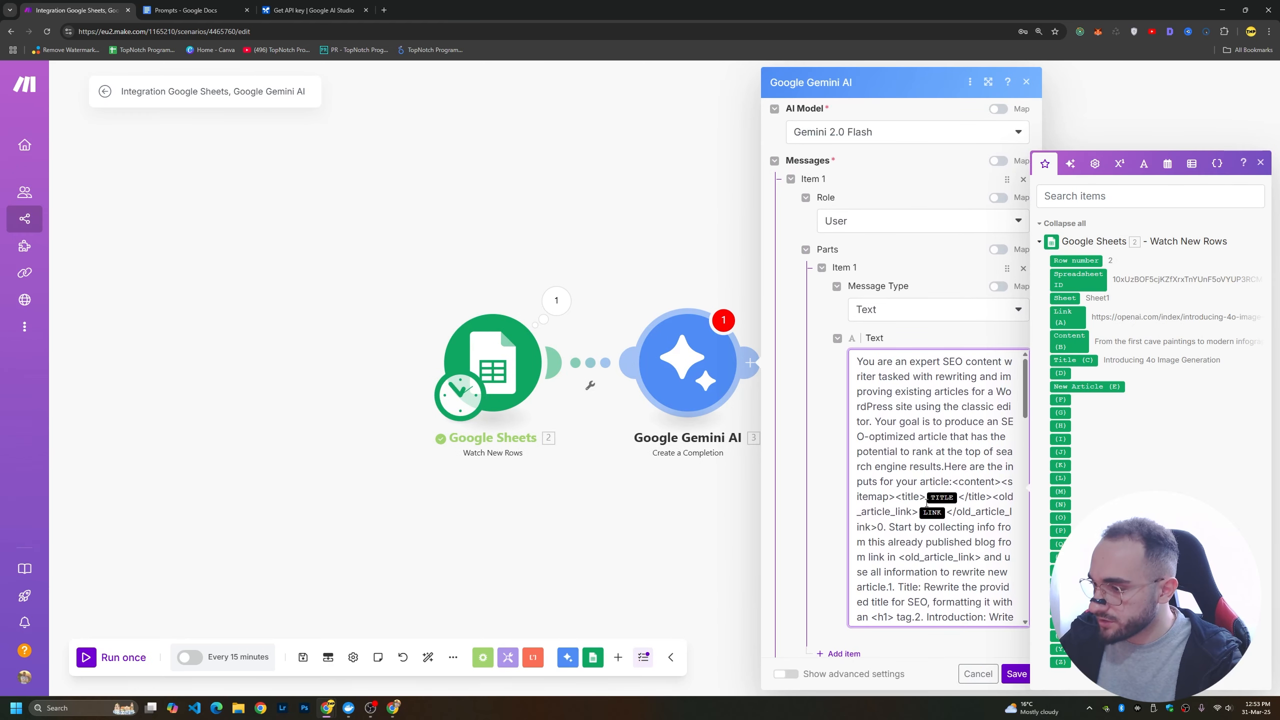
pyautogui.write('</content>t')
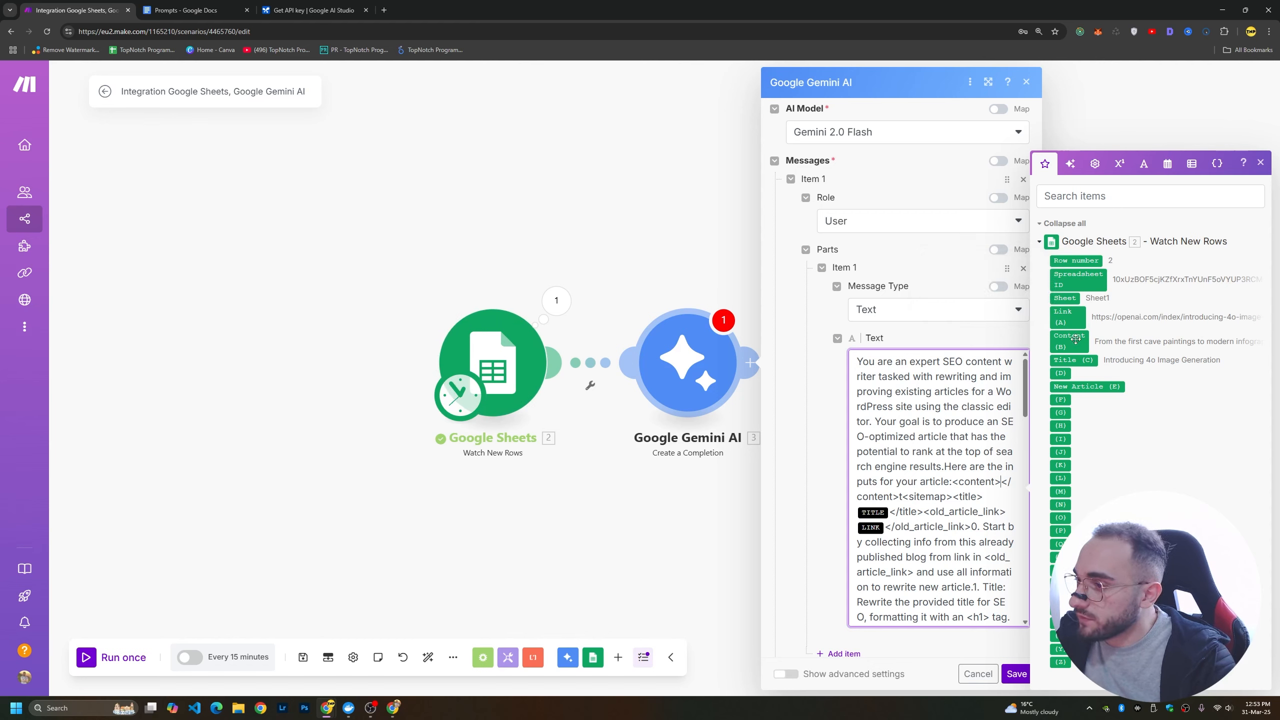
pyautogui.moveTo(1069, 342); pyautogui.dragTo(1005, 483)
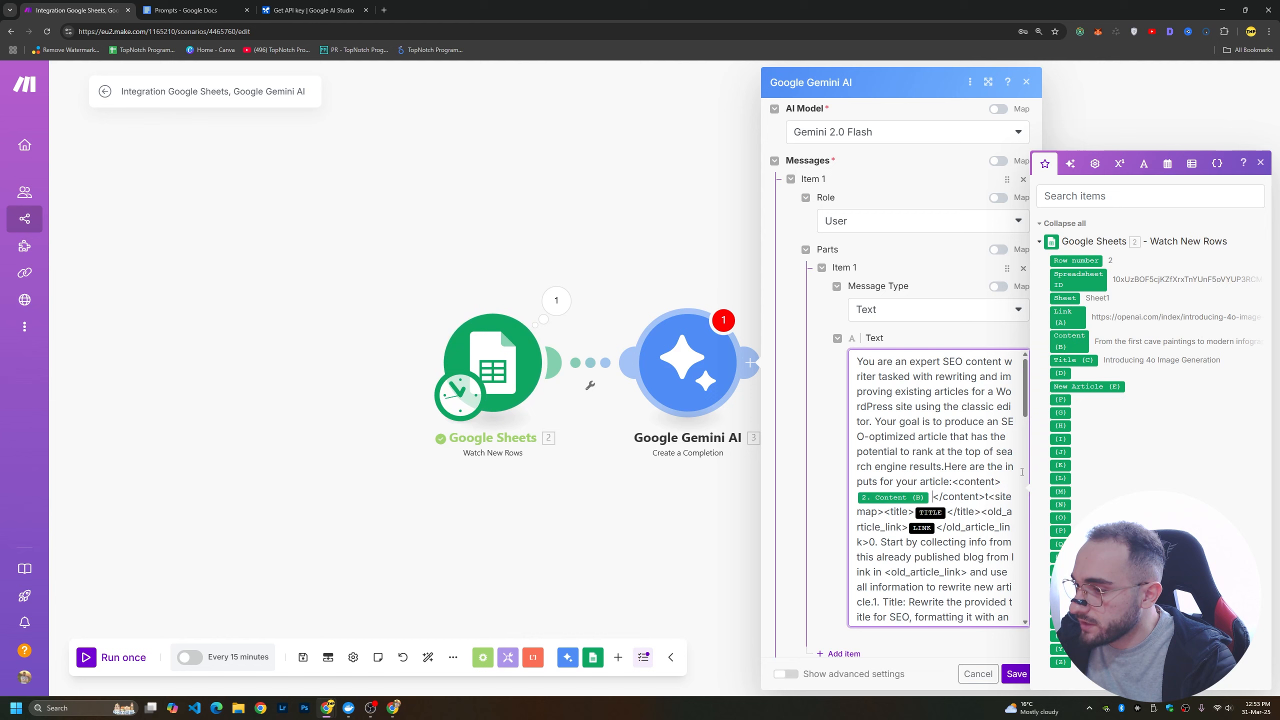
# Replace the TITLE placeholder between the <title> tags with the Google Sheets Title (C) value.
pyautogui.click(950, 513)
pyautogui.press('BackSpace')
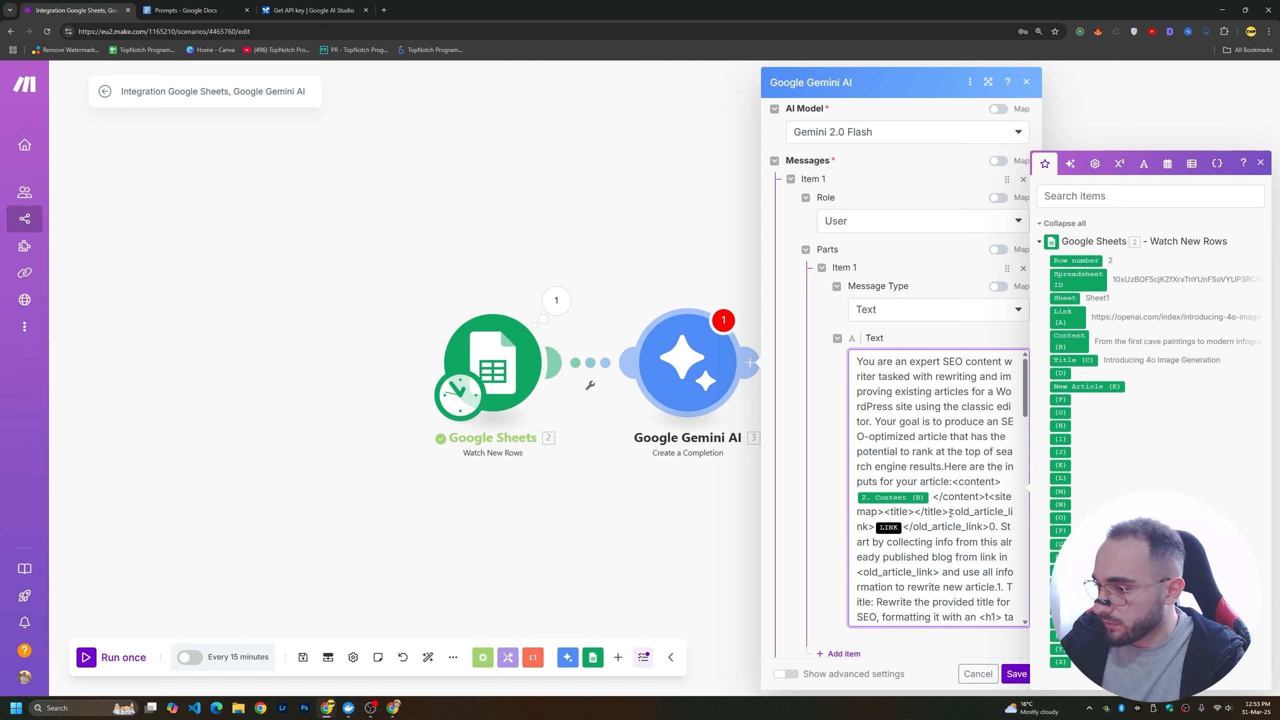
pyautogui.click(1072, 360)
# Replace the LINK placeholder between the <old_article_link> tags with the Google Sheets Title (C) value and save the Gemini module.
pyautogui.click(976, 527)
pyautogui.press('BackSpace')
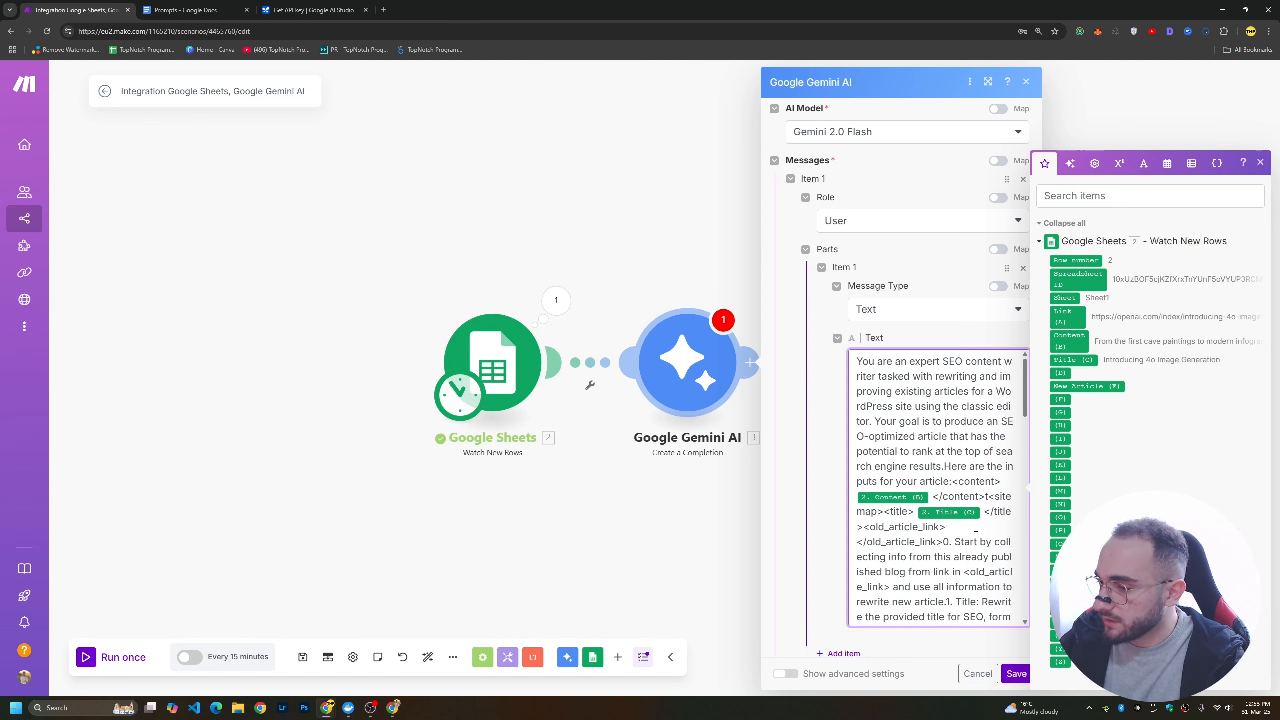
pyautogui.press('BackSpace')
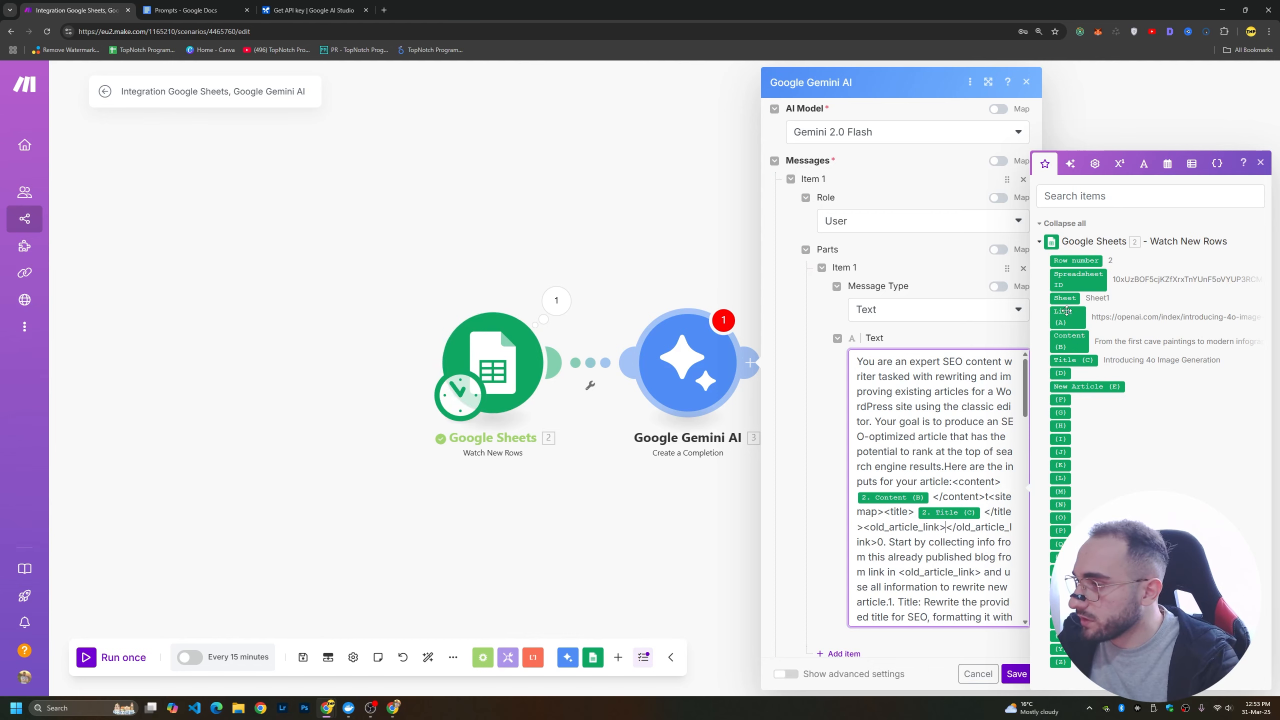
pyautogui.click(1074, 360)
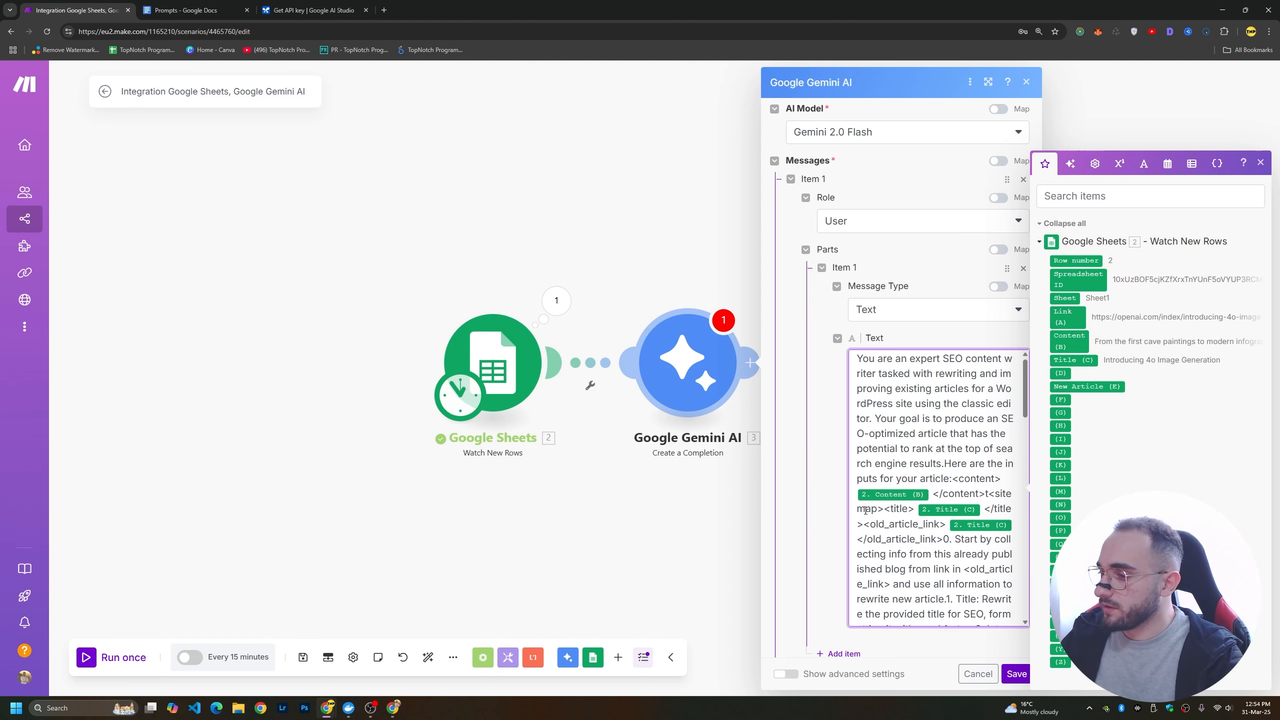
pyautogui.scroll(-15, 938, 484)
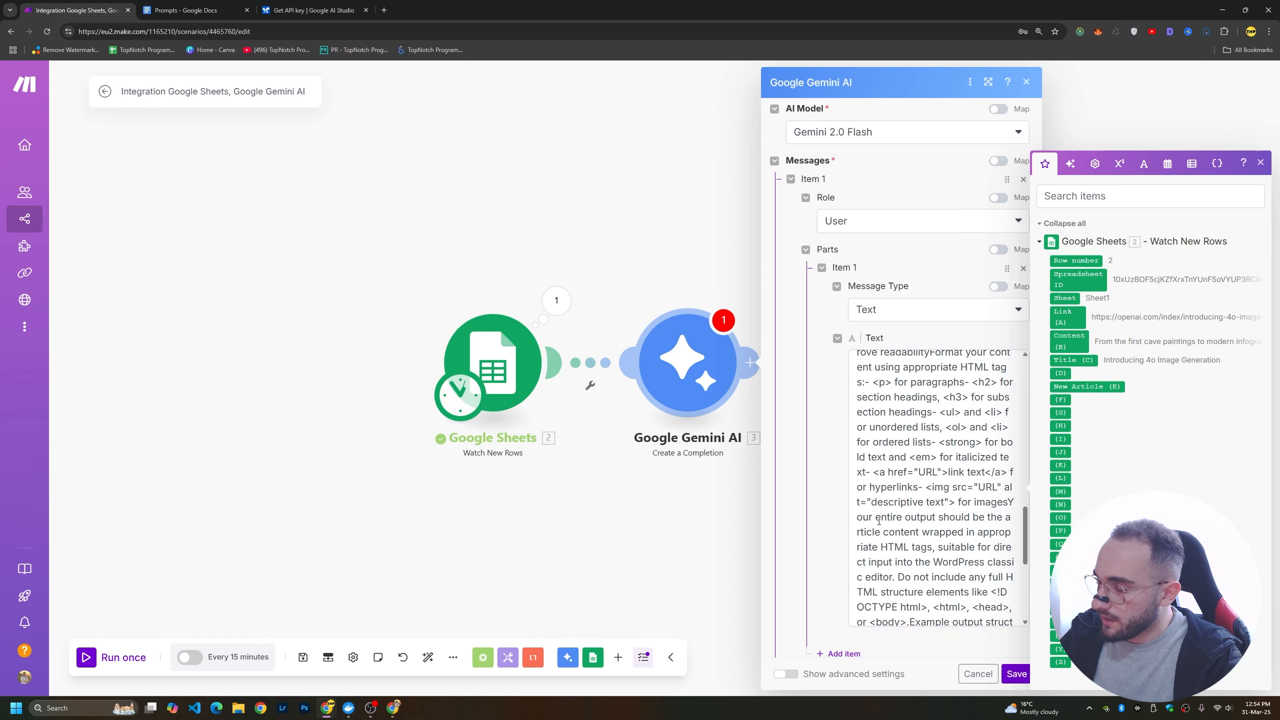
pyautogui.scroll(-8, 909, 595)
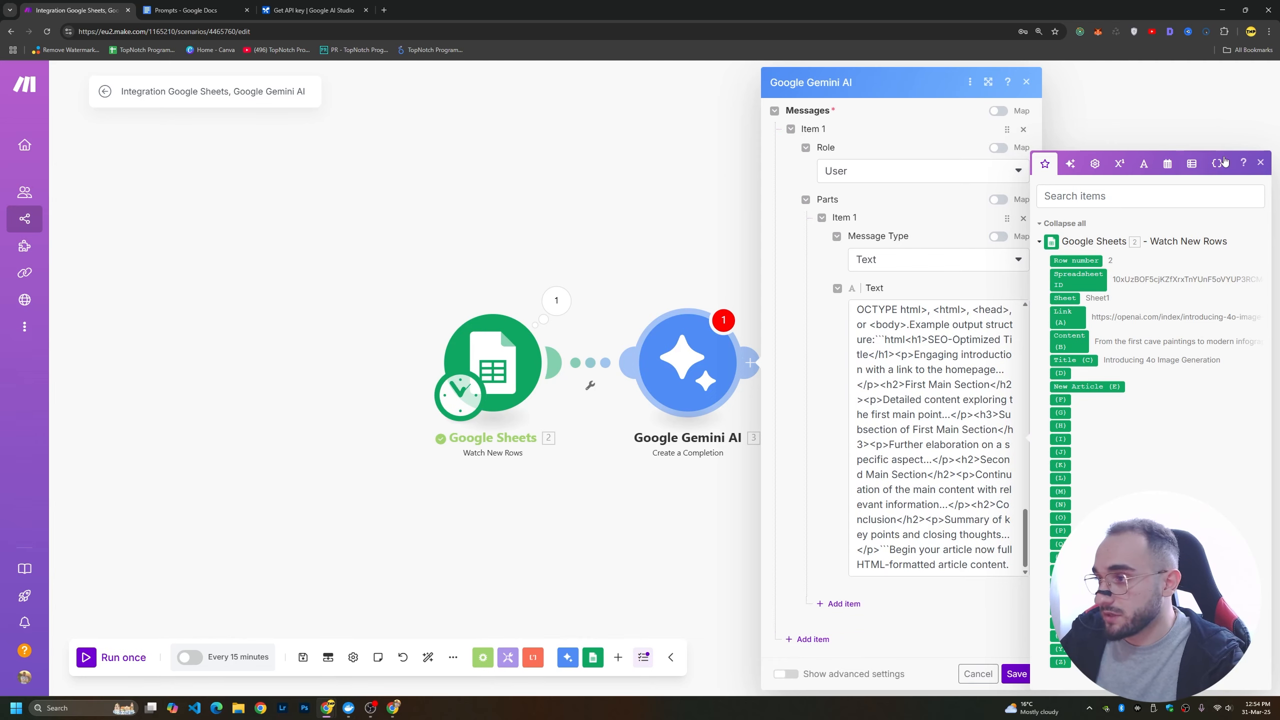
pyautogui.click(1262, 164)
pyautogui.click(1020, 675)
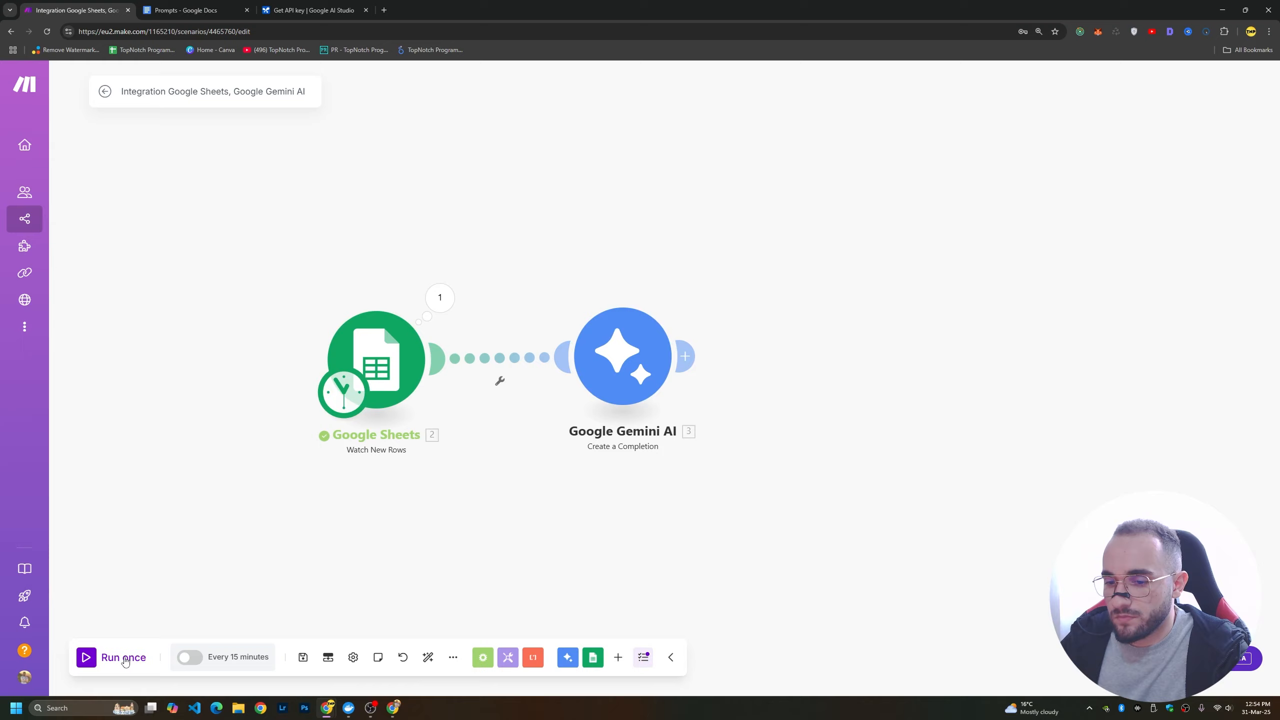
# Switch to the Articles spreadsheet and copy the link, content and title cells A2:C2 into row 3.
pyautogui.click(605, 292)
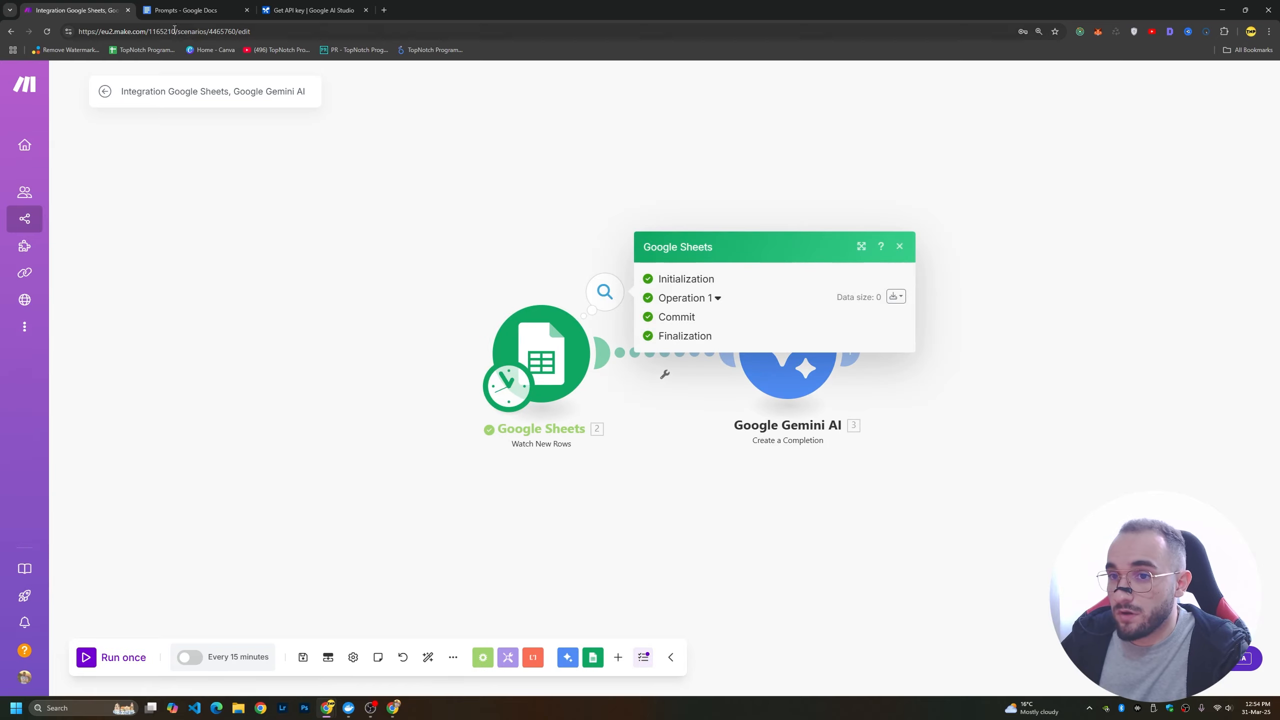
pyautogui.hotkey('alt', 'Tab')
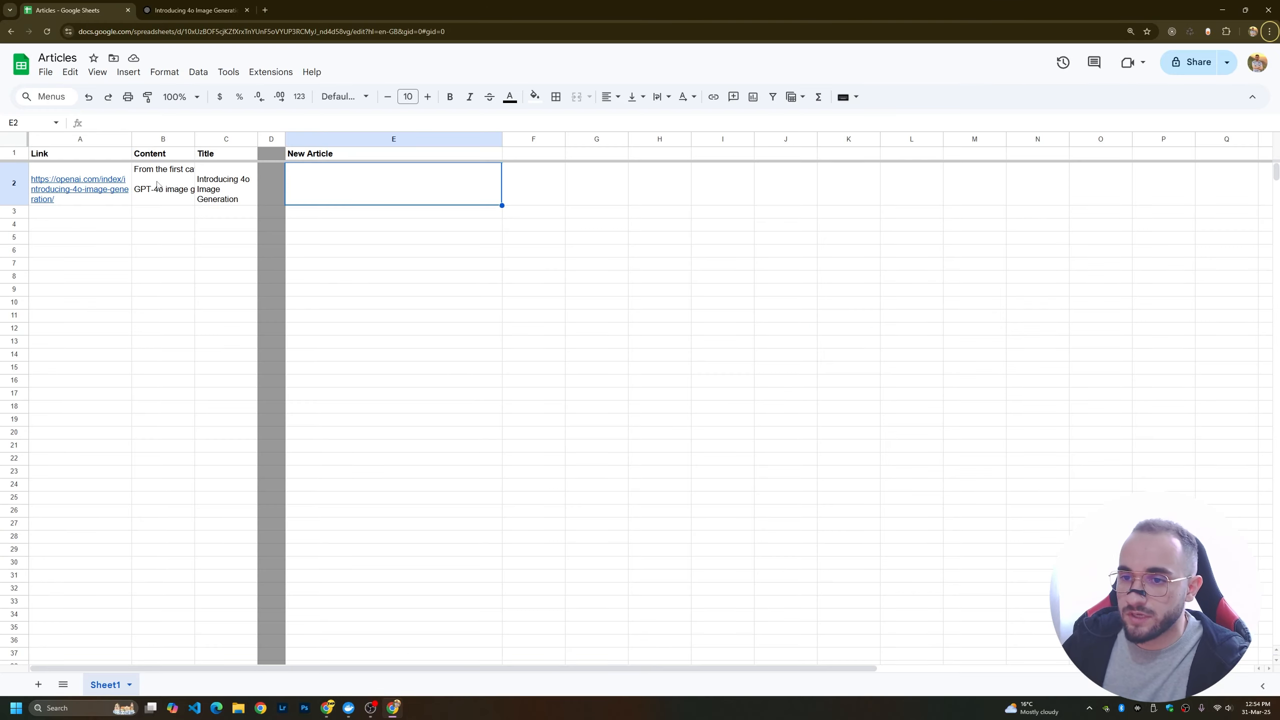
pyautogui.click(106, 182)
pyautogui.moveTo(126, 183); pyautogui.dragTo(222, 183)
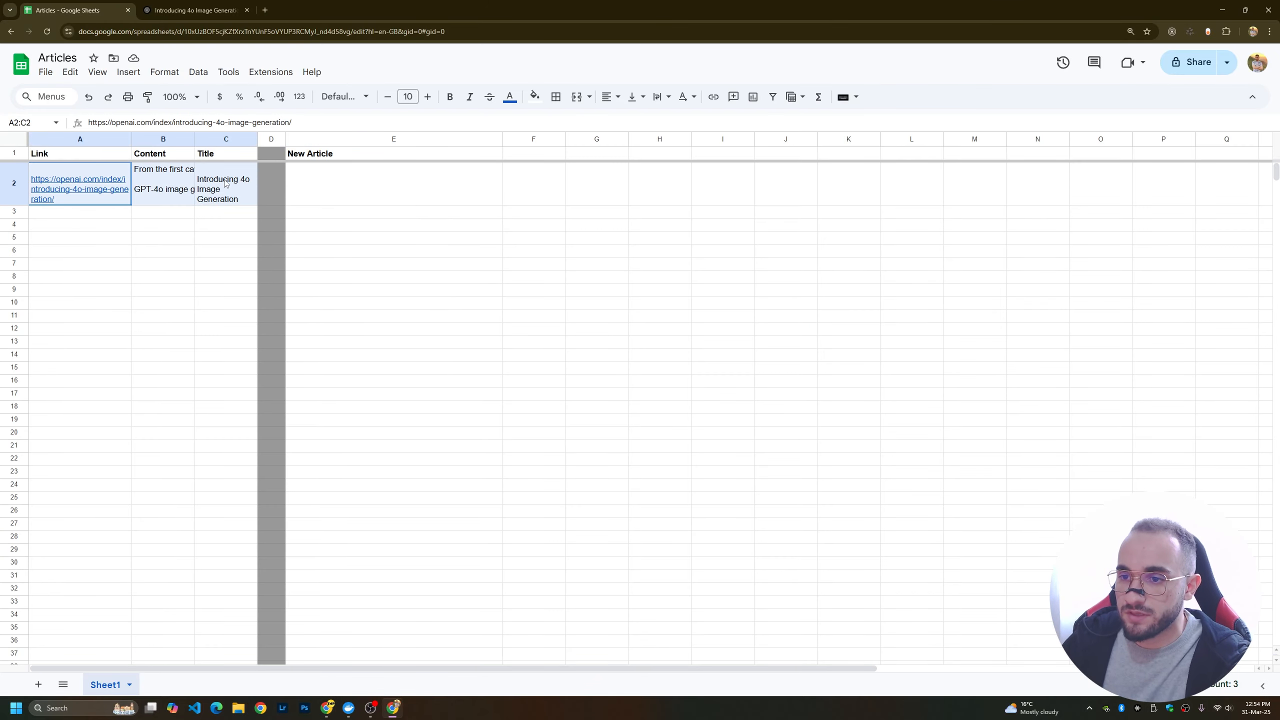
pyautogui.hotkey('ctrl', 'c')
pyautogui.click(82, 214)
pyautogui.hotkey('ctrl', 'v')
# Return to the Make scenario, run it once and examine the rewritten article in the Google Gemini AI module's Result.
pyautogui.hotkey('alt', 'Tab')
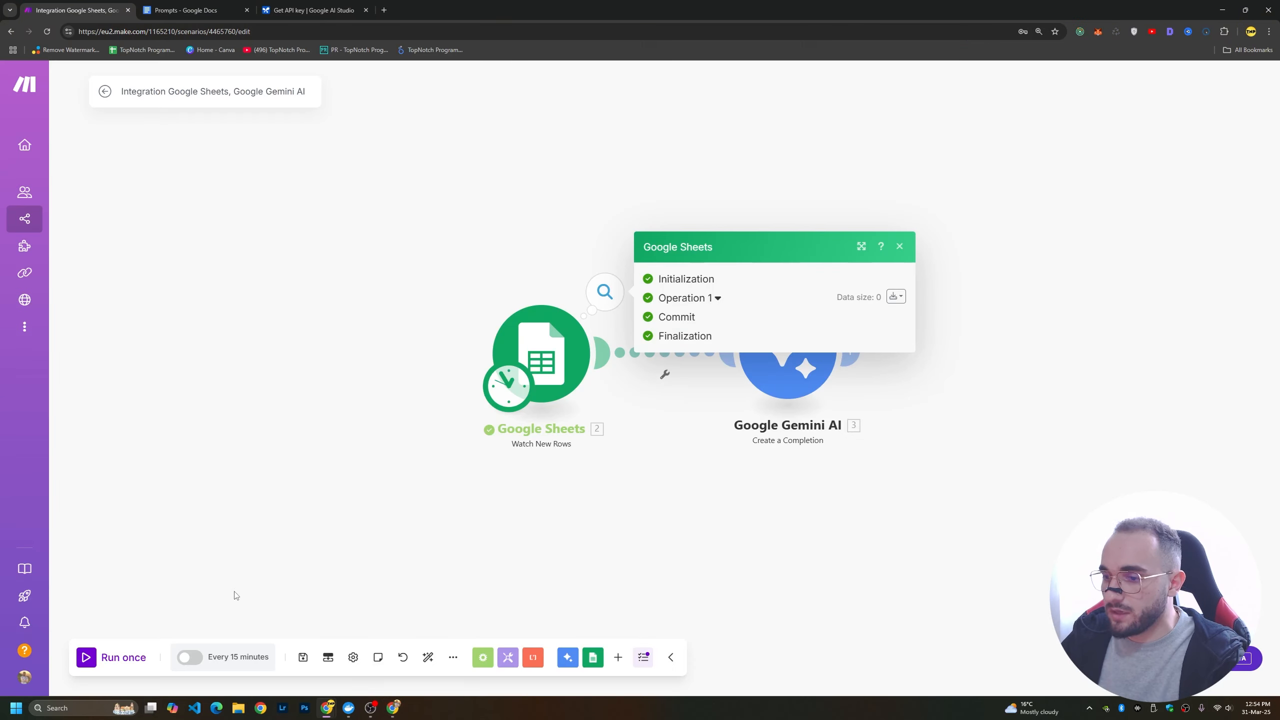
pyautogui.click(123, 660)
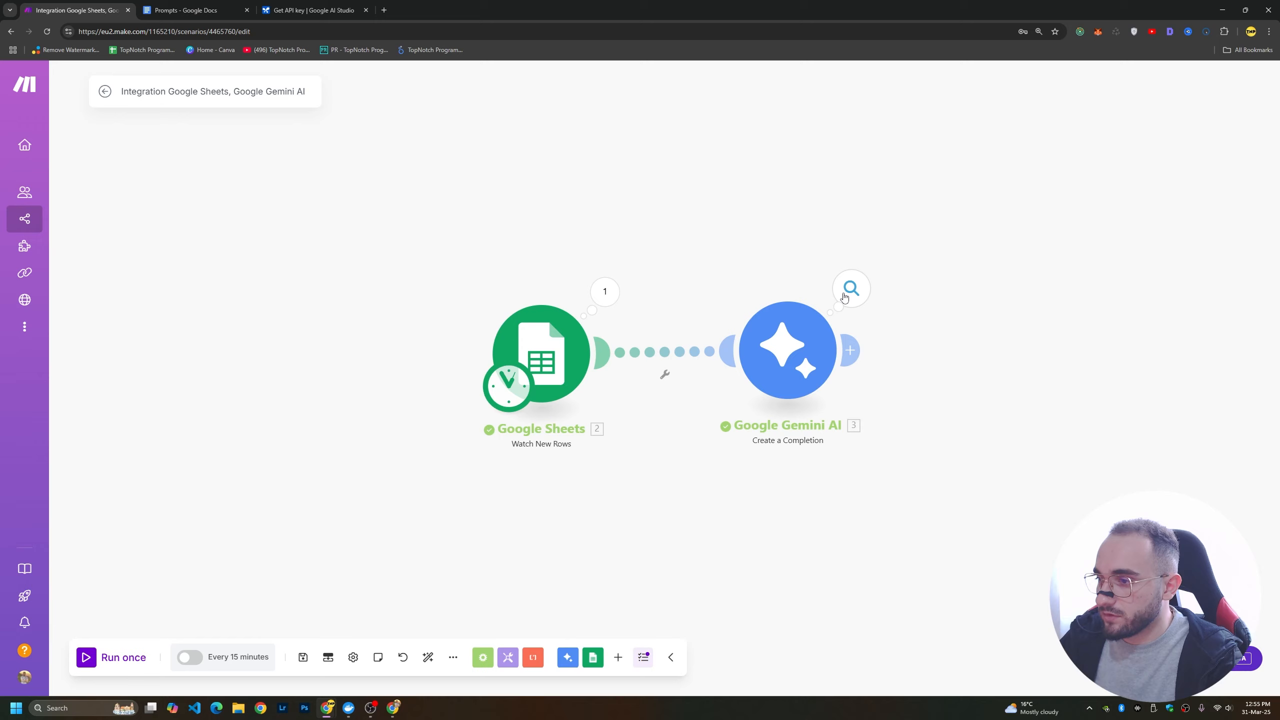
pyautogui.click(842, 297)
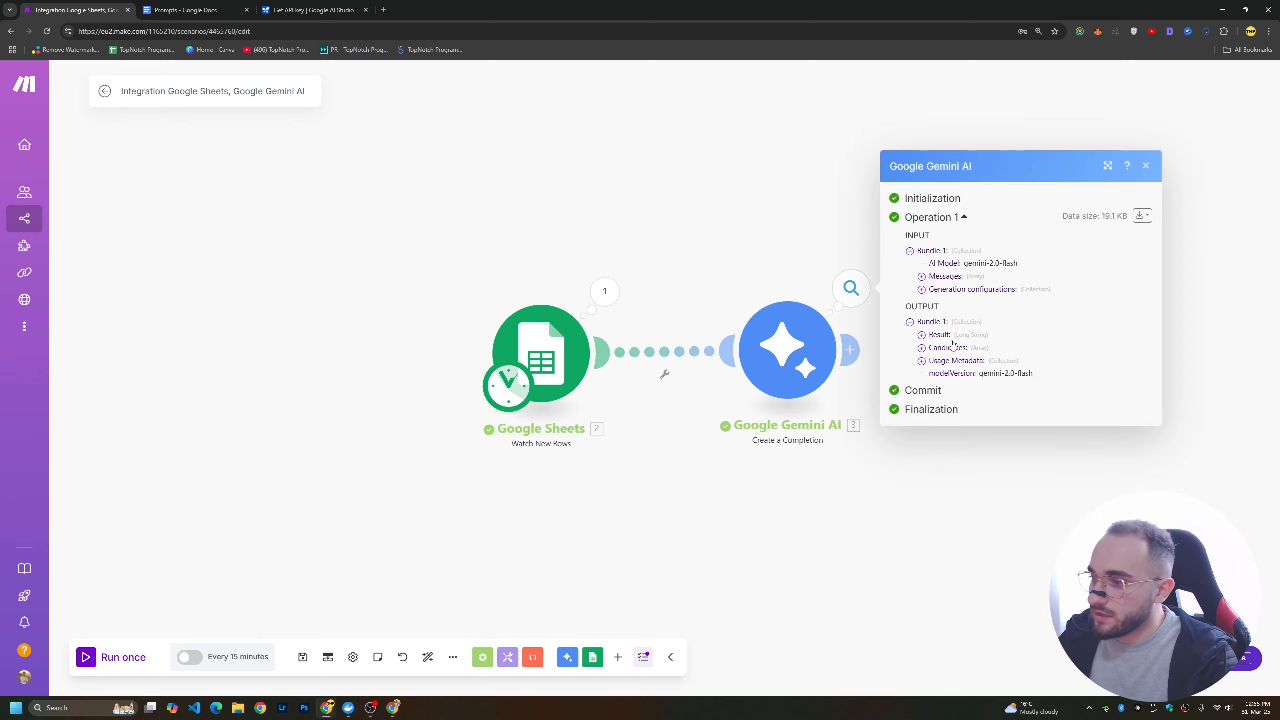
pyautogui.click(922, 335)
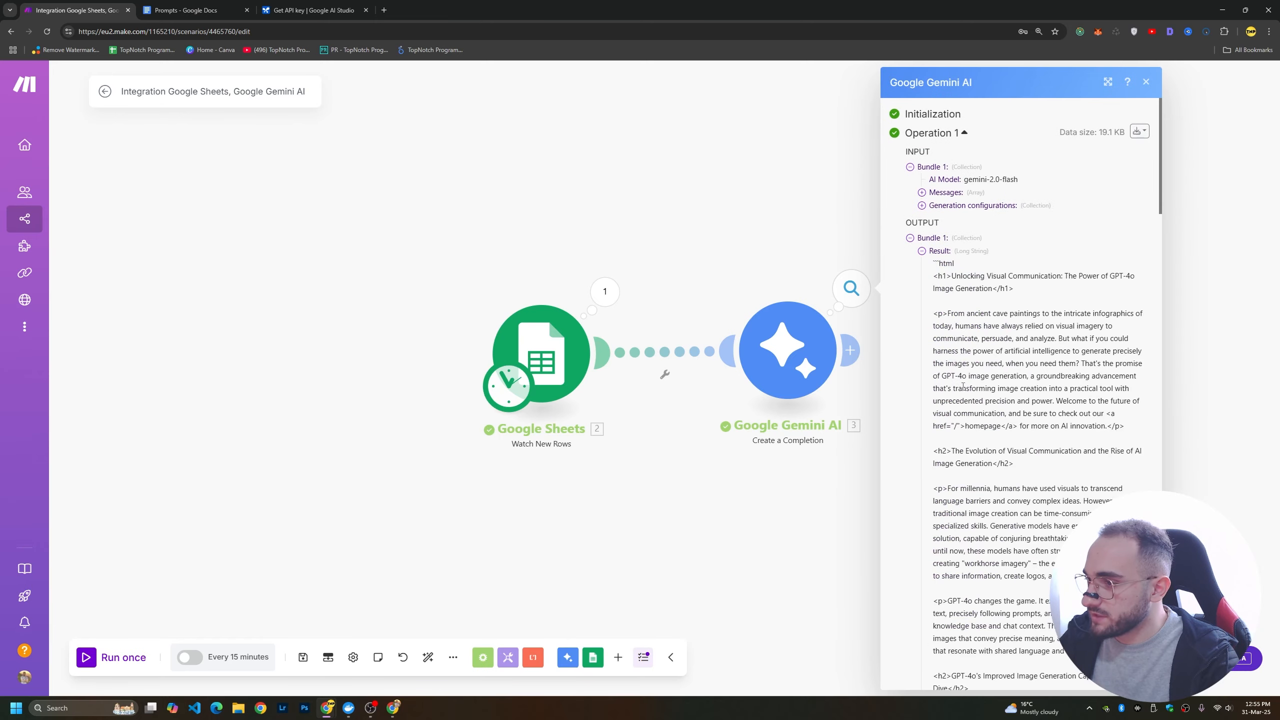
pyautogui.scroll(-10, 1013, 370)
pyautogui.scroll(-15, 1014, 370)
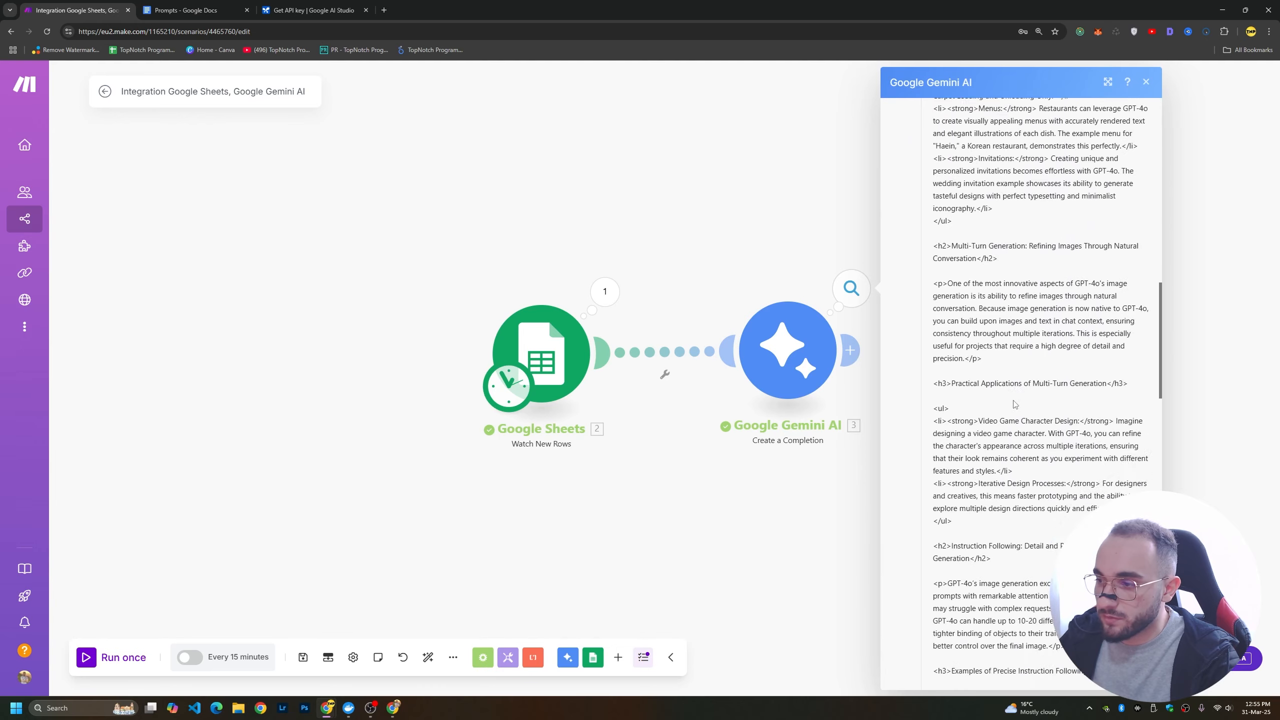
pyautogui.scroll(-12, 1015, 403)
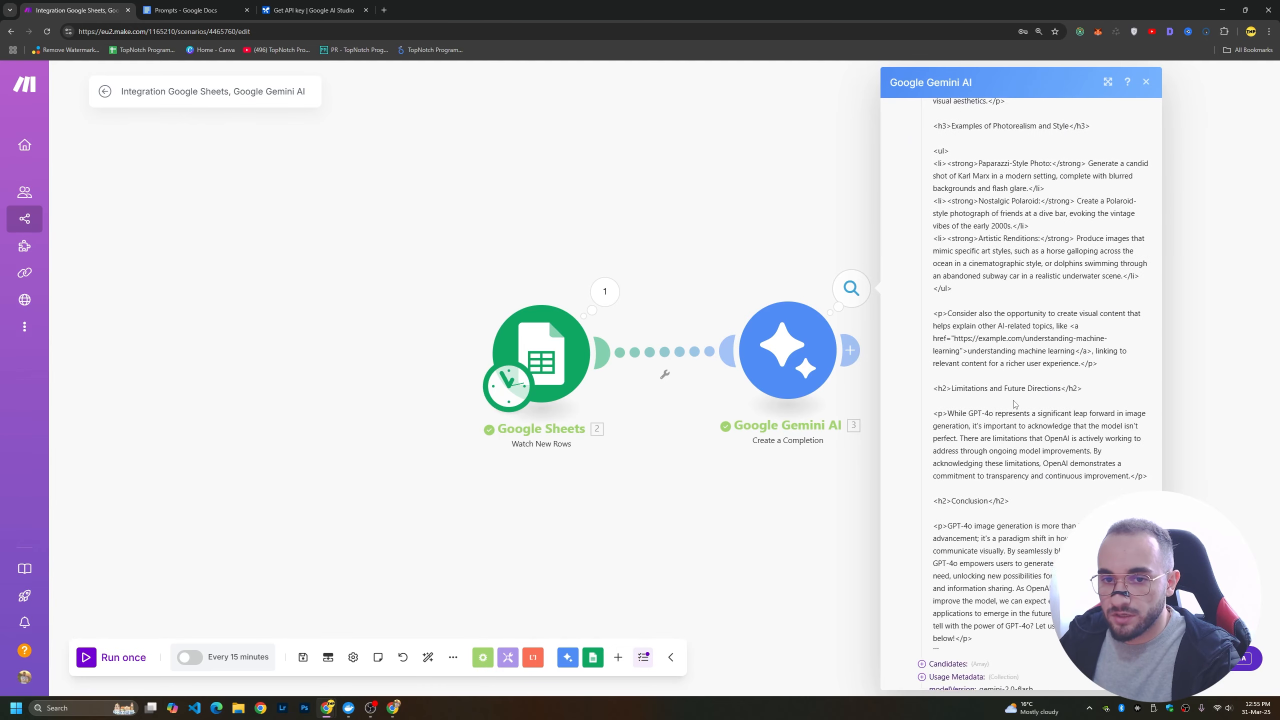
pyautogui.click(868, 525)
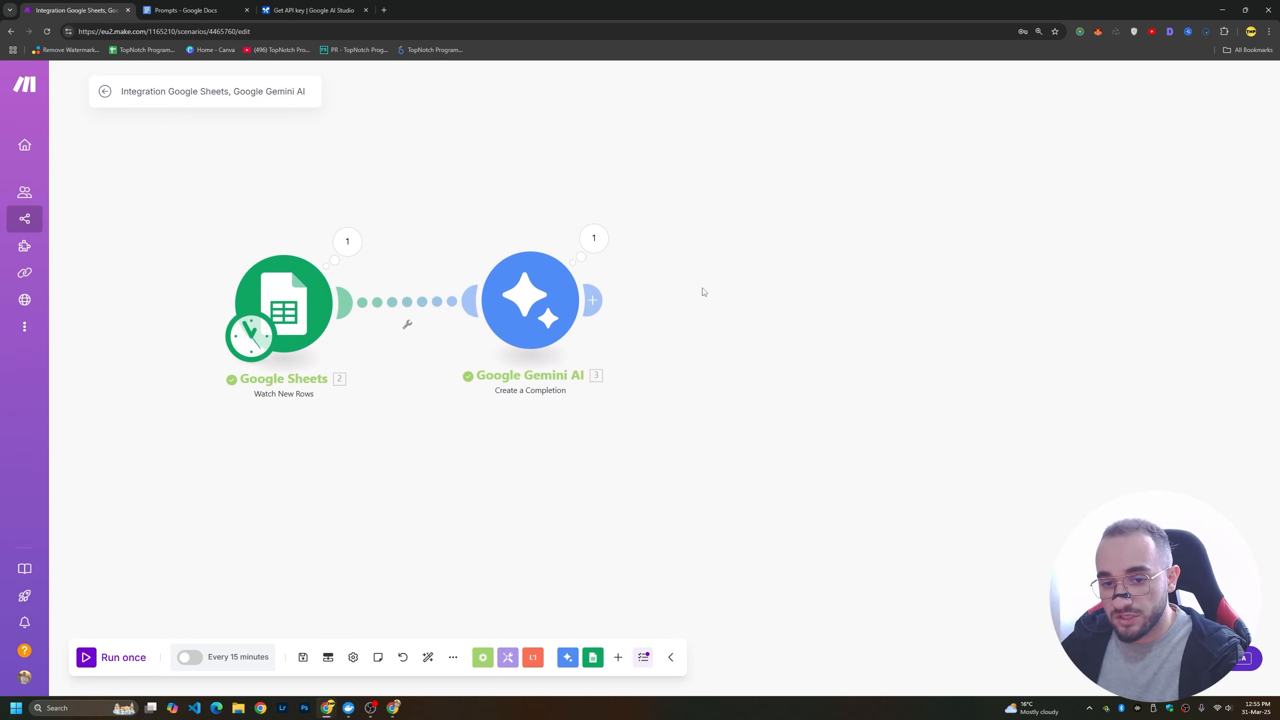
# Add a second Google Gemini AI Create a Completion module after the first, with model Gemini 2.0 Flash and a User text message.
pyautogui.click(594, 300)
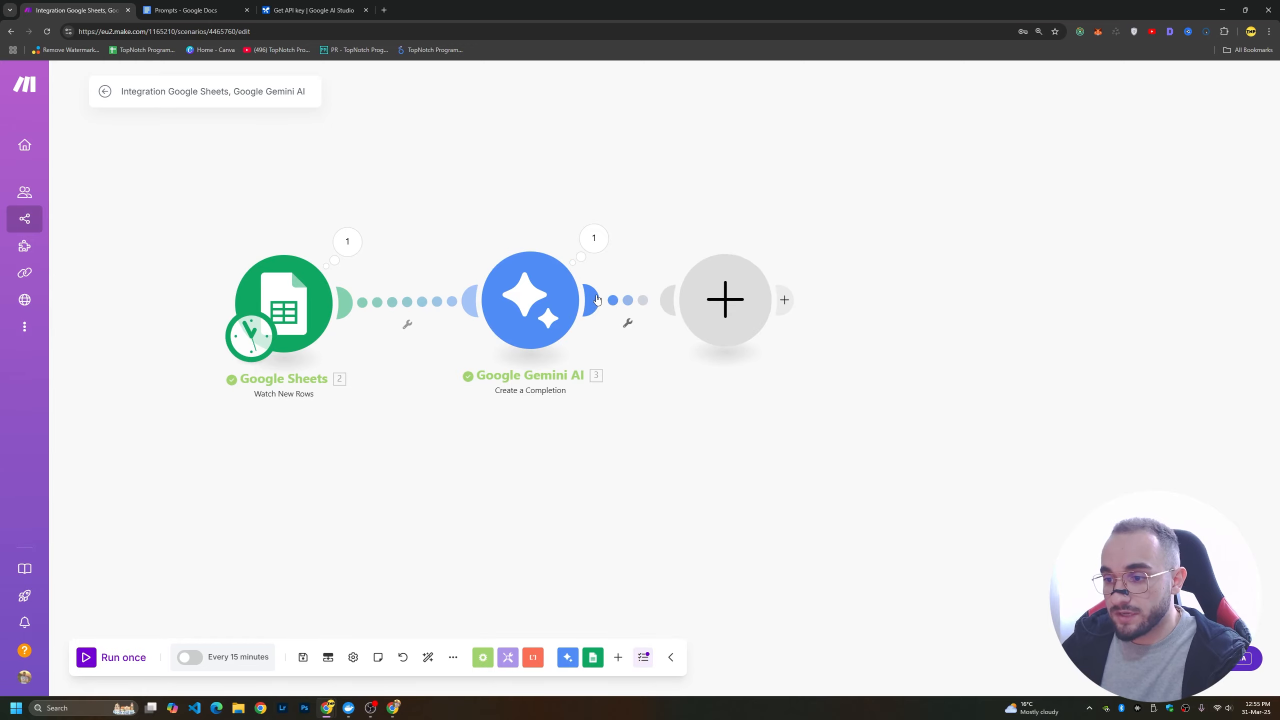
pyautogui.write('gemii')
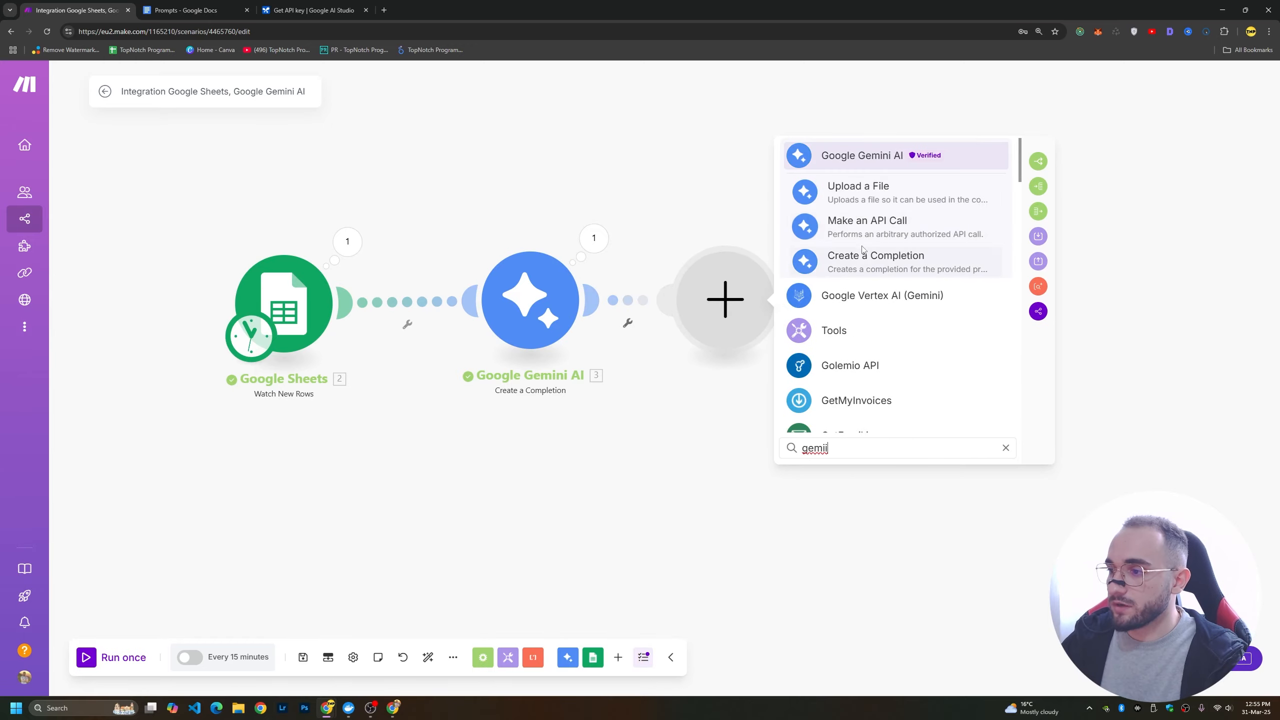
pyautogui.click(867, 259)
pyautogui.click(898, 374)
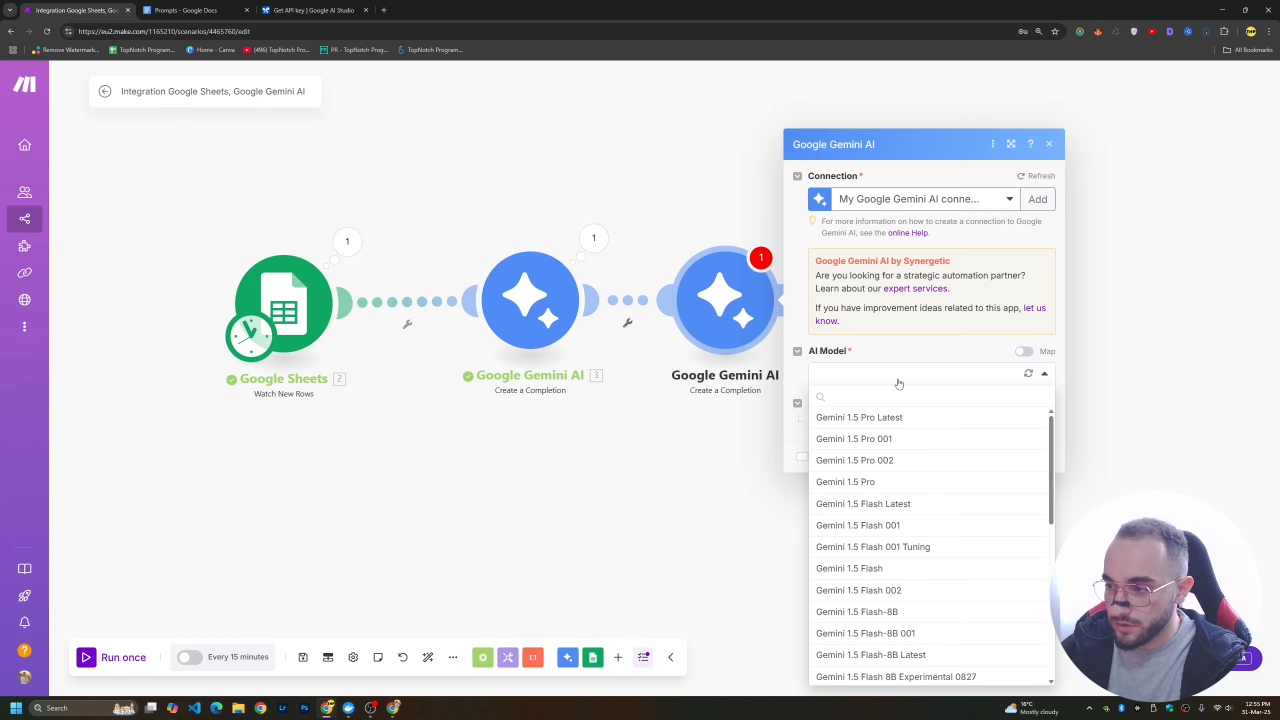
pyautogui.scroll(-10, 898, 383)
pyautogui.click(877, 439)
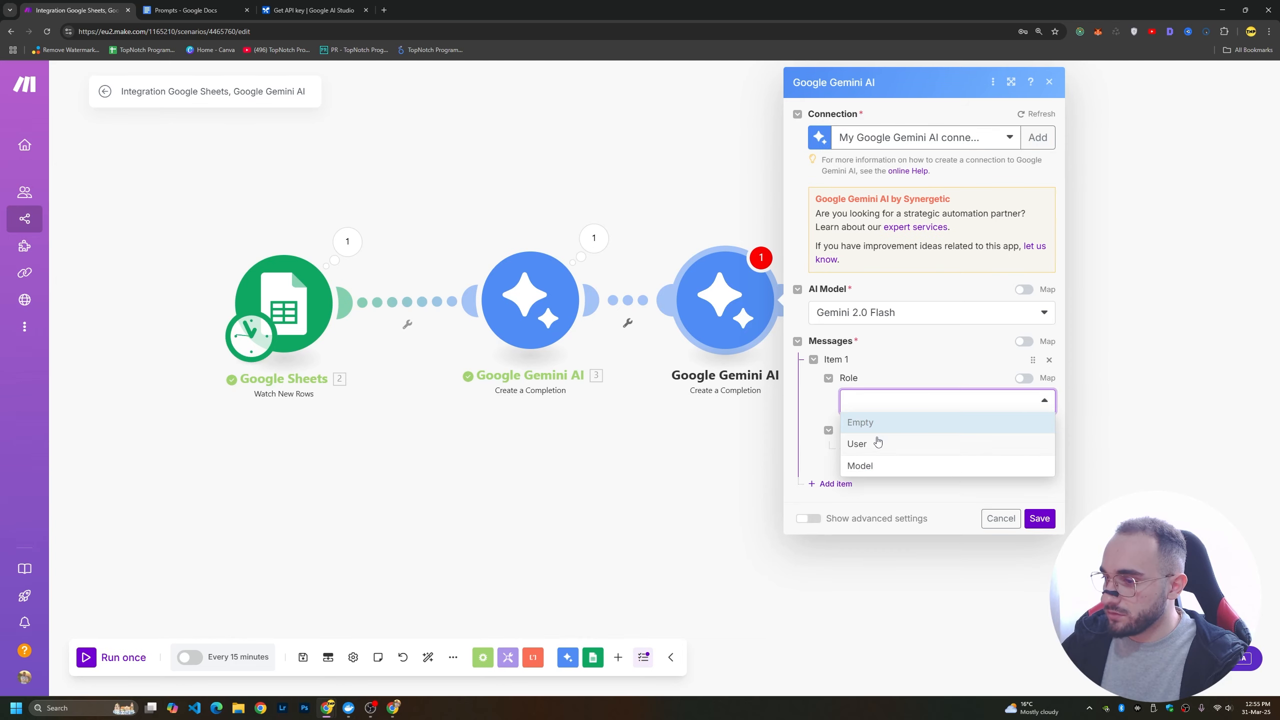
pyautogui.click(877, 443)
pyautogui.click(864, 449)
# Copy the "Prompt for image" text from the Prompts document into the new Gemini module's message text.
pyautogui.click(907, 537)
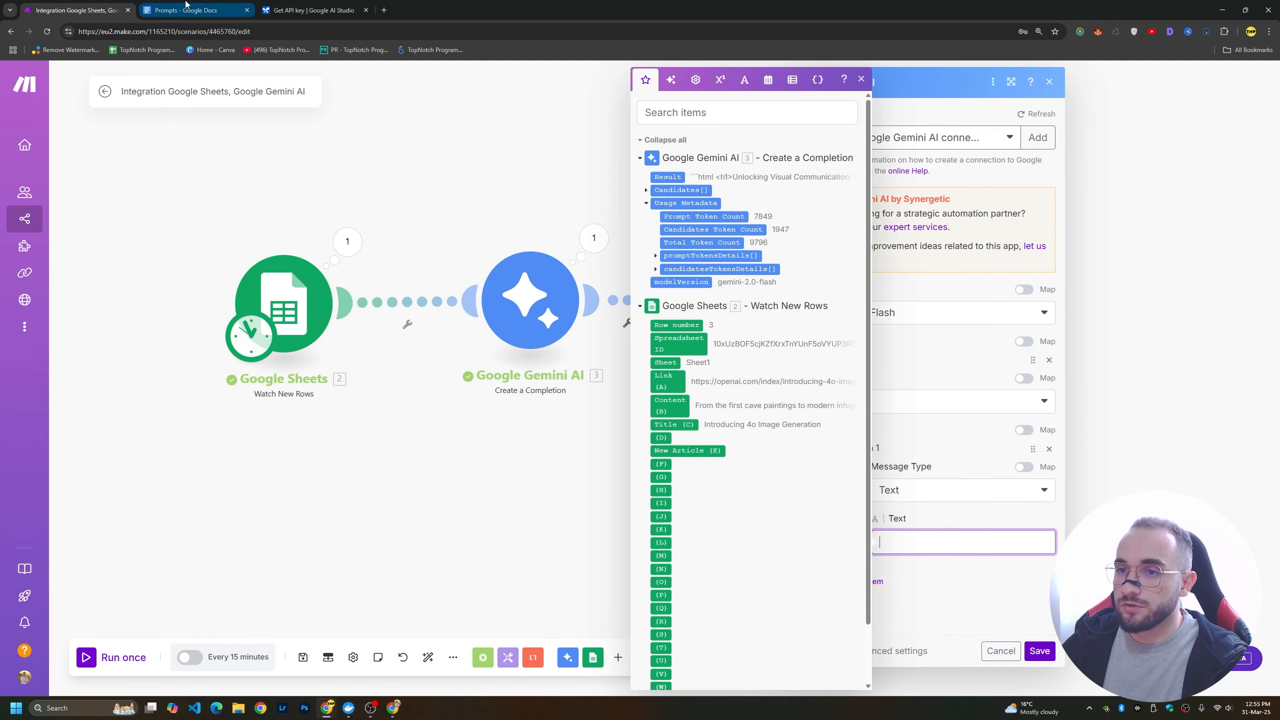
pyautogui.click(184, 10)
pyautogui.scroll(-4, 580, 423)
pyautogui.moveTo(418, 344); pyautogui.dragTo(680, 431)
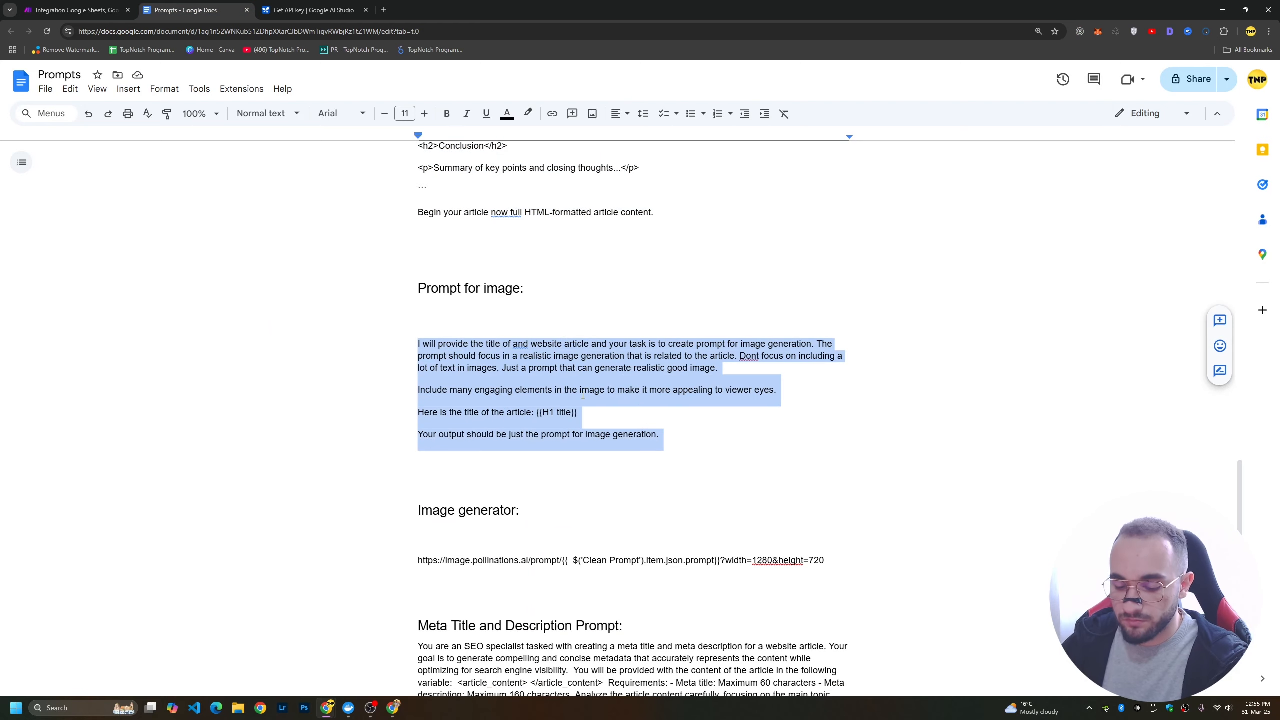
pyautogui.hotkey('ctrl', 'c')
pyautogui.click(76, 10)
pyautogui.hotkey('ctrl', 'v')
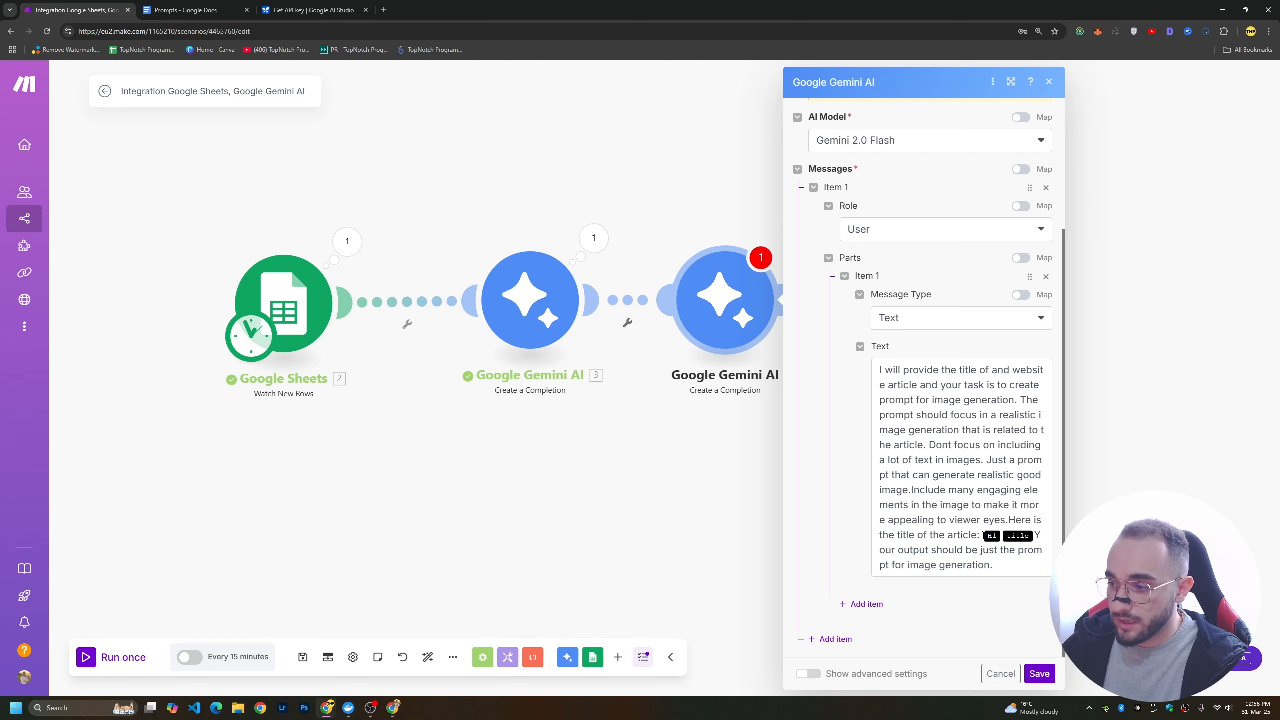
# Replace the H1 title placeholder in the image prompt with the Google Sheets Title (C) value and save the module.
pyautogui.moveTo(984, 536); pyautogui.dragTo(1027, 535)
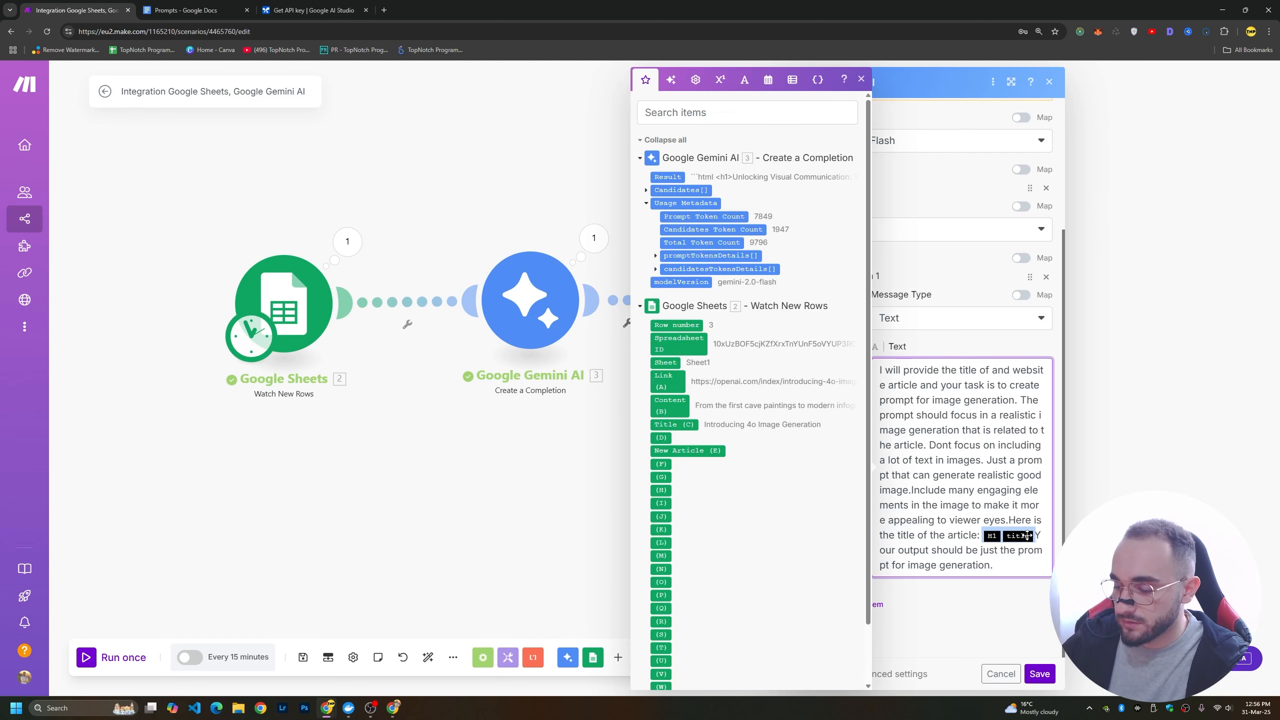
pyautogui.press('BackSpace')
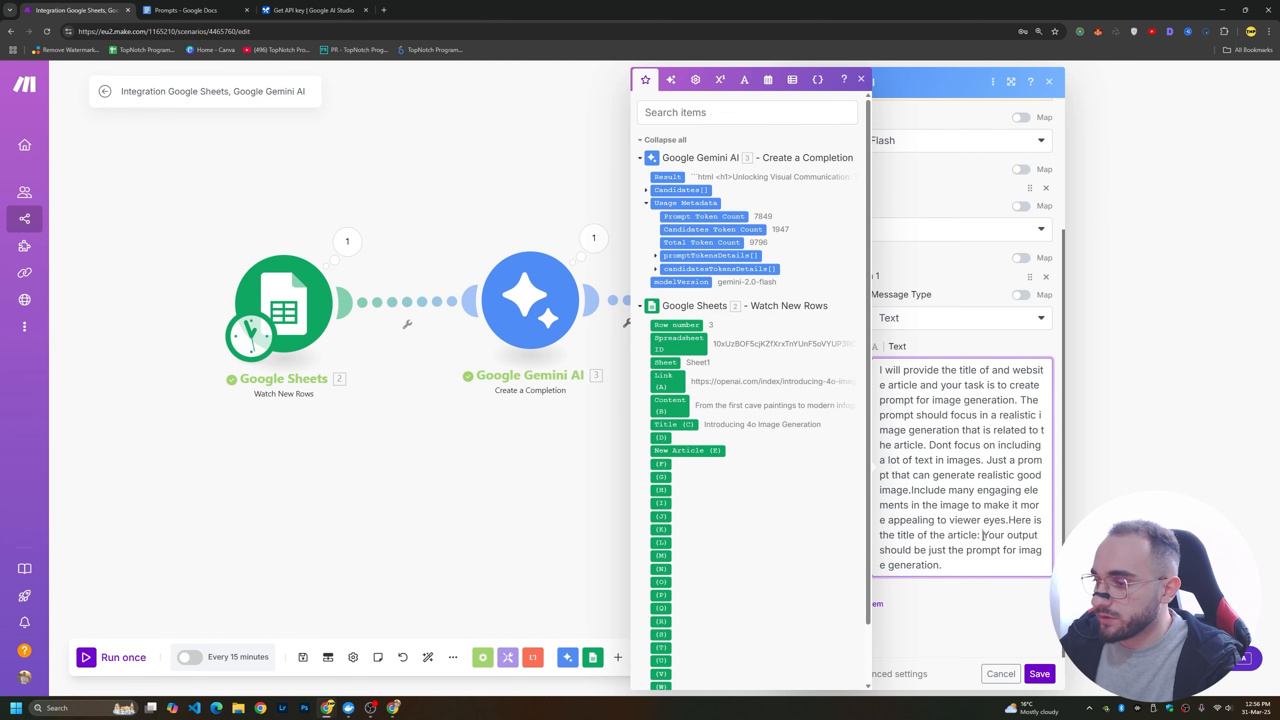
pyautogui.click(677, 428)
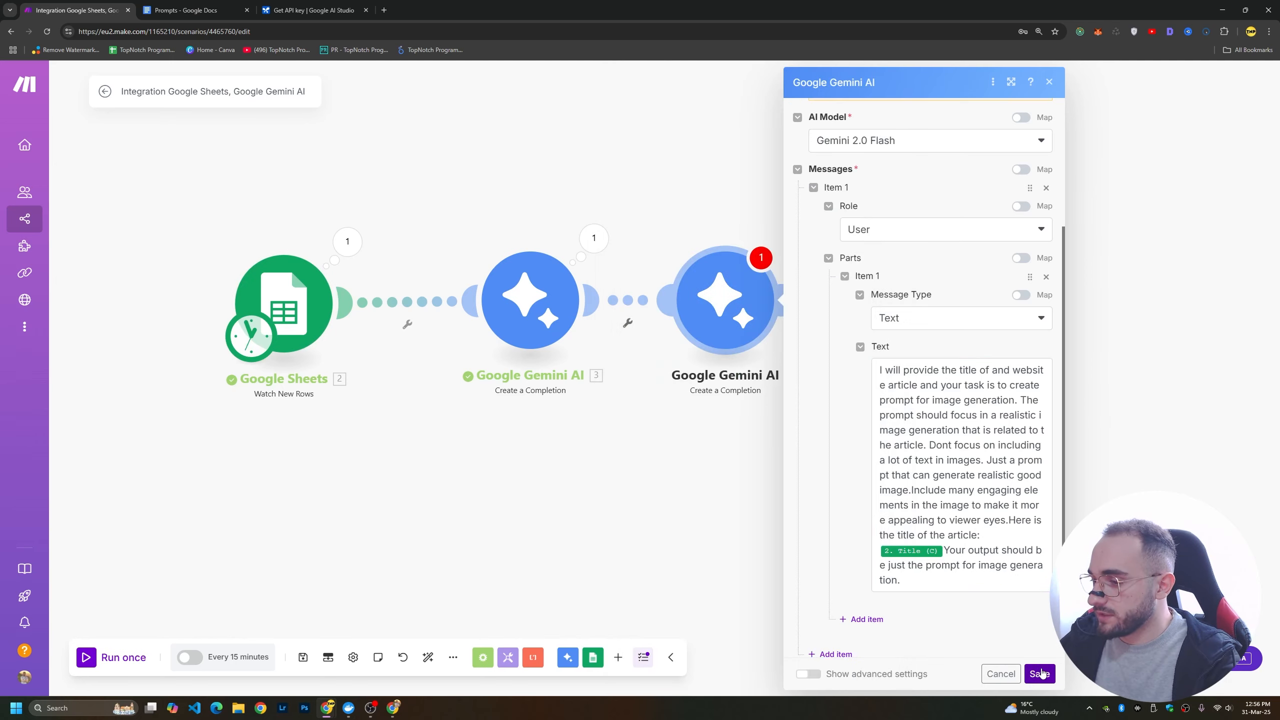
pyautogui.click(1040, 673)
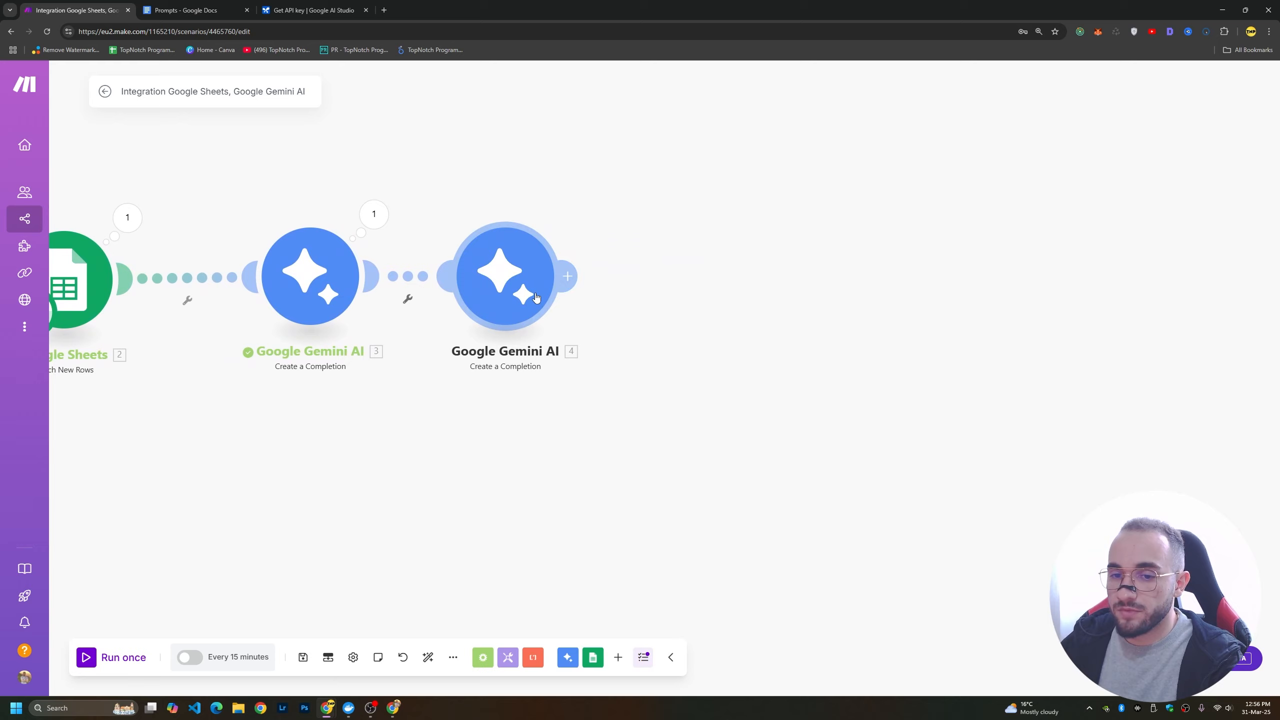
# Add an HTTP Make a request module after the second Gemini module.
pyautogui.click(567, 276)
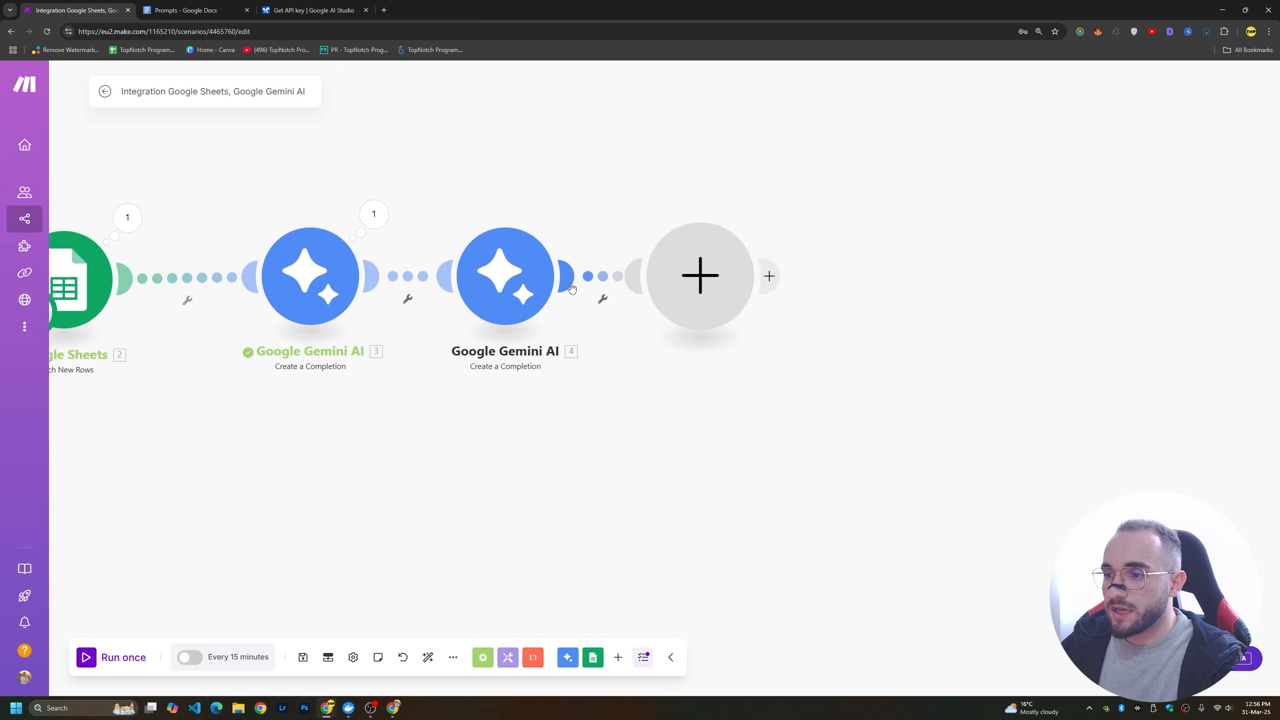
pyautogui.write('http')
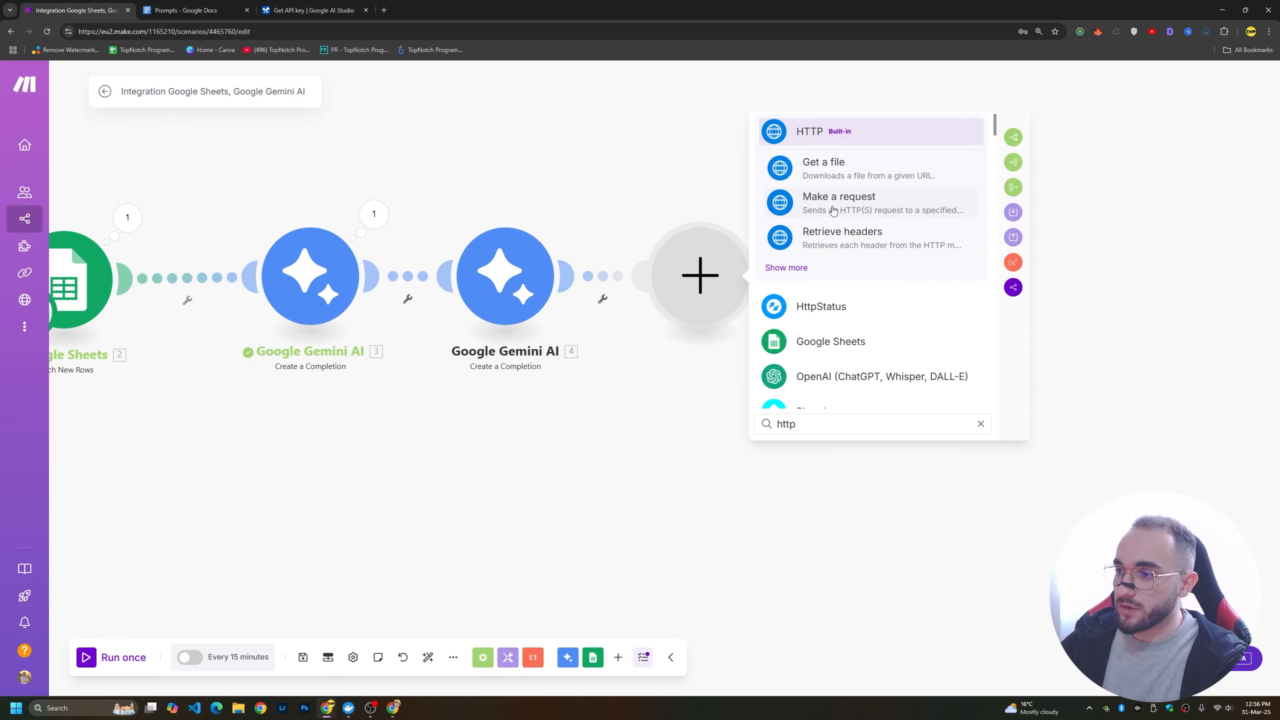
pyautogui.click(803, 139)
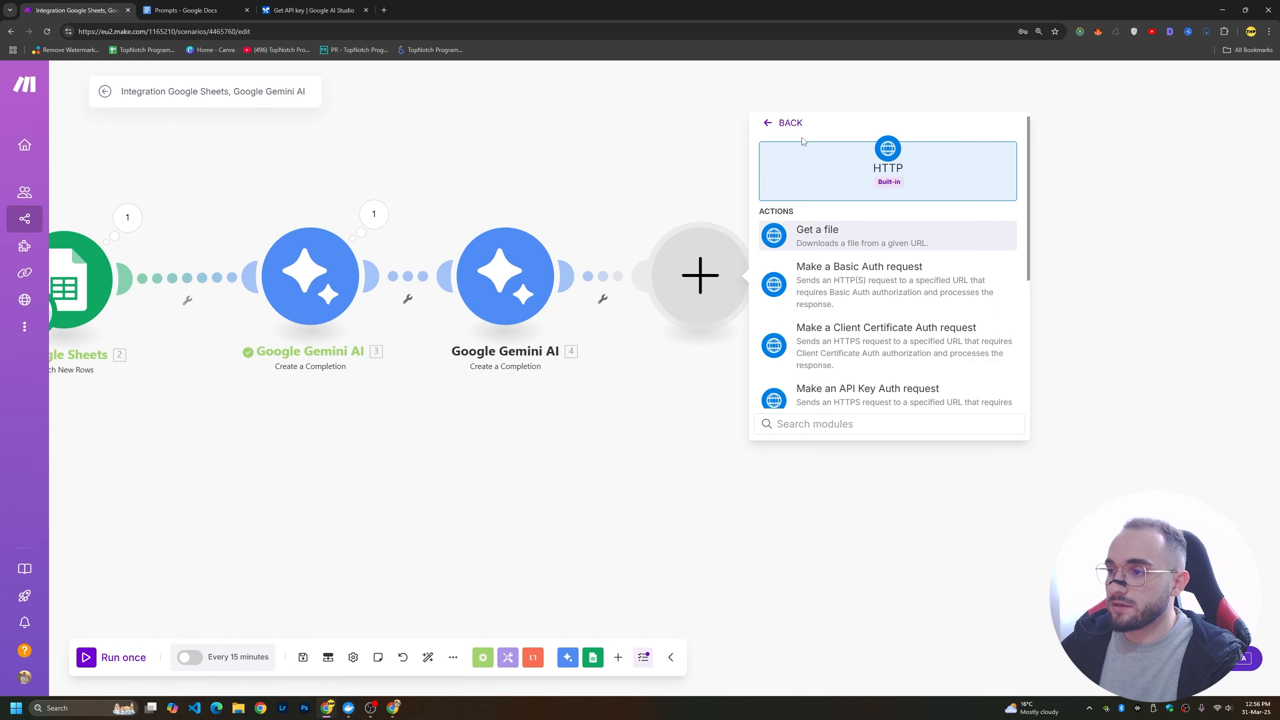
pyautogui.scroll(-3, 827, 283)
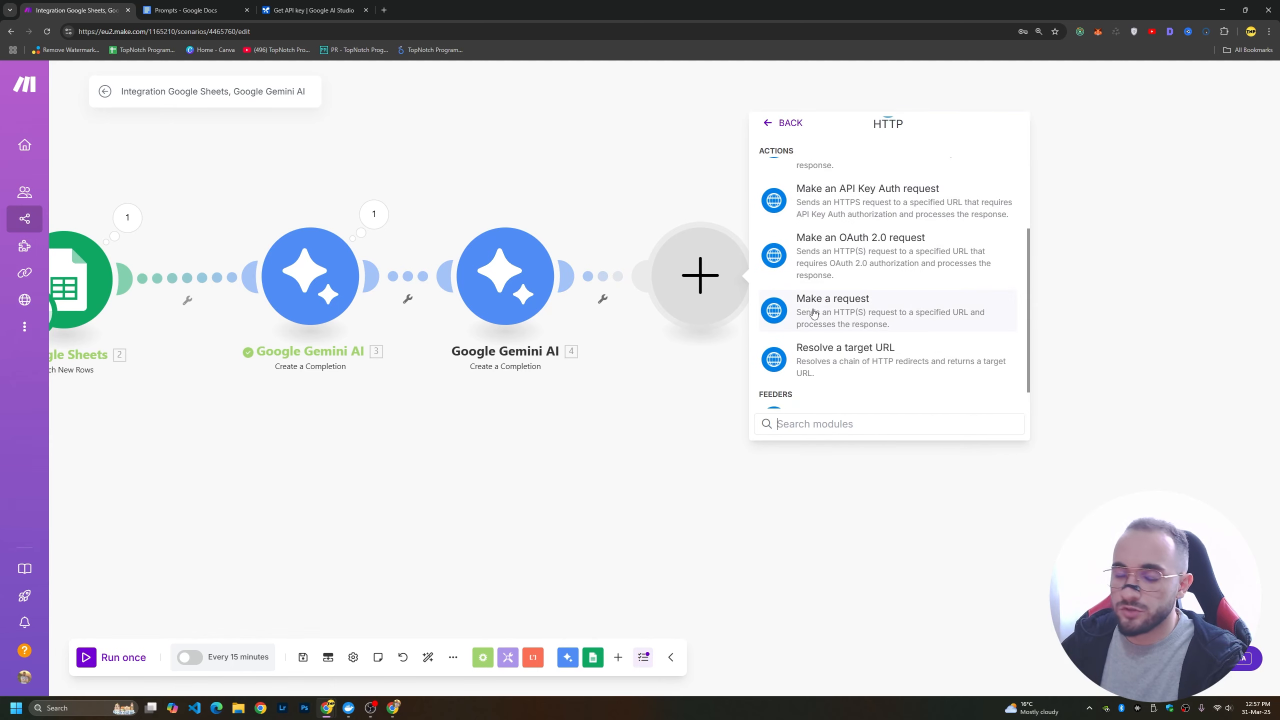
pyautogui.click(835, 315)
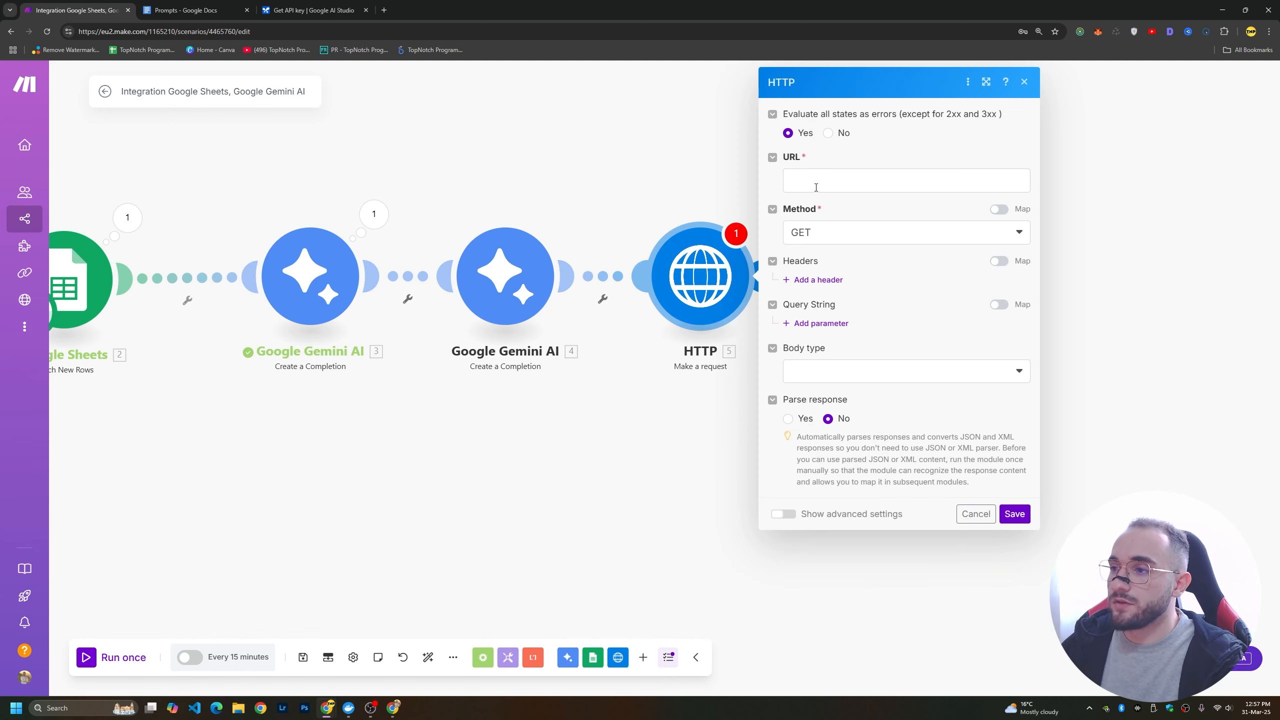
pyautogui.click(185, 10)
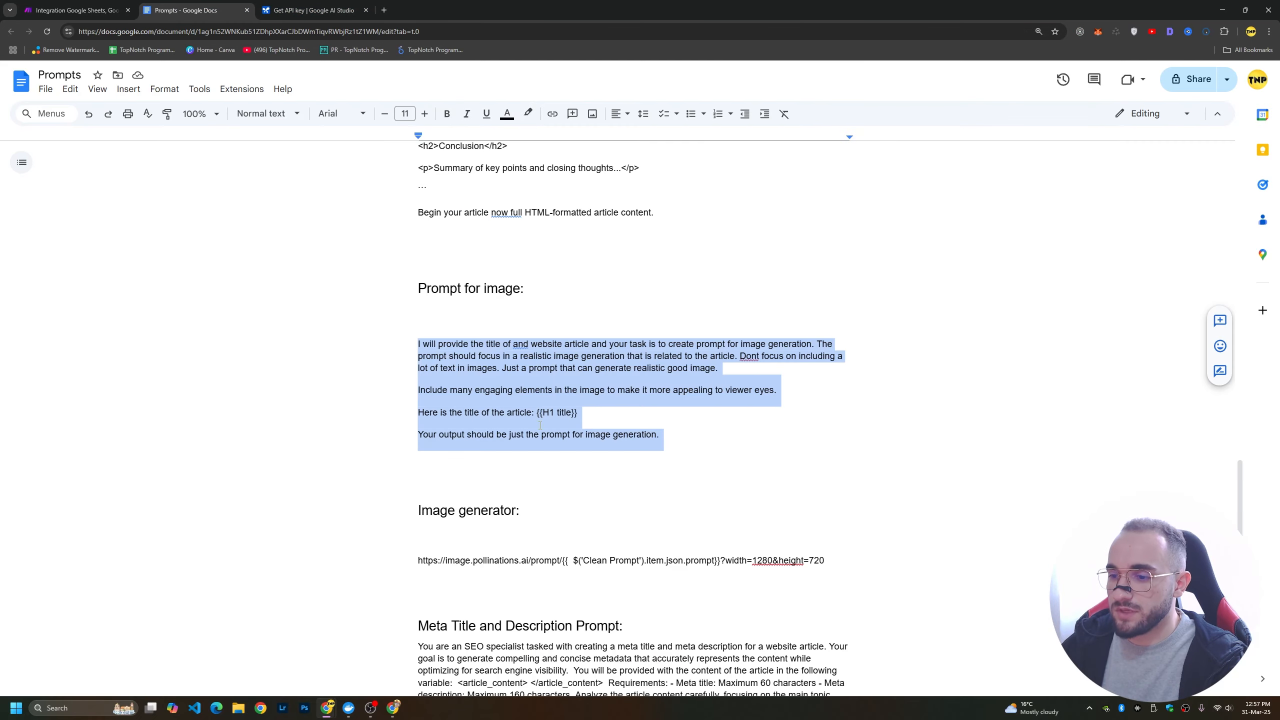
pyautogui.scroll(-4, 540, 425)
pyautogui.moveTo(408, 361); pyautogui.dragTo(845, 360)
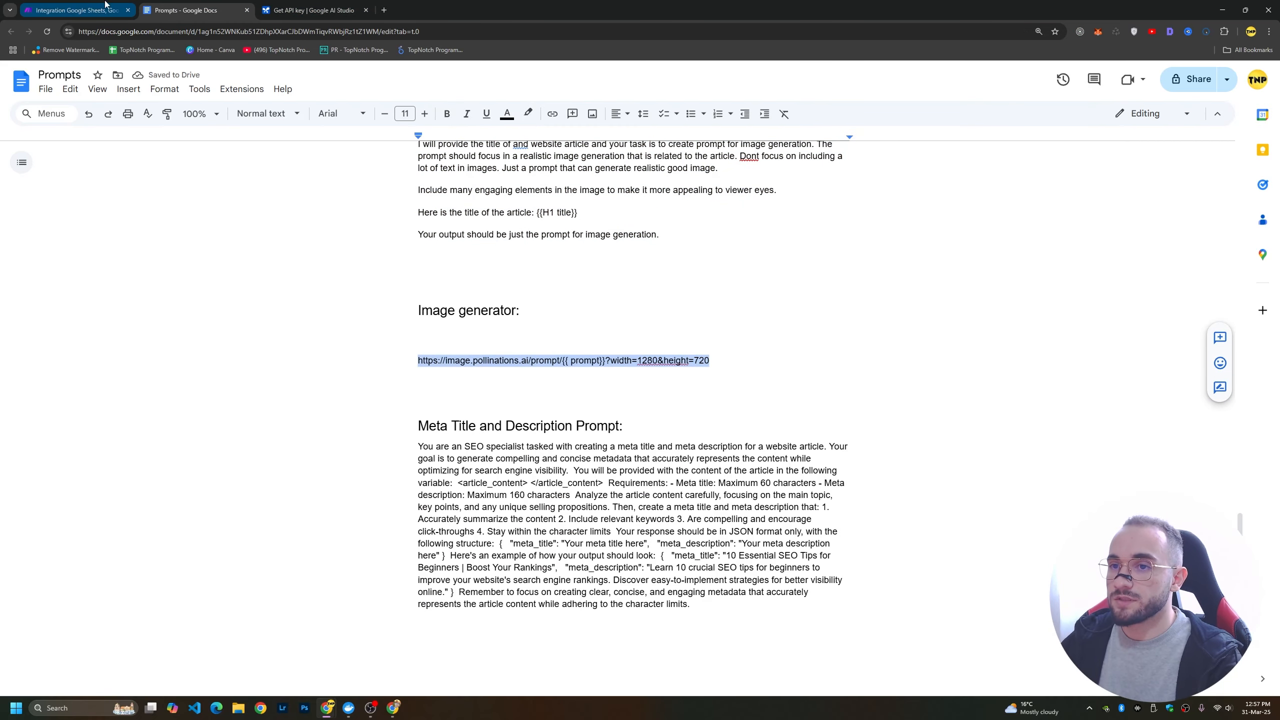
pyautogui.click(323, 7)
pyautogui.click(101, 8)
pyautogui.click(905, 200)
pyautogui.hotkey('ctrl', 'a')
pyautogui.hotkey('ctrl', 'v')
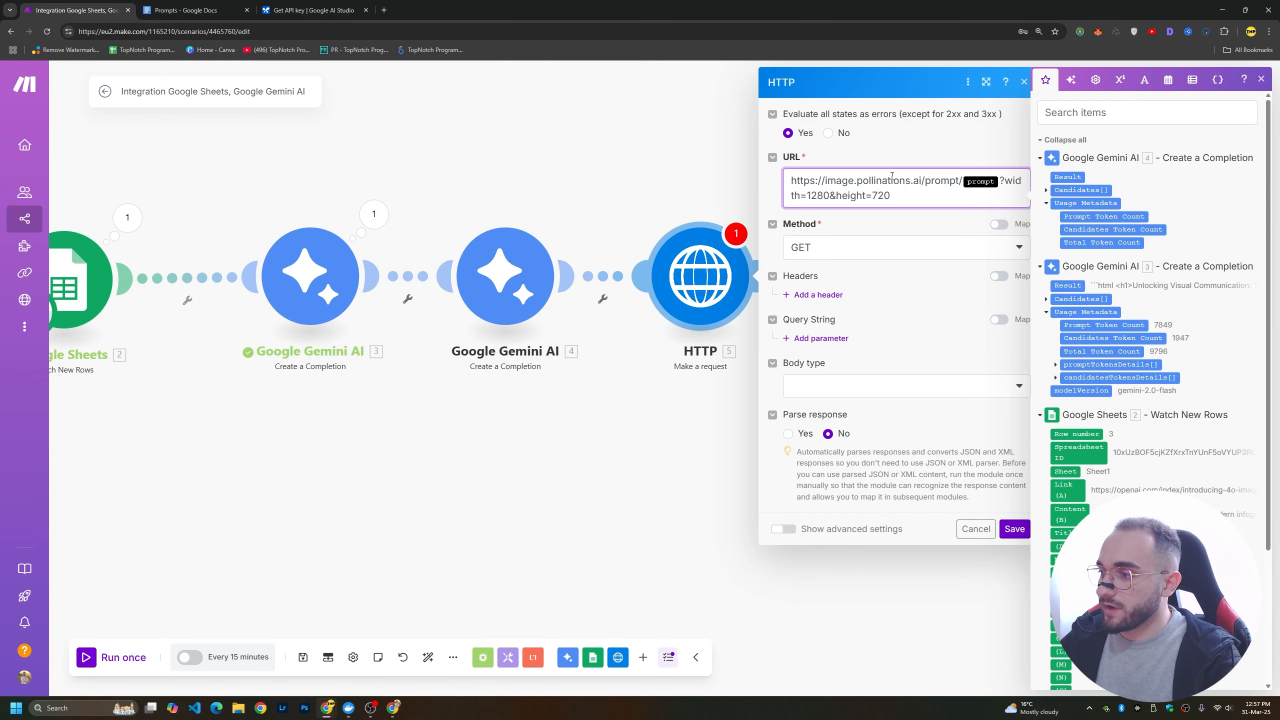
# Replace the prompt placeholder in the HTTP module's URL with the Result of Gemini module 4, set the method to GET and save the module.
pyautogui.click(1001, 182)
pyautogui.press('BackSpace')
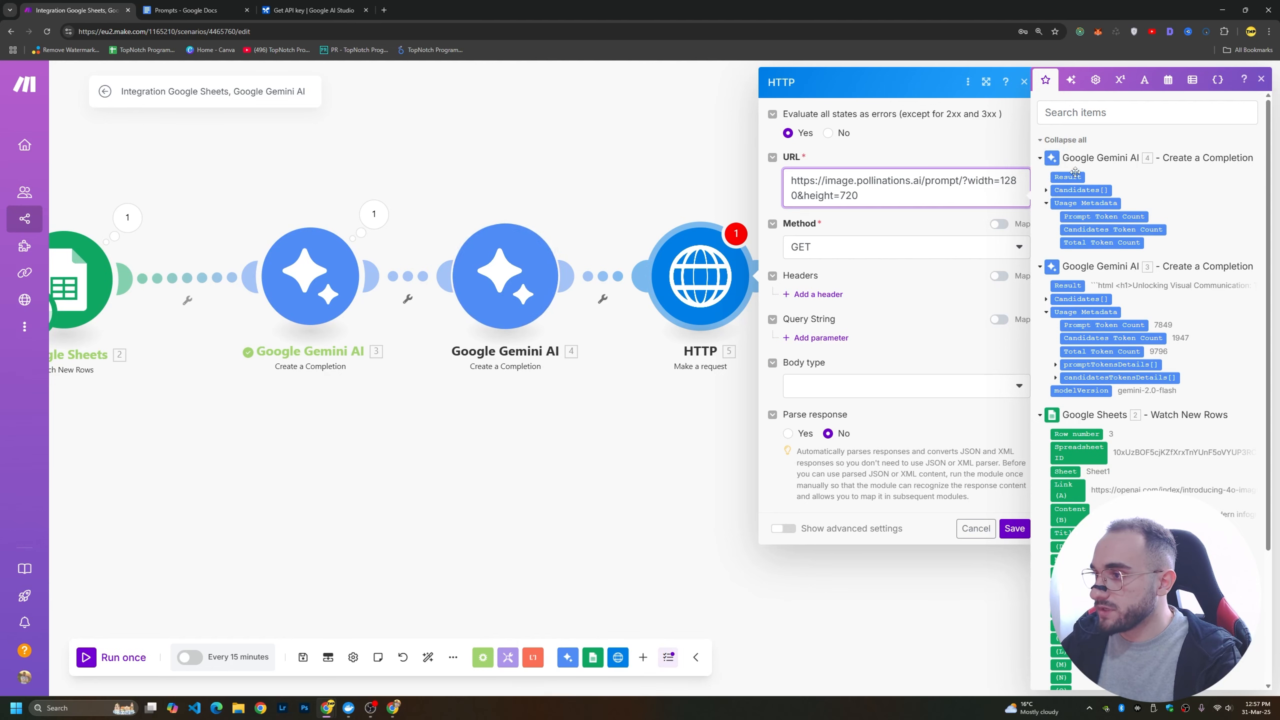
pyautogui.click(1059, 178)
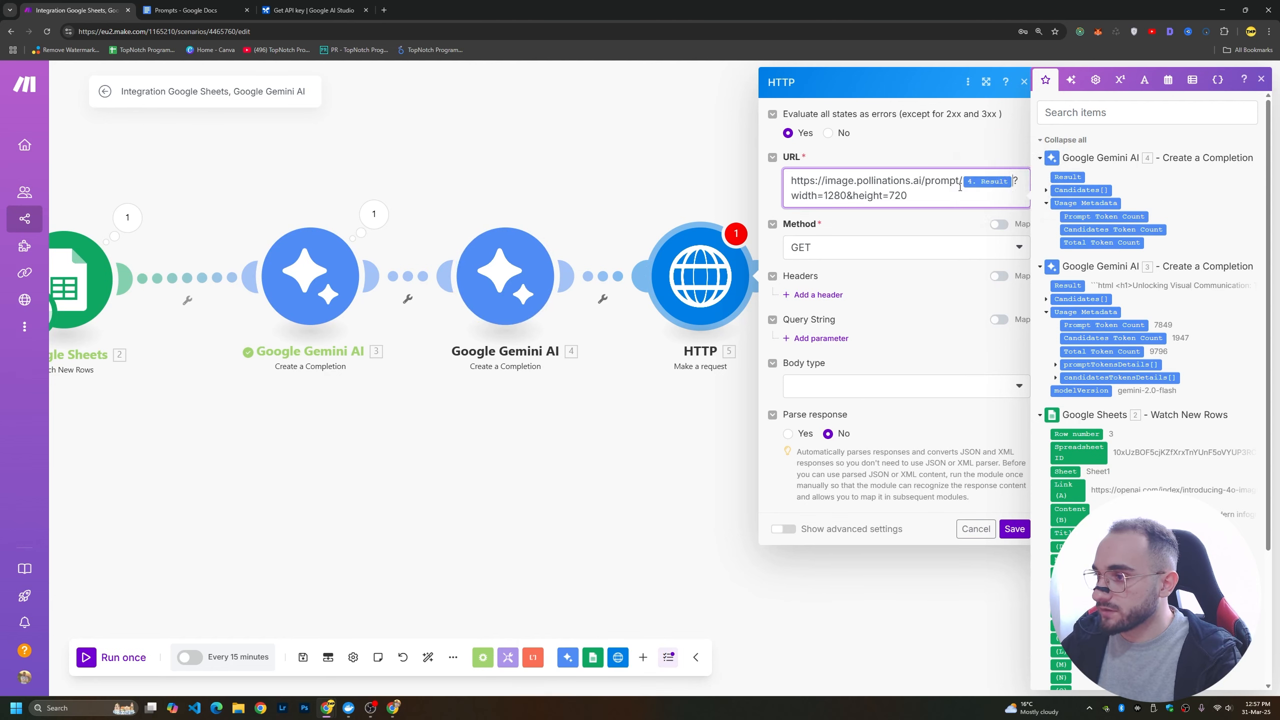
pyautogui.click(846, 248)
pyautogui.click(814, 281)
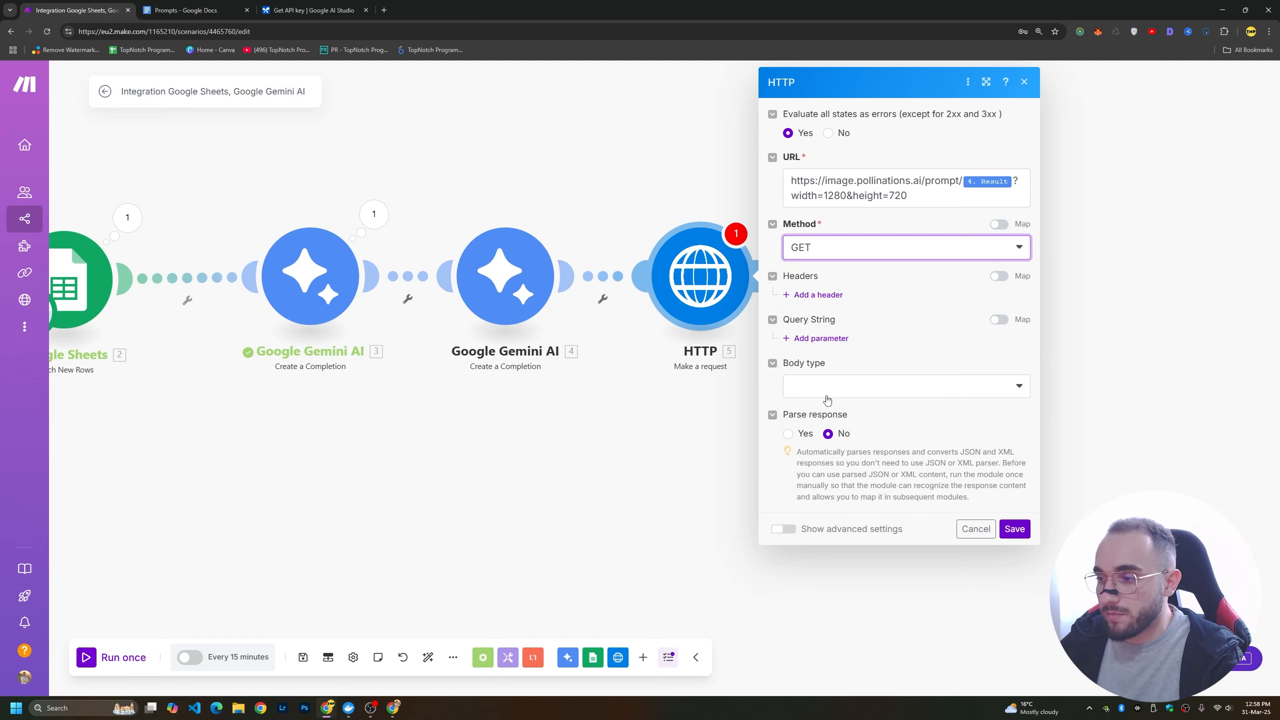
pyautogui.click(1013, 531)
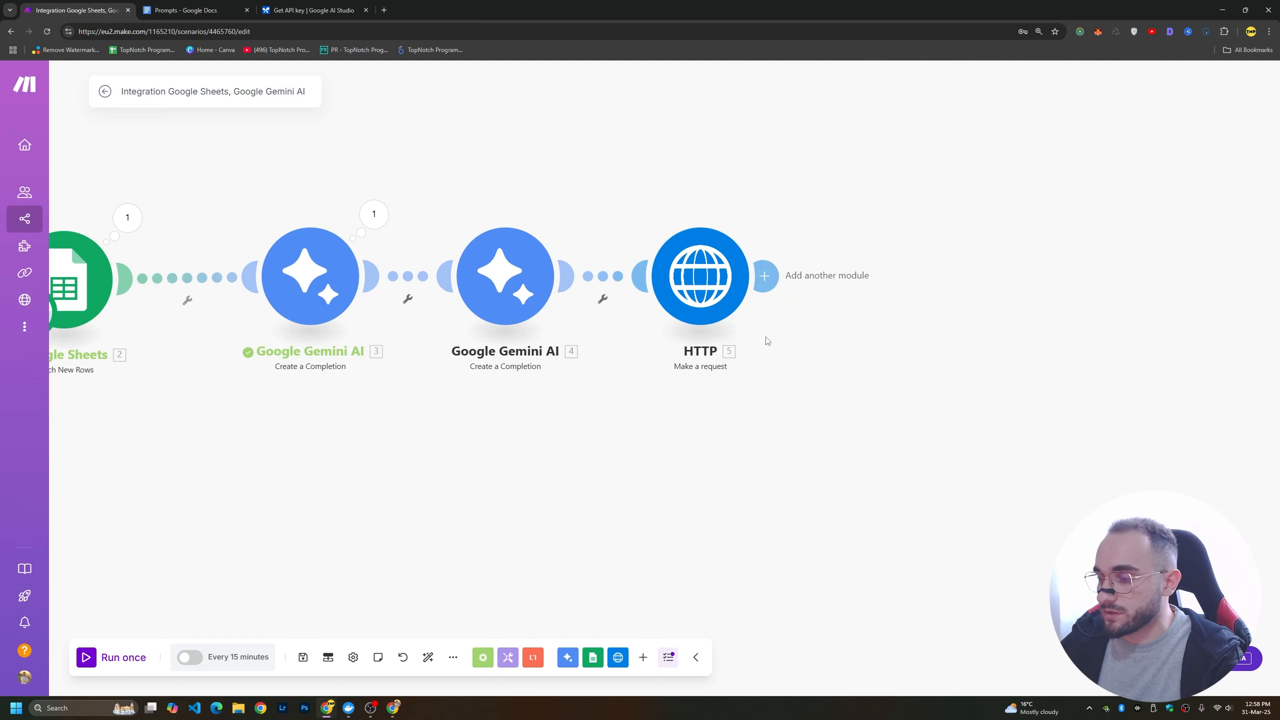
# Start adding a module after HTTP and copy the "Meta Title and Description Prompt" text from the Prompts document.
pyautogui.moveTo(711, 290); pyautogui.dragTo(593, 291)
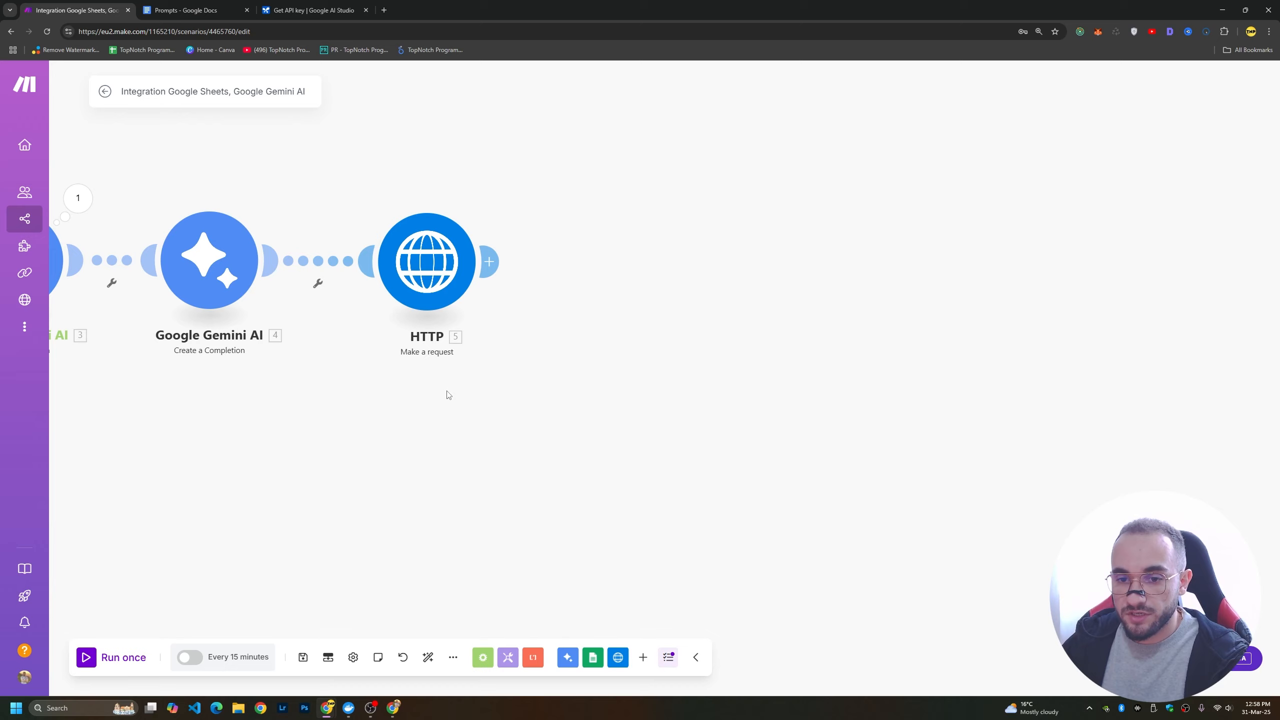
pyautogui.click(491, 261)
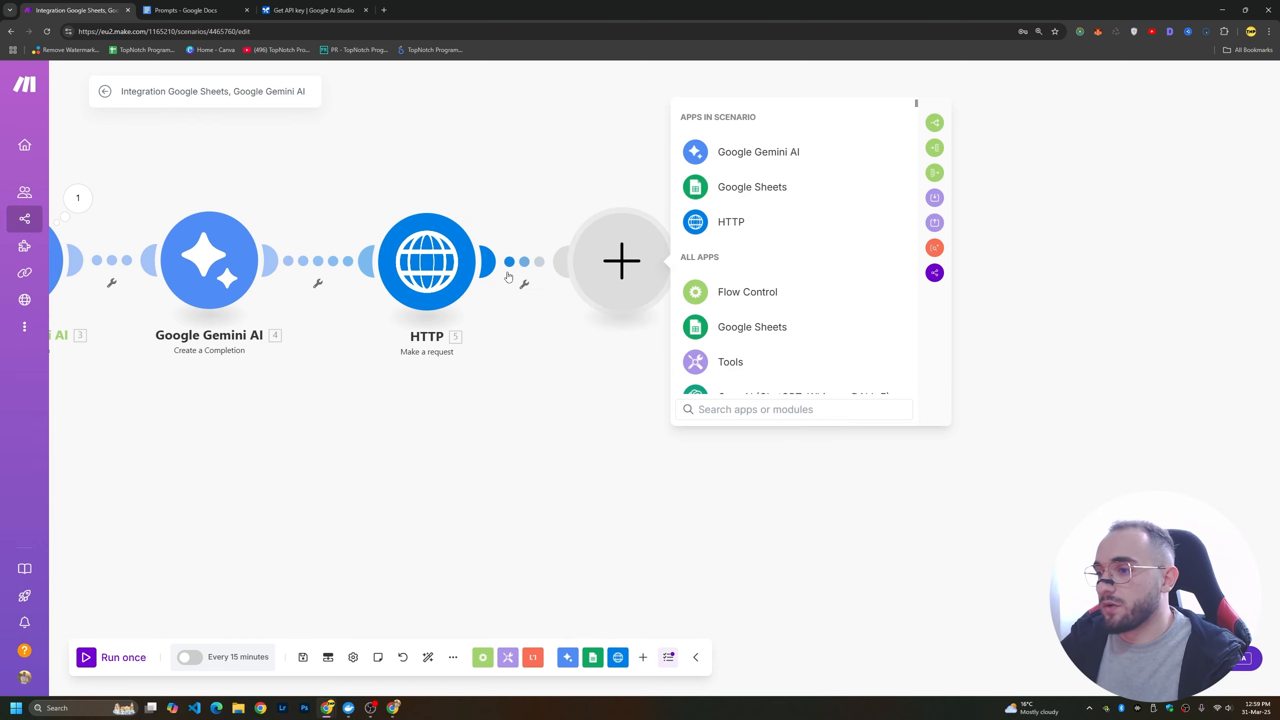
pyautogui.hotkey('ctrl', 'Tab')
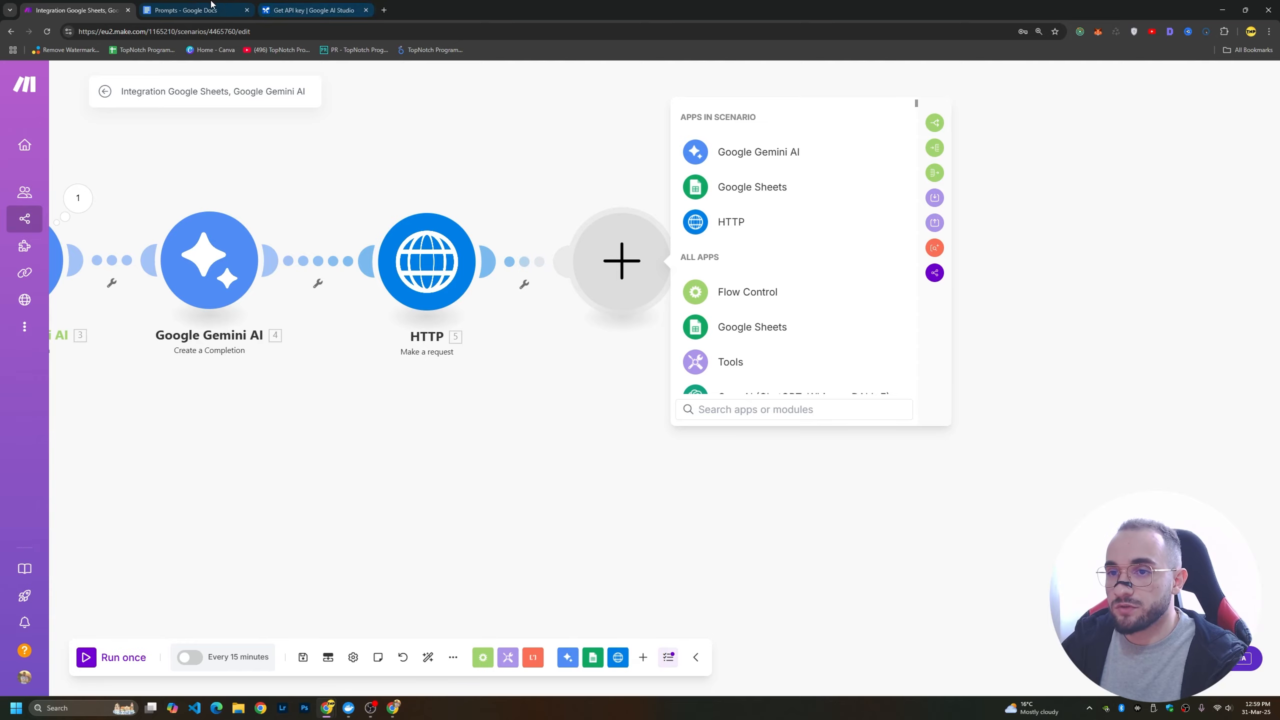
pyautogui.scroll(-3, 383, 276)
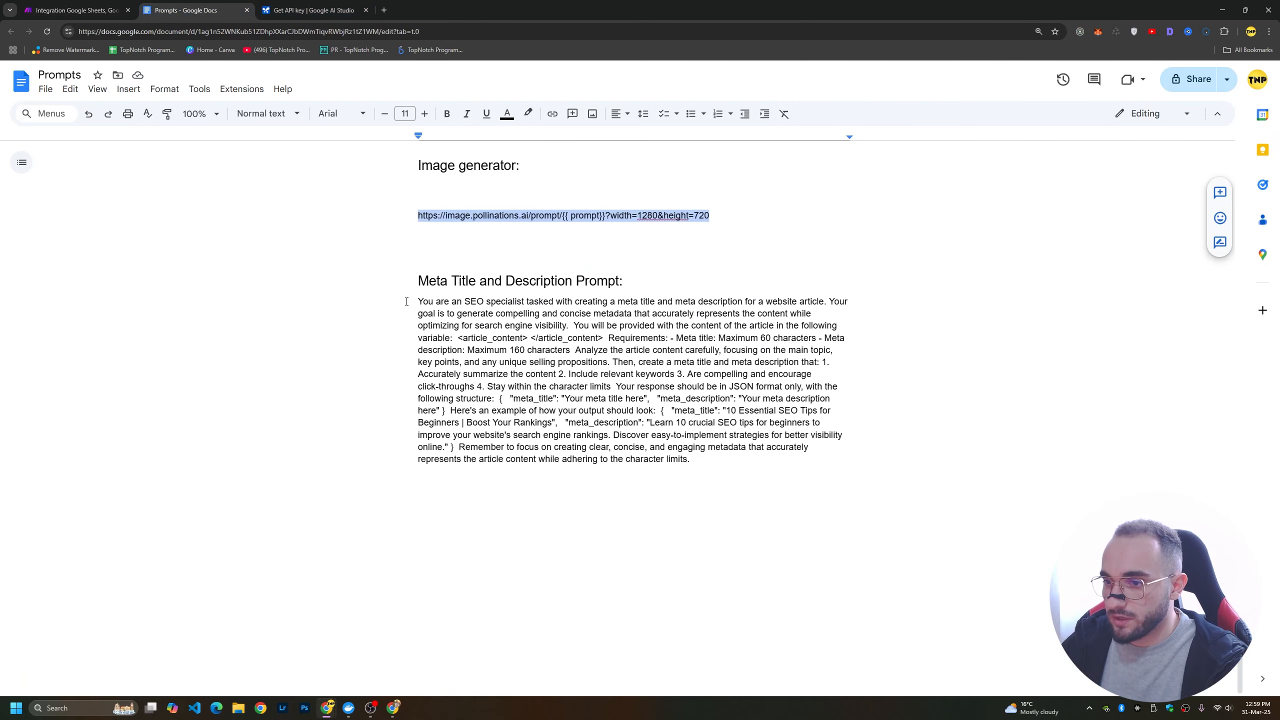
pyautogui.moveTo(406, 302); pyautogui.dragTo(733, 460)
pyautogui.hotkey('ctrl', 'shift', 'Tab')
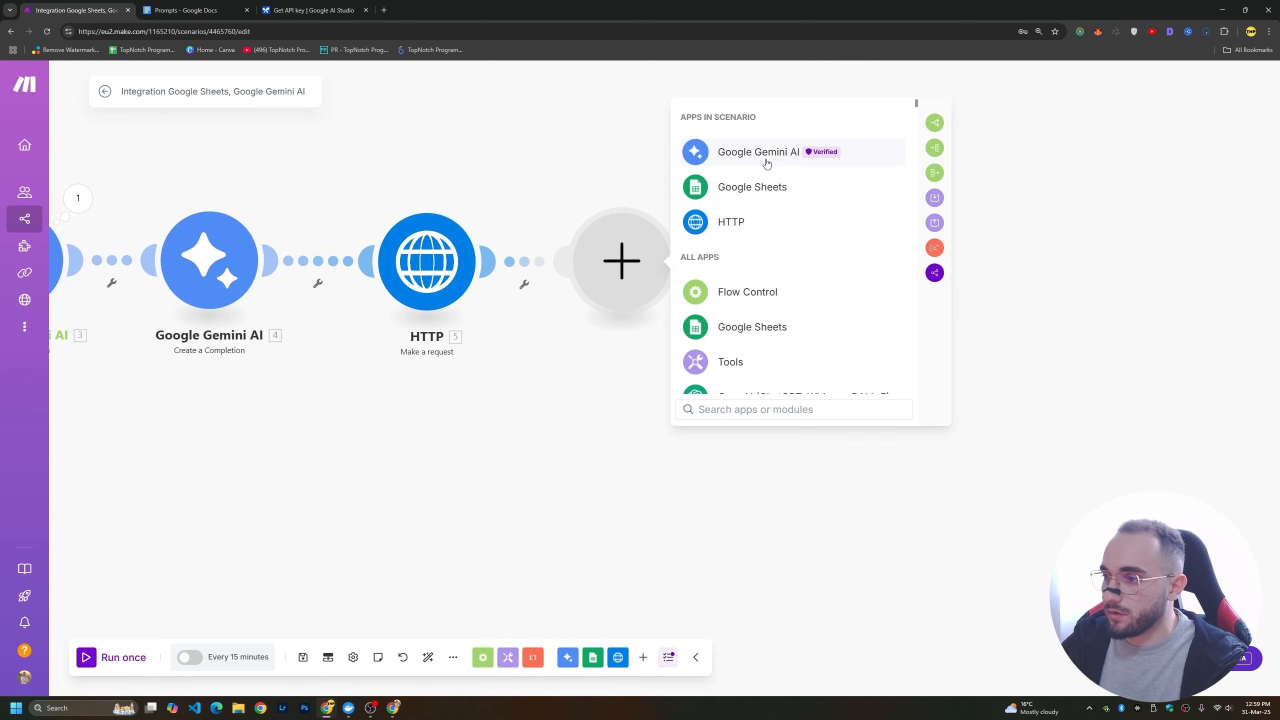
# Add a Google Gemini AI Create a Completion module after HTTP and set its AI model to Gemini 2.0 Flash.
pyautogui.click(766, 163)
pyautogui.click(766, 163)
pyautogui.click(823, 342)
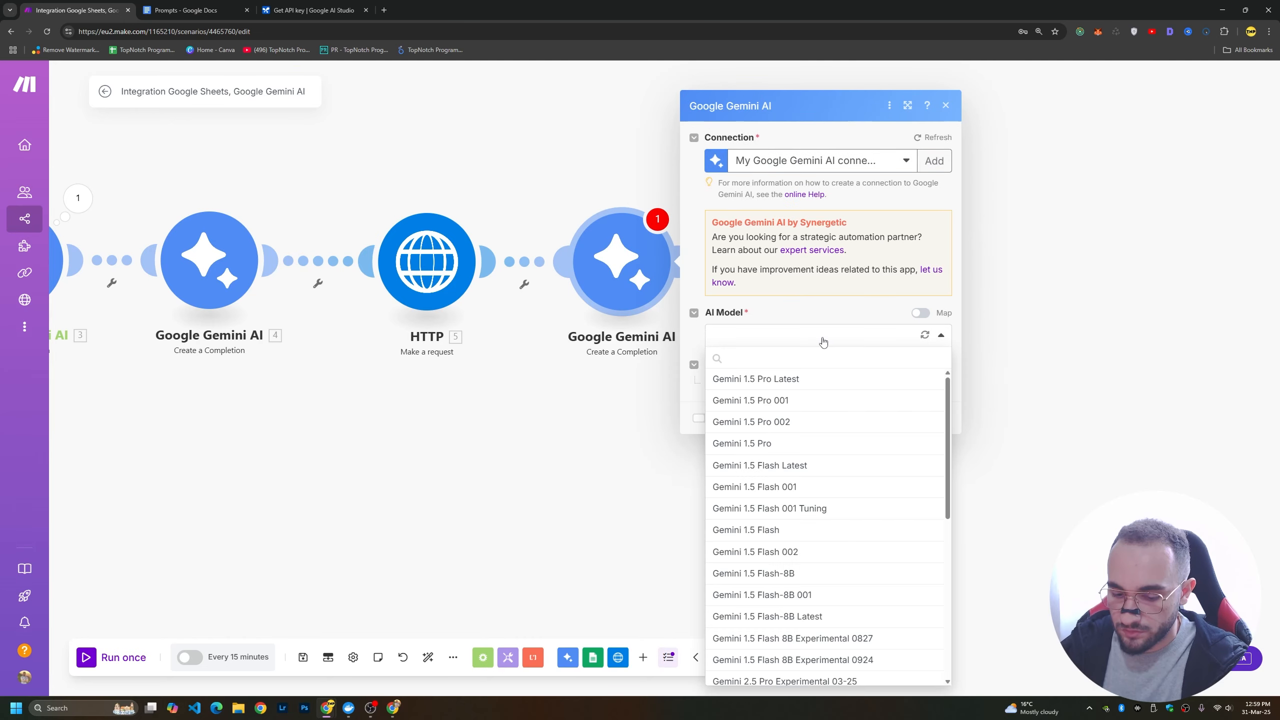
pyautogui.write('2.')
pyautogui.click(747, 422)
# Give the new Gemini module a User message of type Text containing the copied meta title and description prompt.
pyautogui.click(857, 490)
pyautogui.click(802, 533)
pyautogui.click(816, 543)
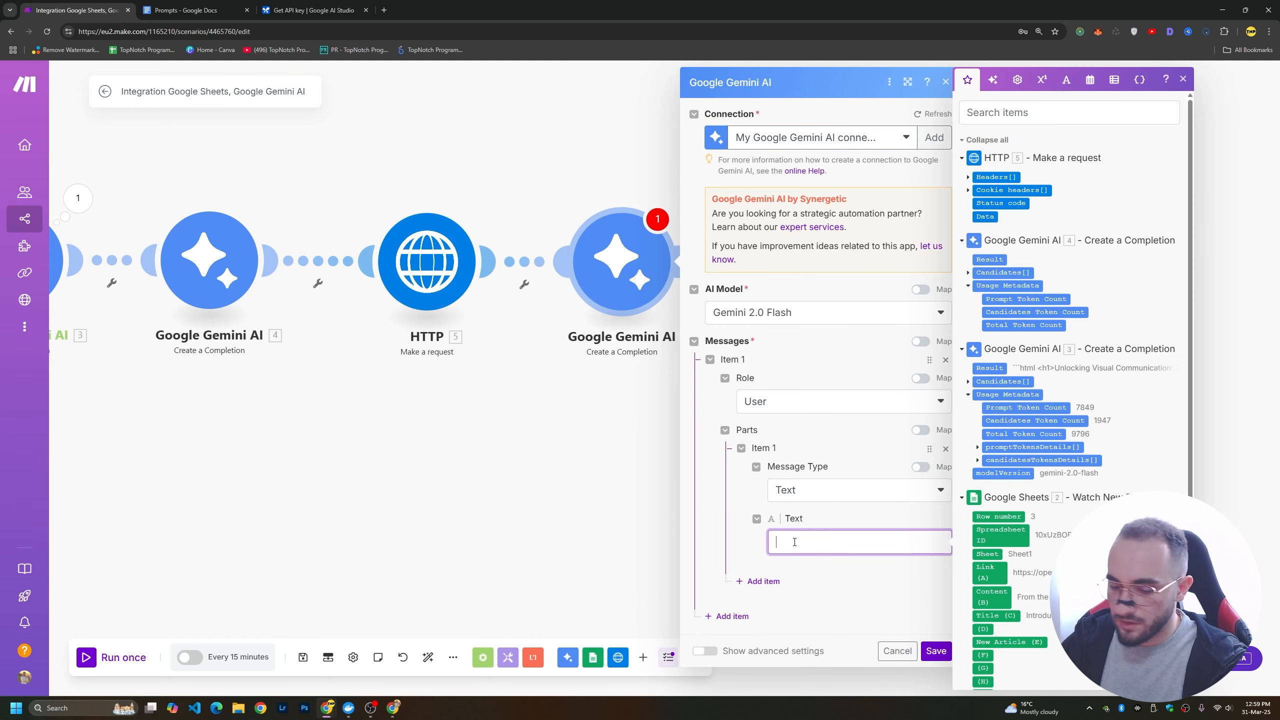
pyautogui.hotkey('ctrl', 'v')
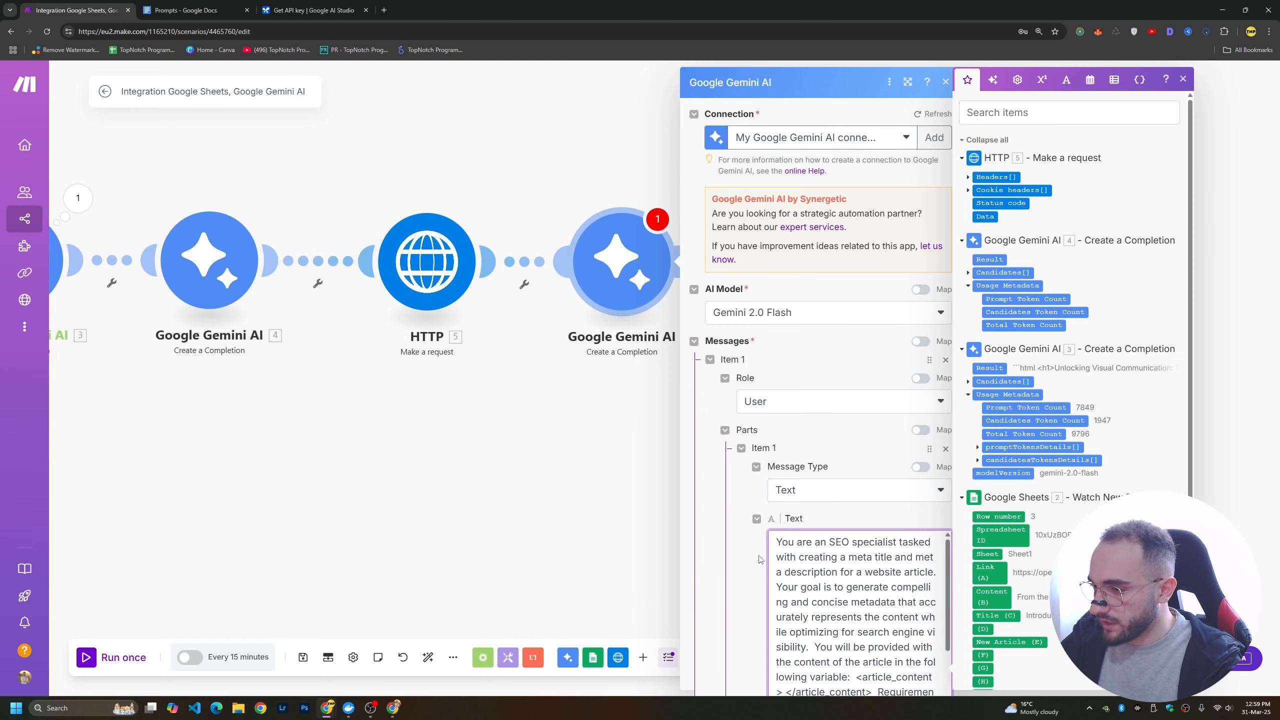
# Insert the Result of Gemini module 3 between the article_content tags of the meta prompt and save the module.
pyautogui.scroll(-10, 887, 549)
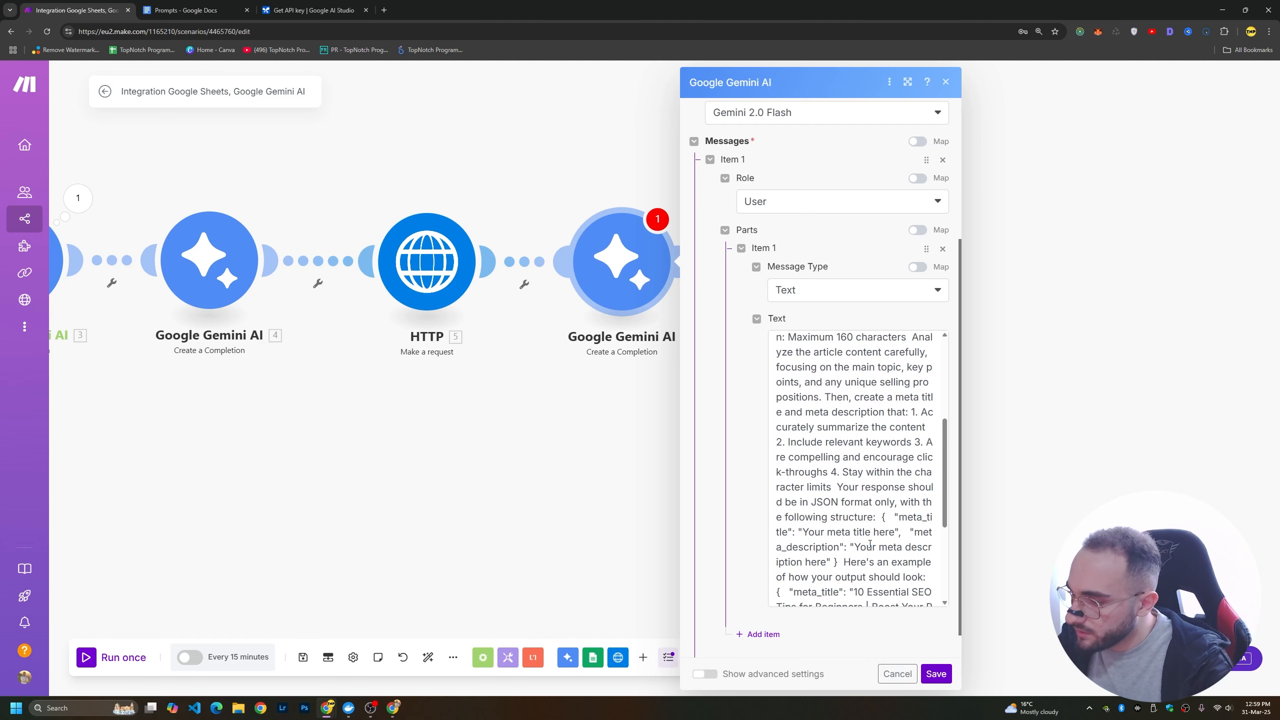
pyautogui.scroll(5, 870, 544)
pyautogui.moveTo(882, 477); pyautogui.dragTo(902, 492)
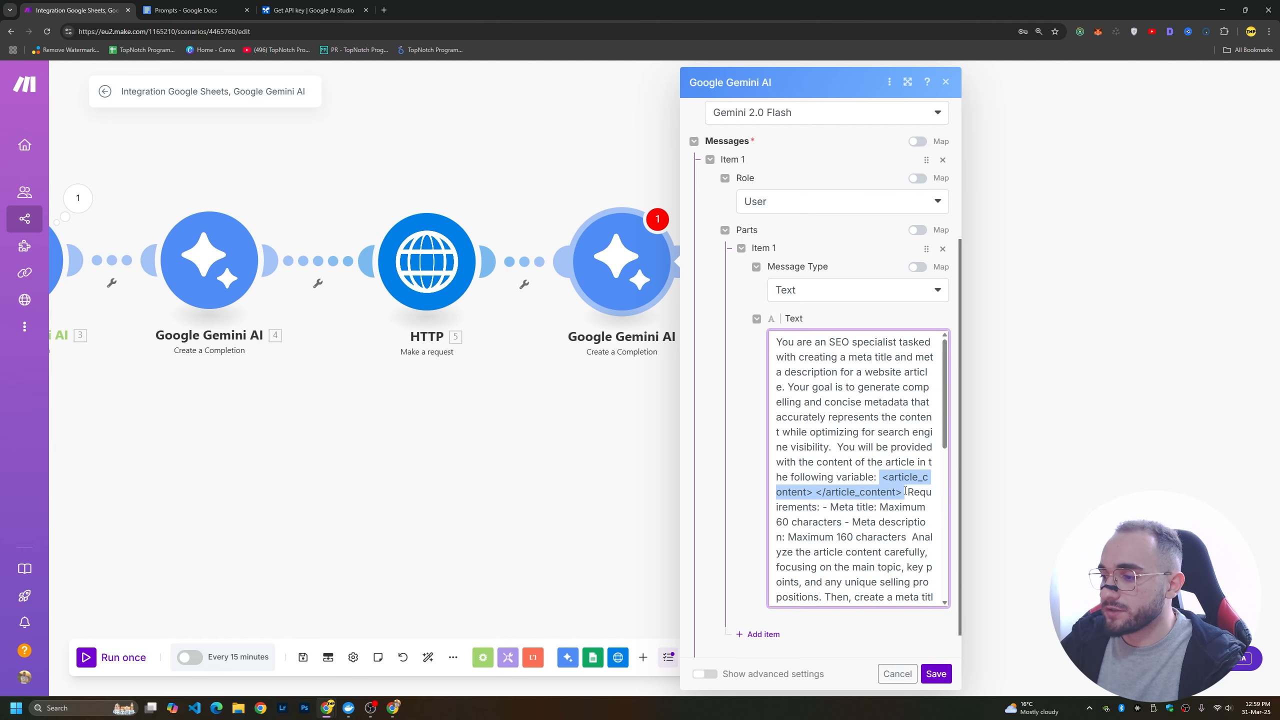
pyautogui.click(813, 492)
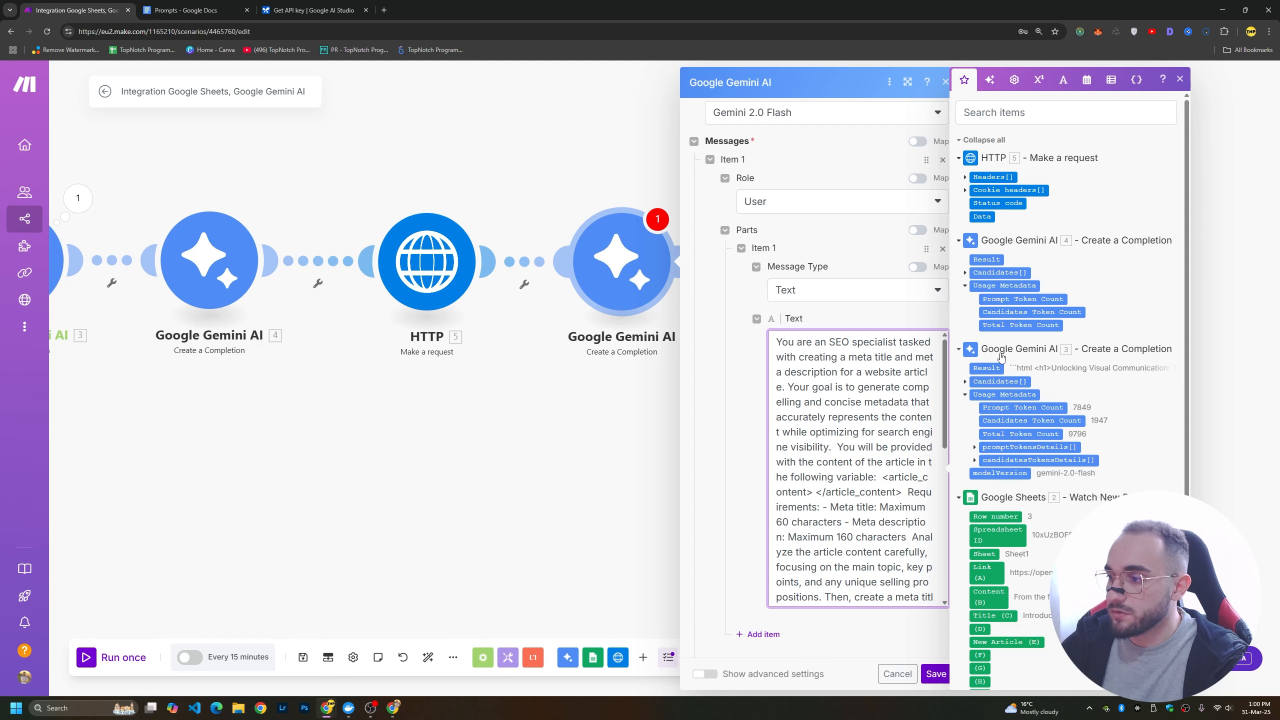
pyautogui.moveTo(990, 370); pyautogui.dragTo(907, 401)
pyautogui.moveTo(821, 500); pyautogui.dragTo(811, 495)
pyautogui.scroll(-1, 893, 645)
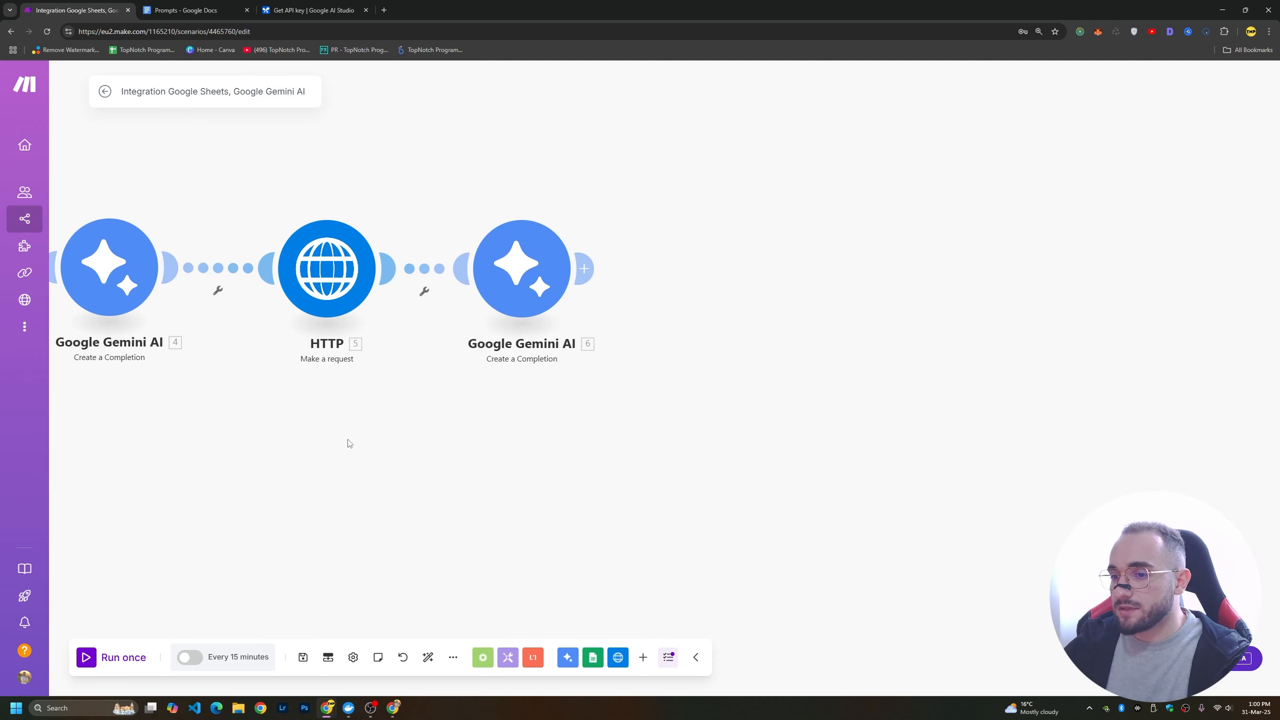
pyautogui.moveTo(348, 443); pyautogui.dragTo(255, 426)
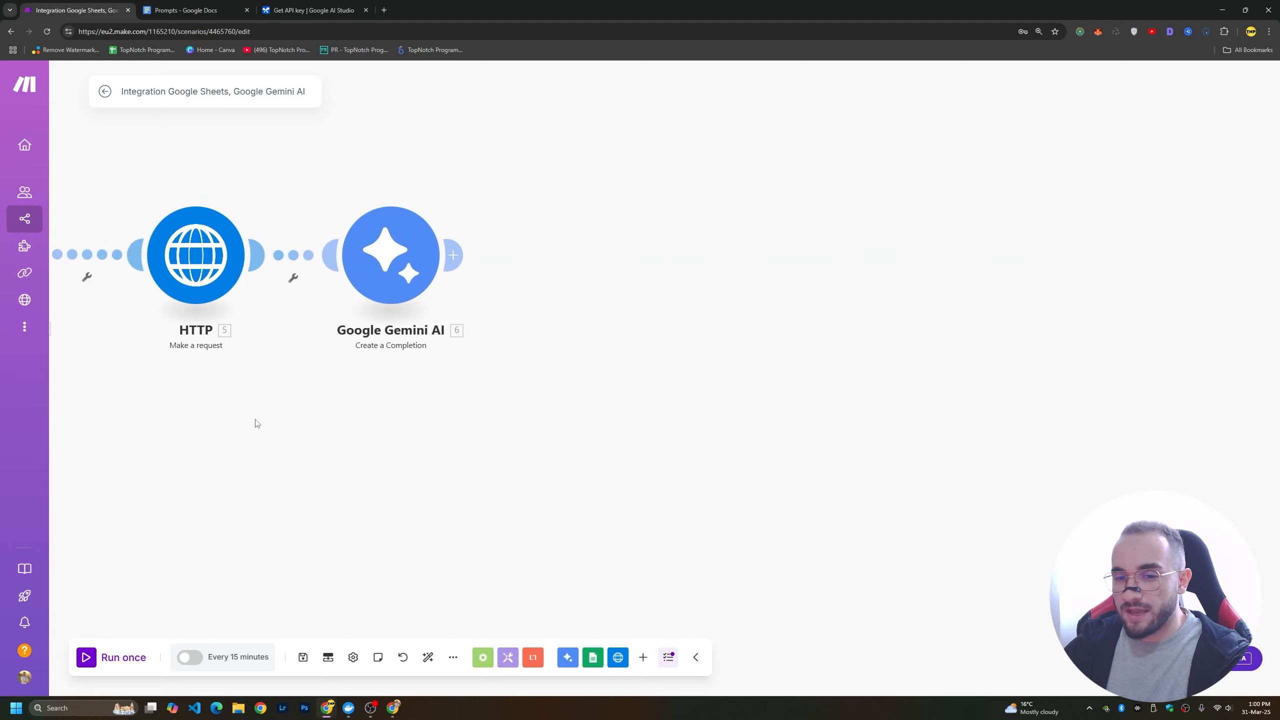
pyautogui.click(453, 255)
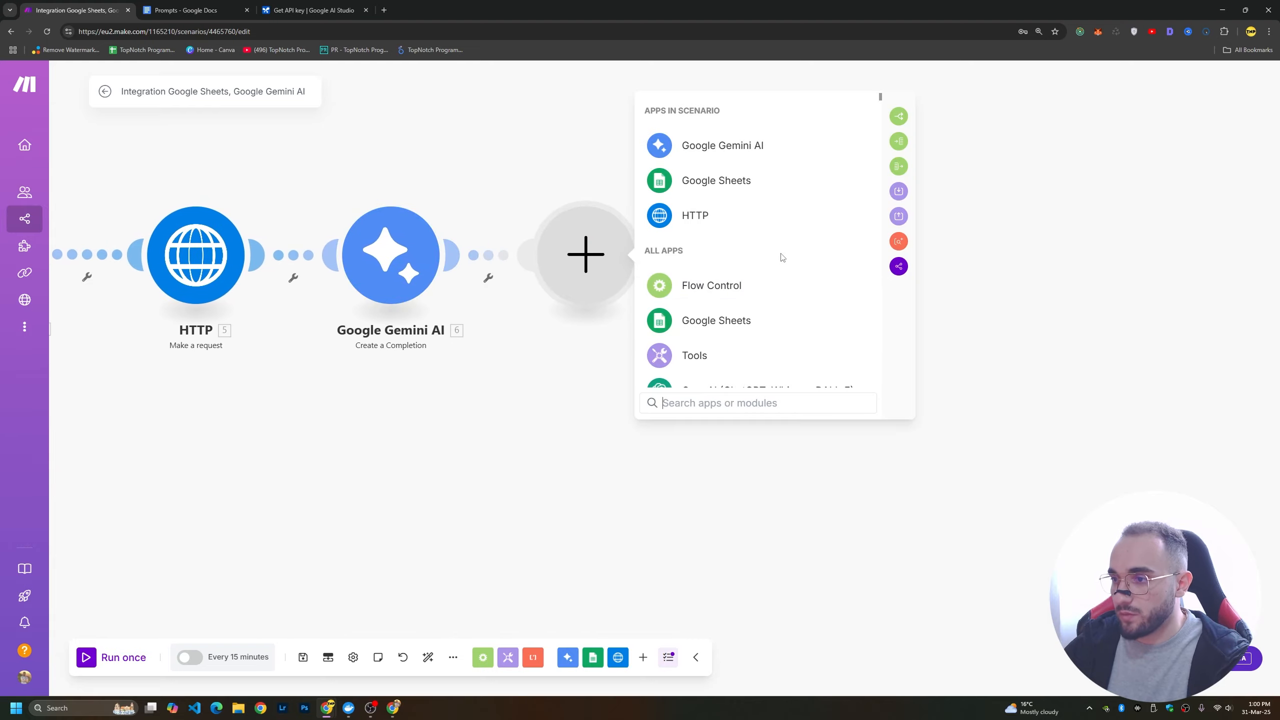
pyautogui.click(530, 347)
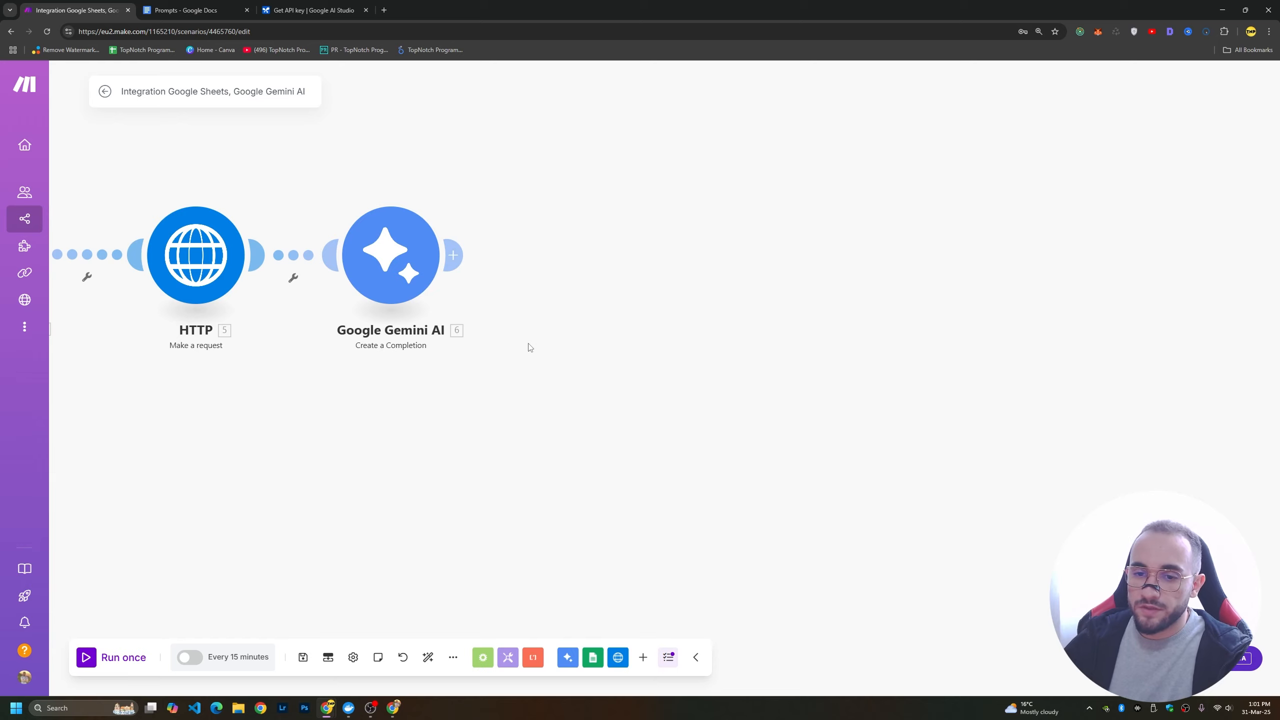
# Add a Google Docs Create a Document module after the last Gemini module.
pyautogui.click(454, 243)
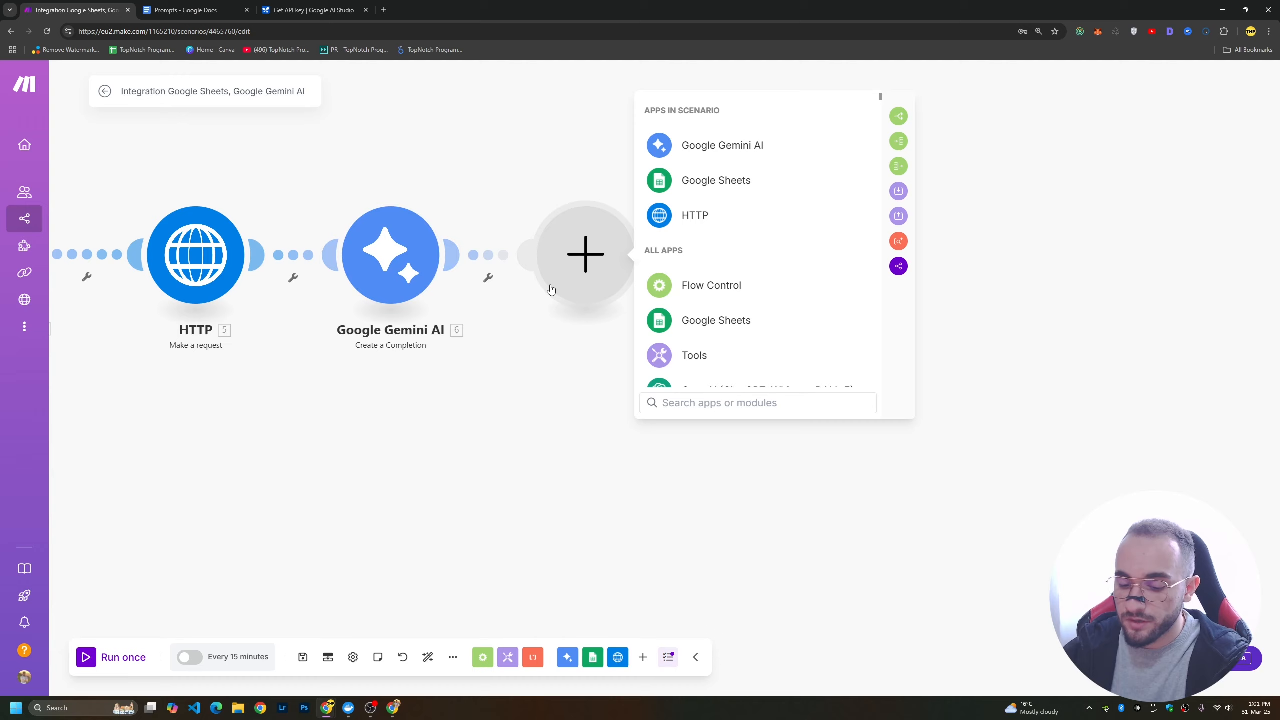
pyautogui.write('driv')
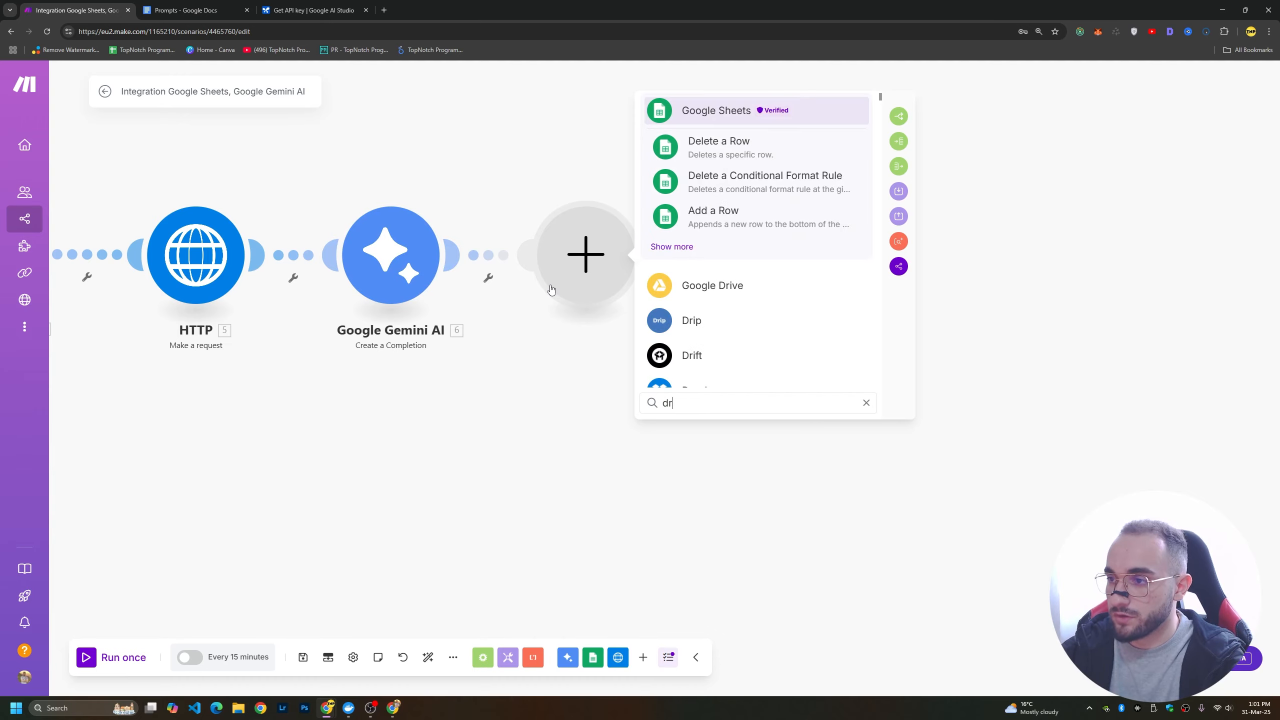
pyautogui.press('BackSpace')
pyautogui.press('BackSpace')
pyautogui.press('BackSpace')
pyautogui.write('o')
pyautogui.click(729, 119)
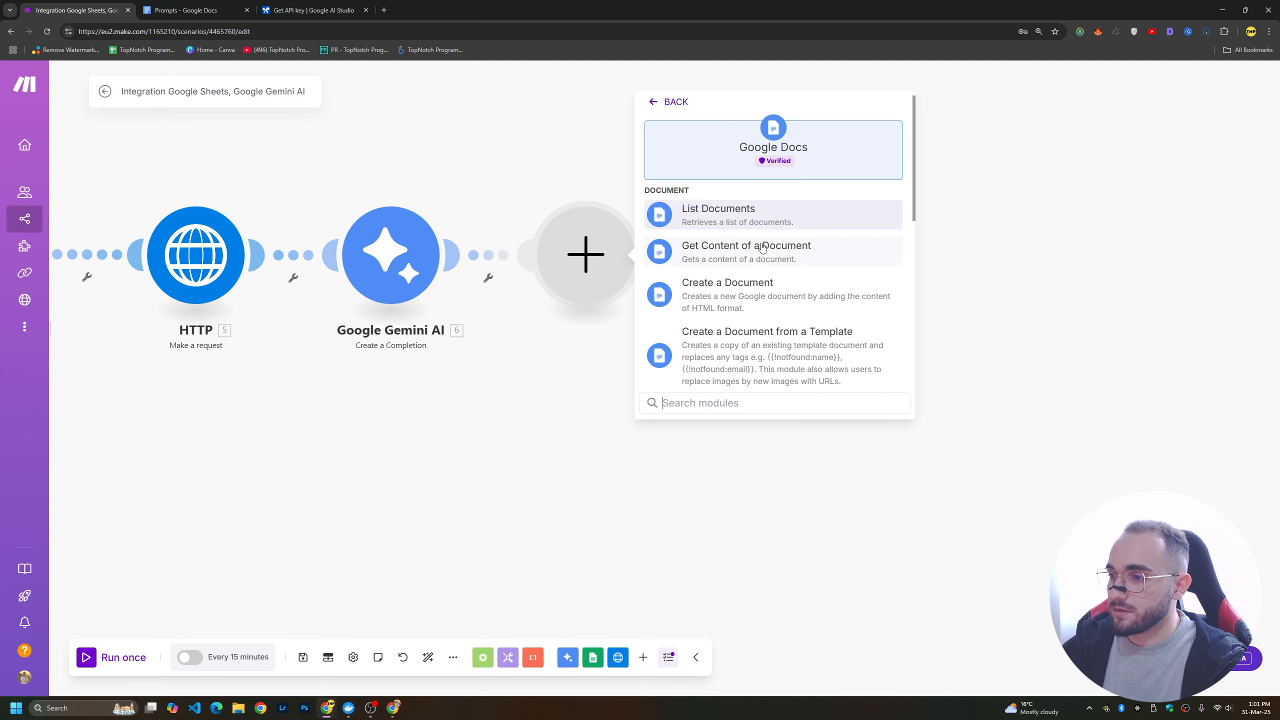
pyautogui.click(733, 290)
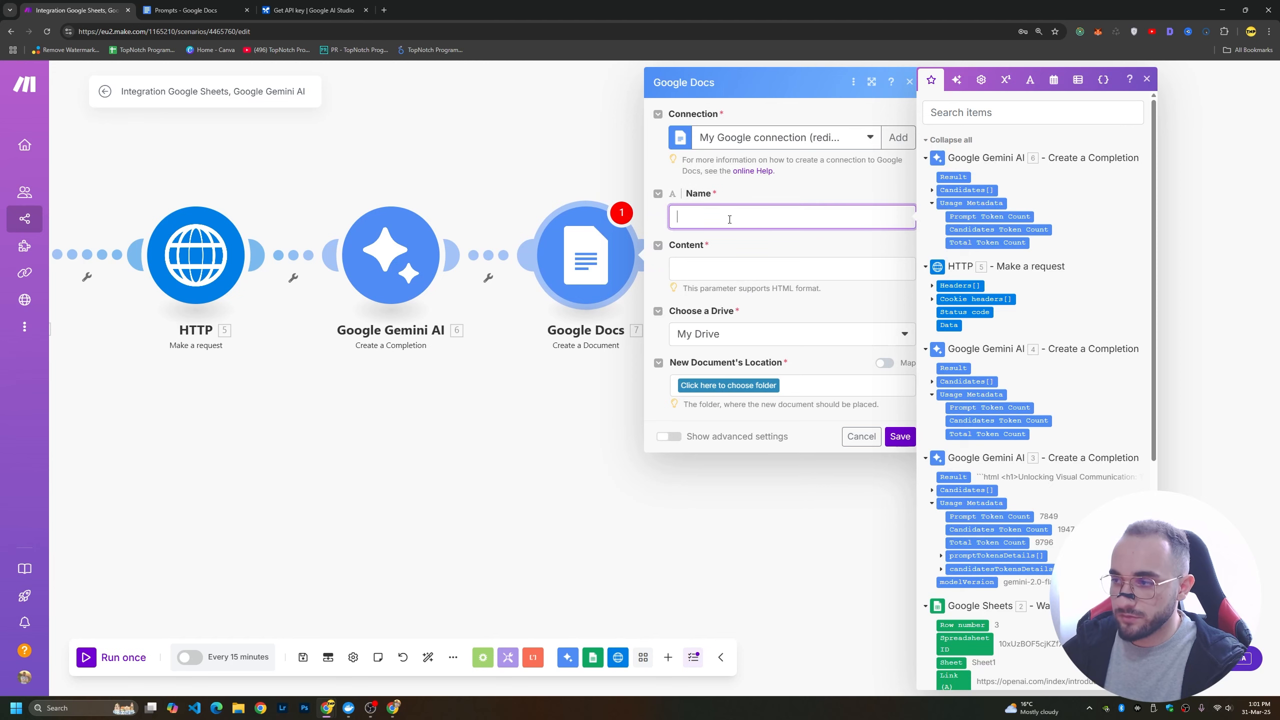
# Set the new document's name to "New Article: " followed by the Google Sheets Title (C) value.
pyautogui.write('Art')
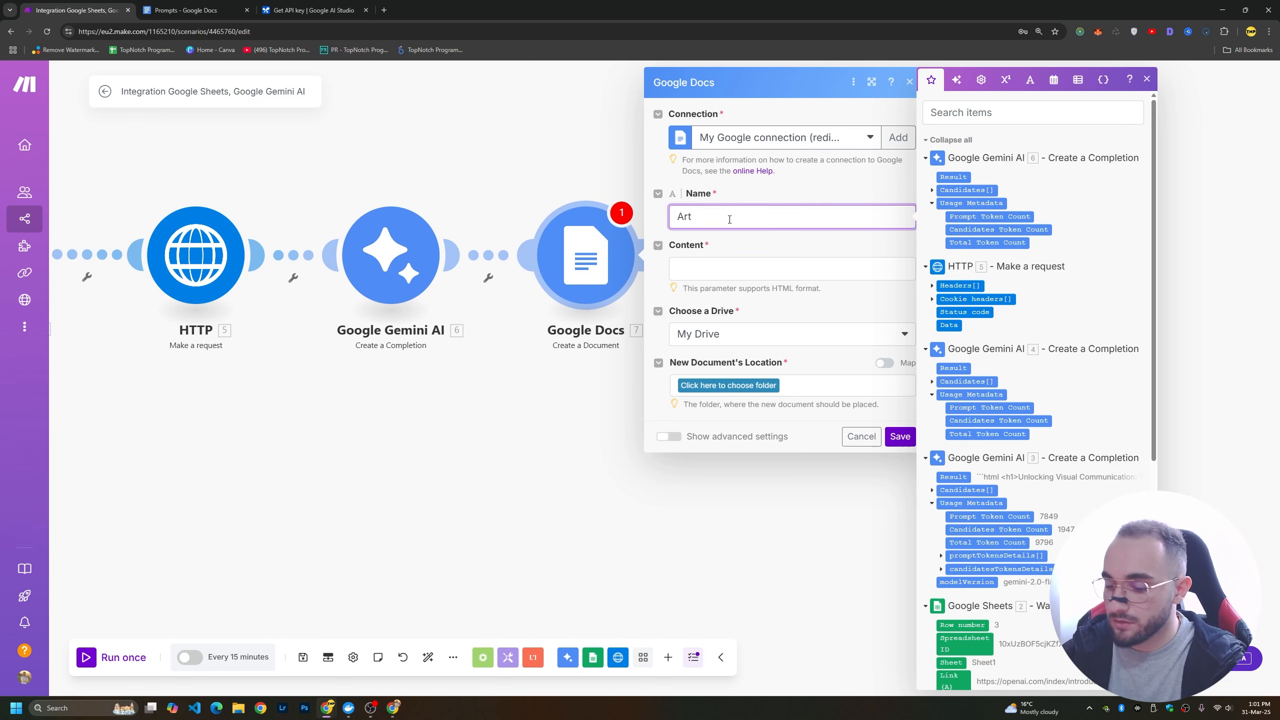
pyautogui.write('icle:')
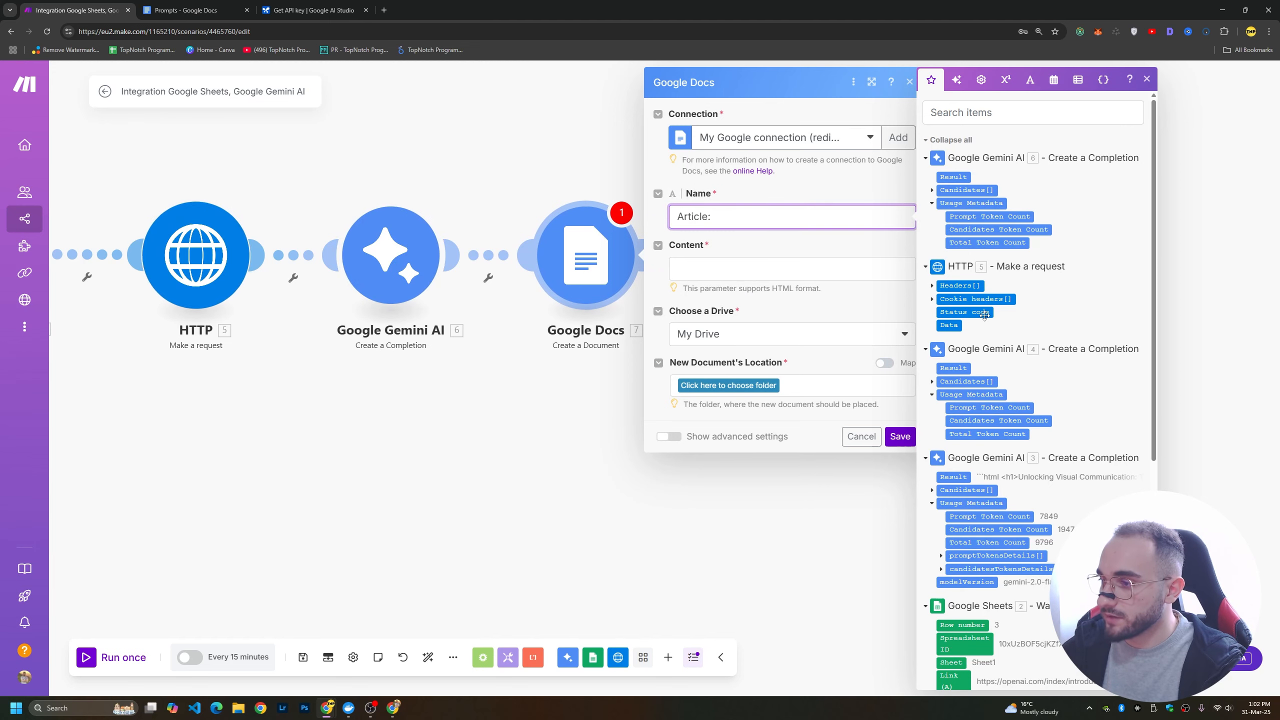
pyautogui.scroll(-5, 963, 242)
pyautogui.click(679, 216)
pyautogui.write('New')
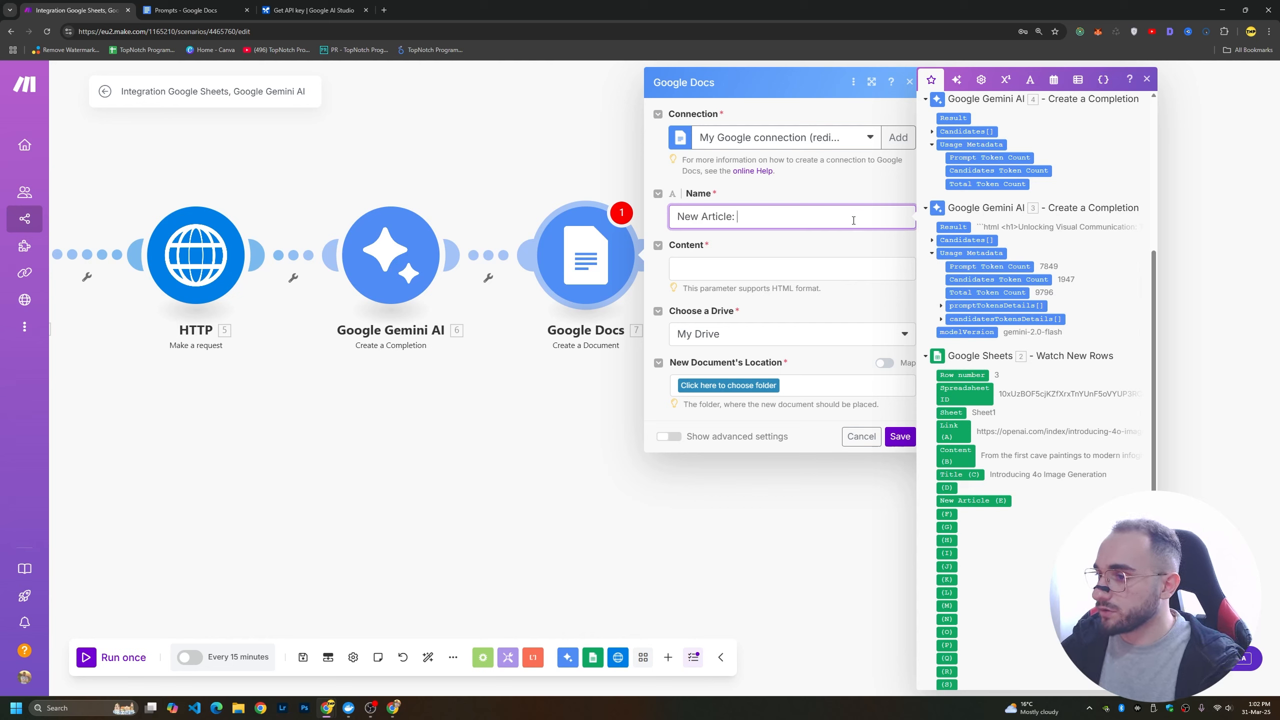
pyautogui.click(959, 475)
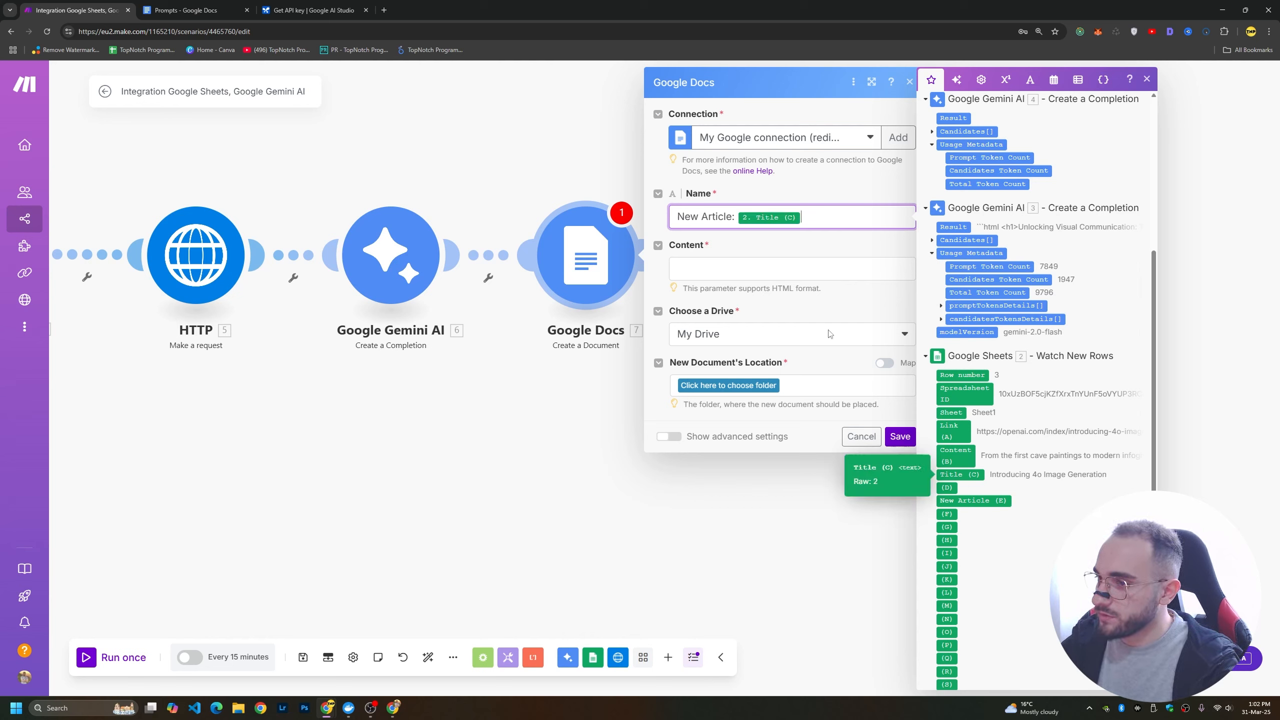
# Fill the document content with the Results of Gemini modules 6 and 3, following each with a line of dashes.
pyautogui.click(745, 268)
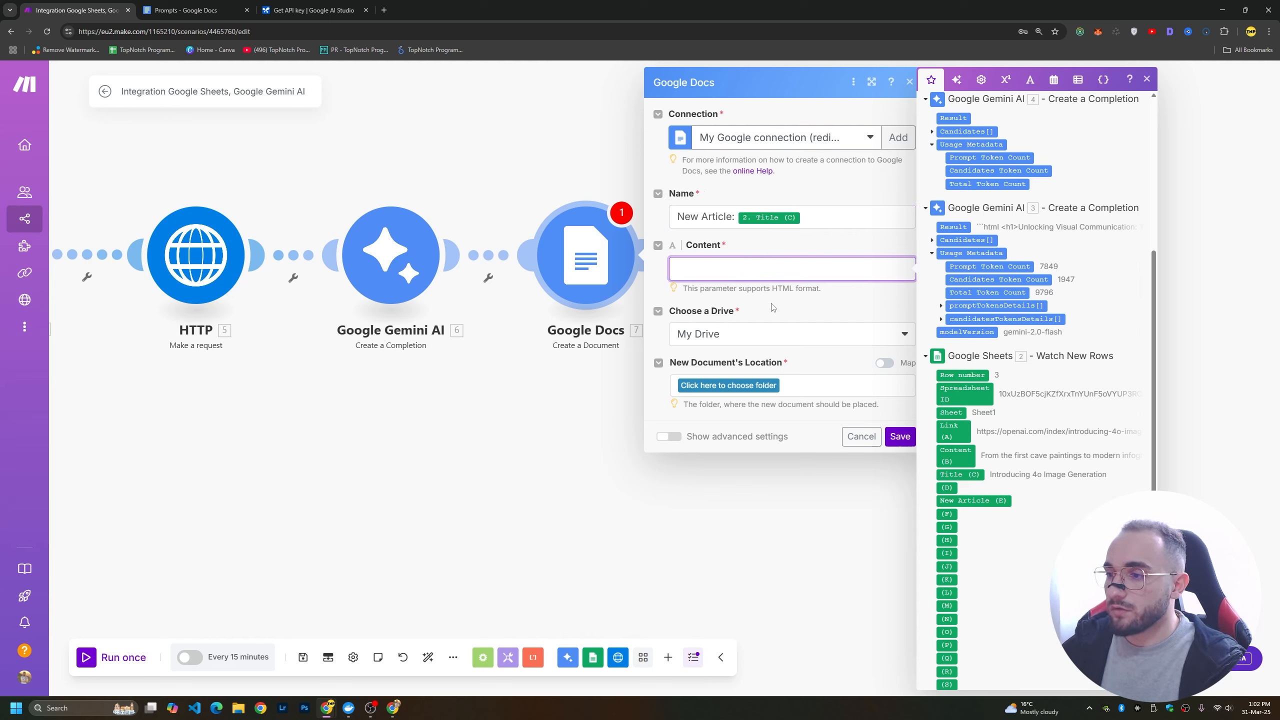
pyautogui.scroll(3, 983, 311)
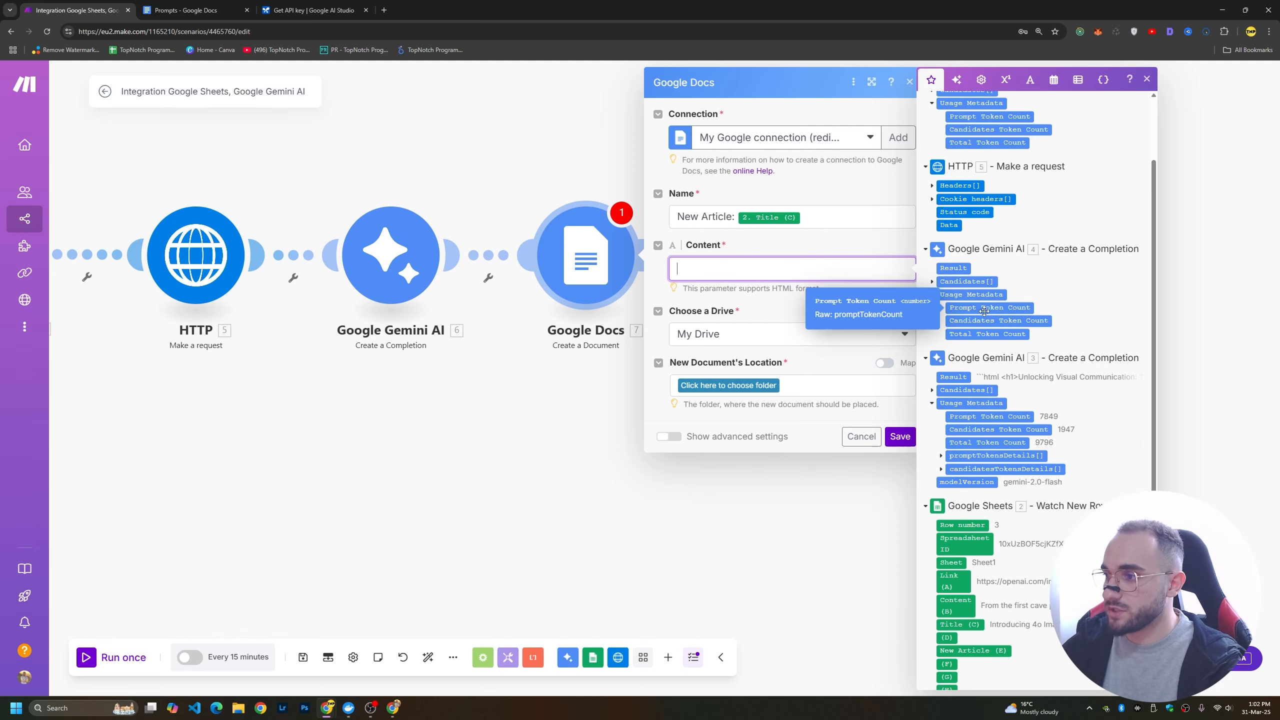
pyautogui.scroll(2, 984, 311)
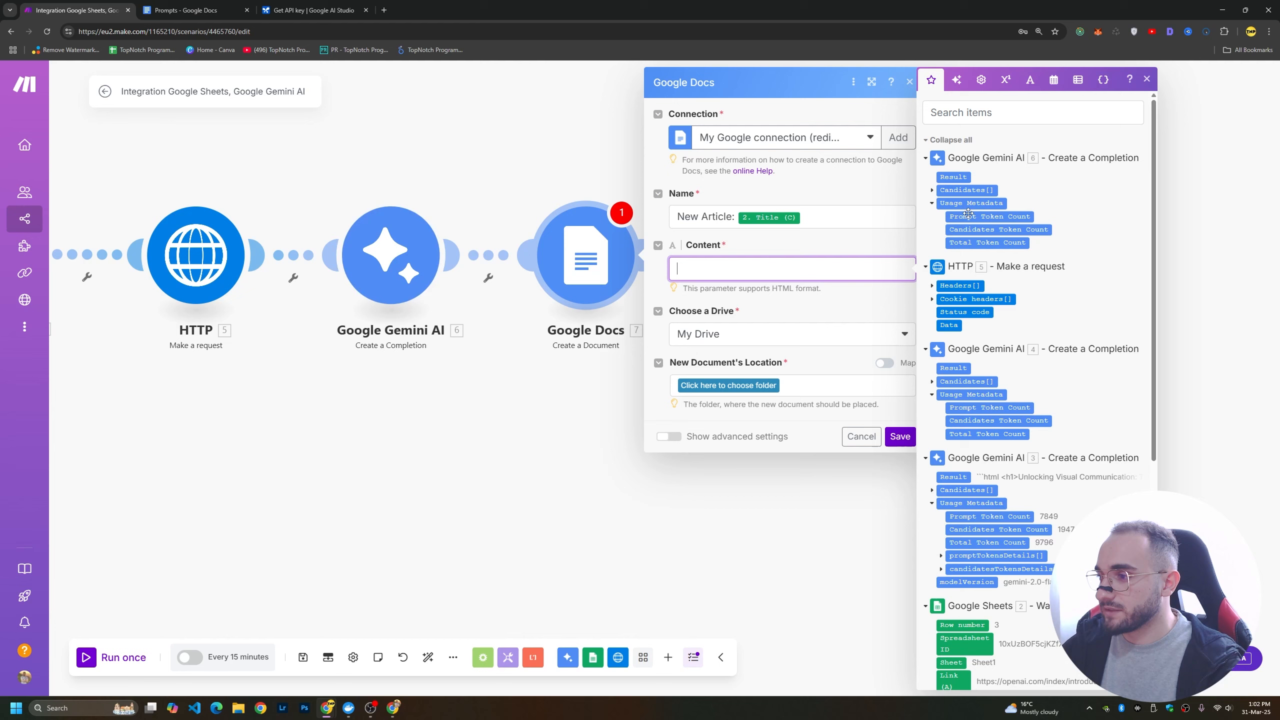
pyautogui.moveTo(953, 178); pyautogui.dragTo(703, 269)
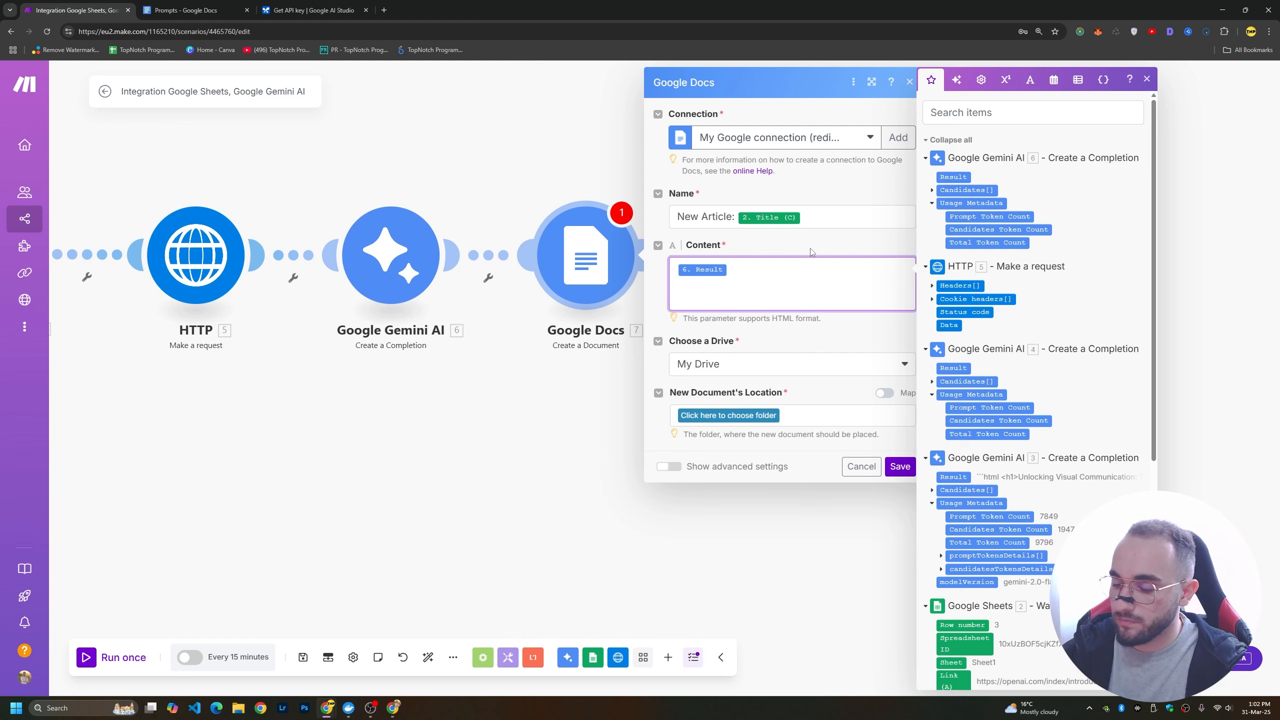
pyautogui.write('-------------------------------')
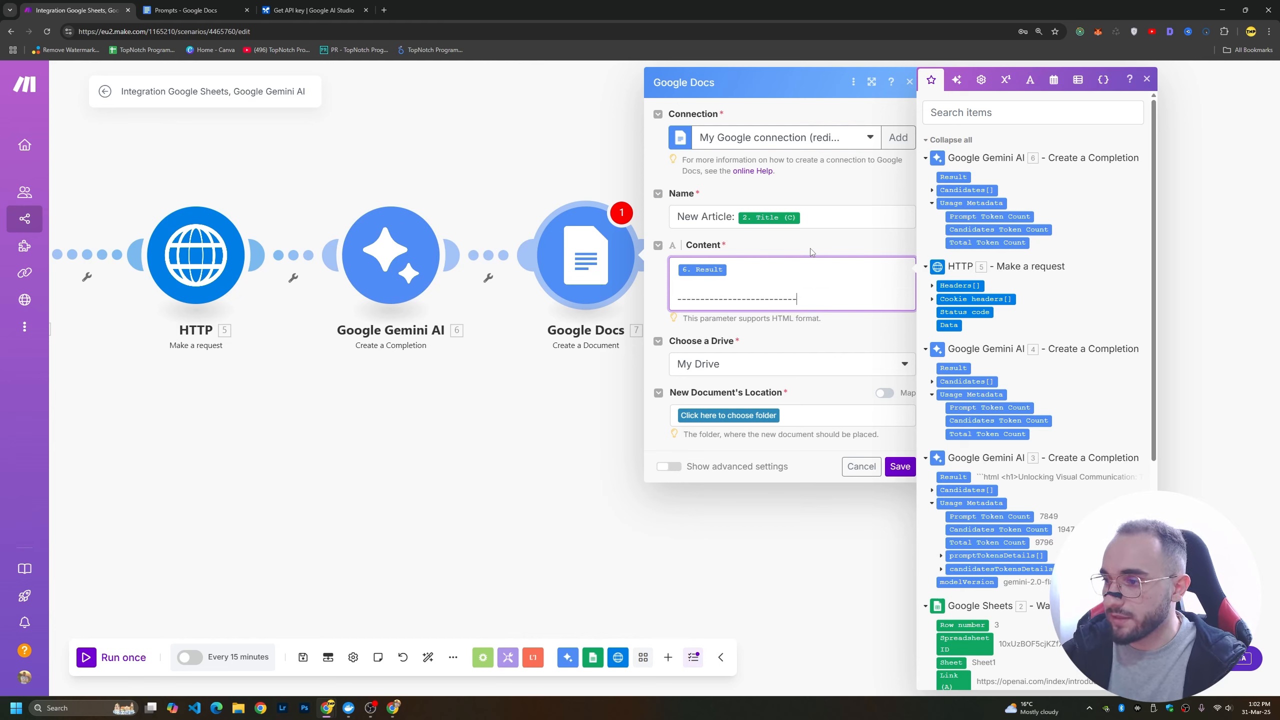
pyautogui.press('Return')
pyautogui.press('Return')
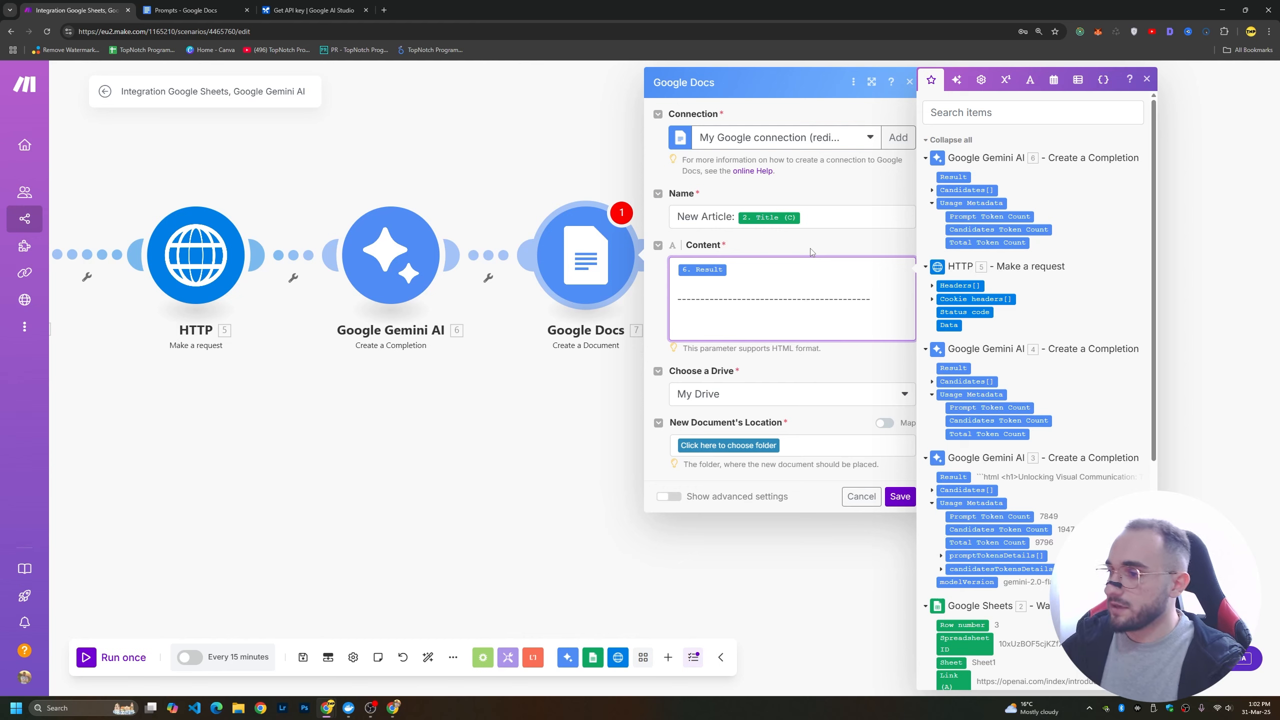
pyautogui.press('Return')
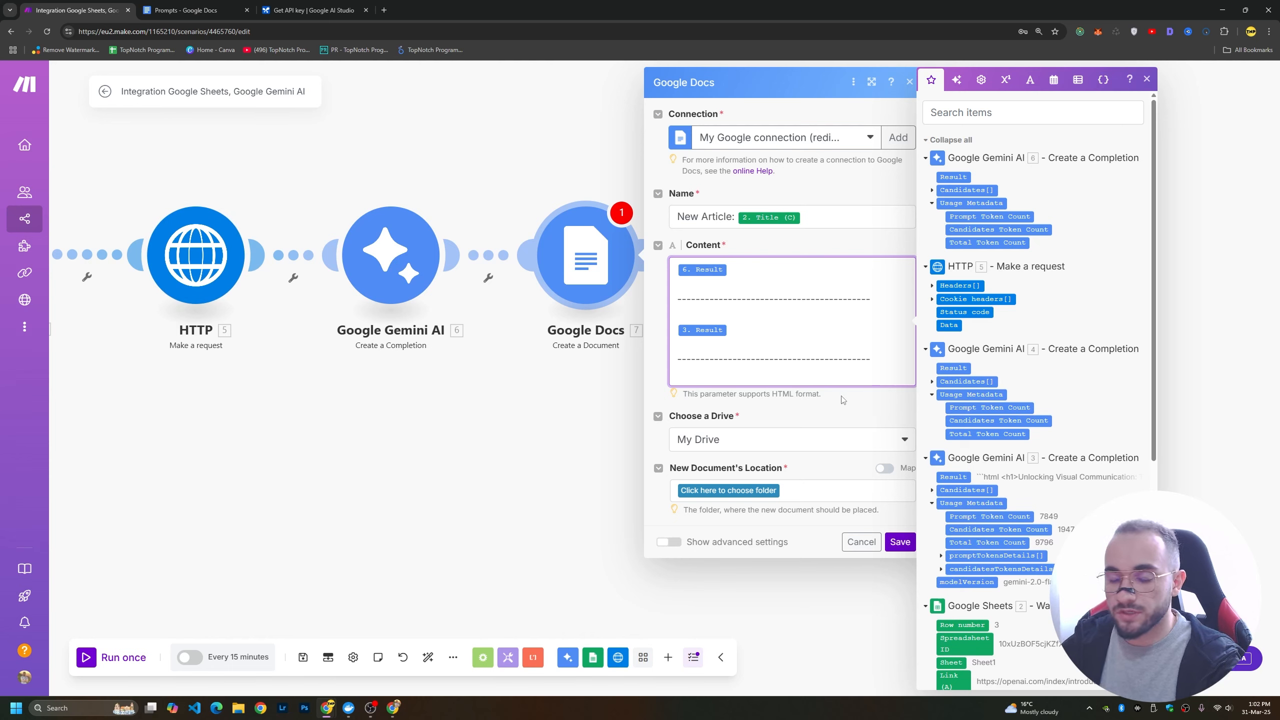
# Set the new document's location to the root folder of My Drive and save the Google Docs module.
pyautogui.click(750, 499)
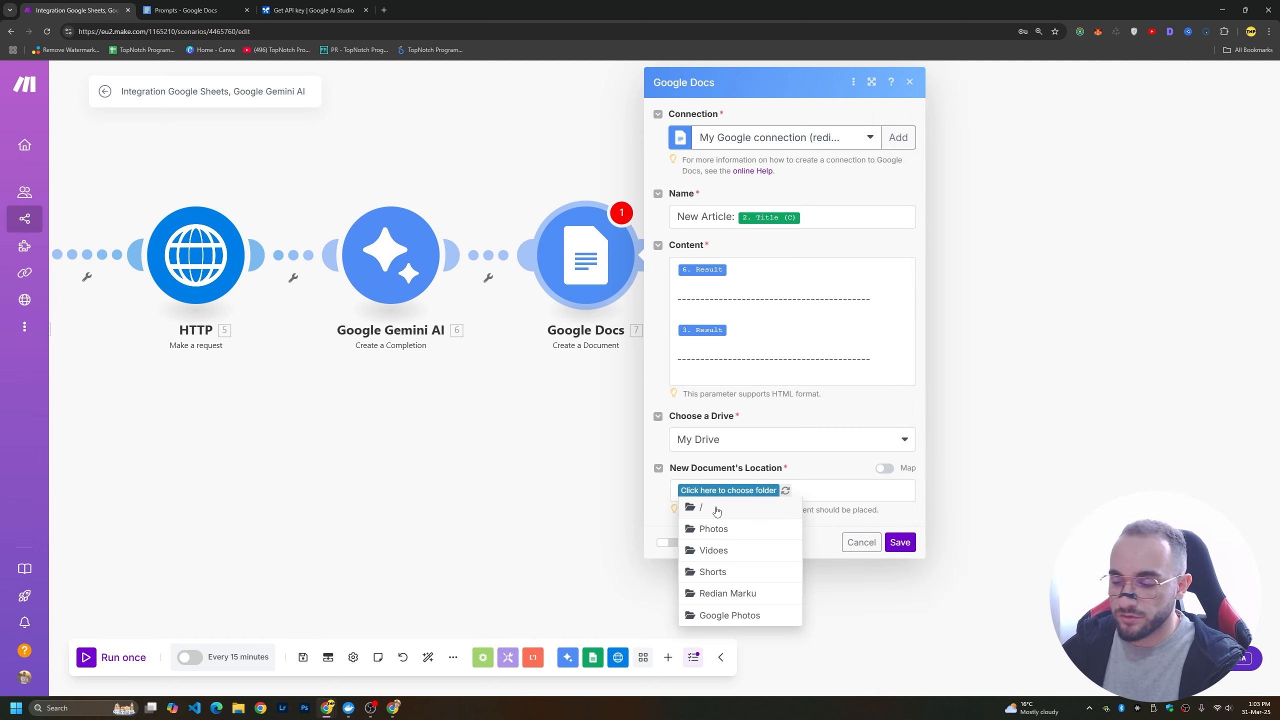
pyautogui.click(716, 509)
pyautogui.click(900, 542)
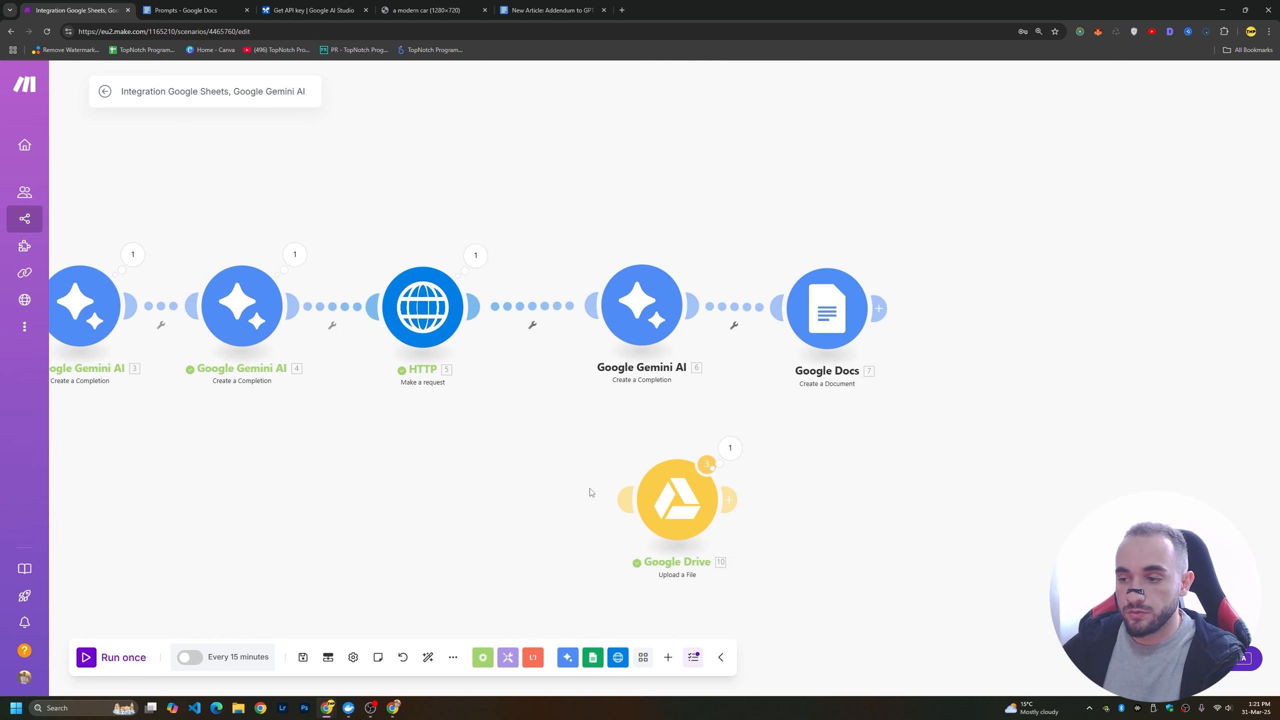
# Unlink Gemini module 6 from the HTTP module and shift it and the Google Docs module away to leave a gap.
pyautogui.moveTo(665, 502); pyautogui.dragTo(544, 483)
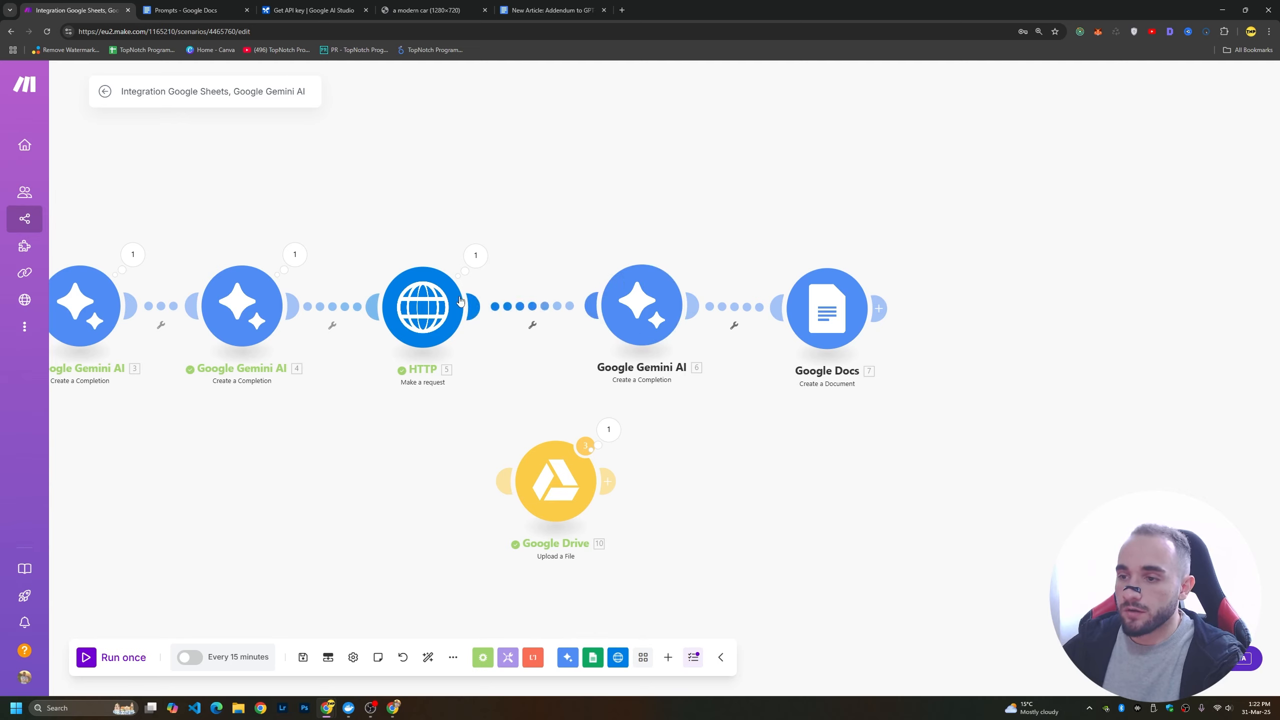
pyautogui.rightClick(531, 309)
pyautogui.click(552, 337)
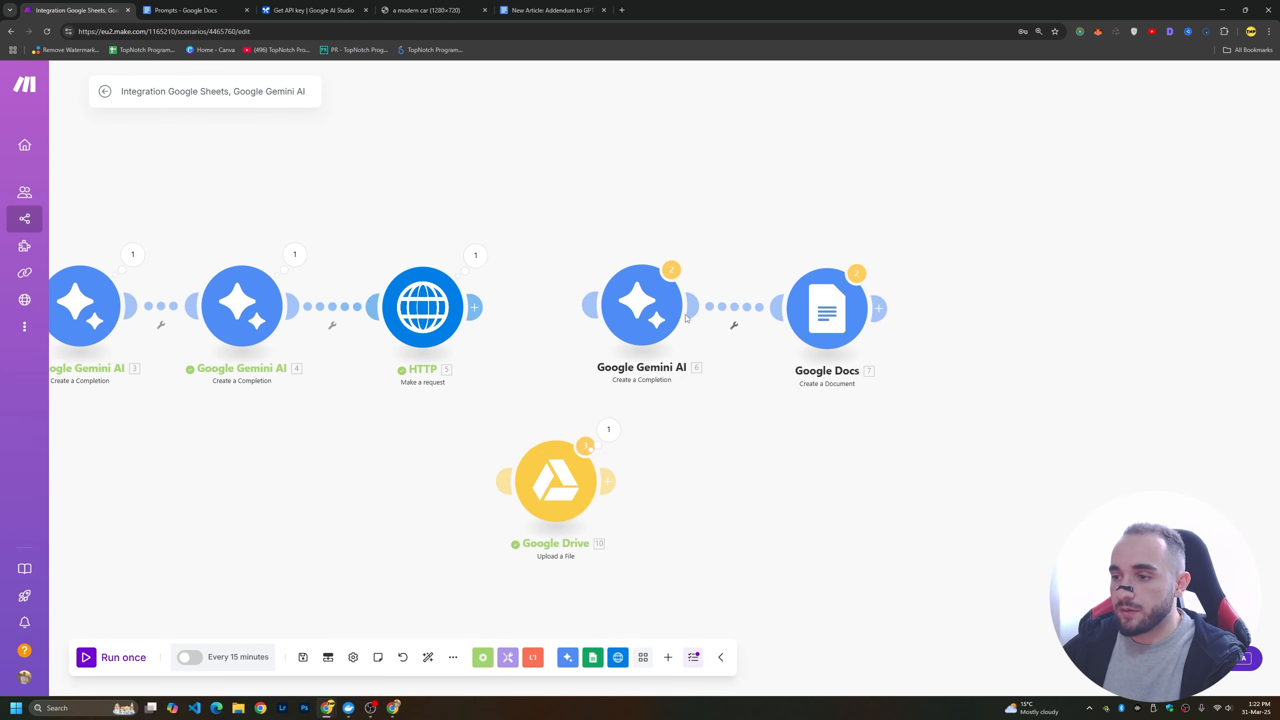
pyautogui.moveTo(829, 315); pyautogui.dragTo(981, 315)
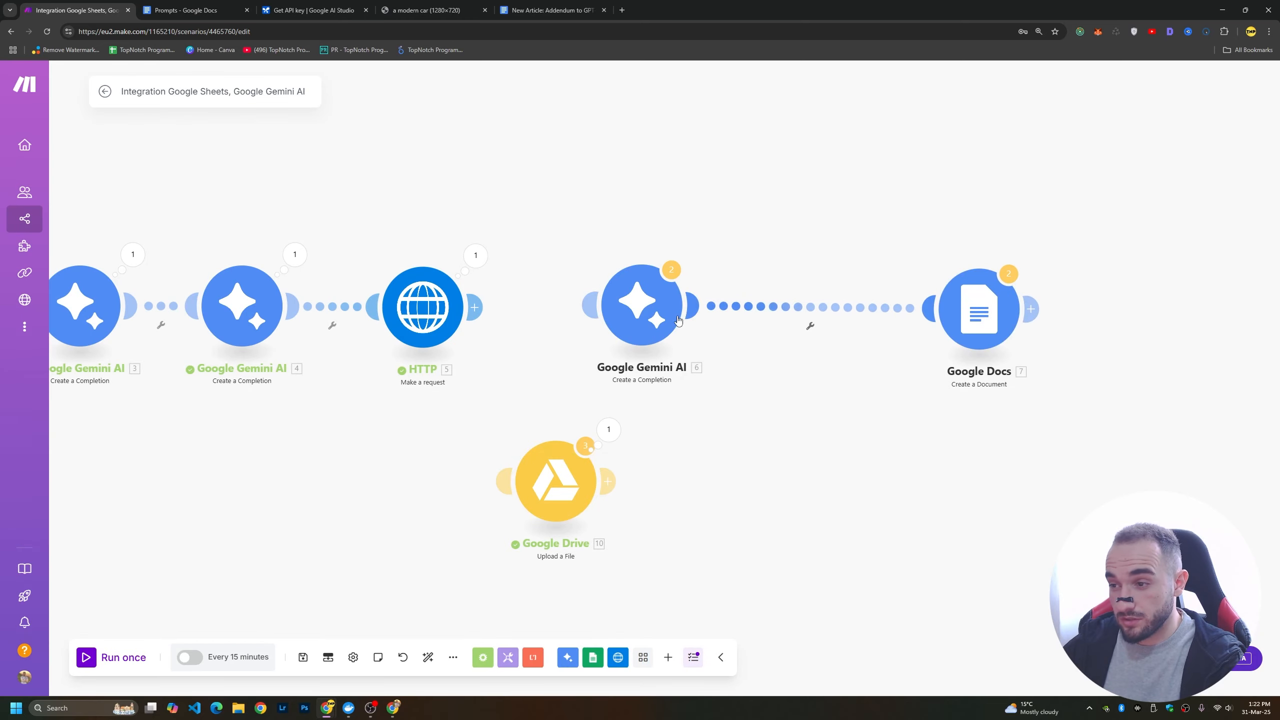
pyautogui.moveTo(652, 319); pyautogui.dragTo(841, 319)
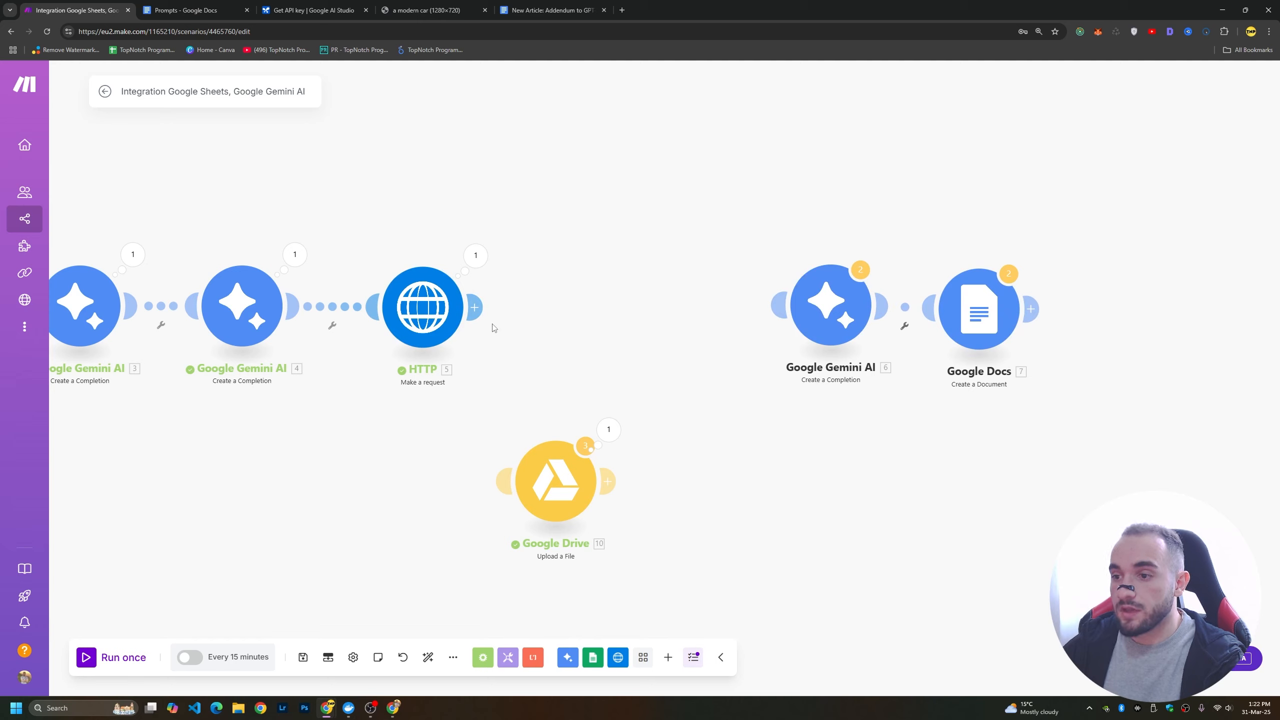
# Add a Google Drive Upload a File module after the HTTP module.
pyautogui.click(474, 307)
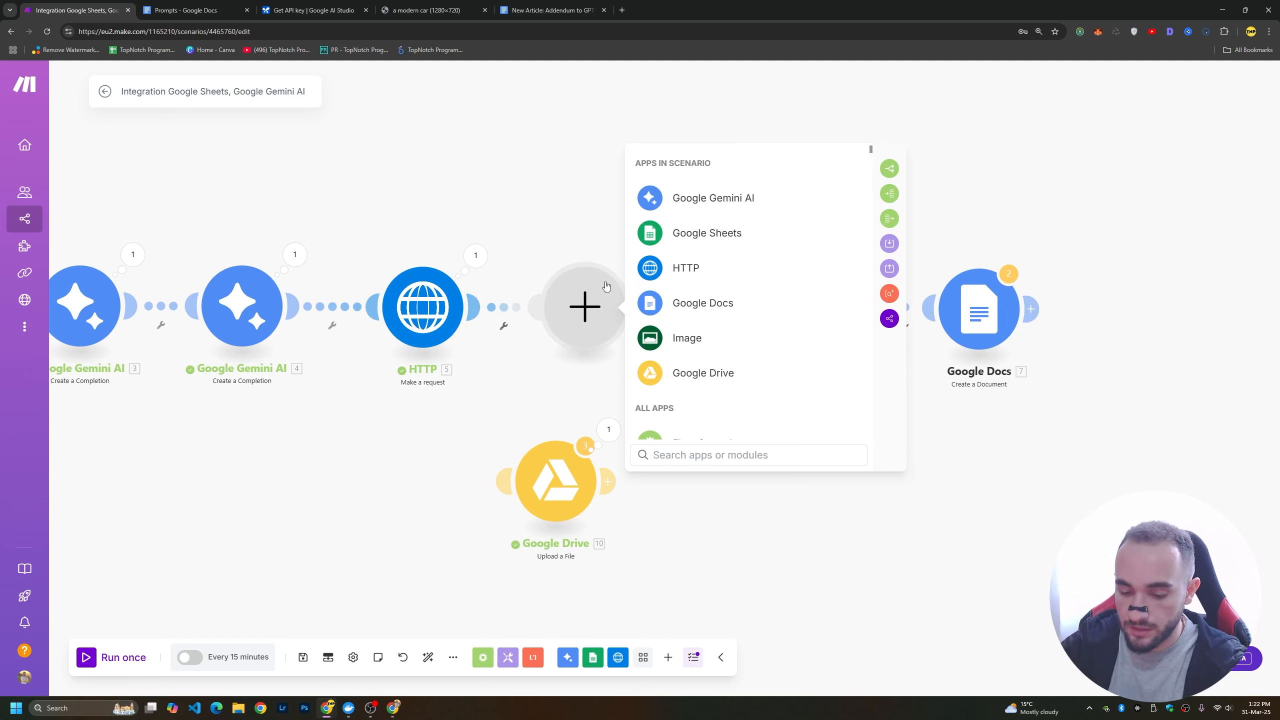
pyautogui.write('google dr')
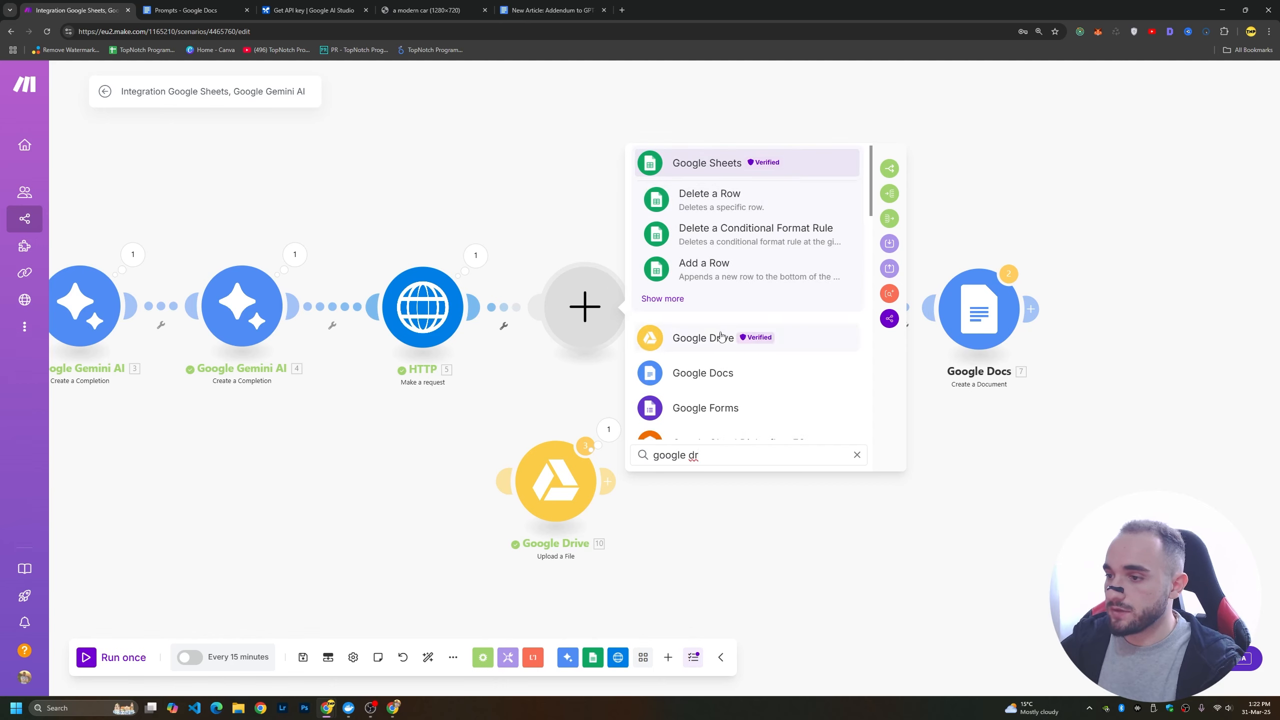
pyautogui.click(721, 337)
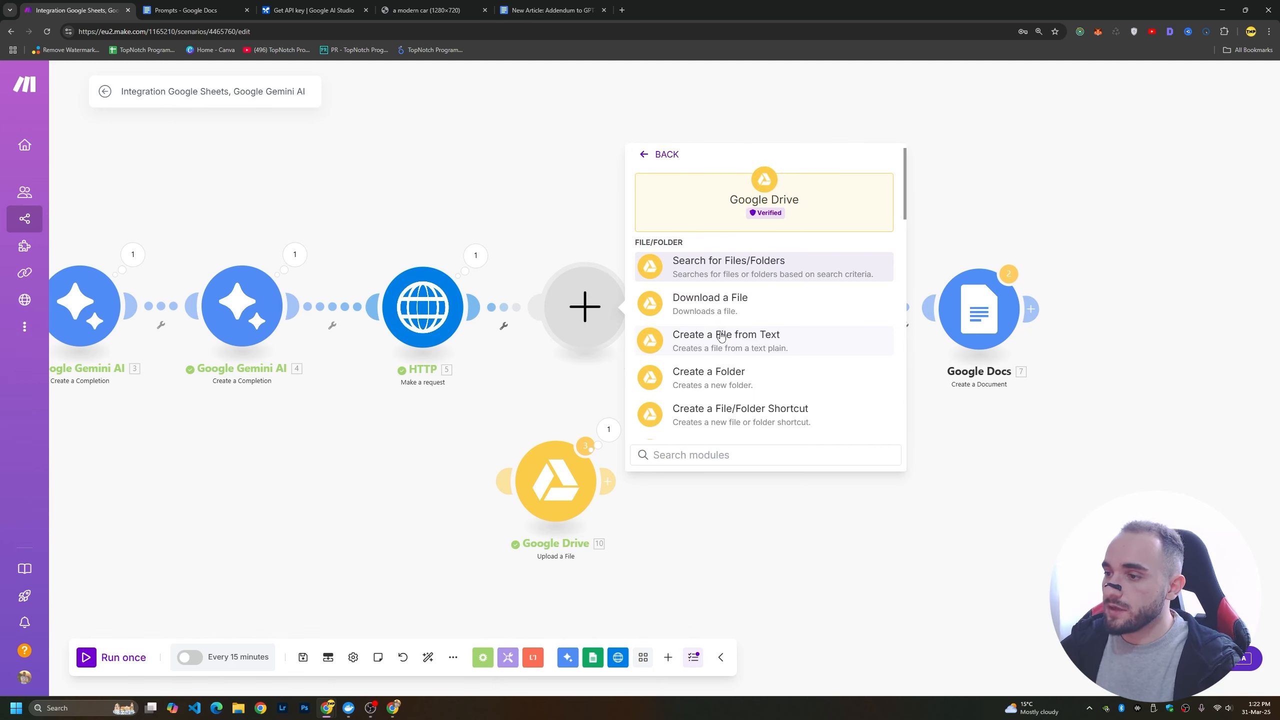
pyautogui.scroll(-3, 772, 376)
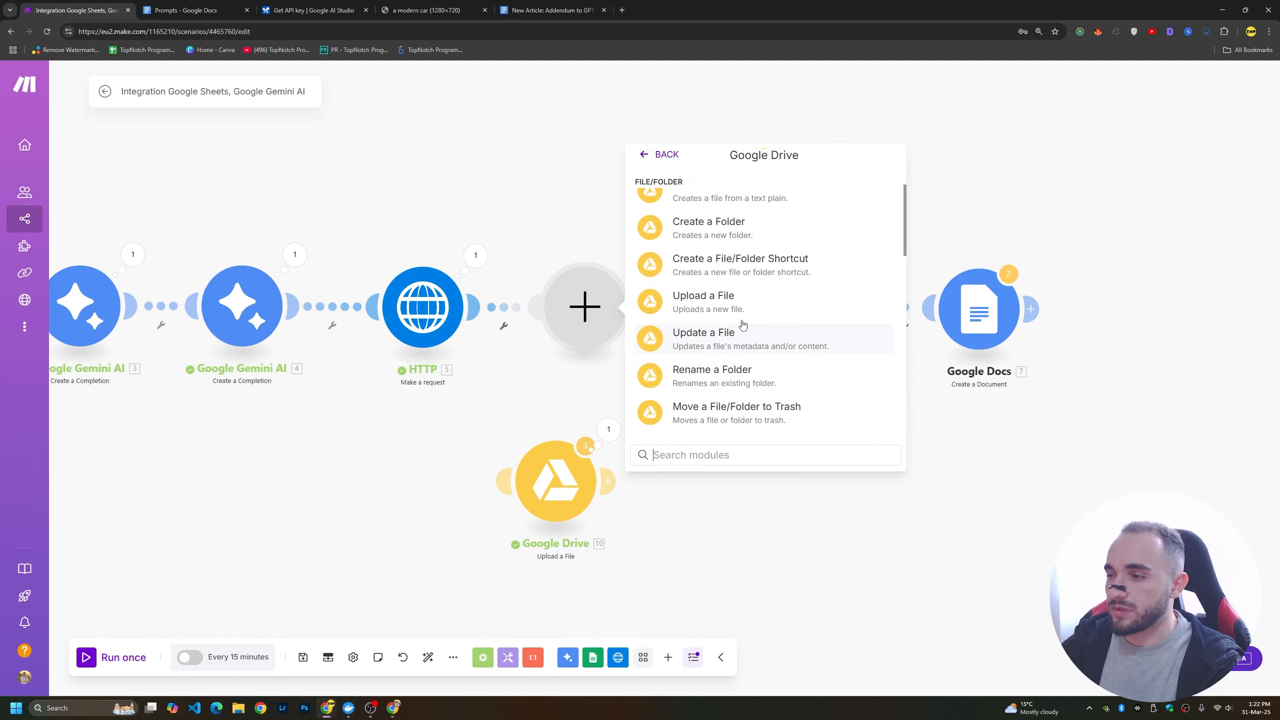
pyautogui.click(752, 307)
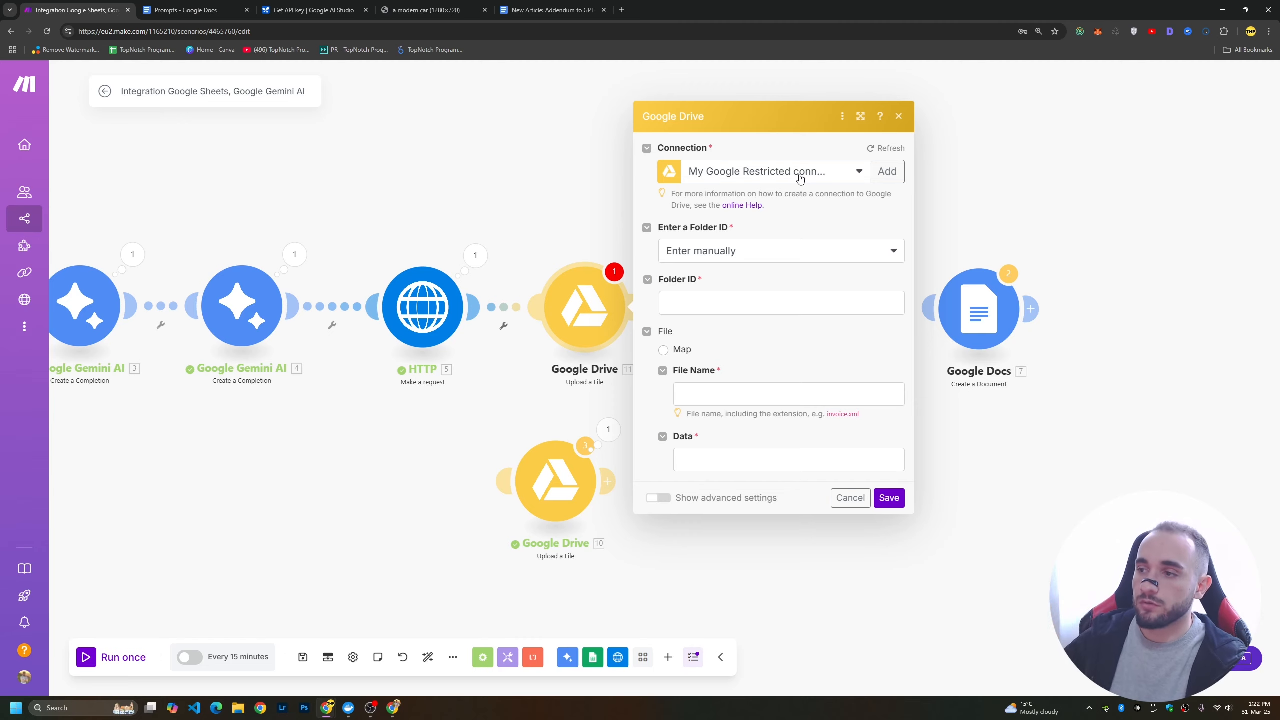
# Close the new Google Drive module's settings and delete that module.
pyautogui.click(899, 117)
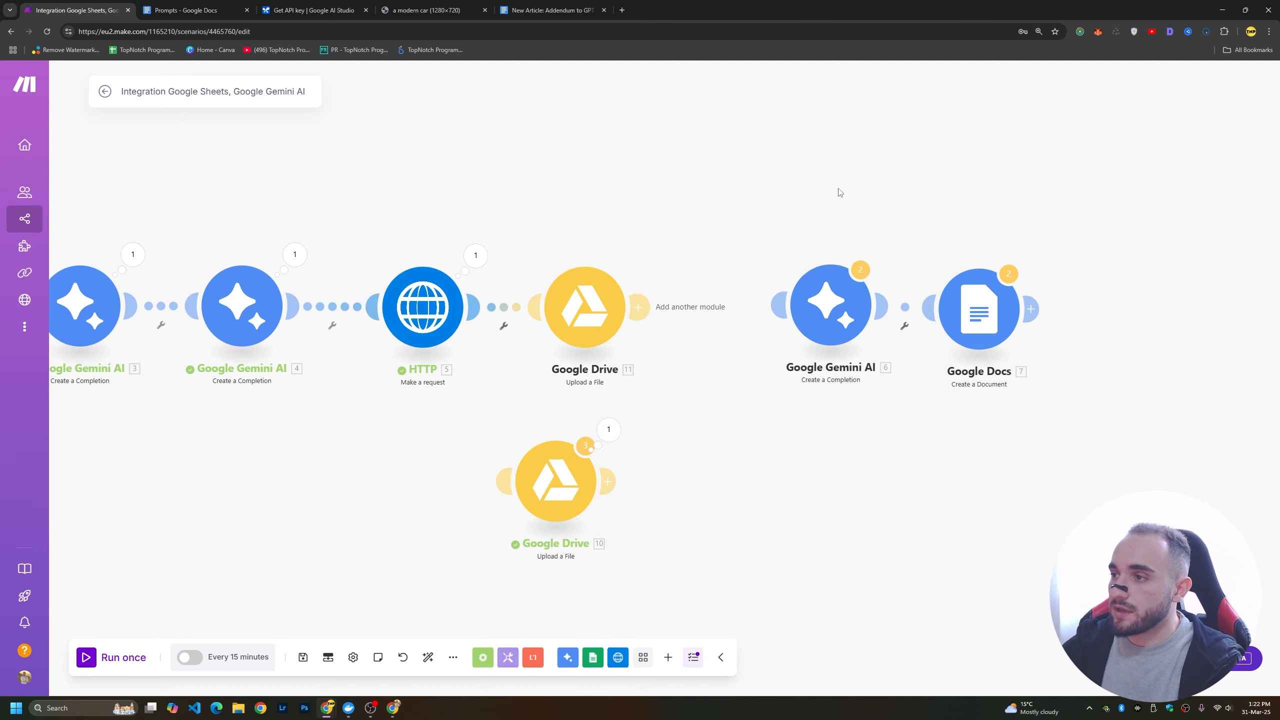
pyautogui.rightClick(599, 313)
pyautogui.click(680, 469)
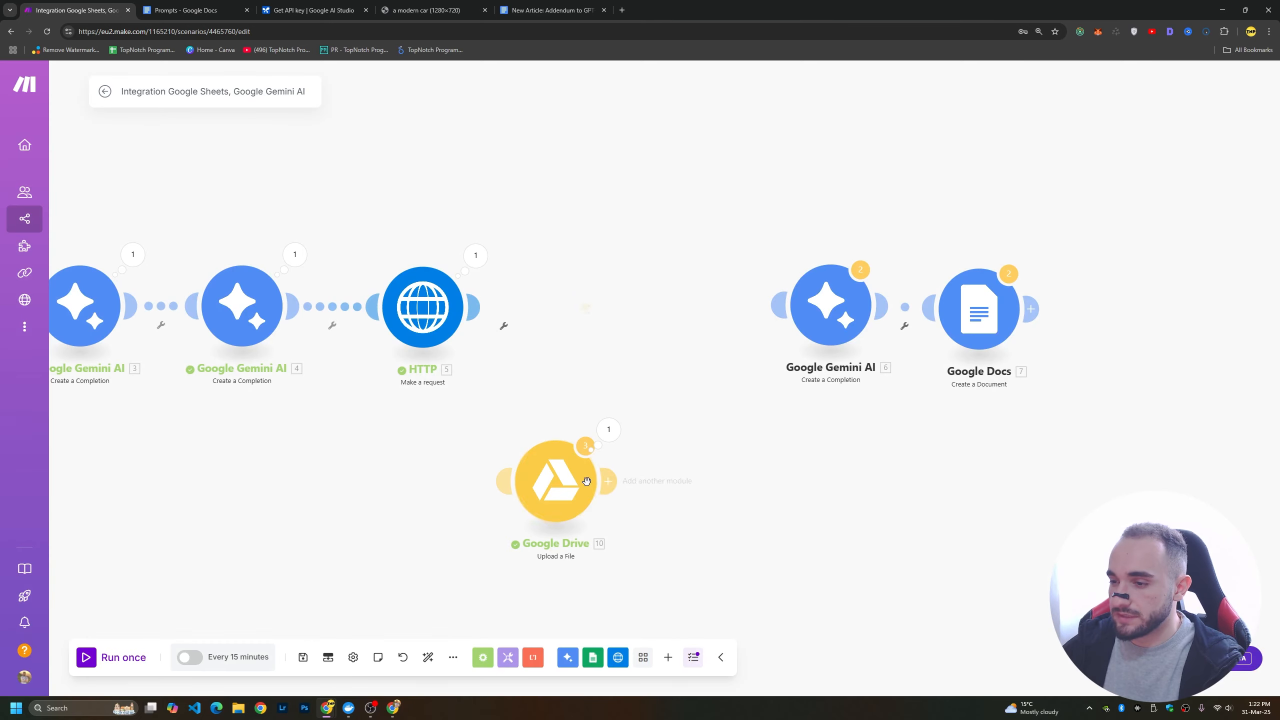
# Attach the existing Google Drive Upload a File module after the HTTP module, check its file name and data mappings, and save it.
pyautogui.moveTo(562, 483); pyautogui.dragTo(595, 320)
pyautogui.click(595, 320)
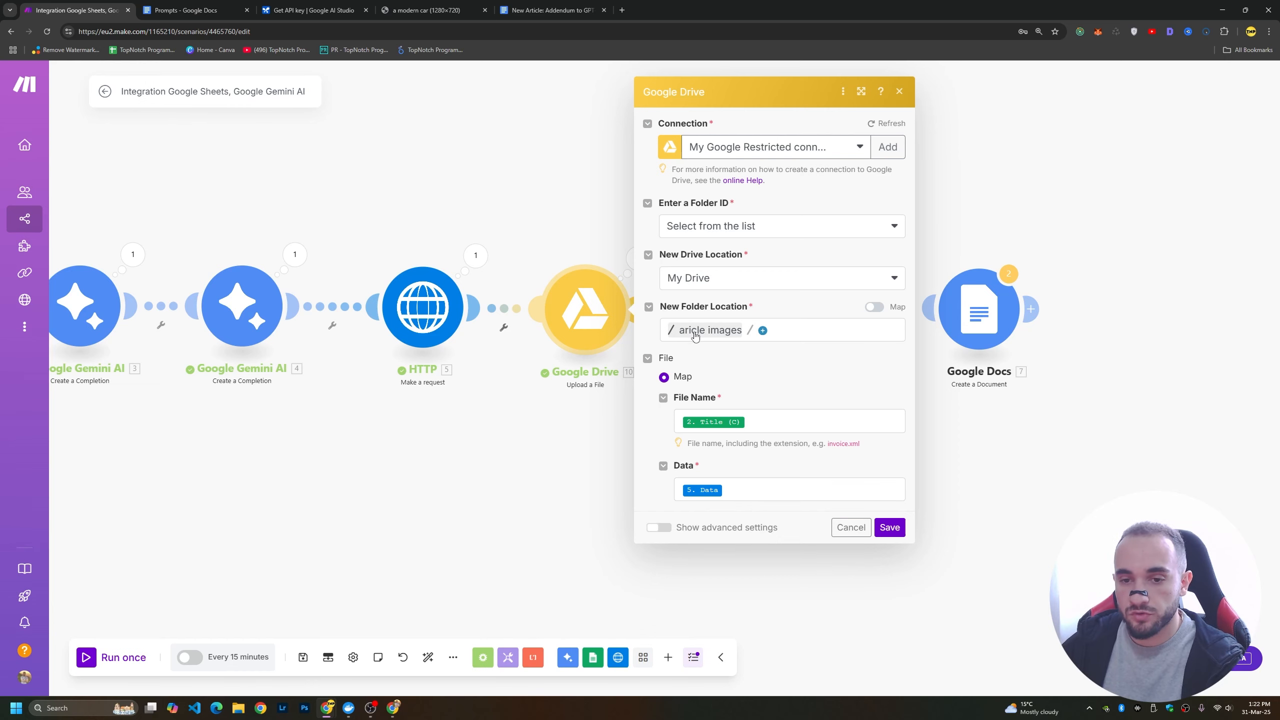
pyautogui.click(768, 420)
pyautogui.scroll(-5, 951, 494)
pyautogui.click(776, 489)
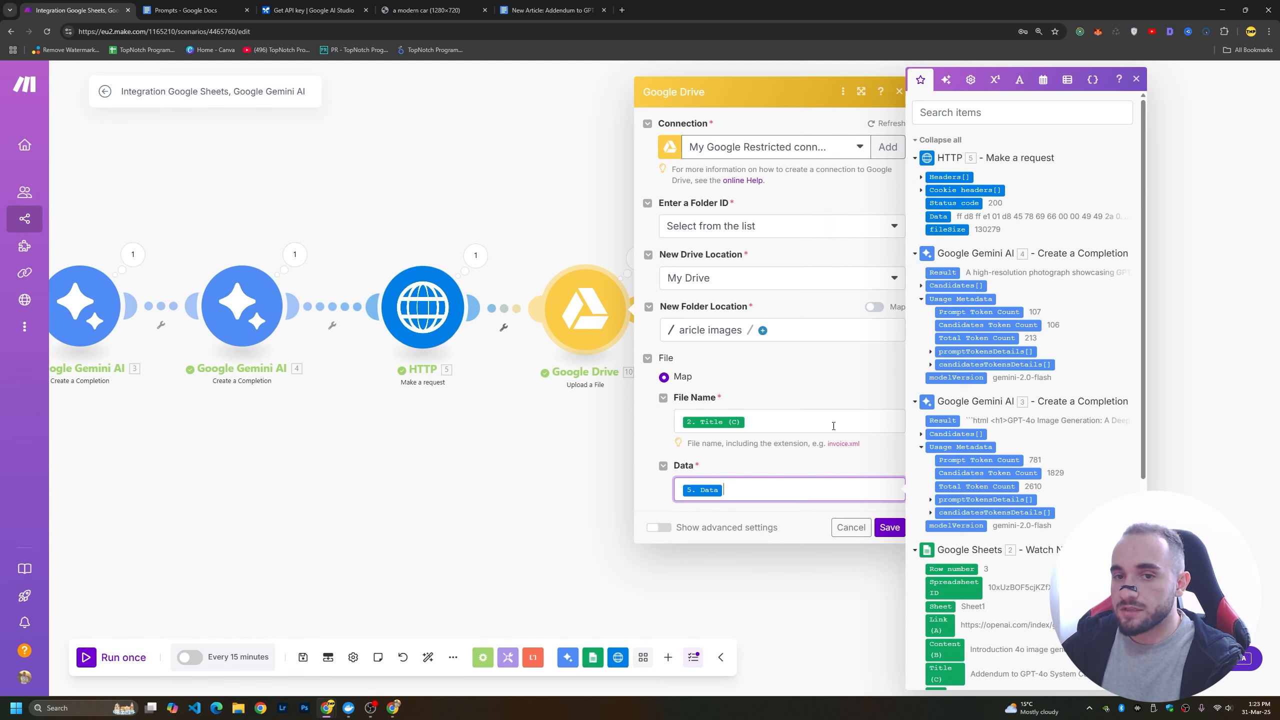
pyautogui.click(774, 464)
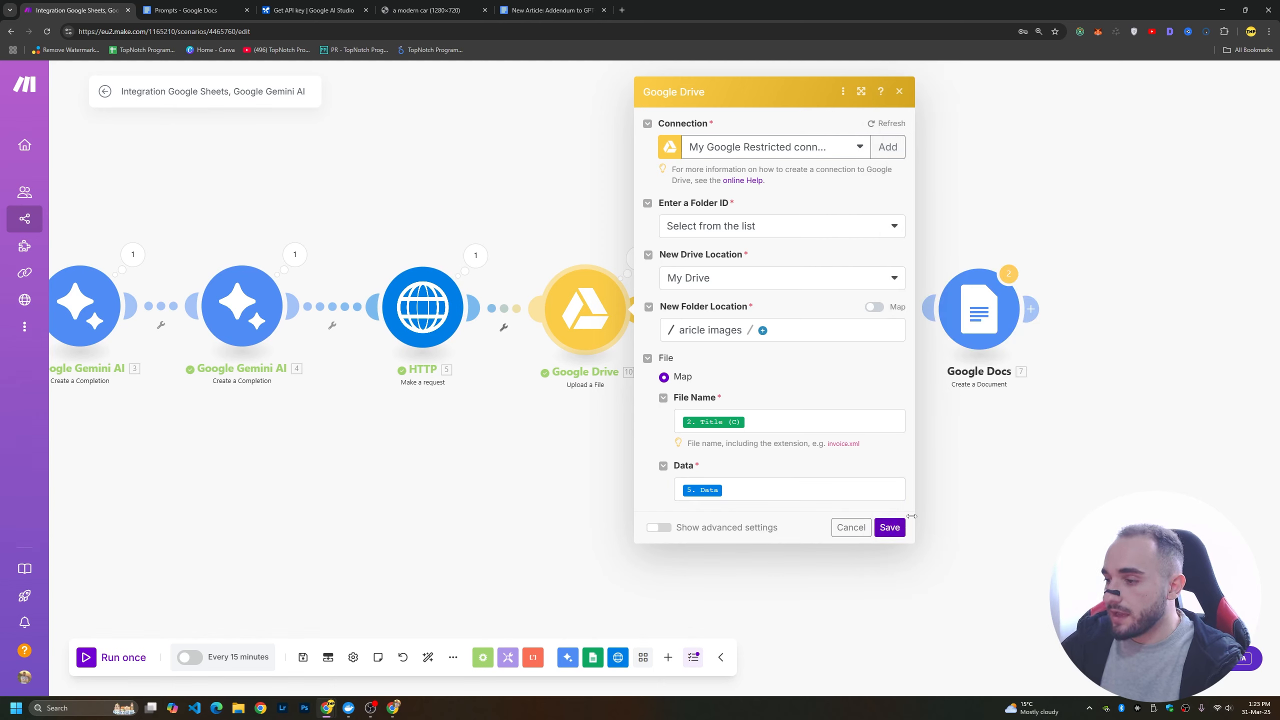
pyautogui.click(890, 528)
# Connect Gemini module 6 to the Google Drive module and reposition it between Google Drive and Google Docs.
pyautogui.moveTo(779, 306); pyautogui.dragTo(639, 309)
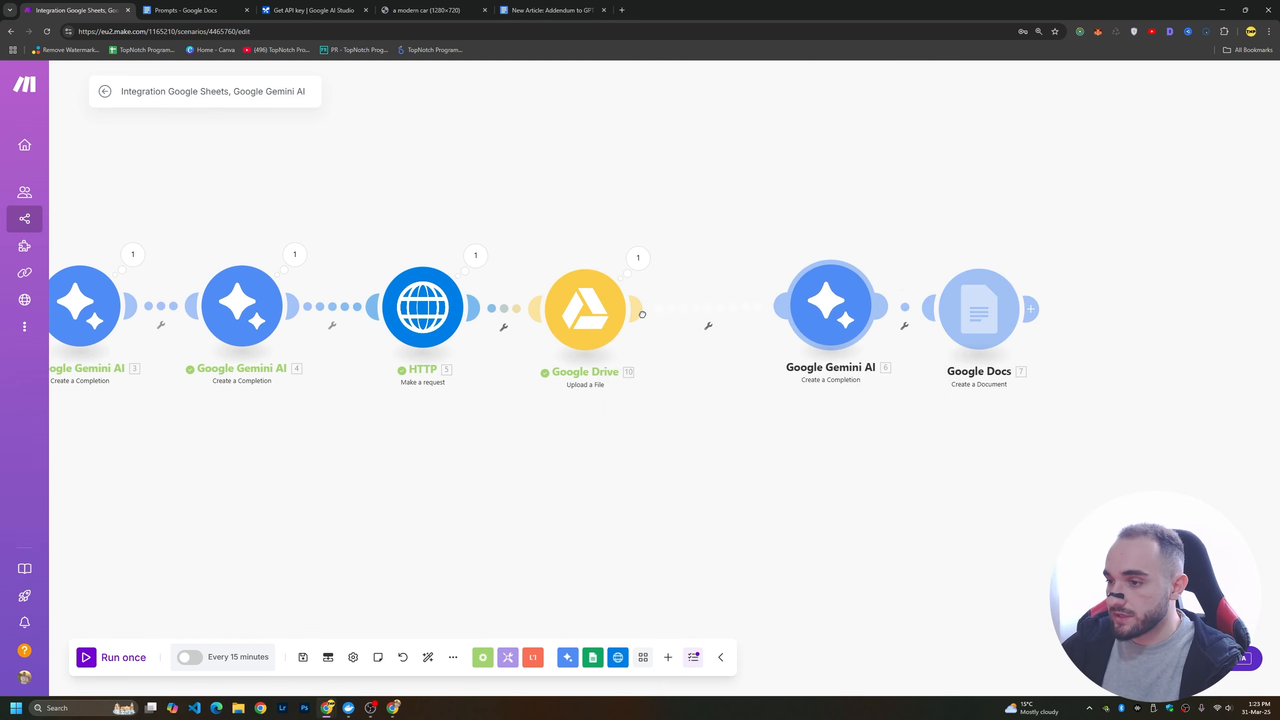
pyautogui.moveTo(831, 316); pyautogui.dragTo(798, 319)
pyautogui.click(798, 319)
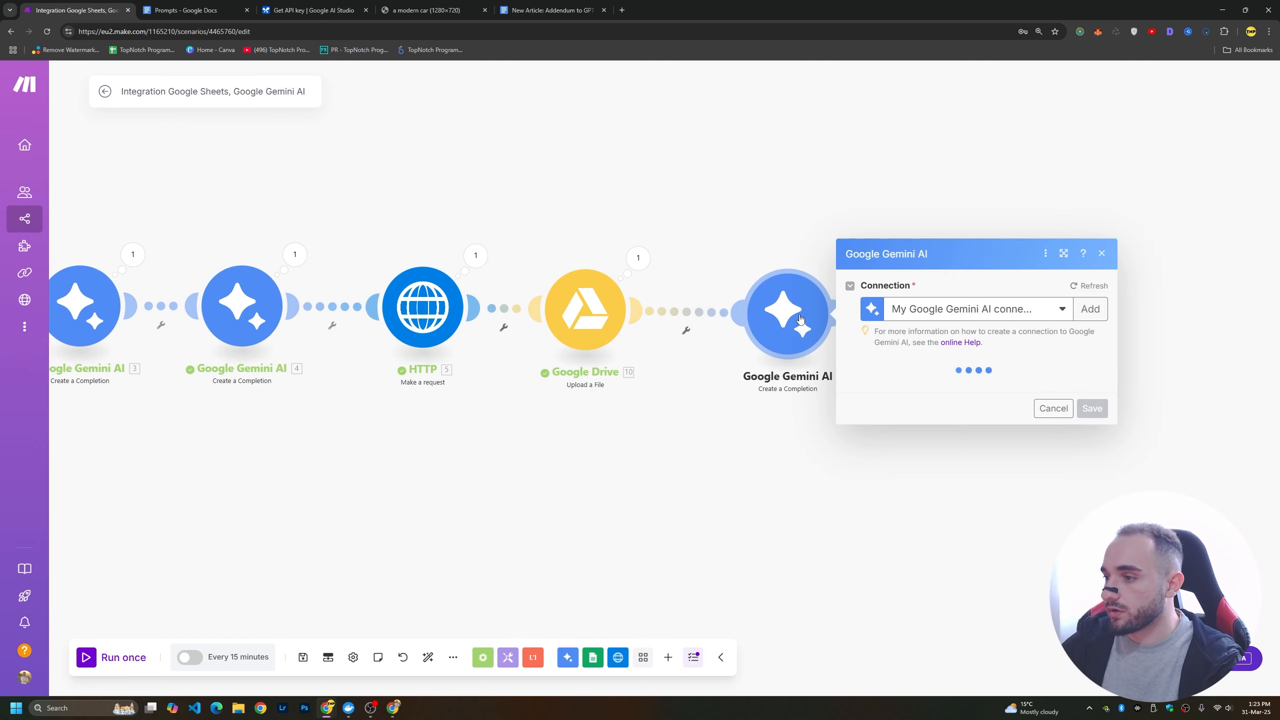
pyautogui.press('Escape')
# Remove the HTTP Cookie headers value from the Google Docs document content and look through the available mapping items.
pyautogui.click(978, 310)
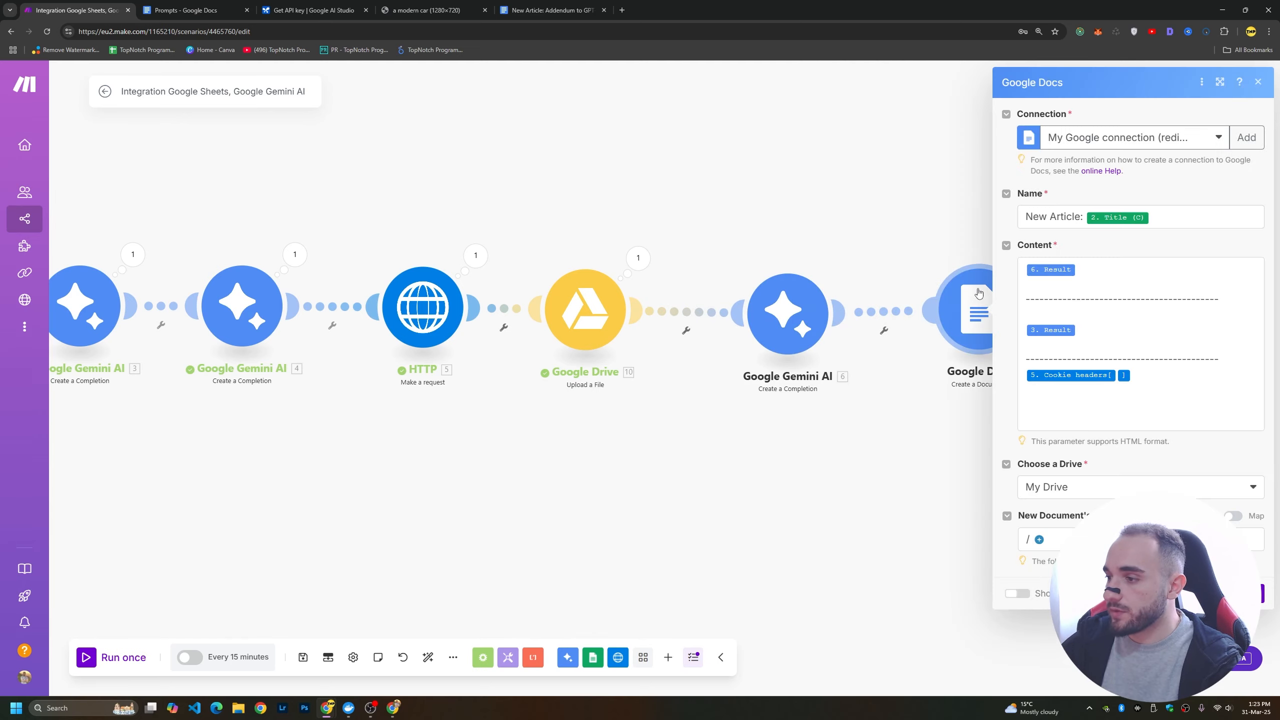
pyautogui.click(1122, 389)
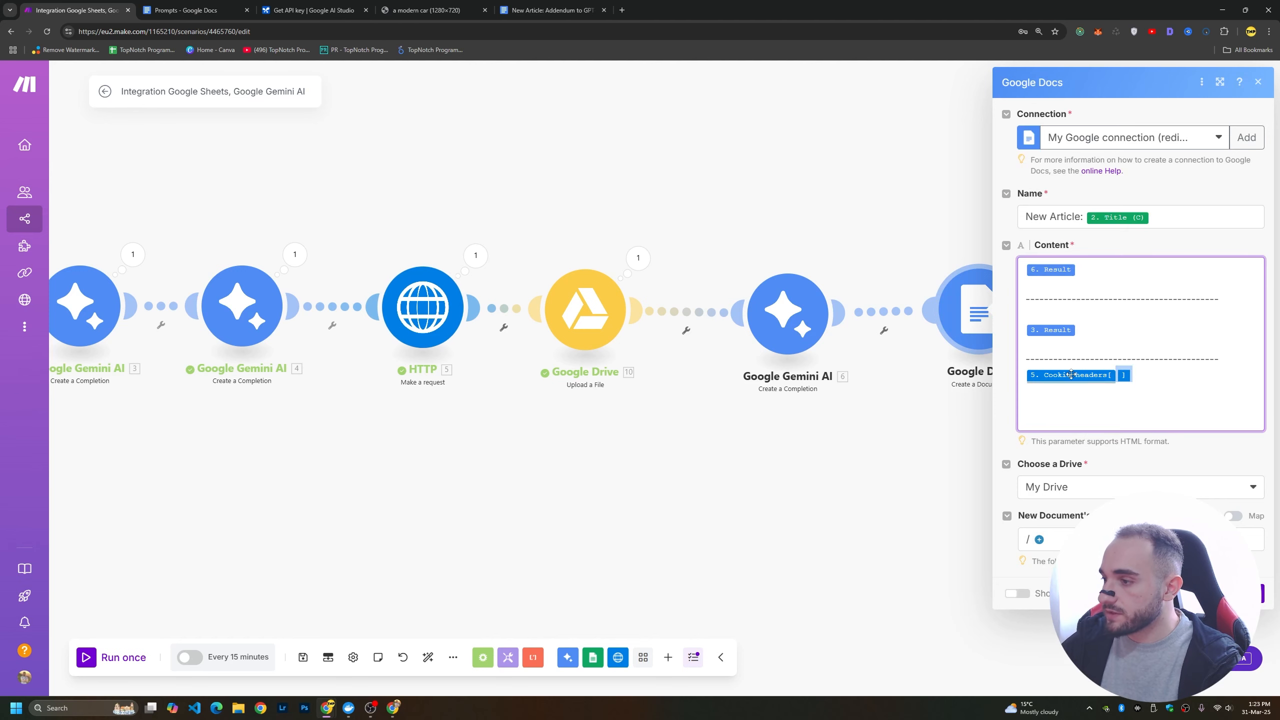
pyautogui.press('BackSpace')
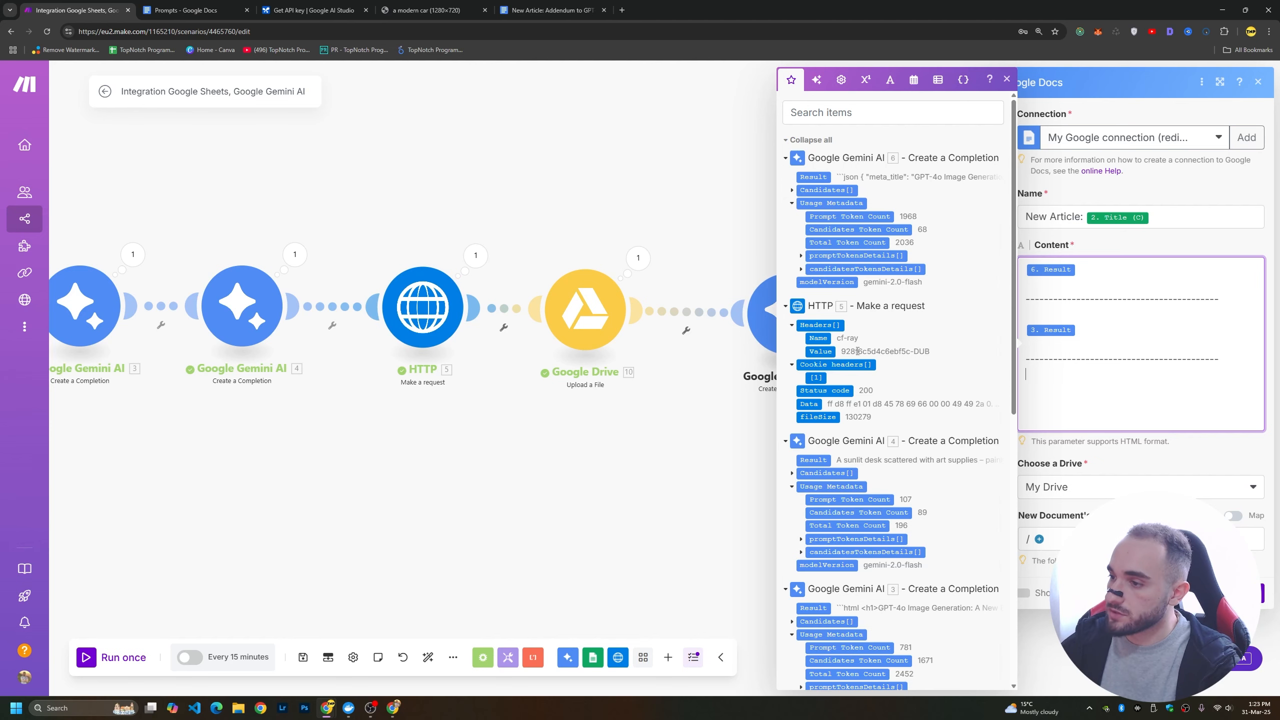
pyautogui.scroll(-10, 865, 378)
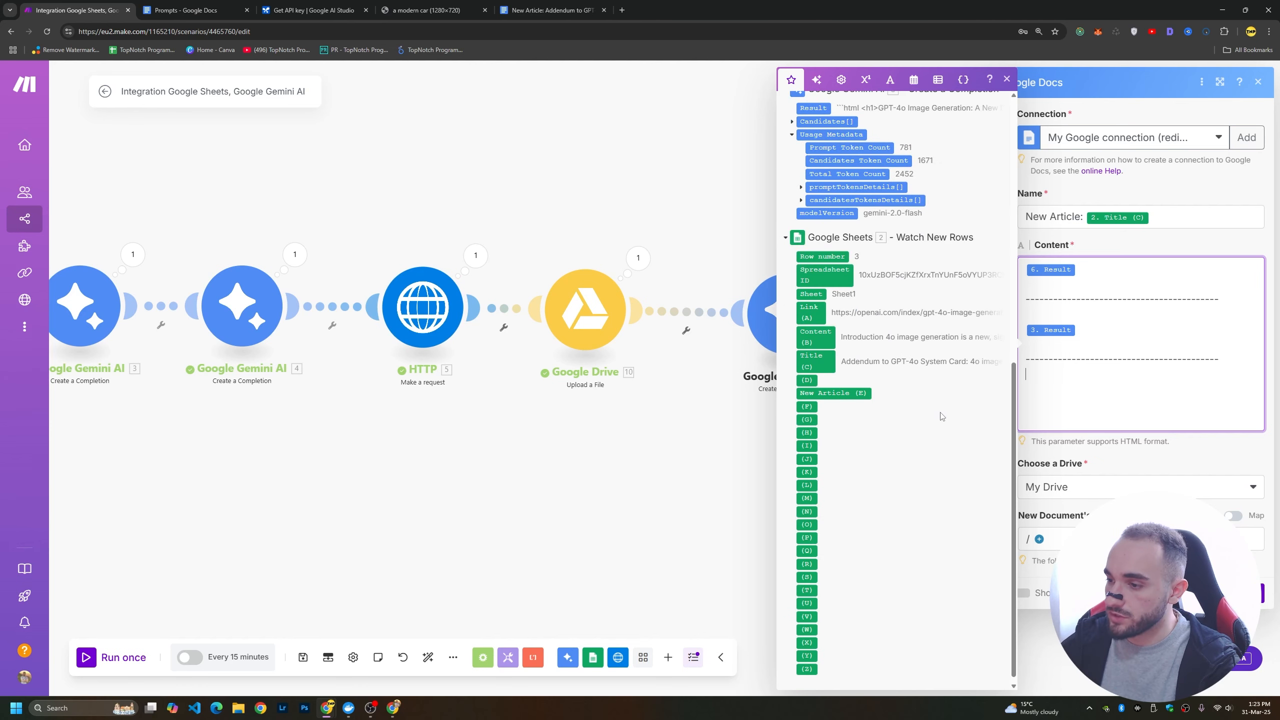
pyautogui.scroll(5, 910, 460)
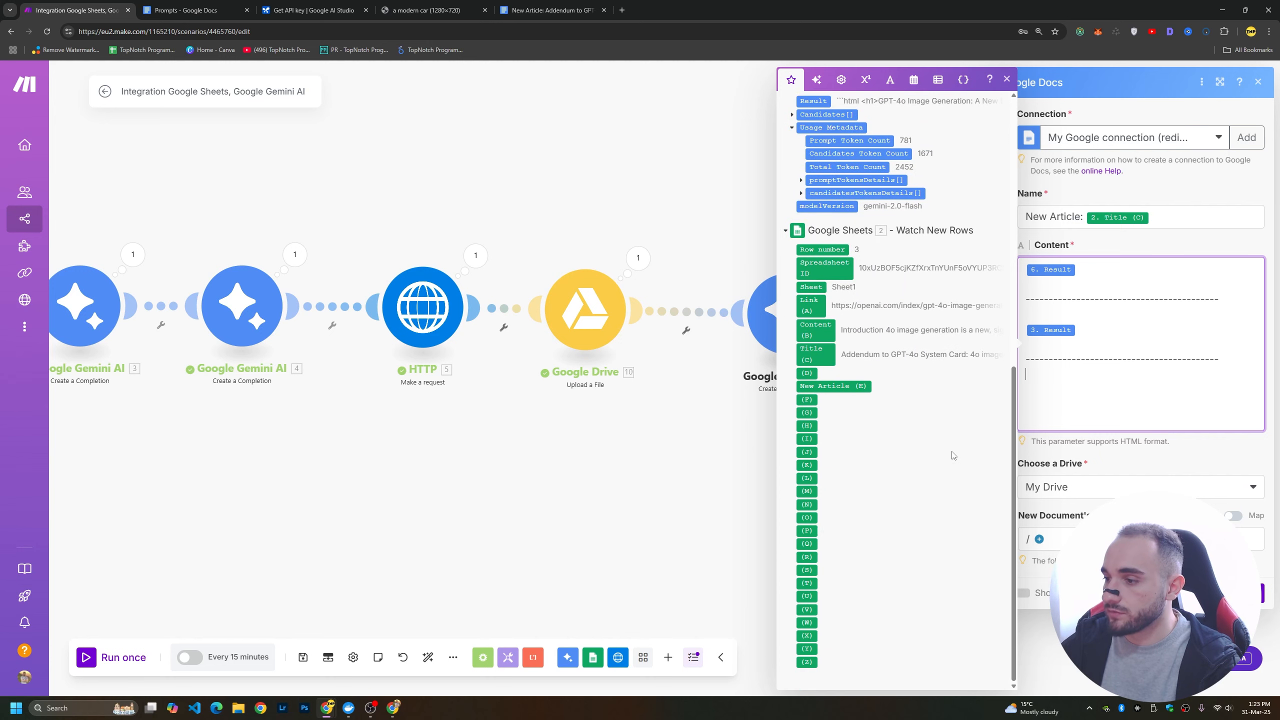
pyautogui.scroll(5, 954, 453)
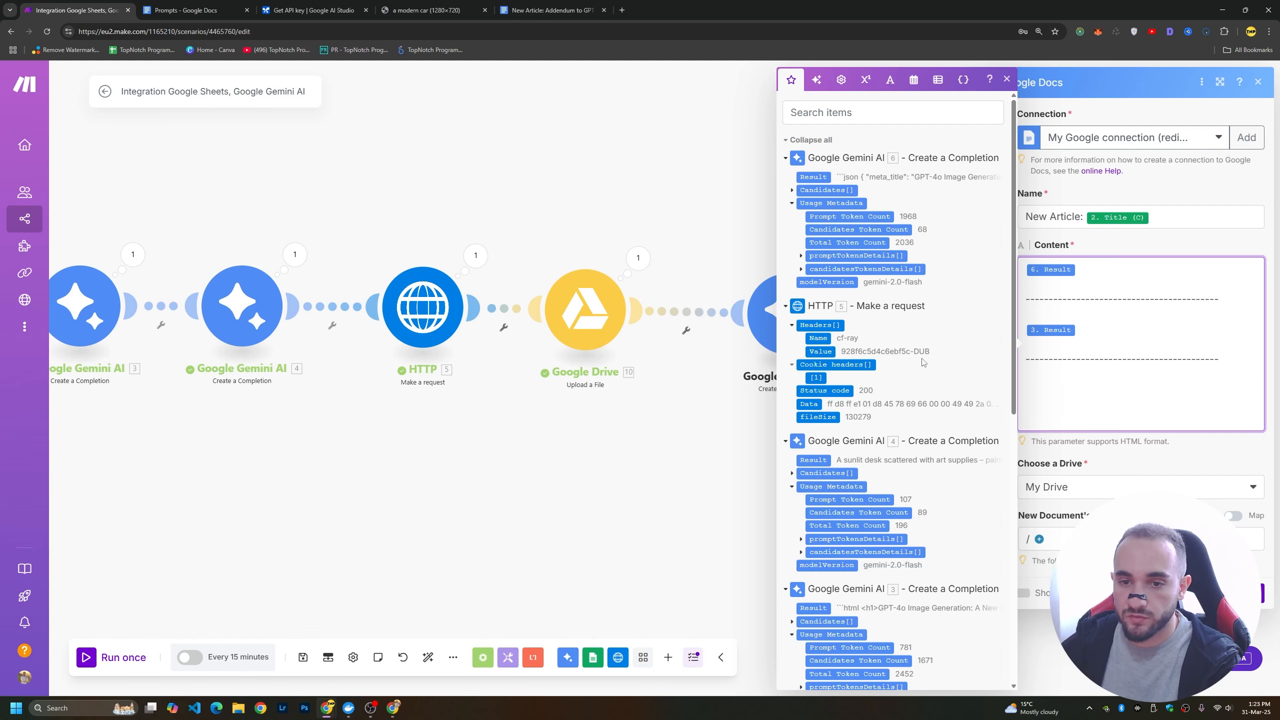
pyautogui.click(716, 467)
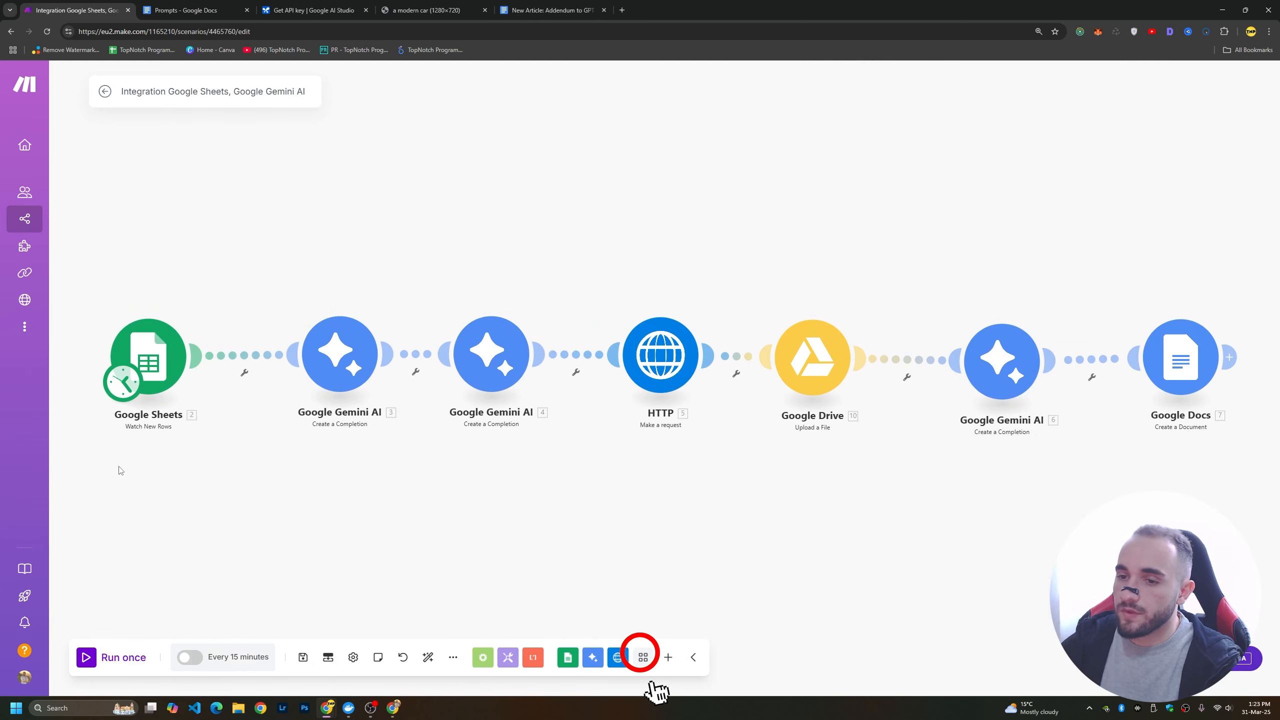
# Set the Google Sheets trigger to start manually from the gpt-4o-image-generation link and run the scenario once.
pyautogui.rightClick(155, 335)
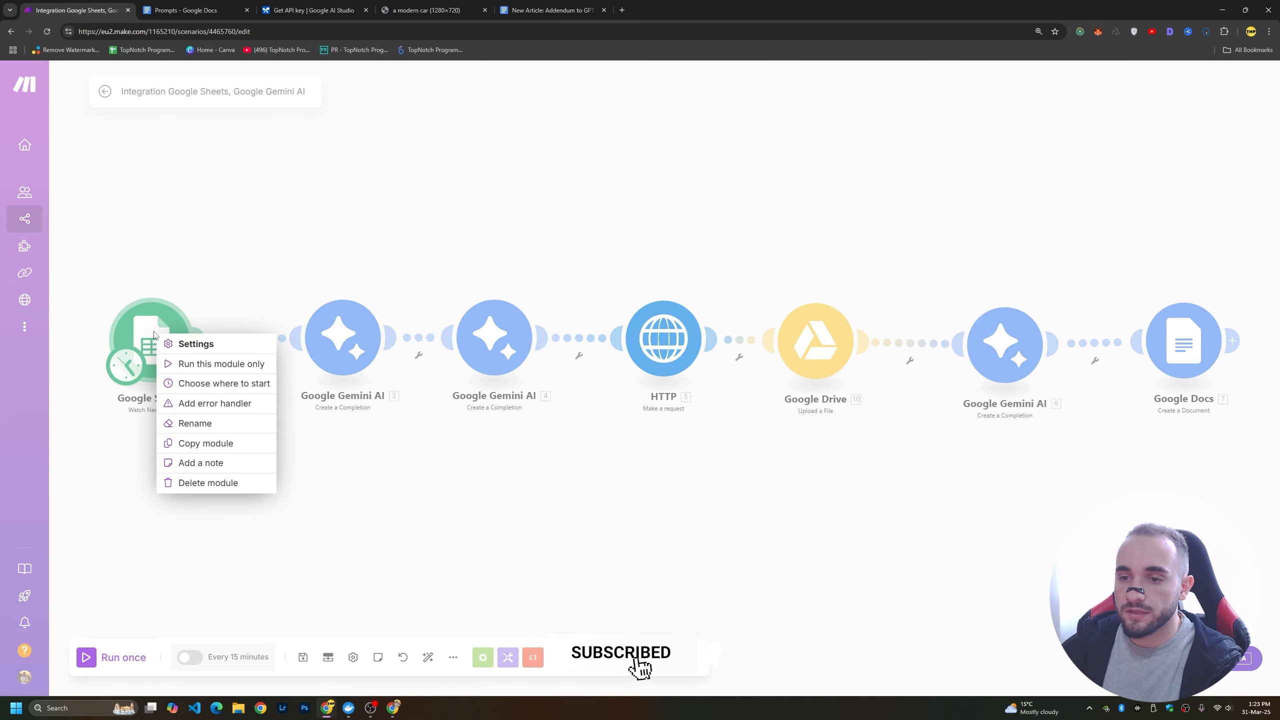
pyautogui.click(223, 384)
pyautogui.click(237, 385)
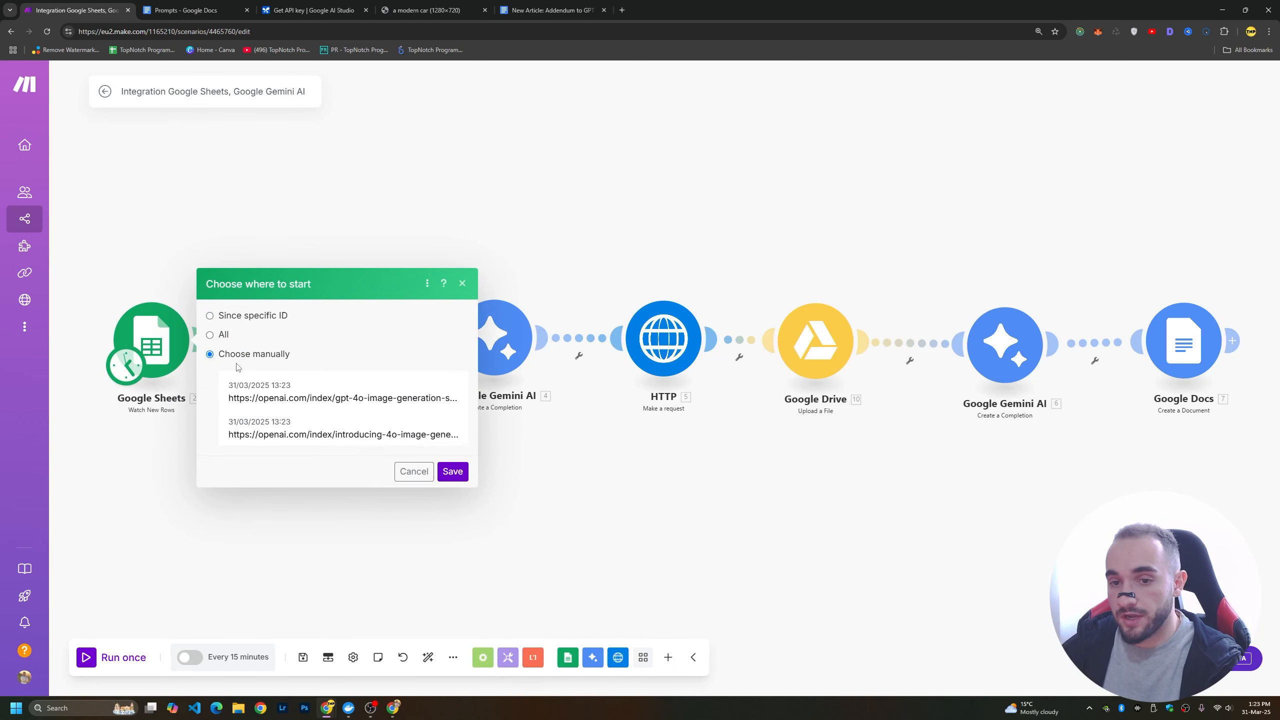
pyautogui.click(396, 366)
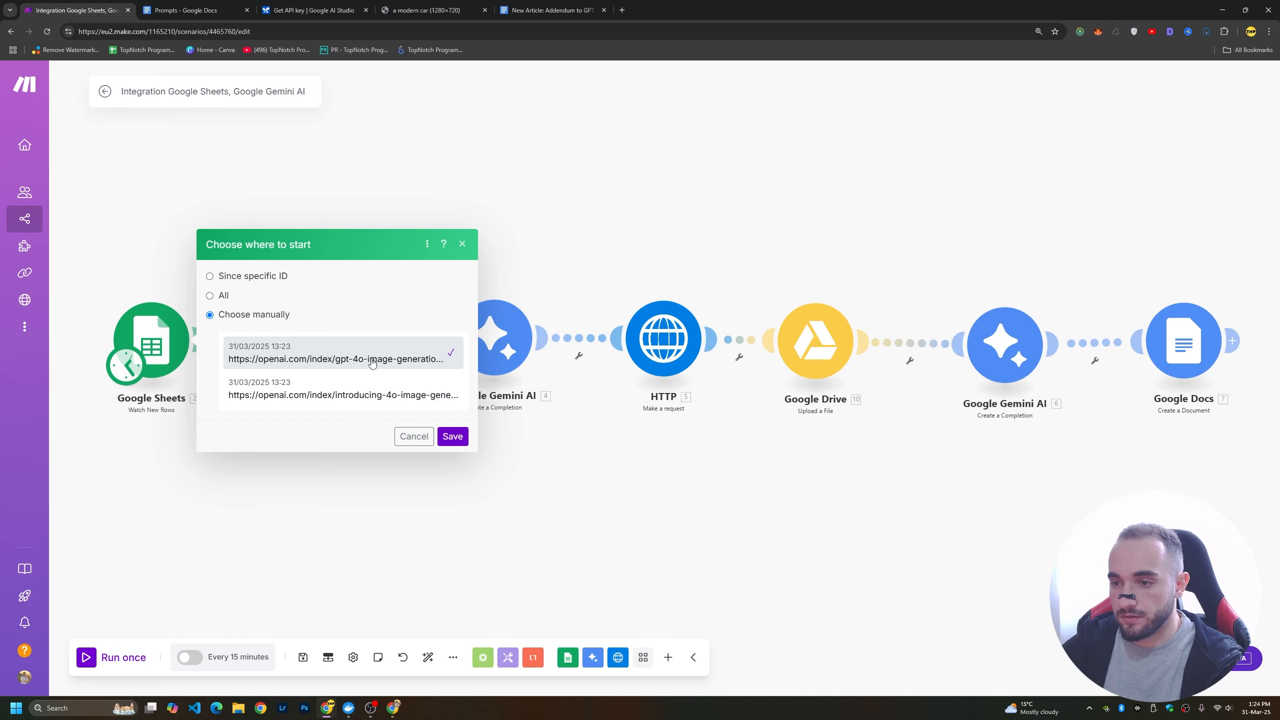
pyautogui.click(453, 436)
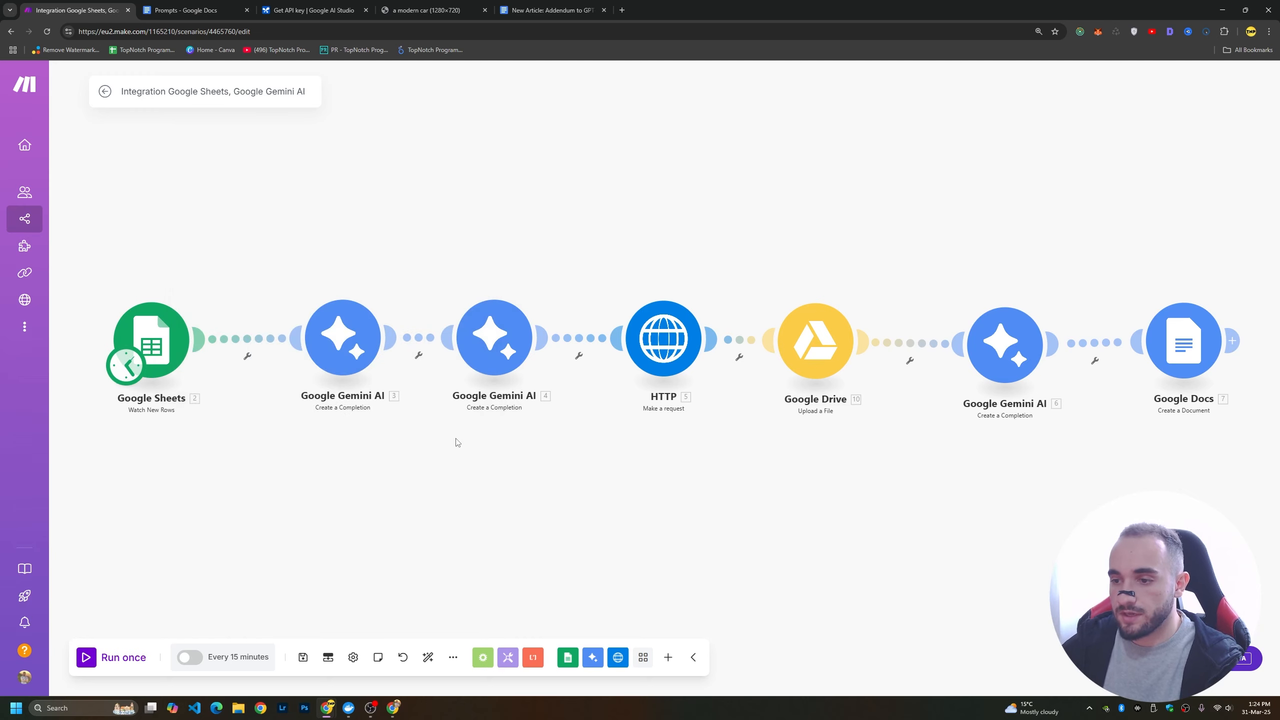
pyautogui.click(94, 658)
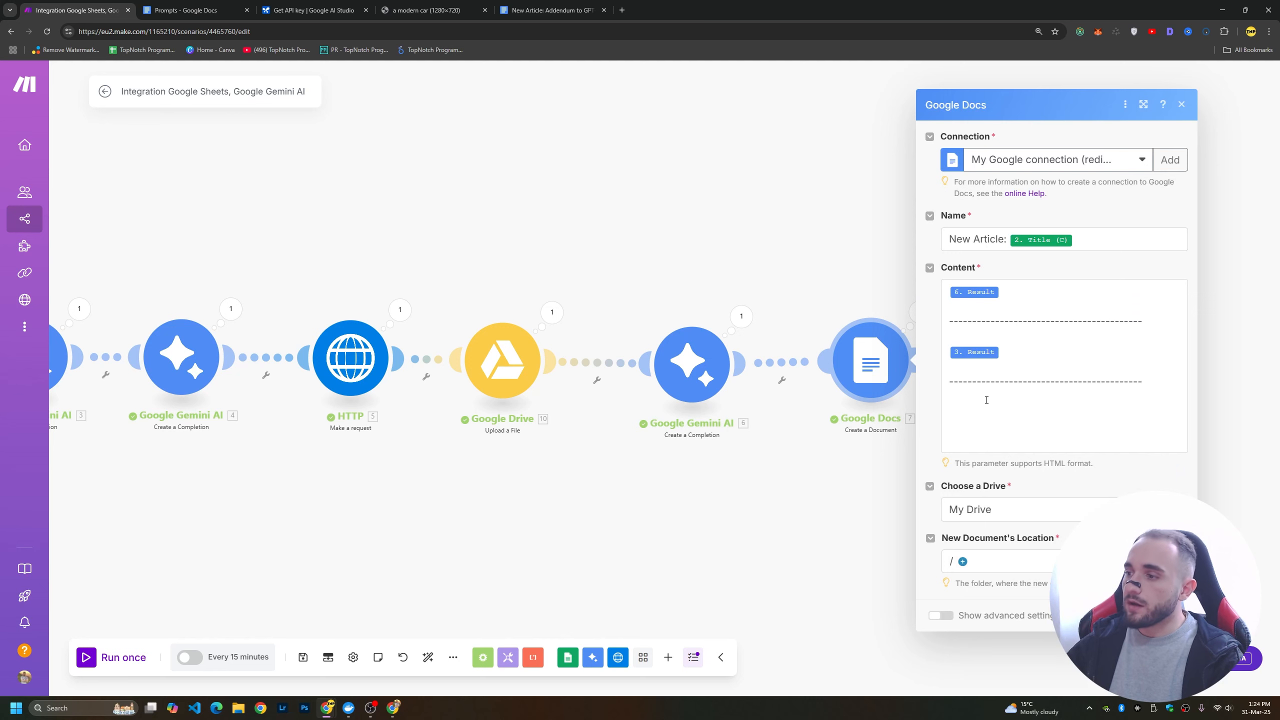
# Insert the Google Drive Web View Link below the last dashed line of the Google Docs content and save the module.
pyautogui.click(986, 400)
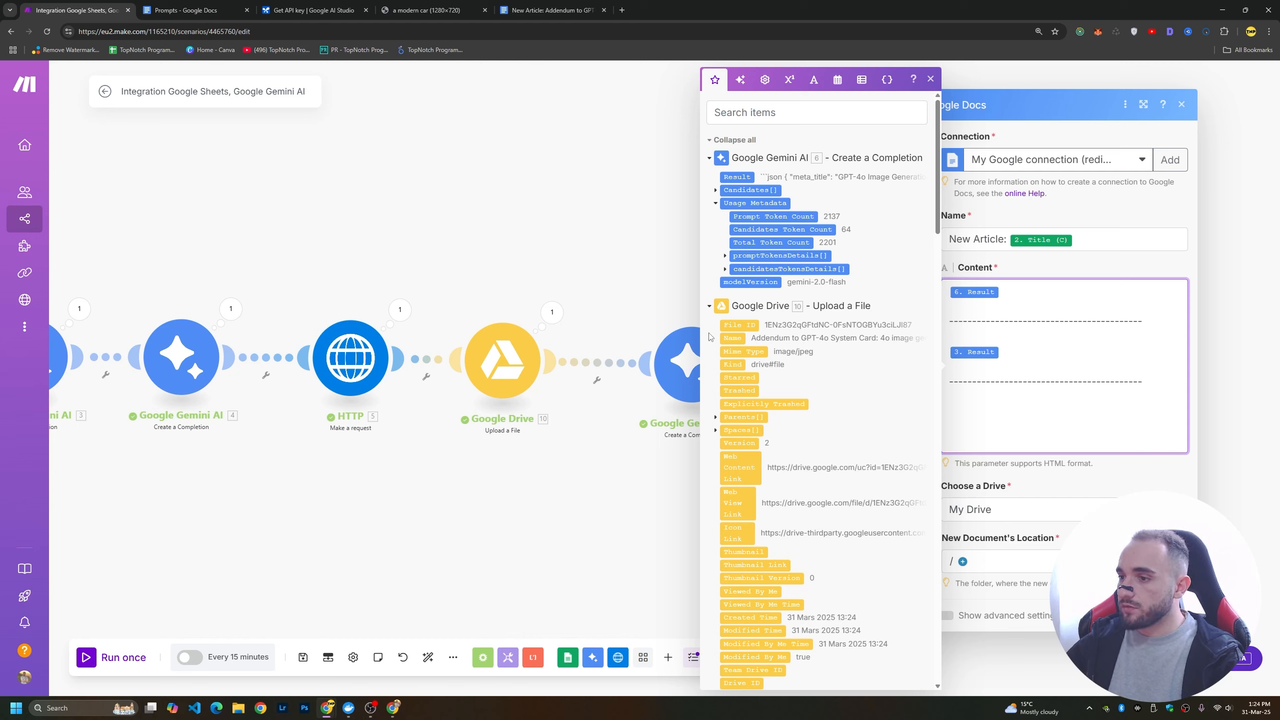
pyautogui.scroll(-2, 760, 354)
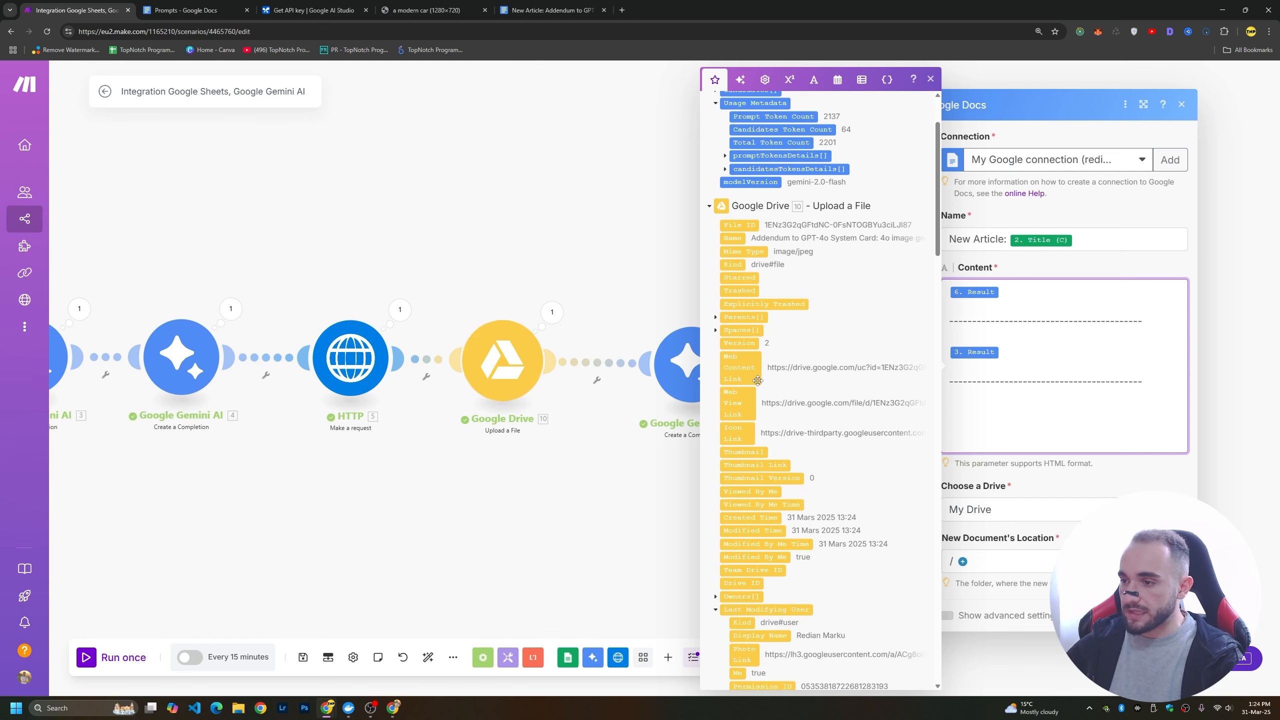
pyautogui.click(734, 403)
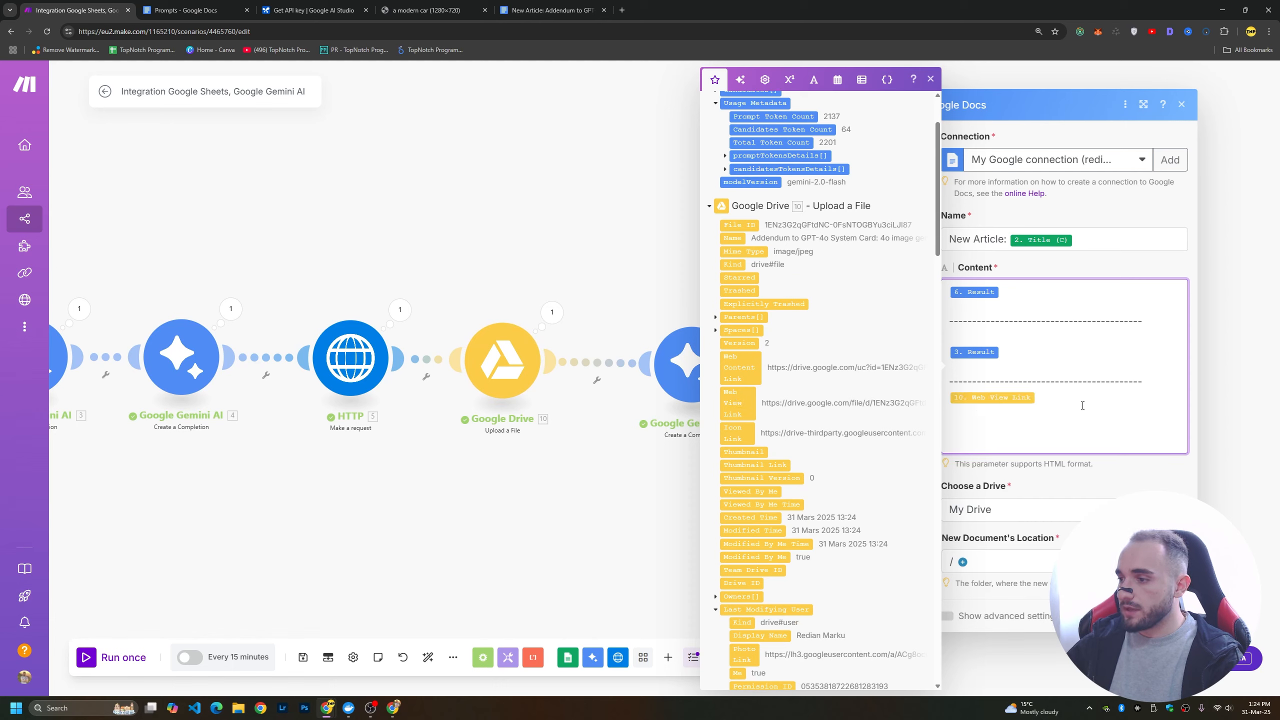
pyautogui.click(1156, 478)
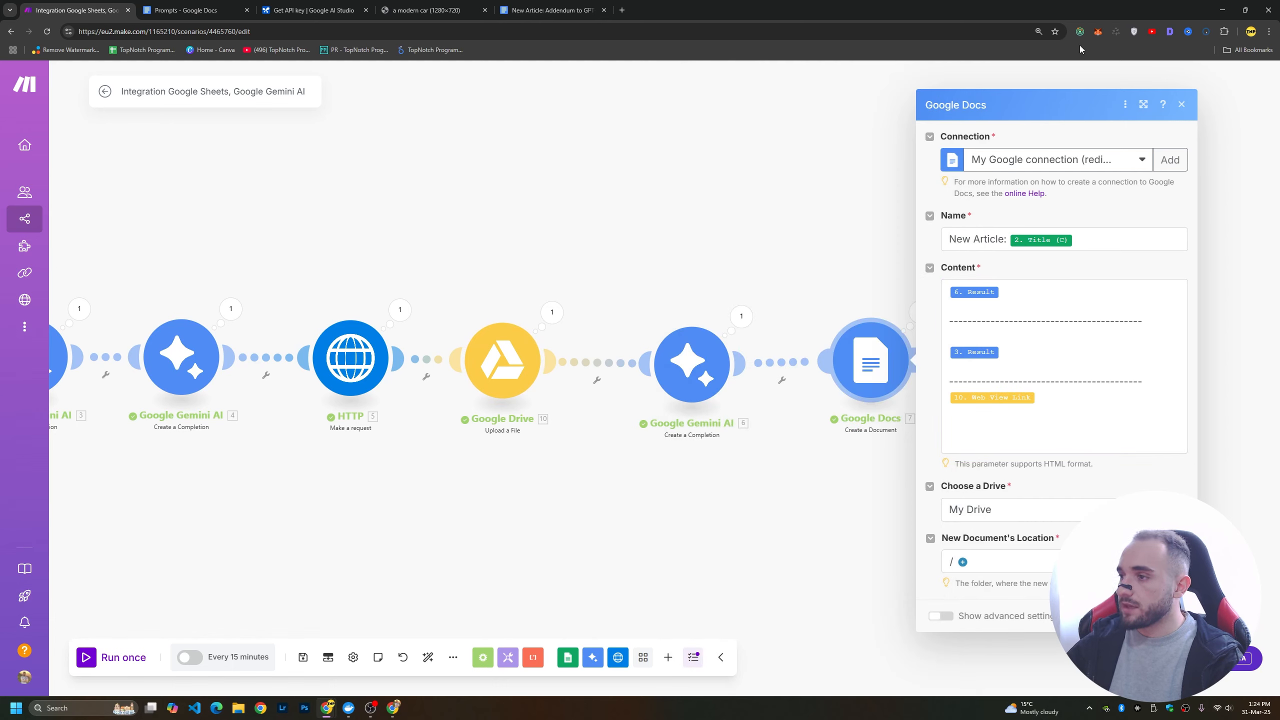
pyautogui.click(1173, 616)
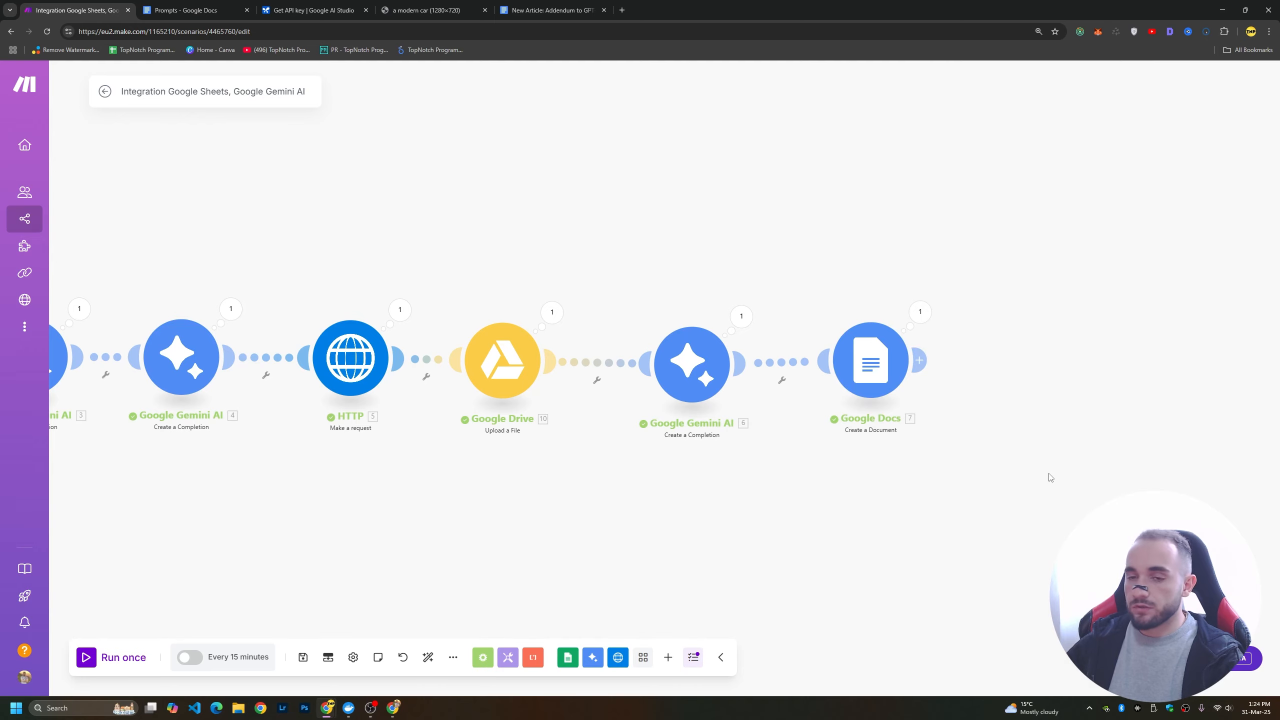
# Add a Google Sheets Update a Row module after the Google Docs module.
pyautogui.moveTo(1034, 473); pyautogui.dragTo(758, 469)
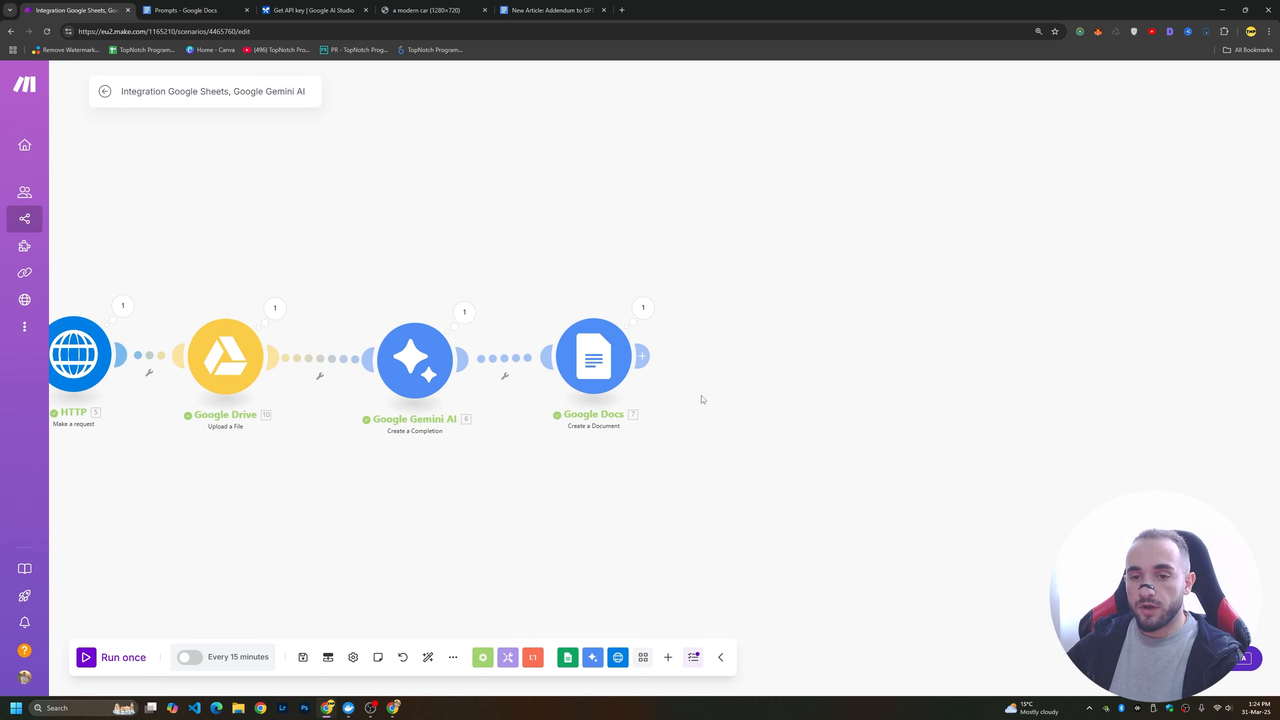
pyautogui.click(642, 361)
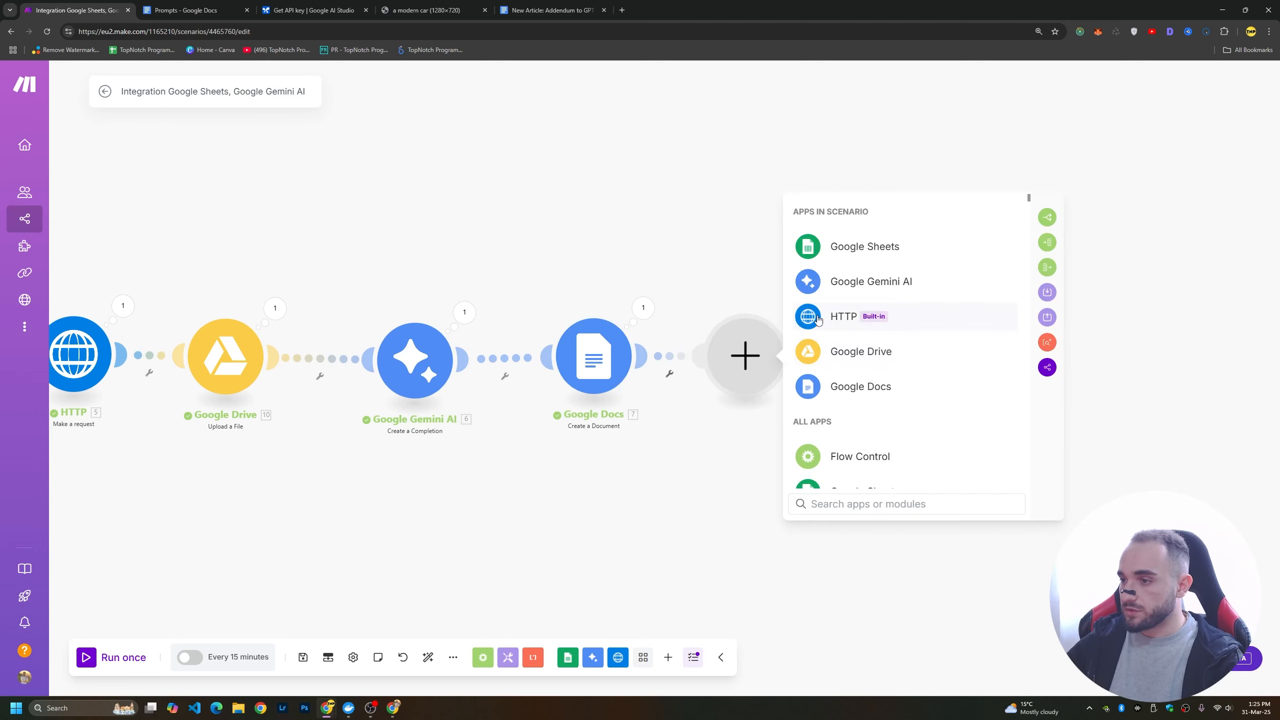
pyautogui.click(859, 250)
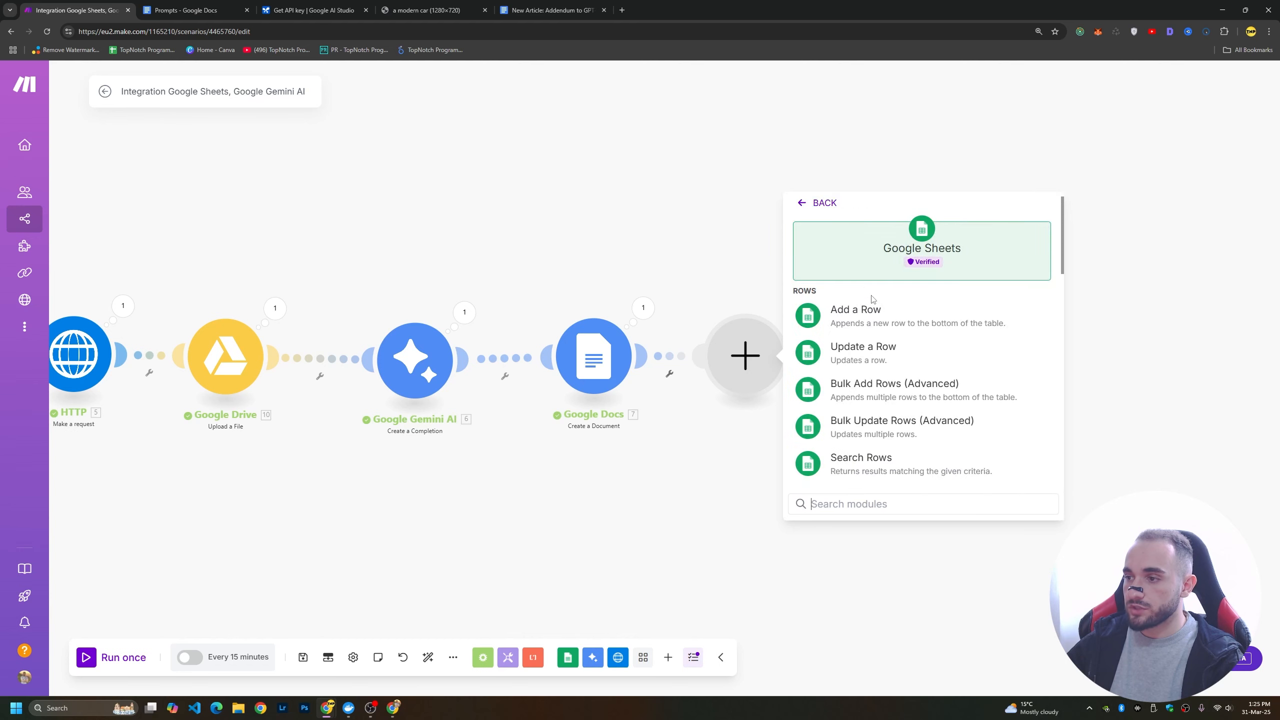
pyautogui.click(891, 357)
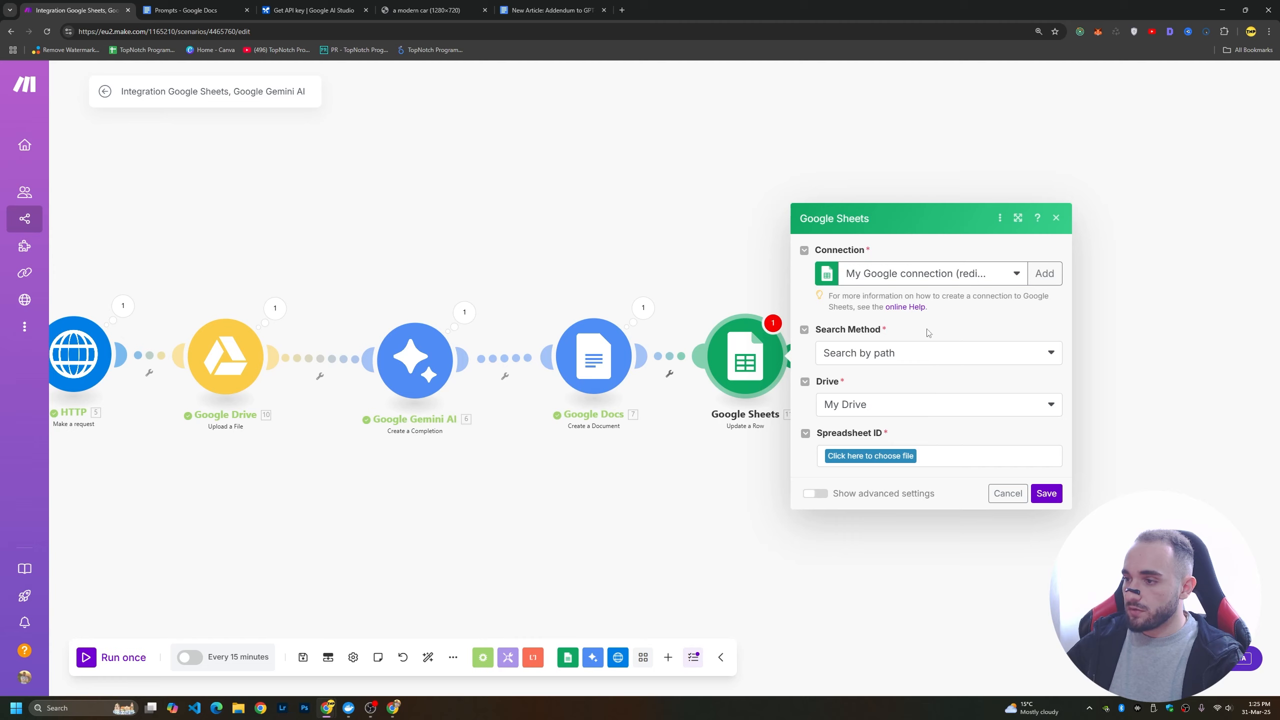
# Choose the Articles spreadsheet from My Drive and Sheet1 as the sheet for the row update.
pyautogui.click(932, 410)
pyautogui.click(932, 410)
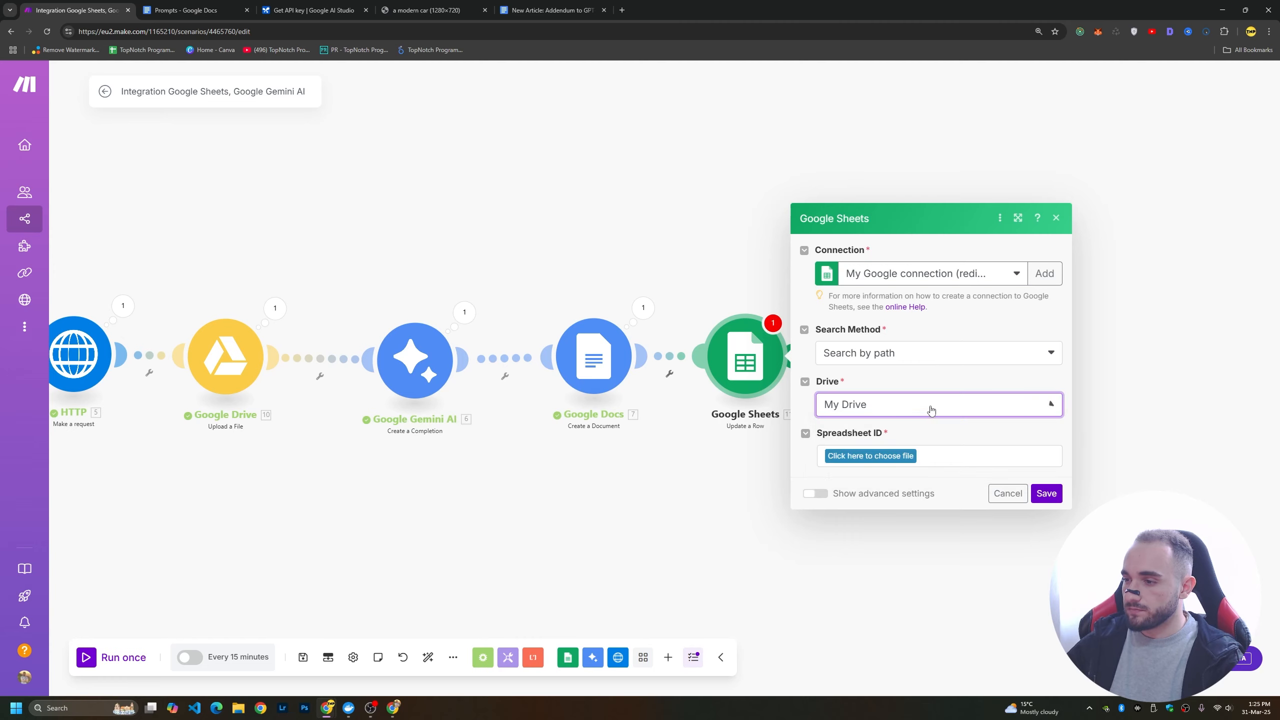
pyautogui.click(881, 456)
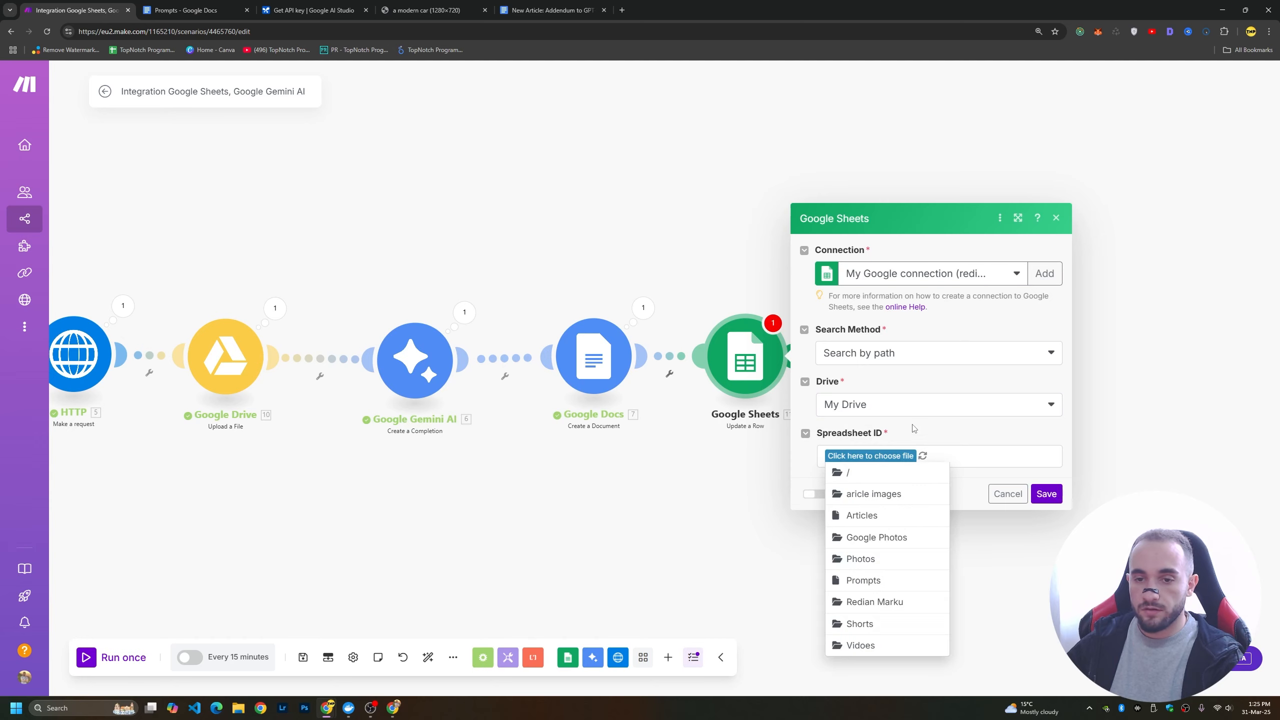
pyautogui.click(873, 518)
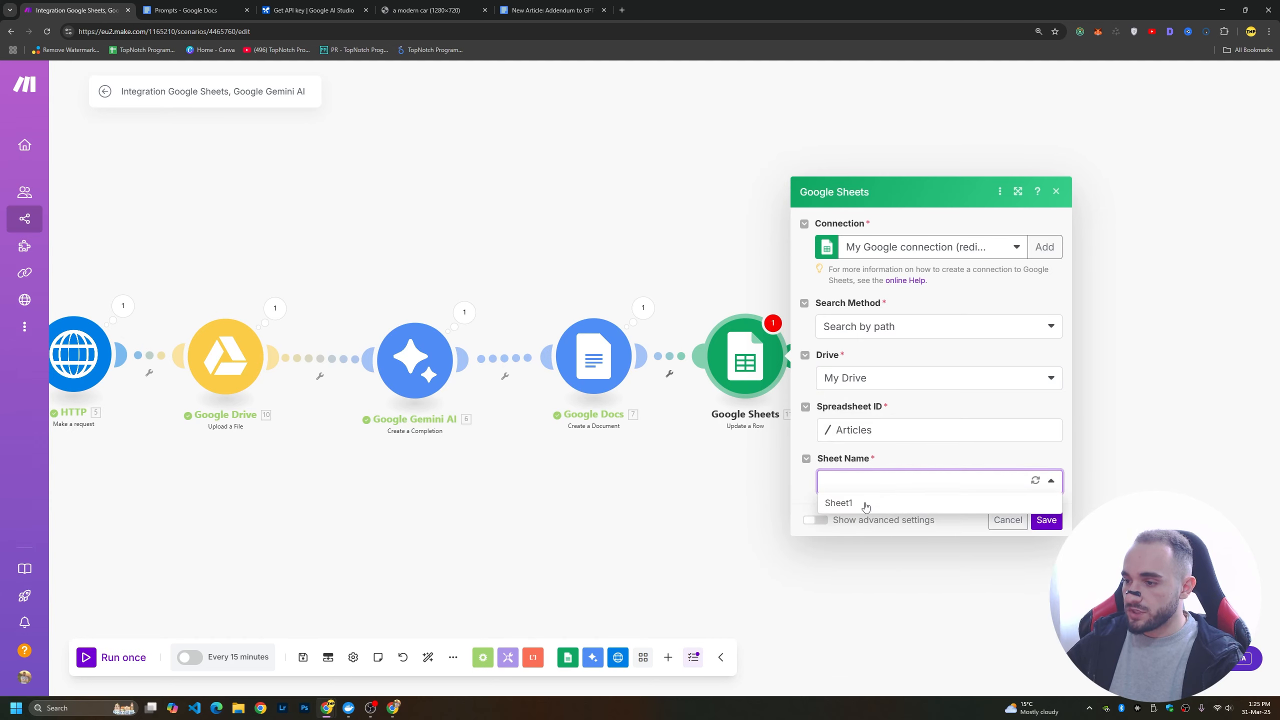
pyautogui.click(873, 501)
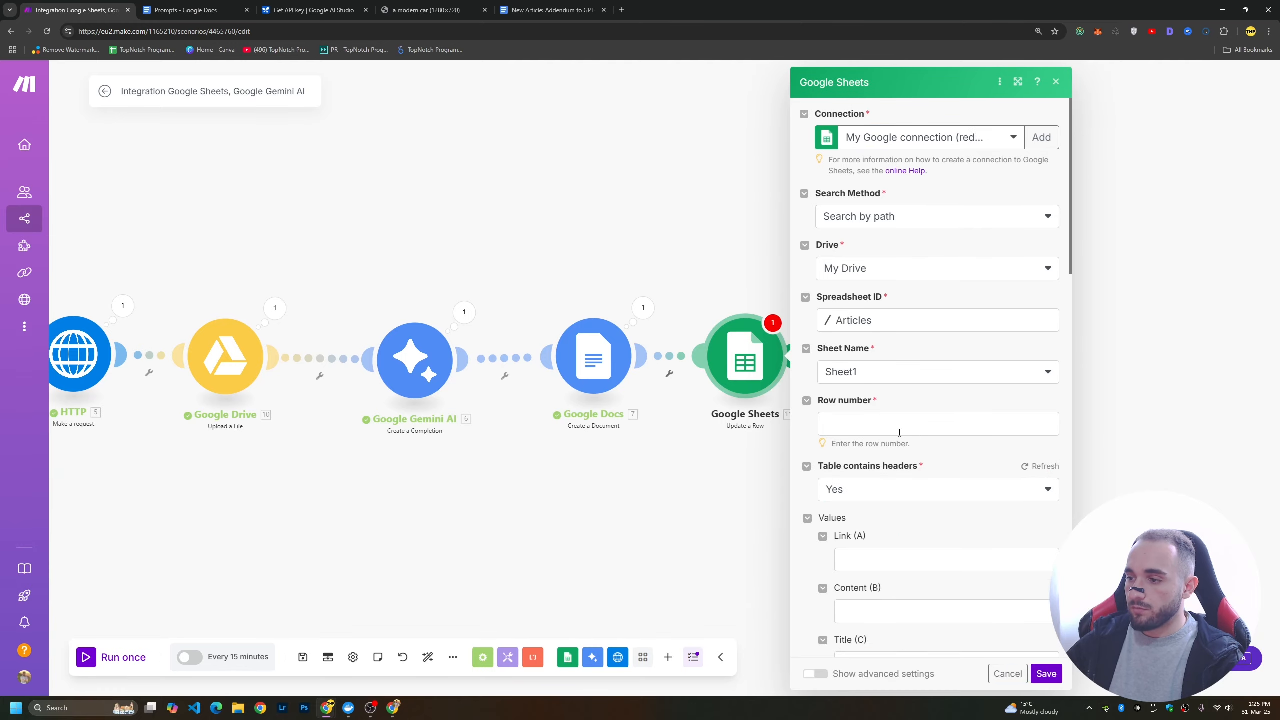
# Map the row number to the Row number item of the Google Sheets Watch New Rows module.
pyautogui.click(899, 425)
pyautogui.scroll(-10, 737, 402)
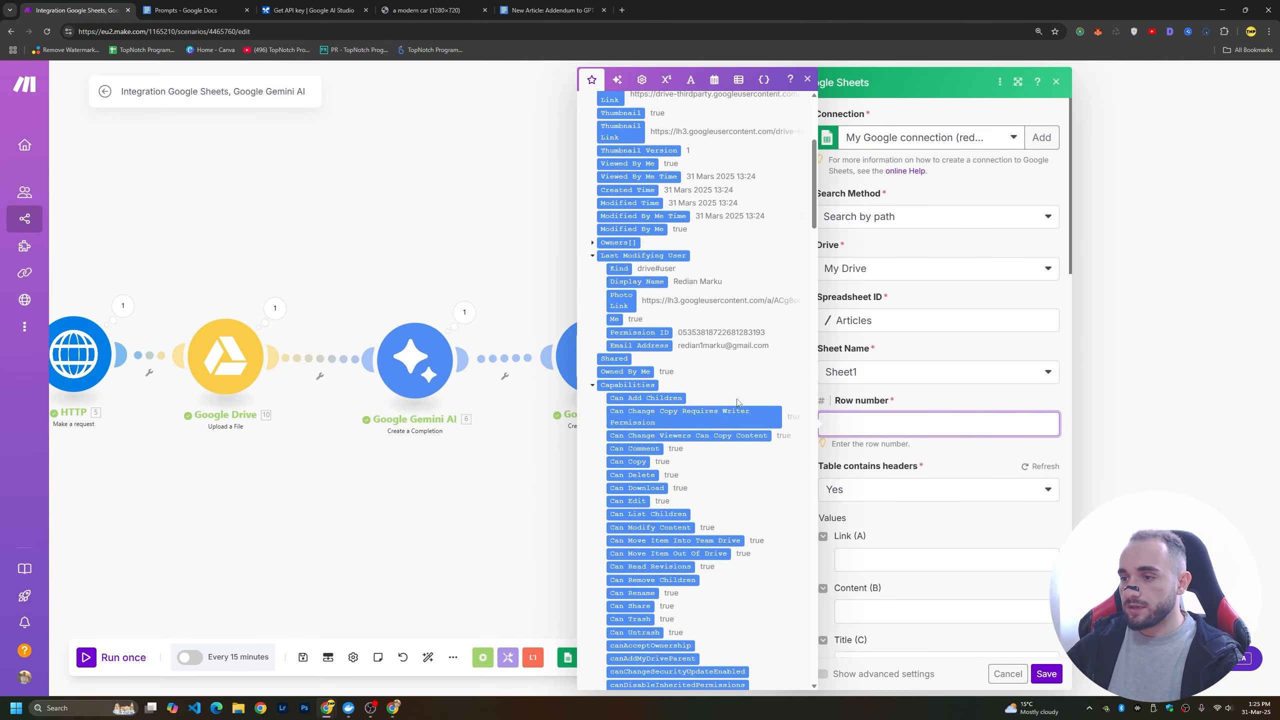
pyautogui.scroll(-15, 737, 402)
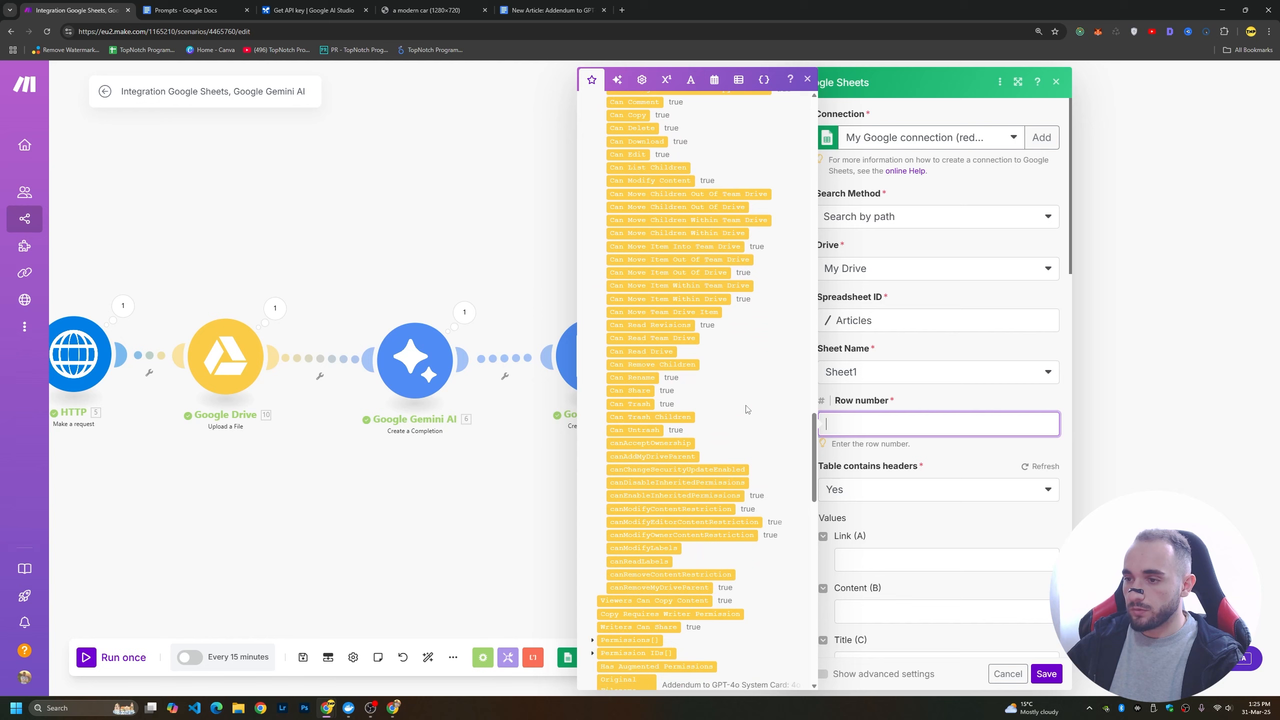
pyautogui.scroll(-15, 747, 410)
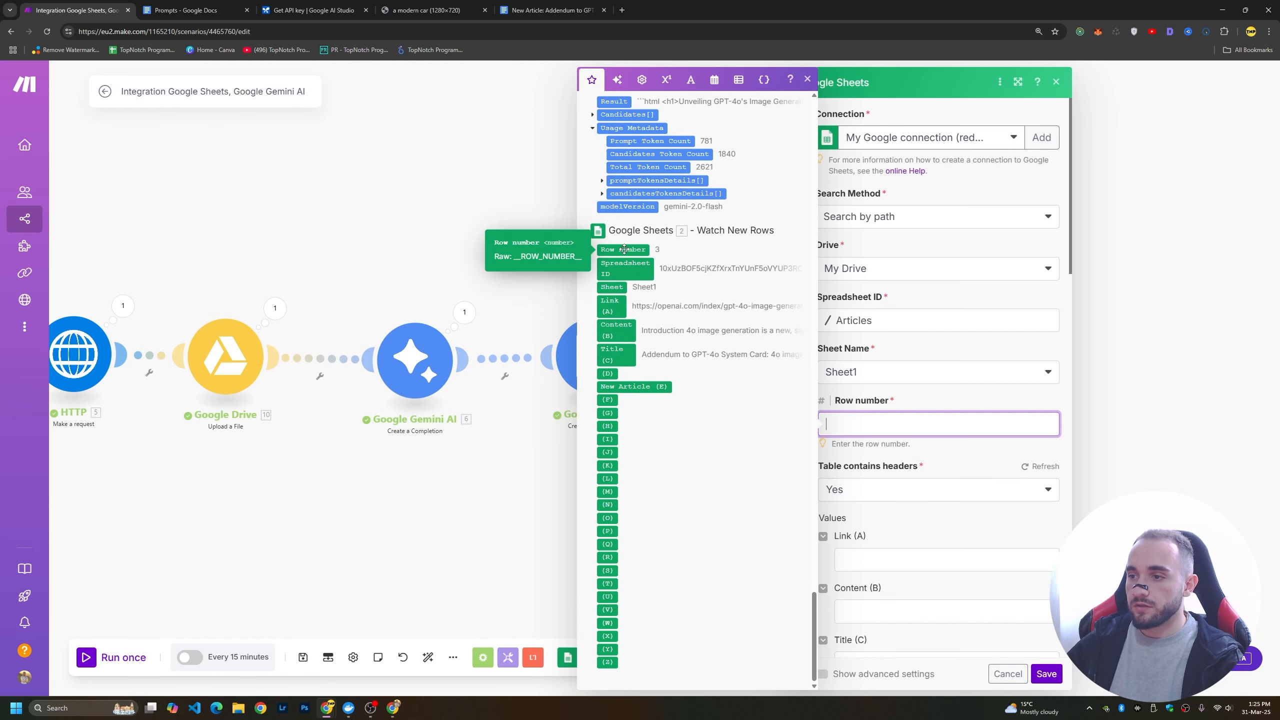
pyautogui.click(624, 249)
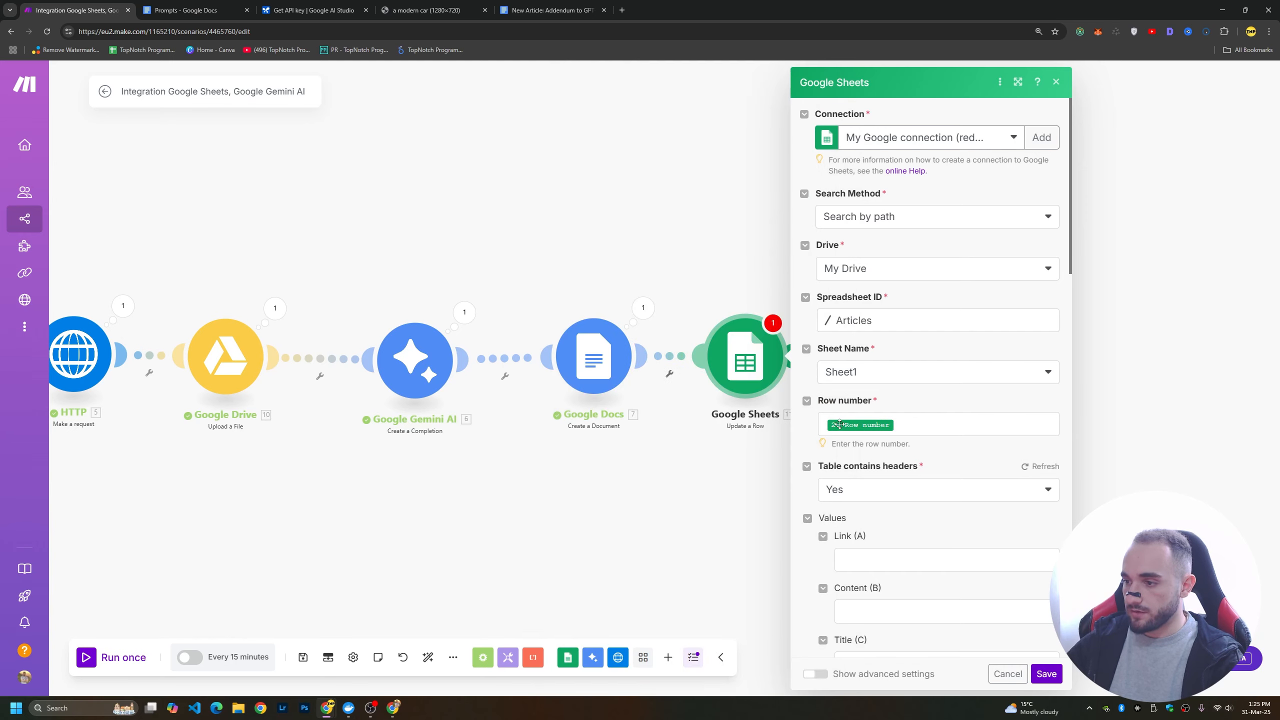
# Map the New Article (E) column to the Result of Google Gemini AI module 3.
pyautogui.scroll(-3, 903, 431)
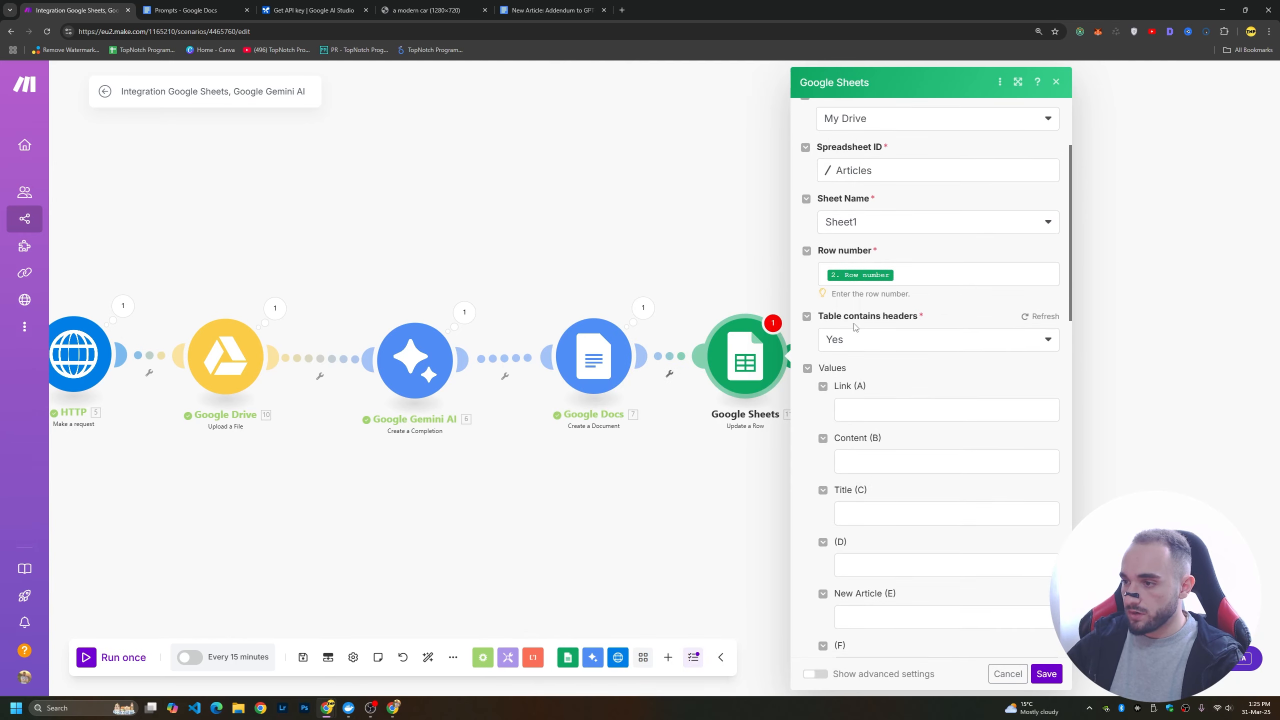
pyautogui.scroll(-3, 892, 378)
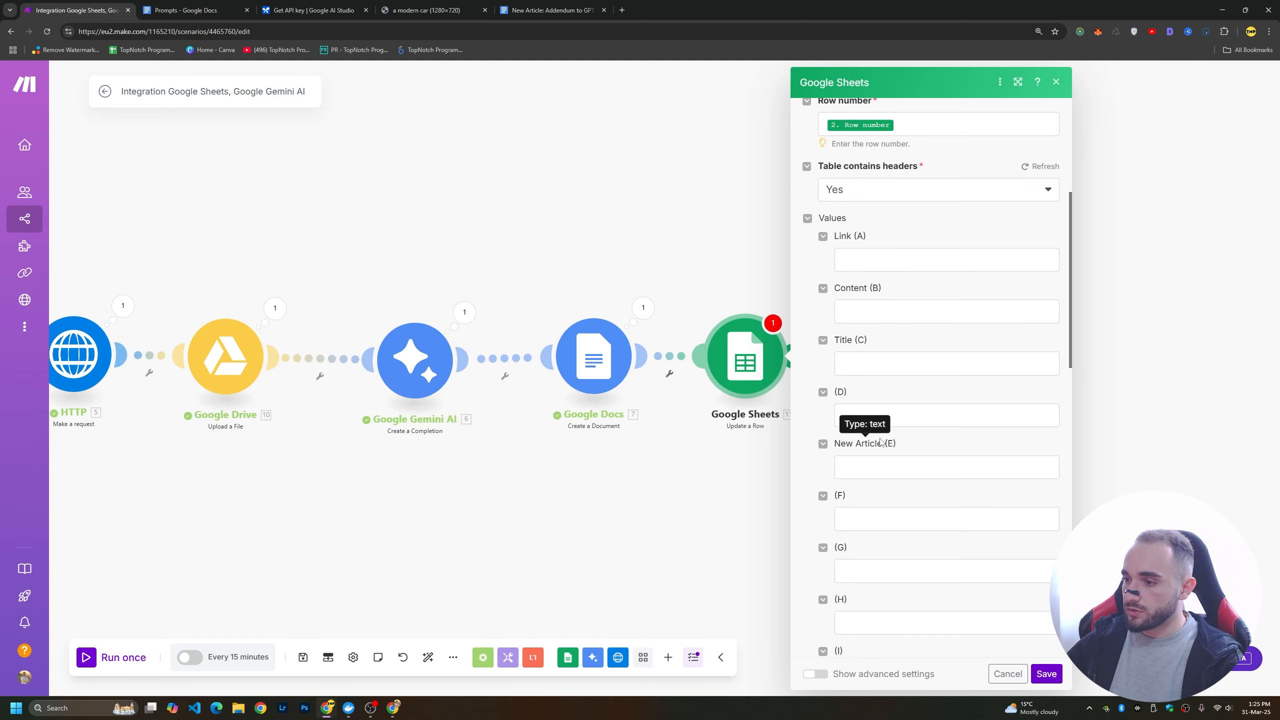
pyautogui.scroll(-2, 856, 408)
pyautogui.click(889, 368)
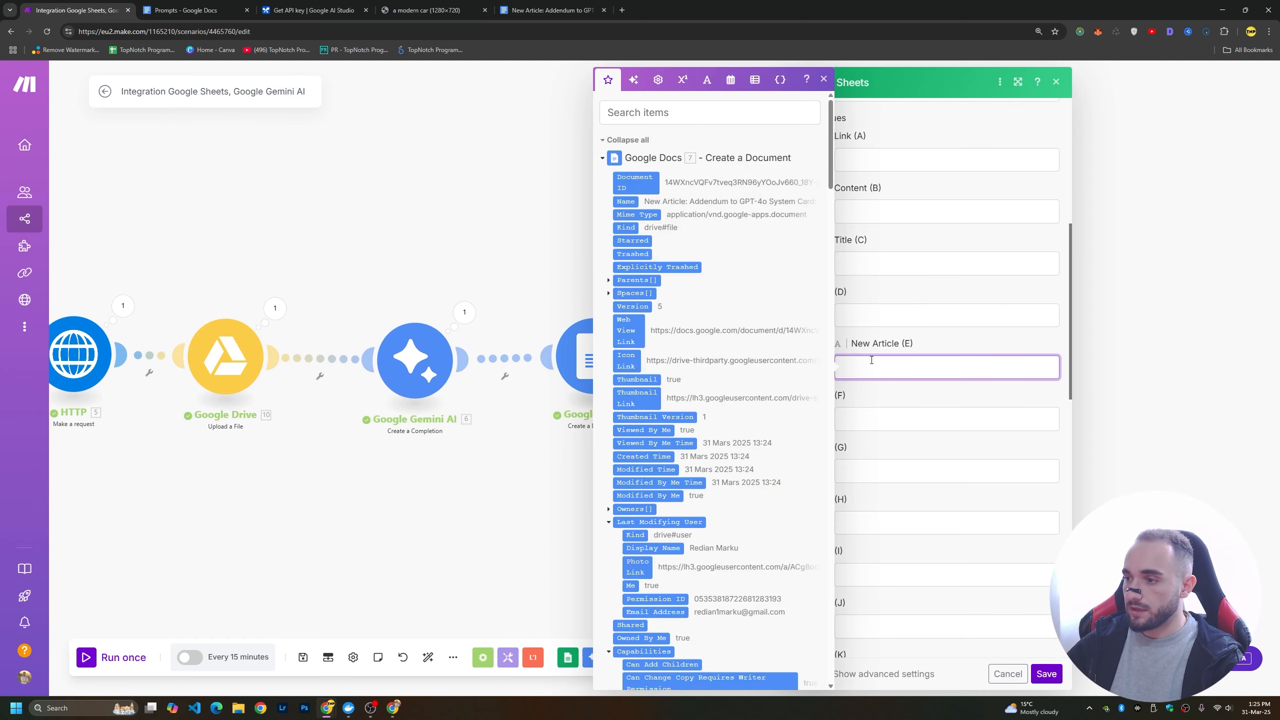
pyautogui.scroll(-15, 736, 381)
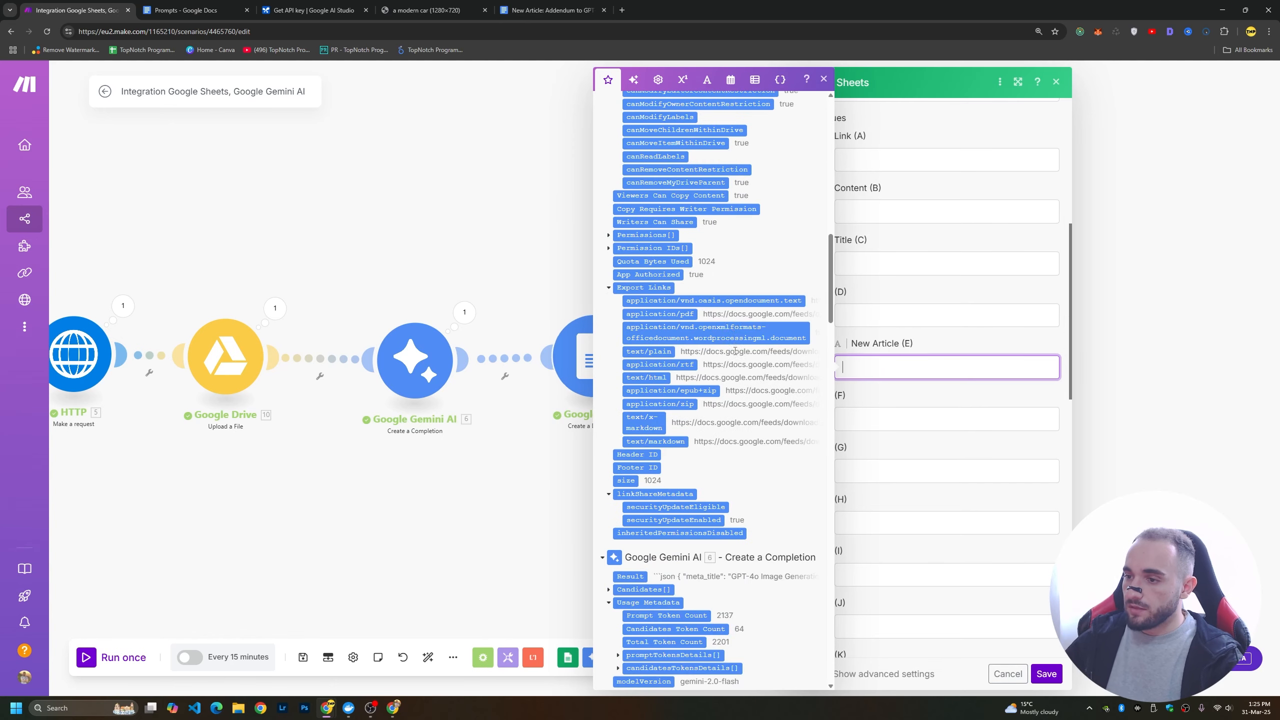
pyautogui.scroll(-15, 733, 330)
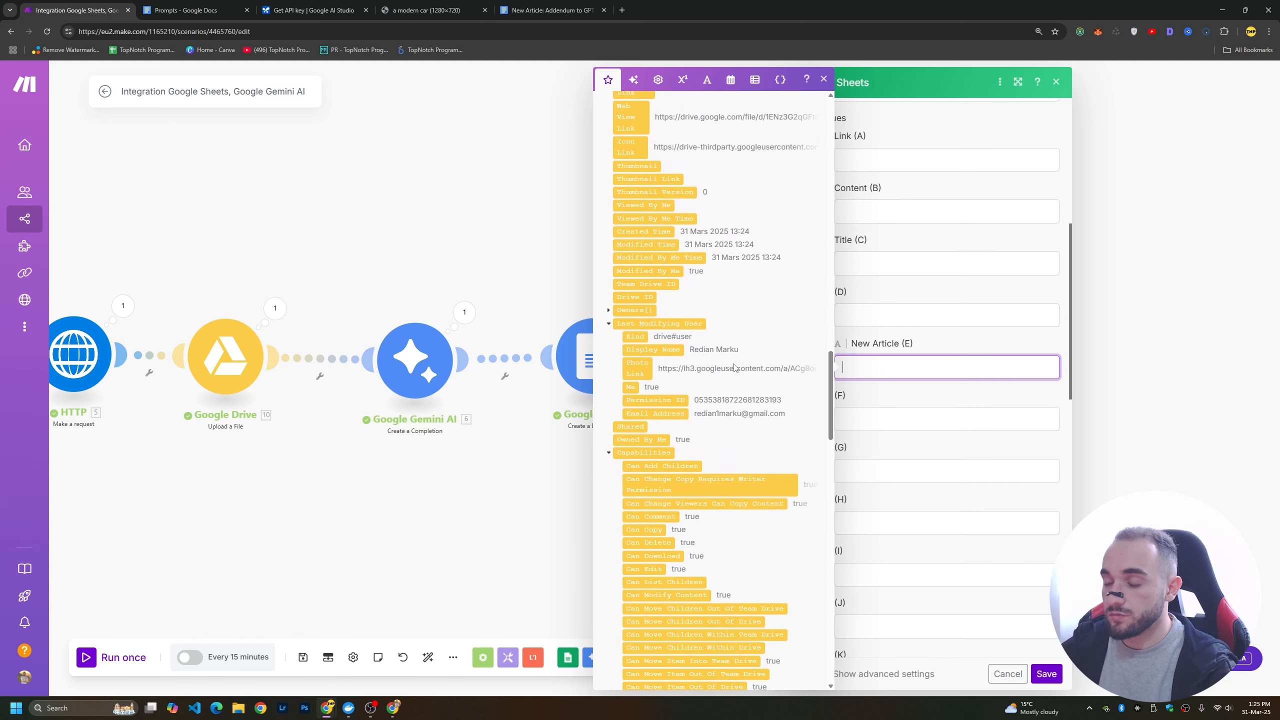
pyautogui.scroll(-15, 733, 370)
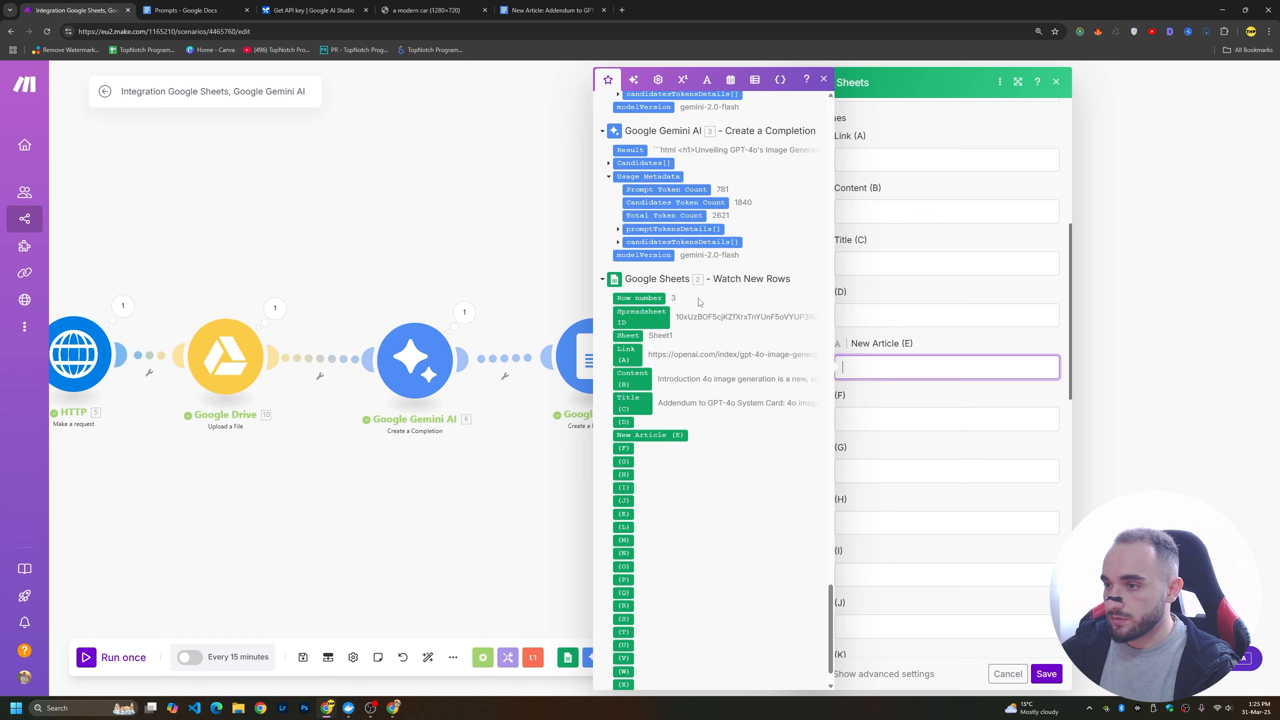
pyautogui.scroll(3, 670, 299)
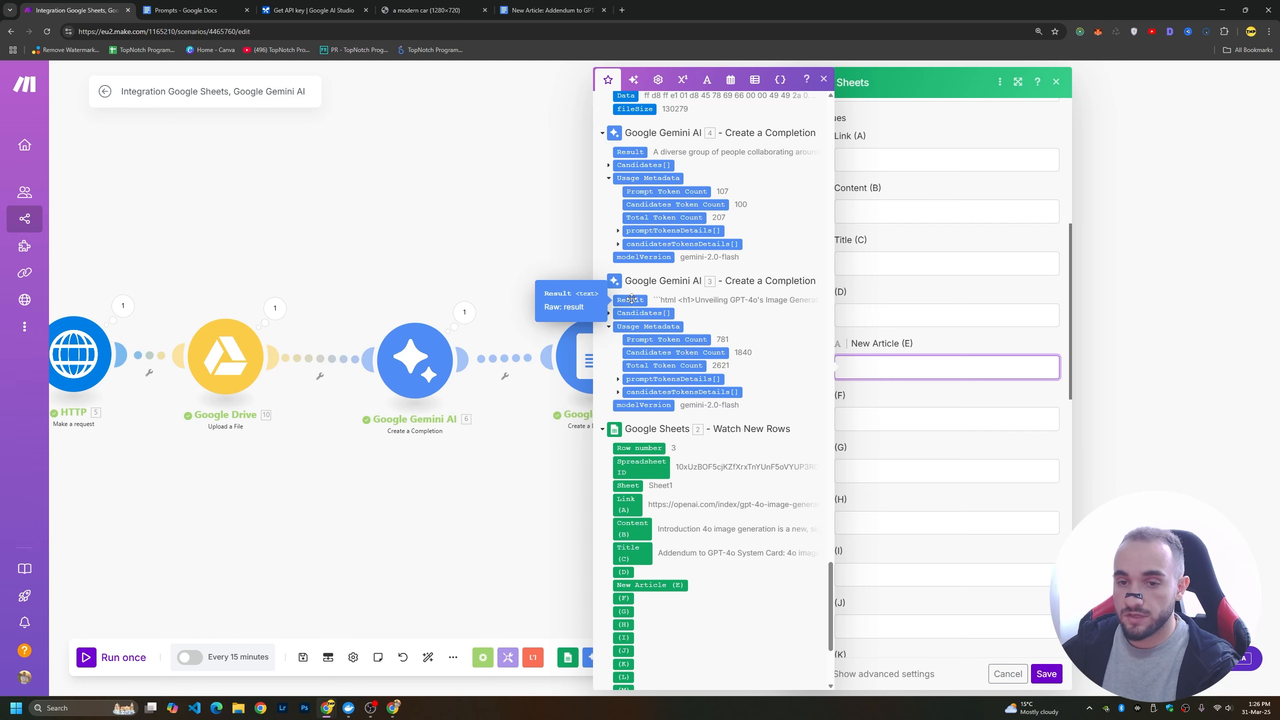
pyautogui.click(632, 300)
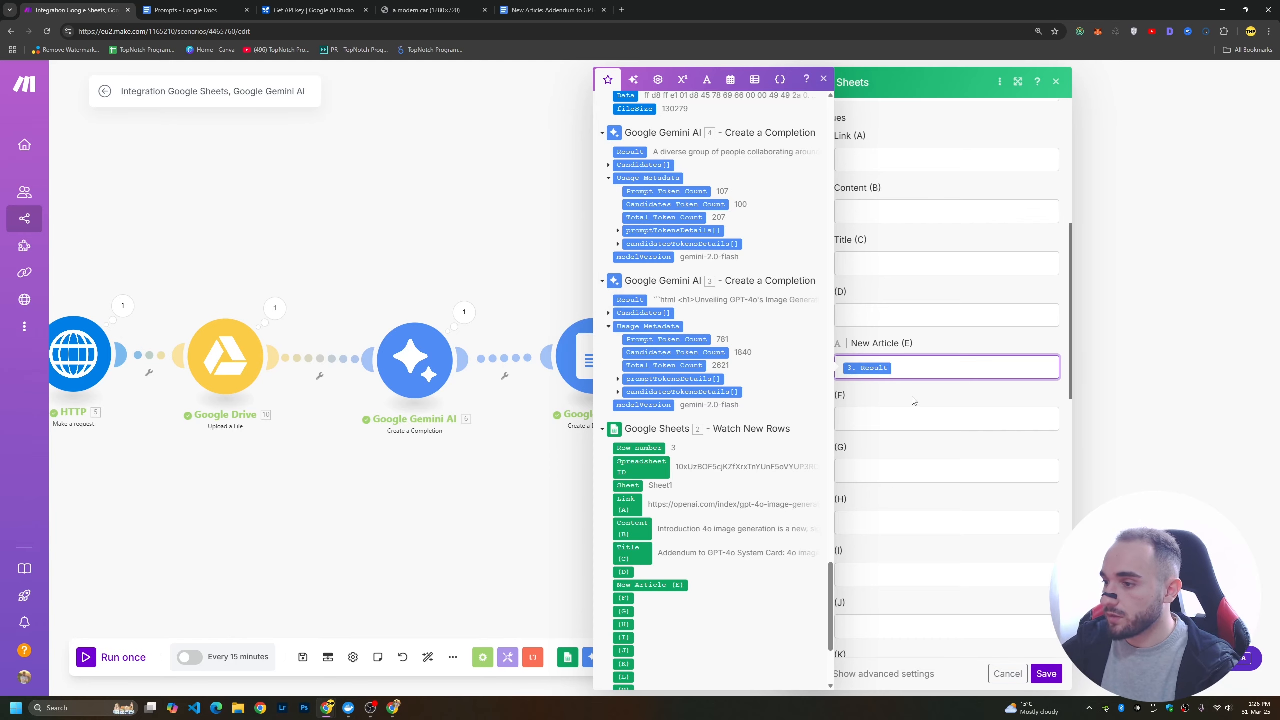
pyautogui.click(986, 347)
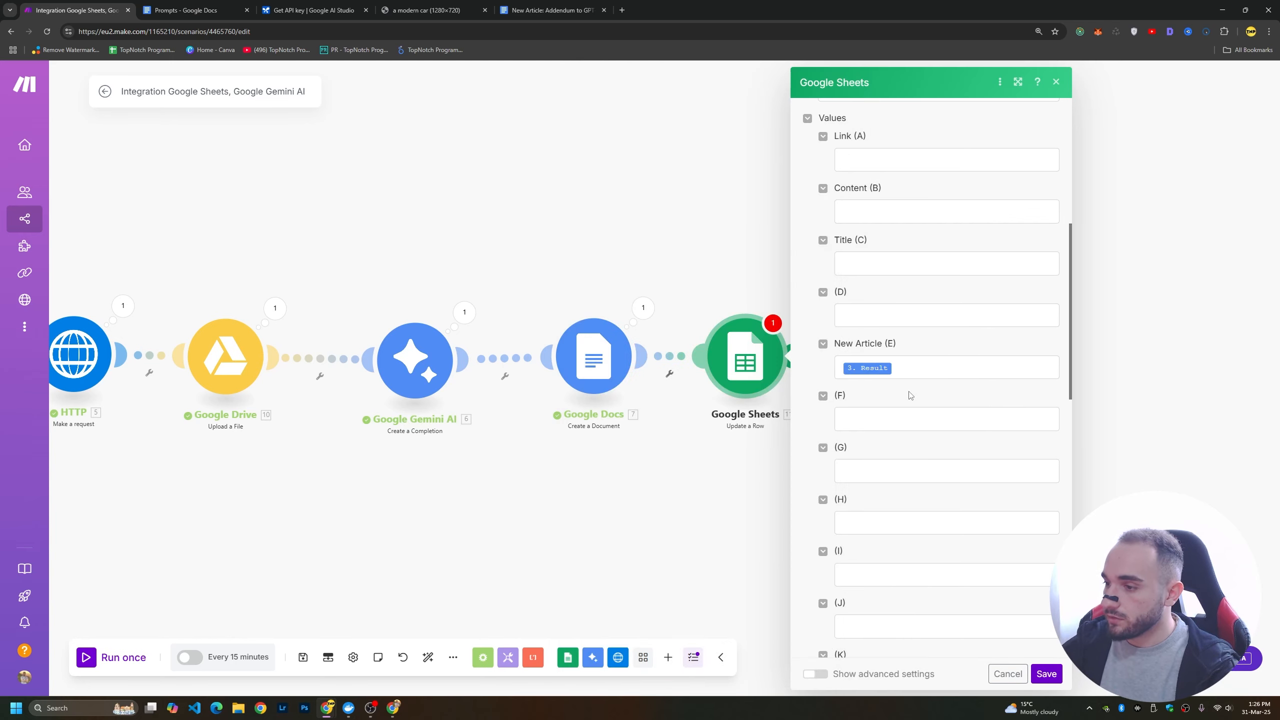
# Map column F to the Web View Link of the Google Docs module and save the Update a Row module.
pyautogui.scroll(2, 913, 403)
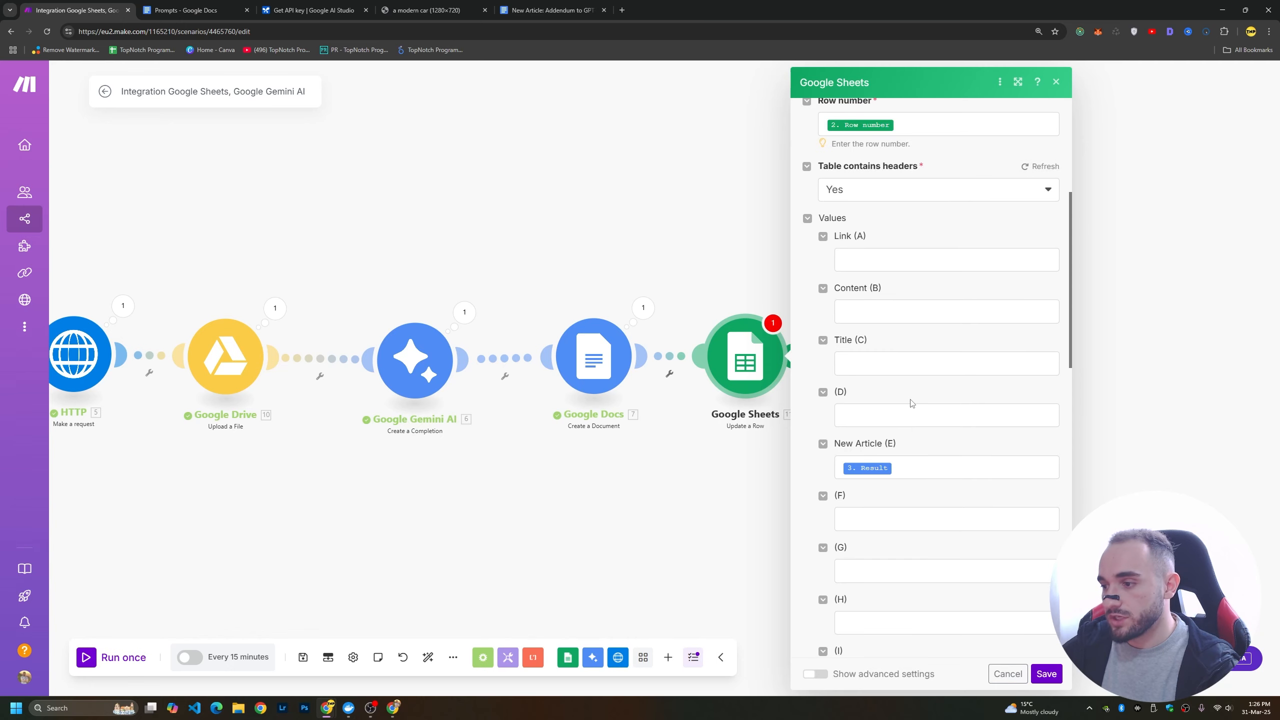
pyautogui.scroll(-3, 912, 403)
pyautogui.click(868, 361)
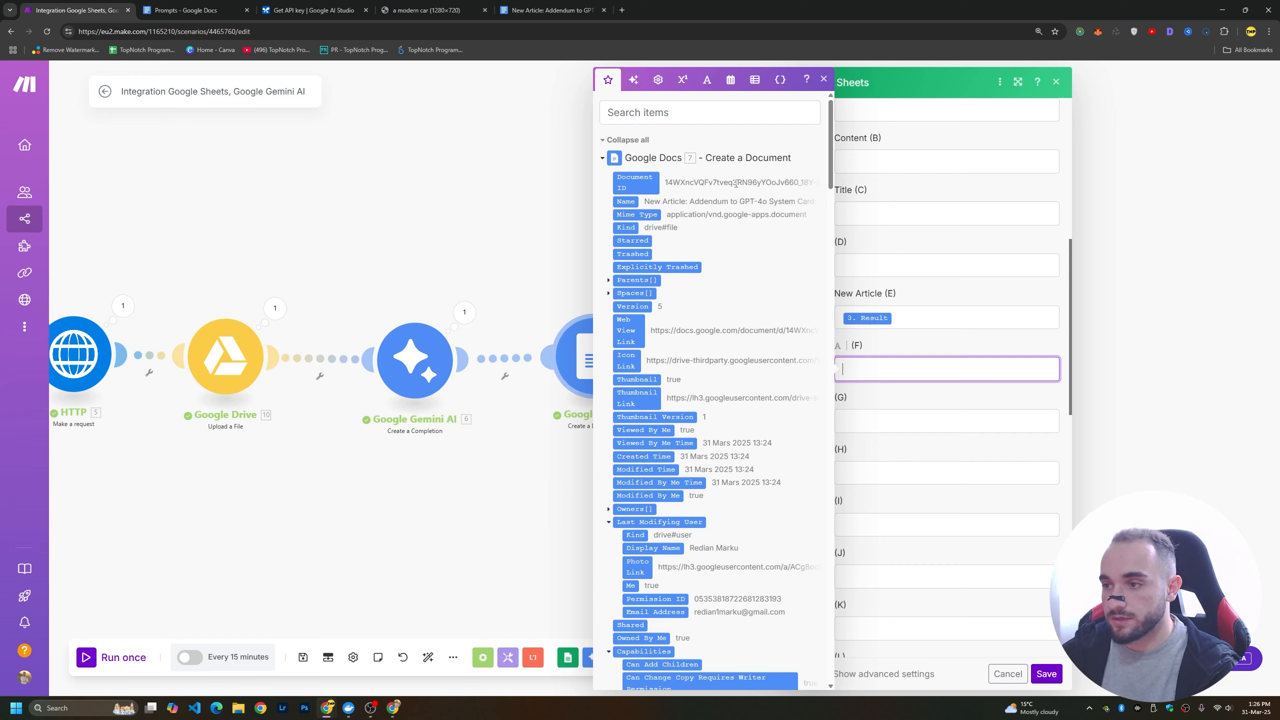
pyautogui.click(637, 337)
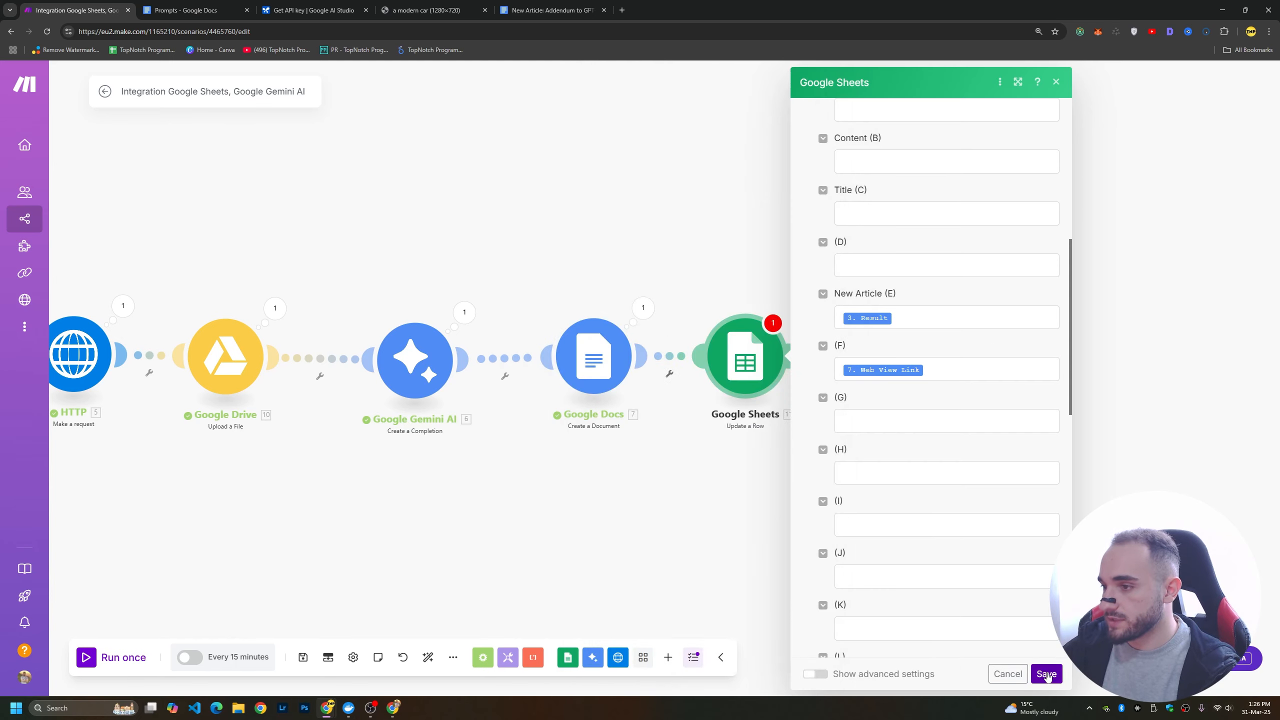
pyautogui.click(1046, 673)
# Add an unconnected WordPress Create a Post module beyond the Google Sheets Update a Row module and dismiss its configuration.
pyautogui.moveTo(320, 461); pyautogui.dragTo(392, 458)
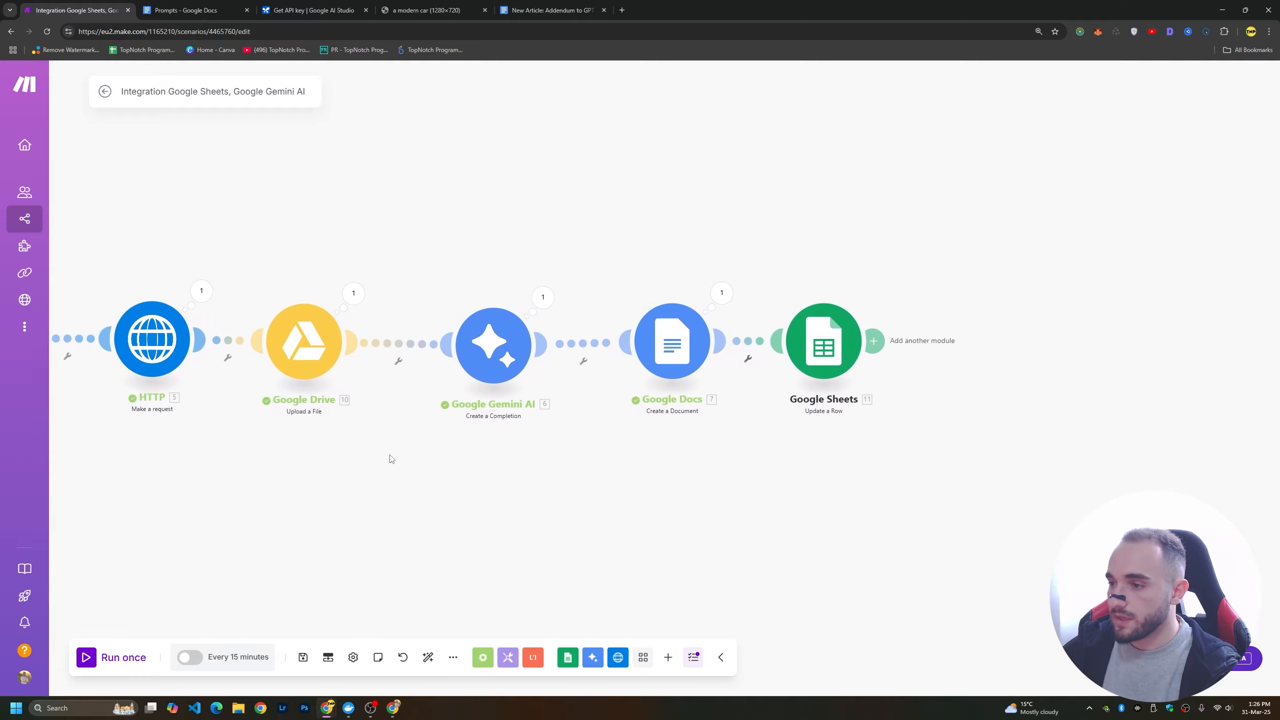
pyautogui.moveTo(903, 486); pyautogui.dragTo(583, 432)
pyautogui.click(568, 354)
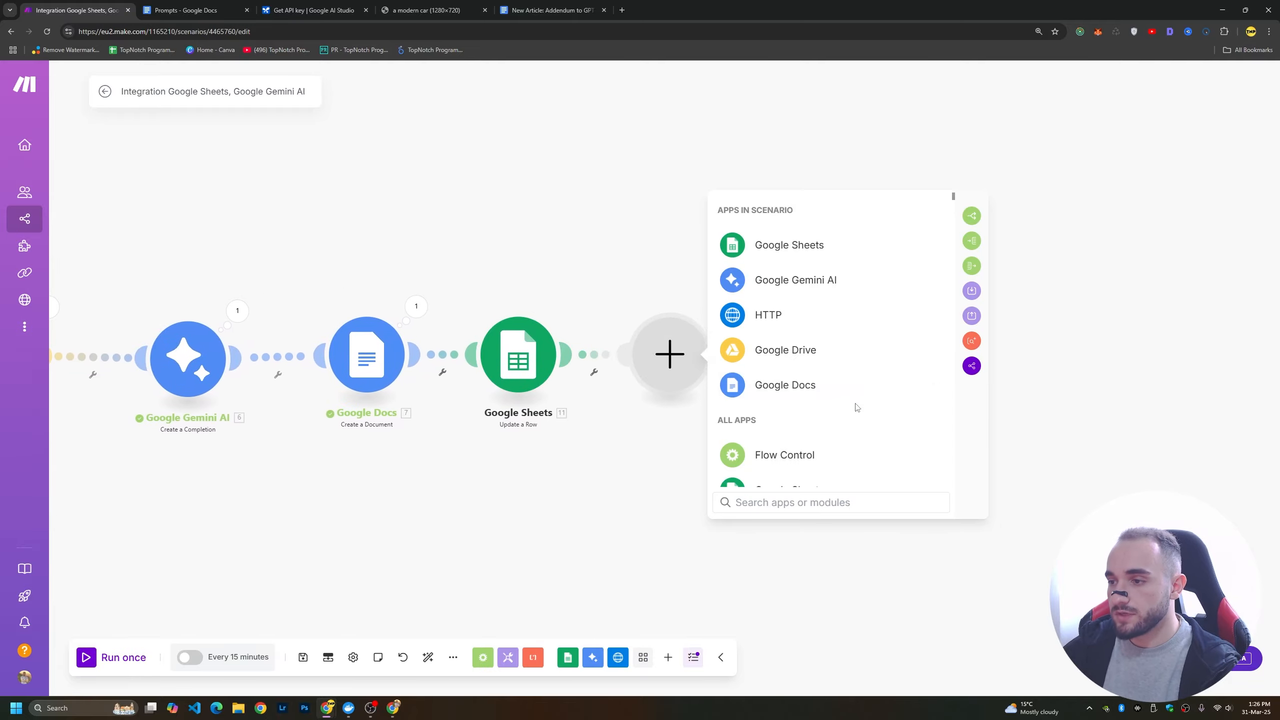
pyautogui.click(679, 497)
pyautogui.doubleClick(867, 327)
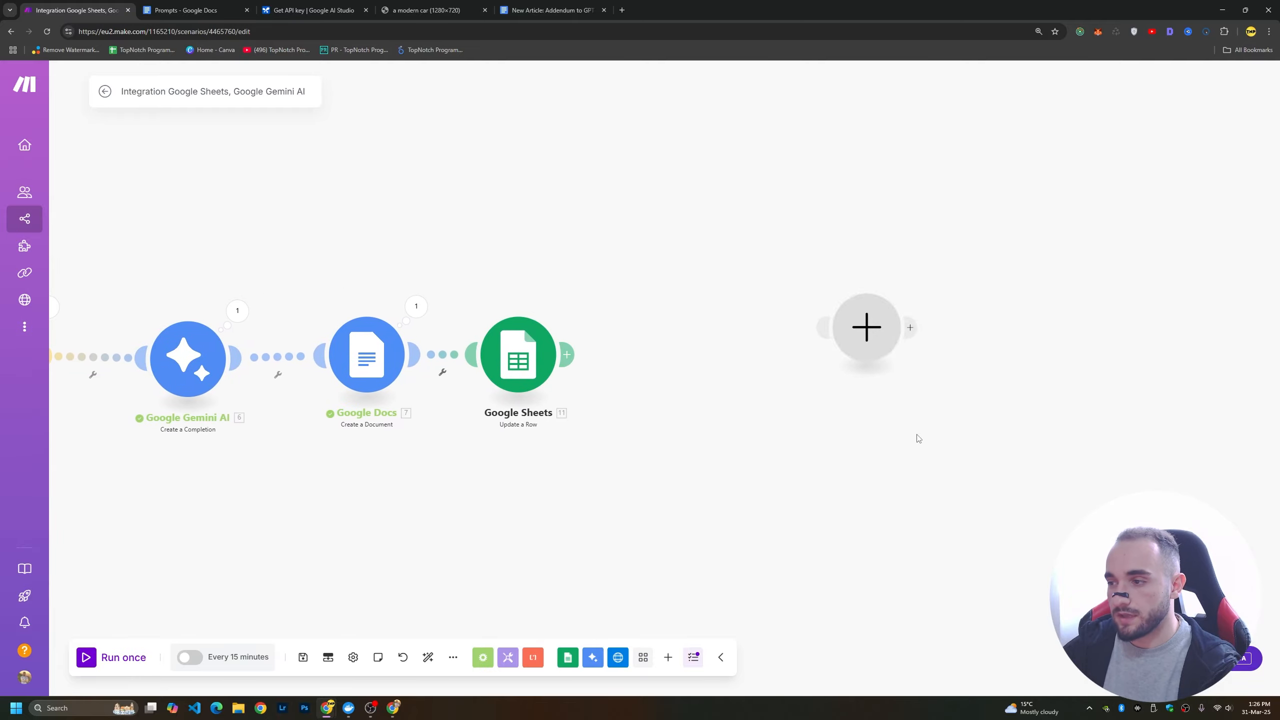
pyautogui.write('word')
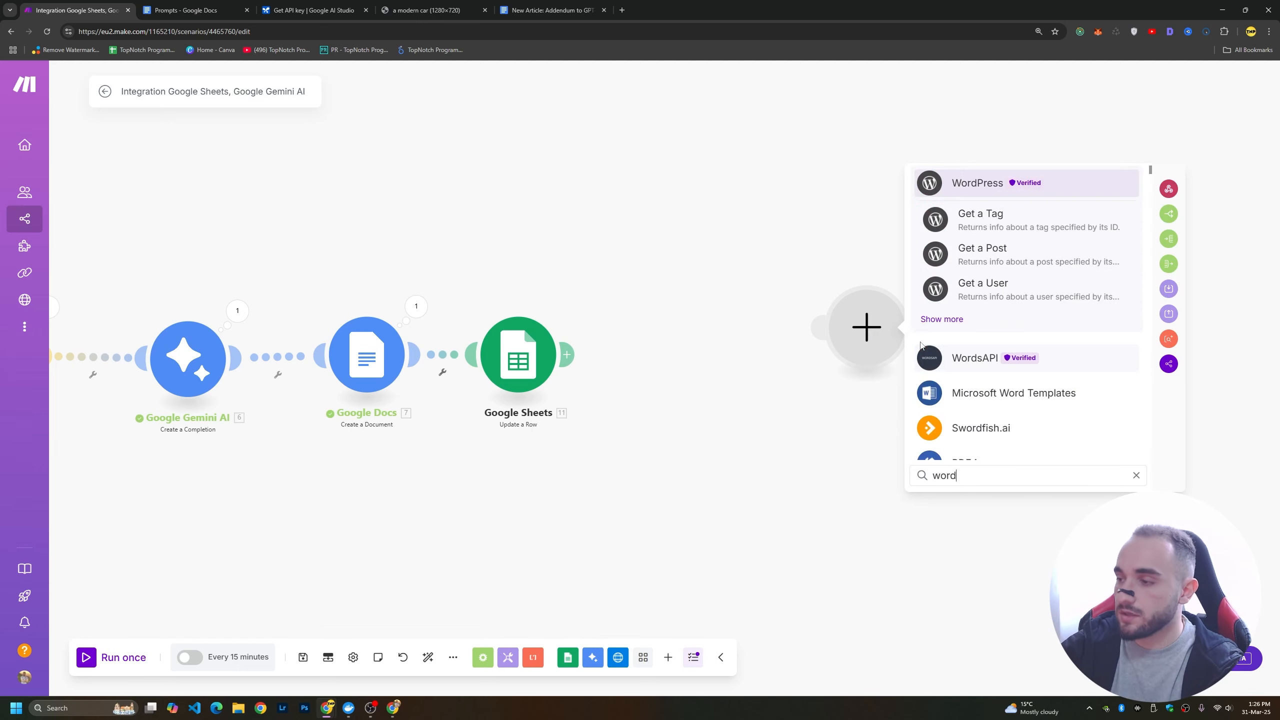
pyautogui.click(975, 186)
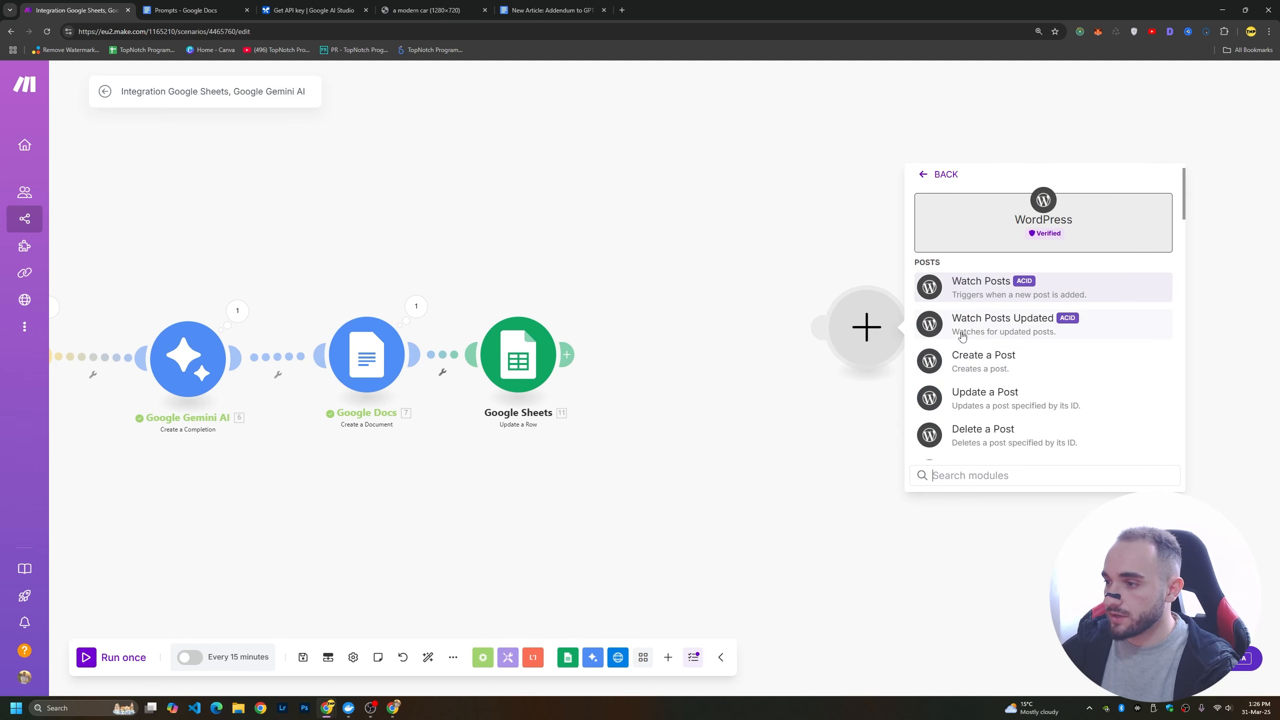
pyautogui.click(985, 363)
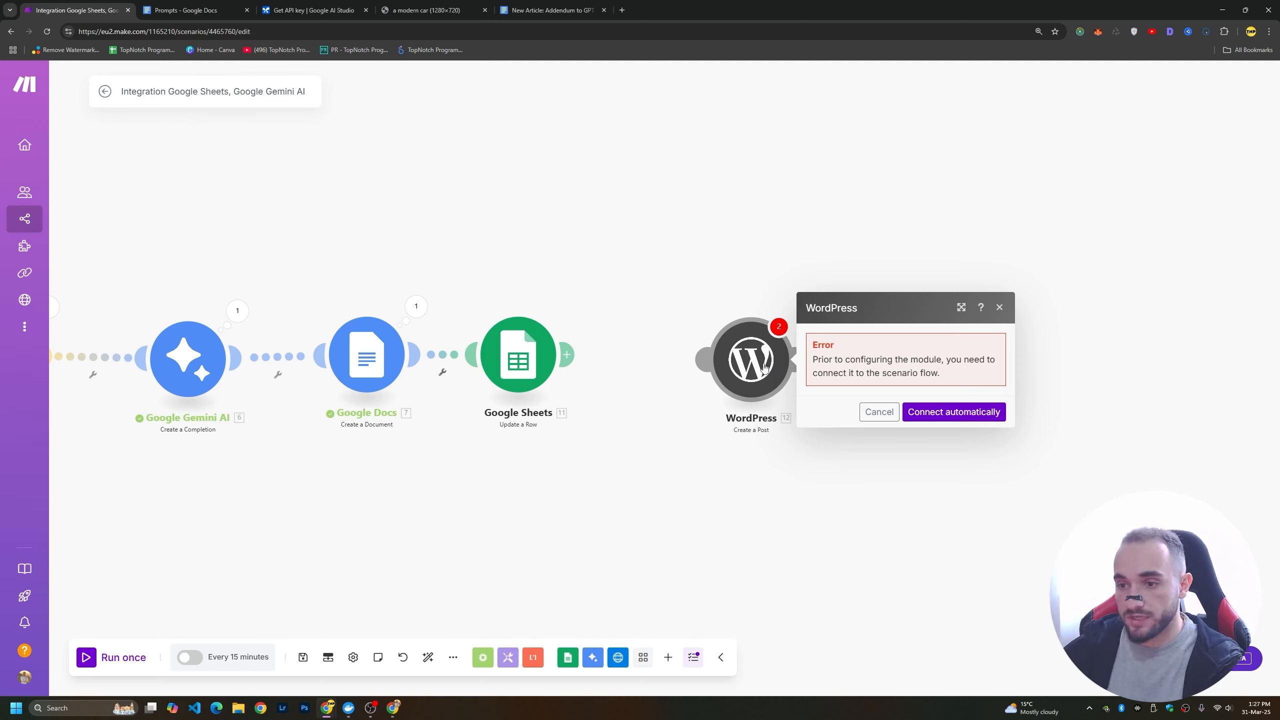
pyautogui.click(715, 454)
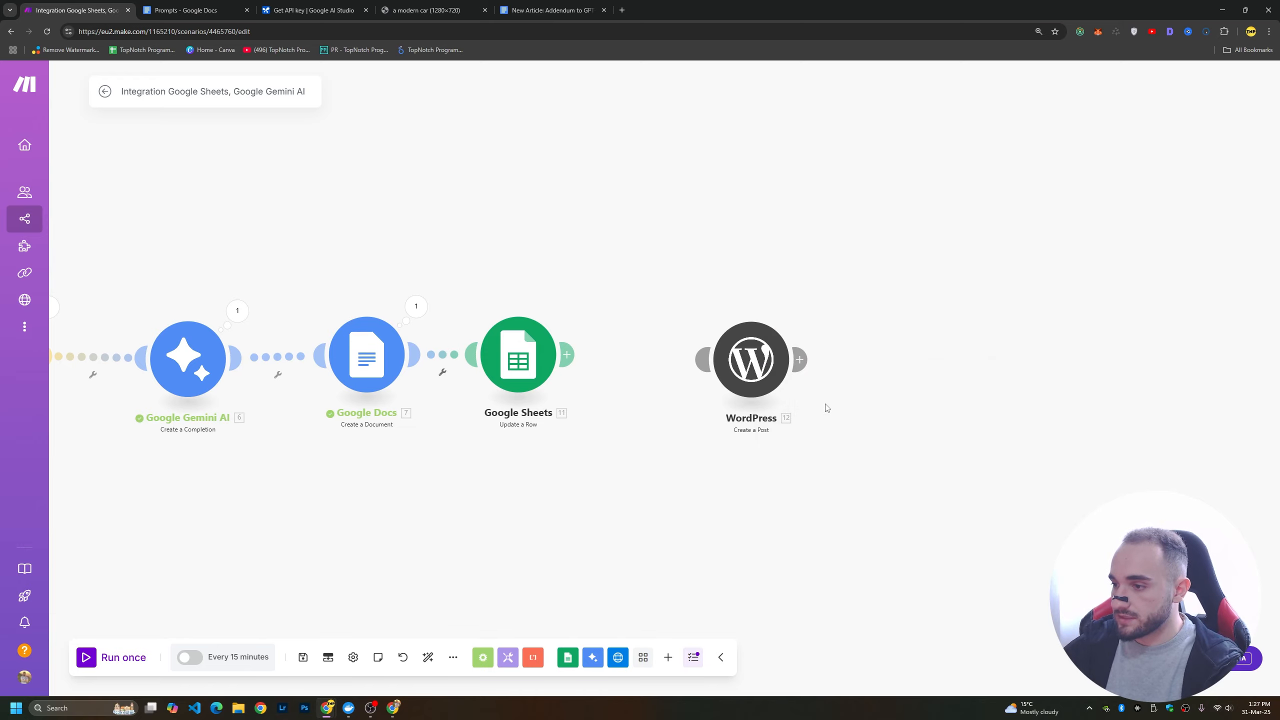
# Set the Google Sheets Watch New Rows trigger to start from a manually chosen row and save the choice.
pyautogui.moveTo(580, 494); pyautogui.dragTo(895, 449)
pyautogui.scroll(-2, 363, 522)
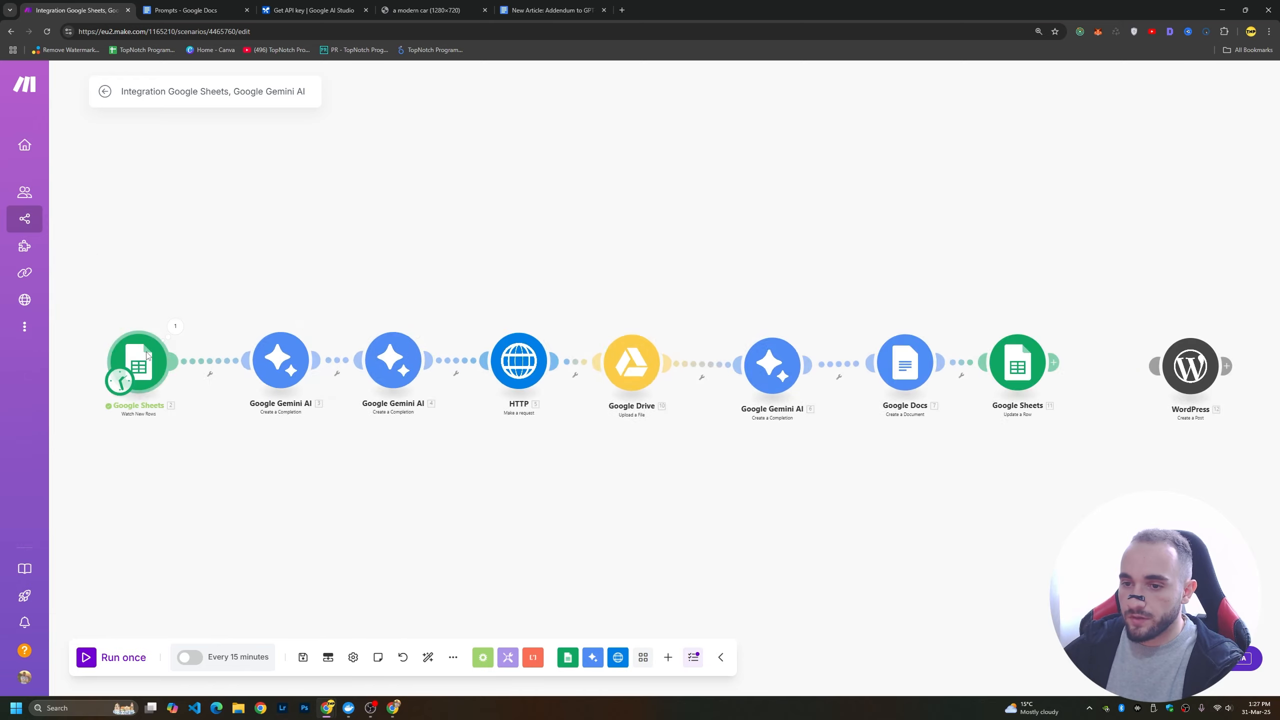
pyautogui.rightClick(150, 356)
pyautogui.click(177, 404)
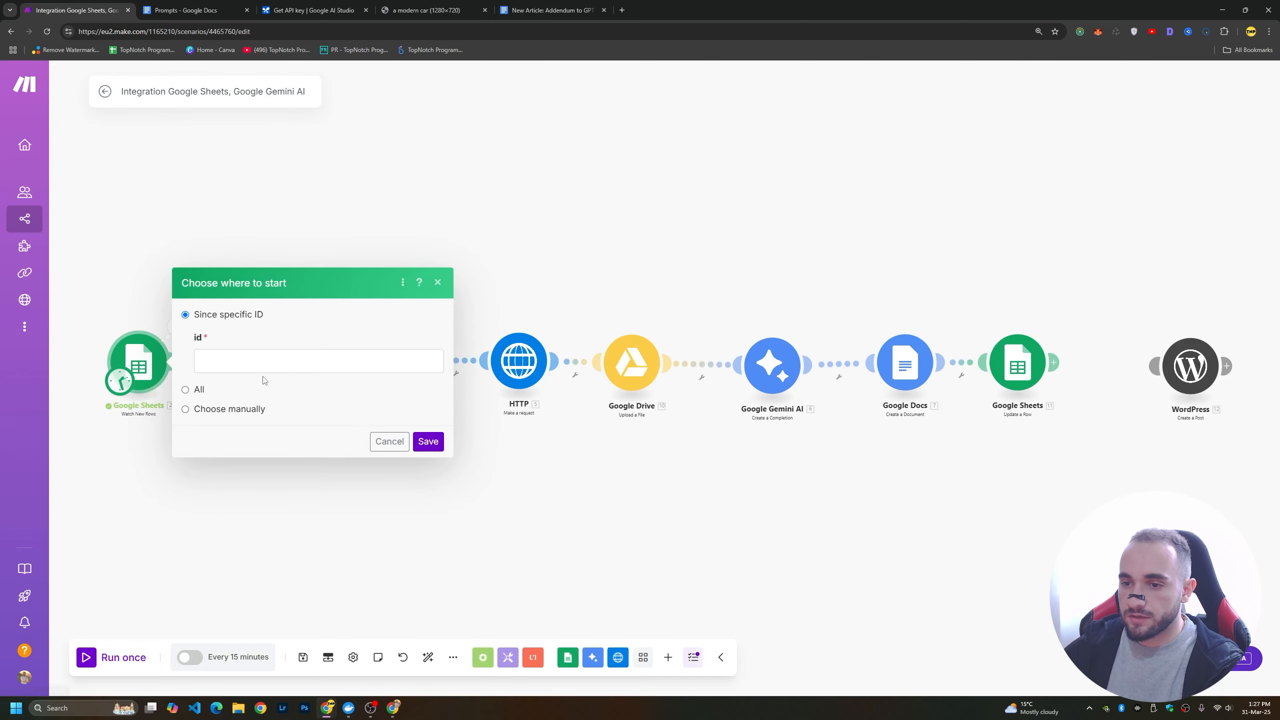
pyautogui.click(216, 408)
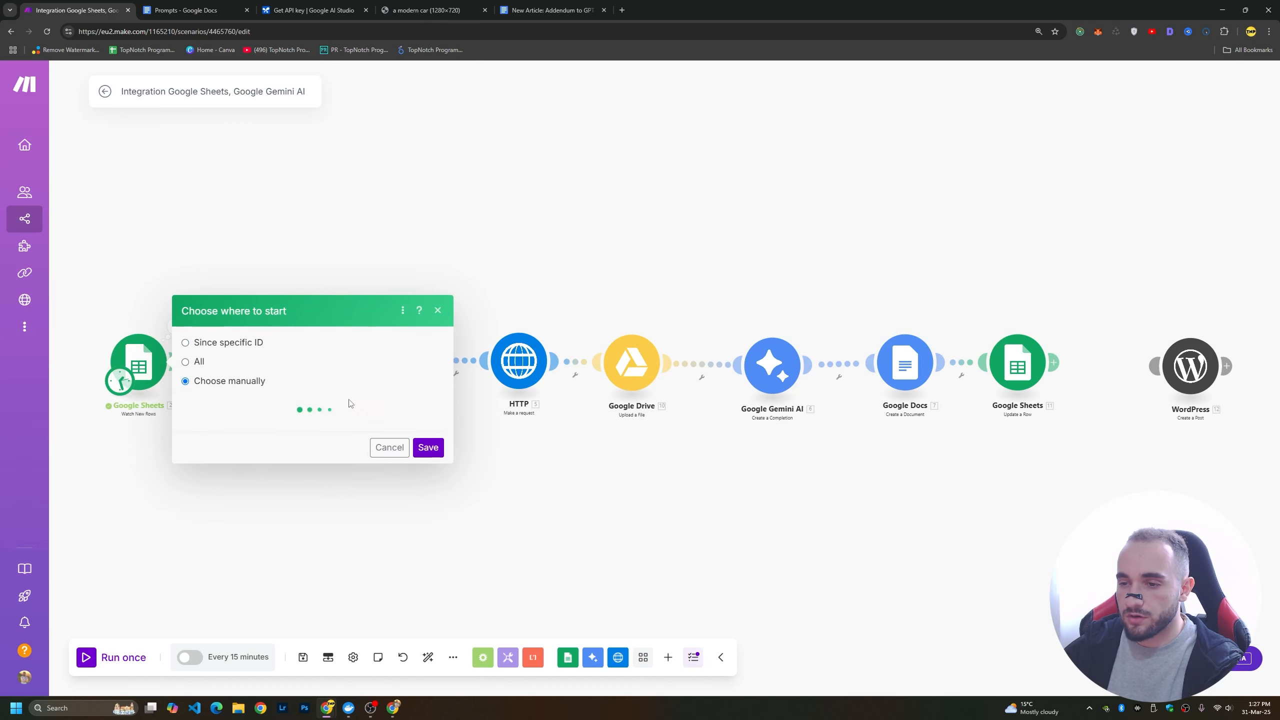
pyautogui.click(298, 378)
pyautogui.click(428, 456)
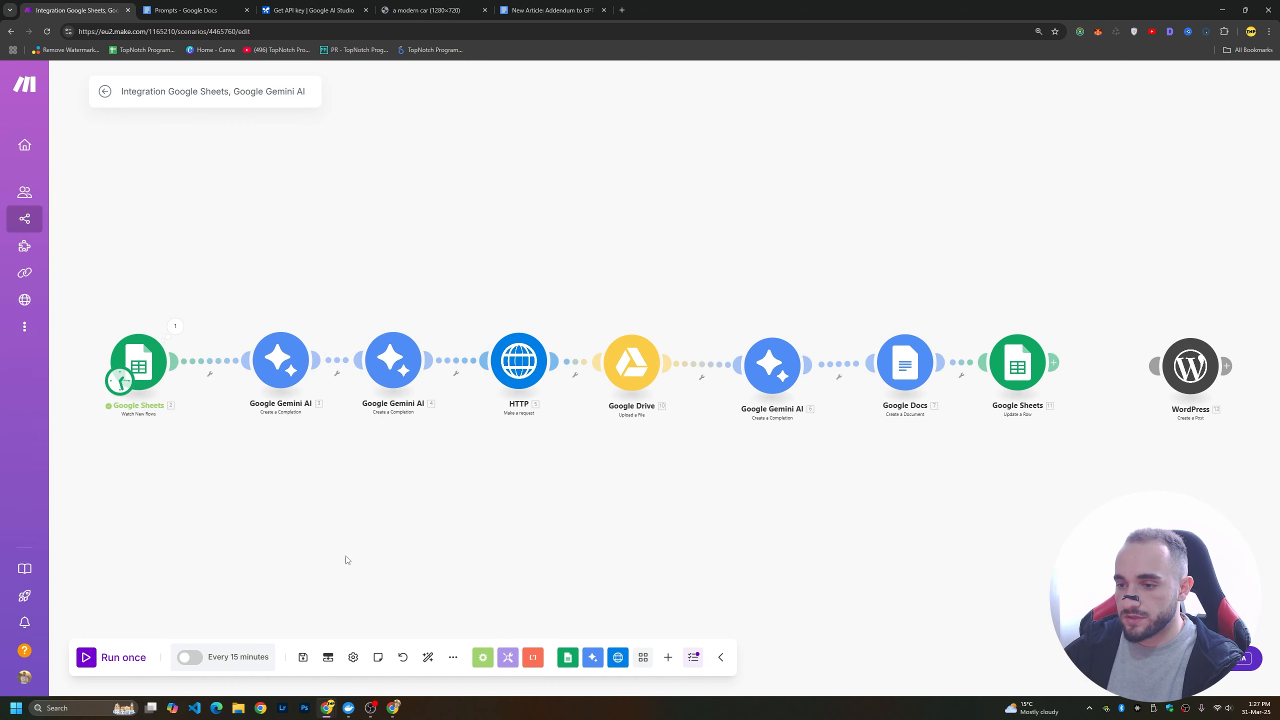
# Run the scenario once and switch to the Articles spreadsheet in Google Sheets to check its output.
pyautogui.click(100, 654)
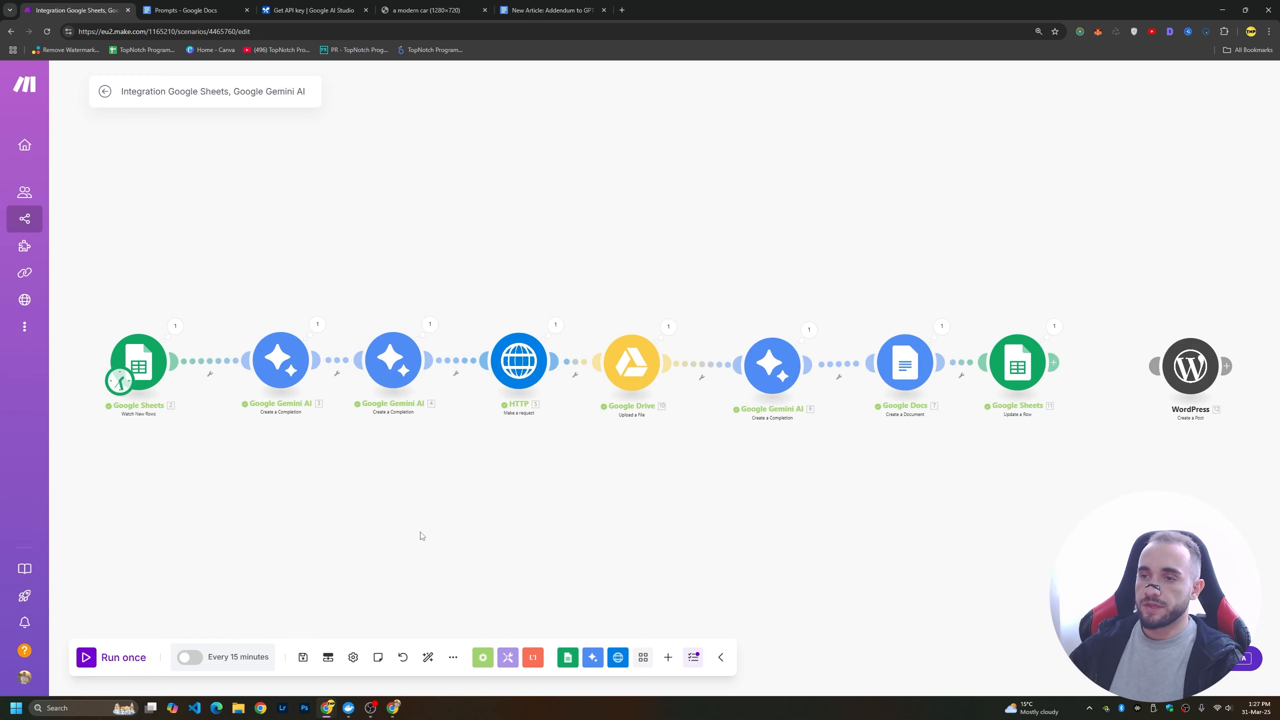
pyautogui.hotkey('alt', 'Tab')
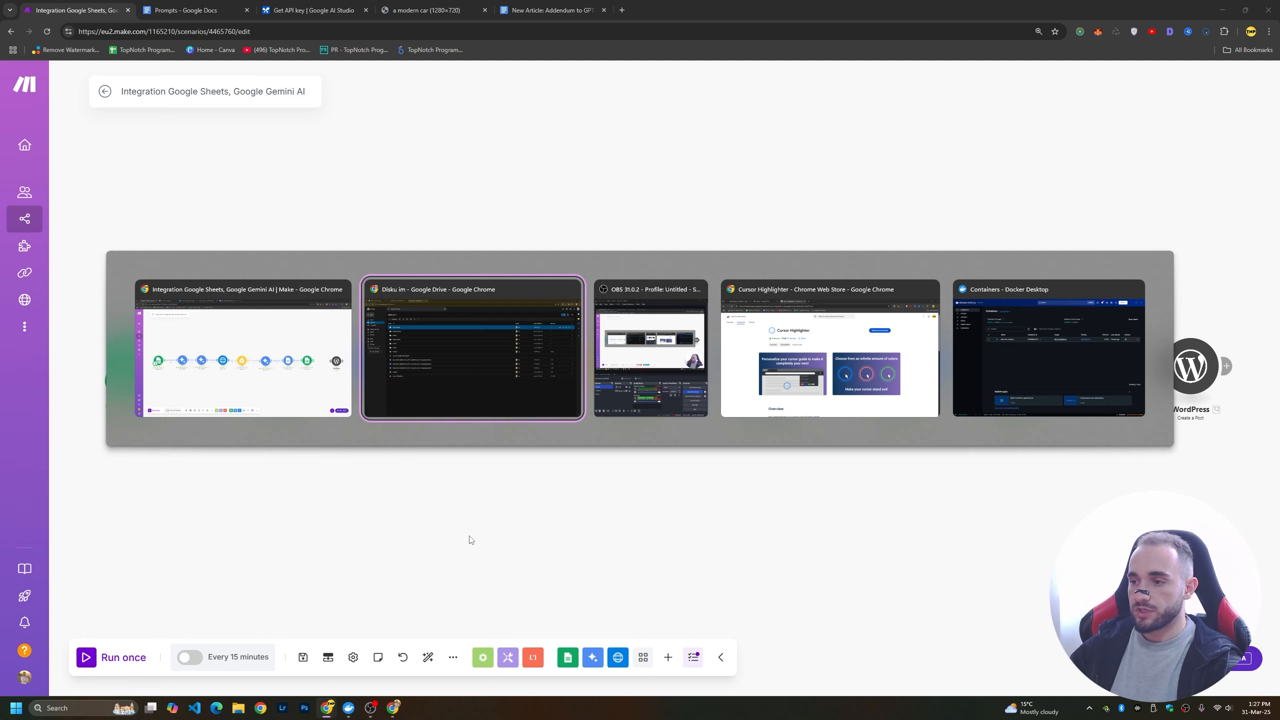
pyautogui.click(477, 384)
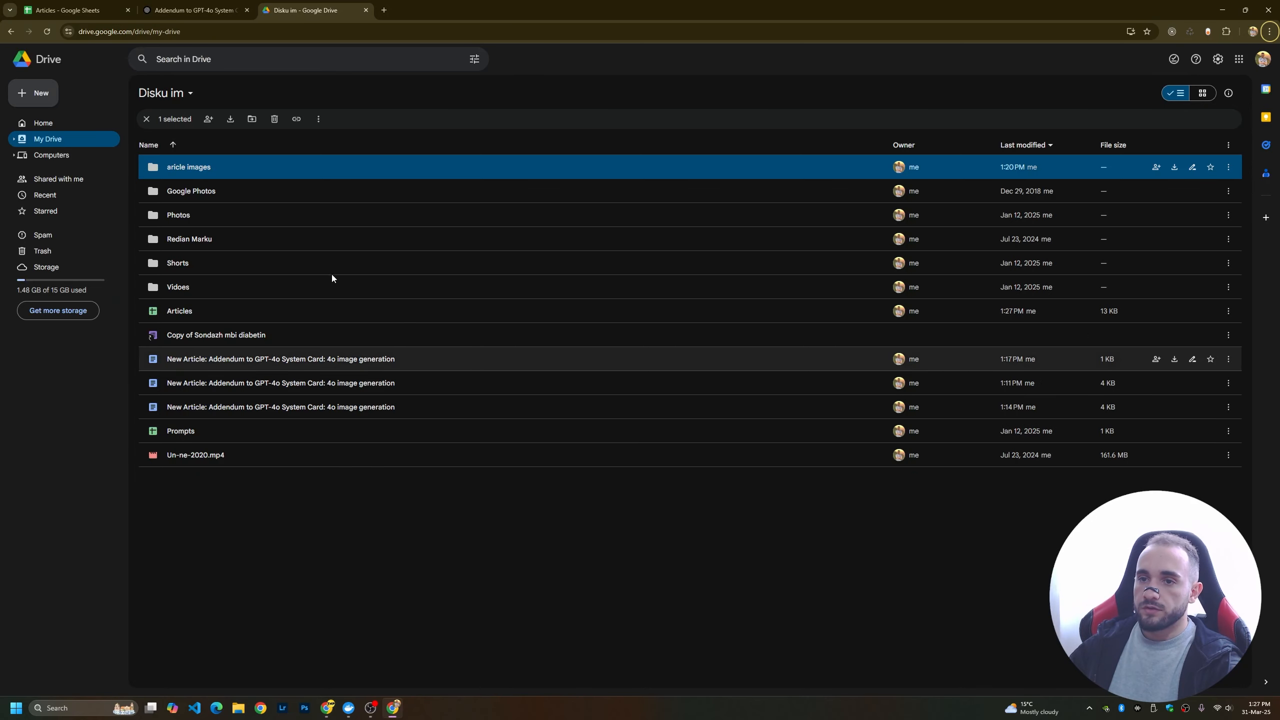
pyautogui.click(75, 10)
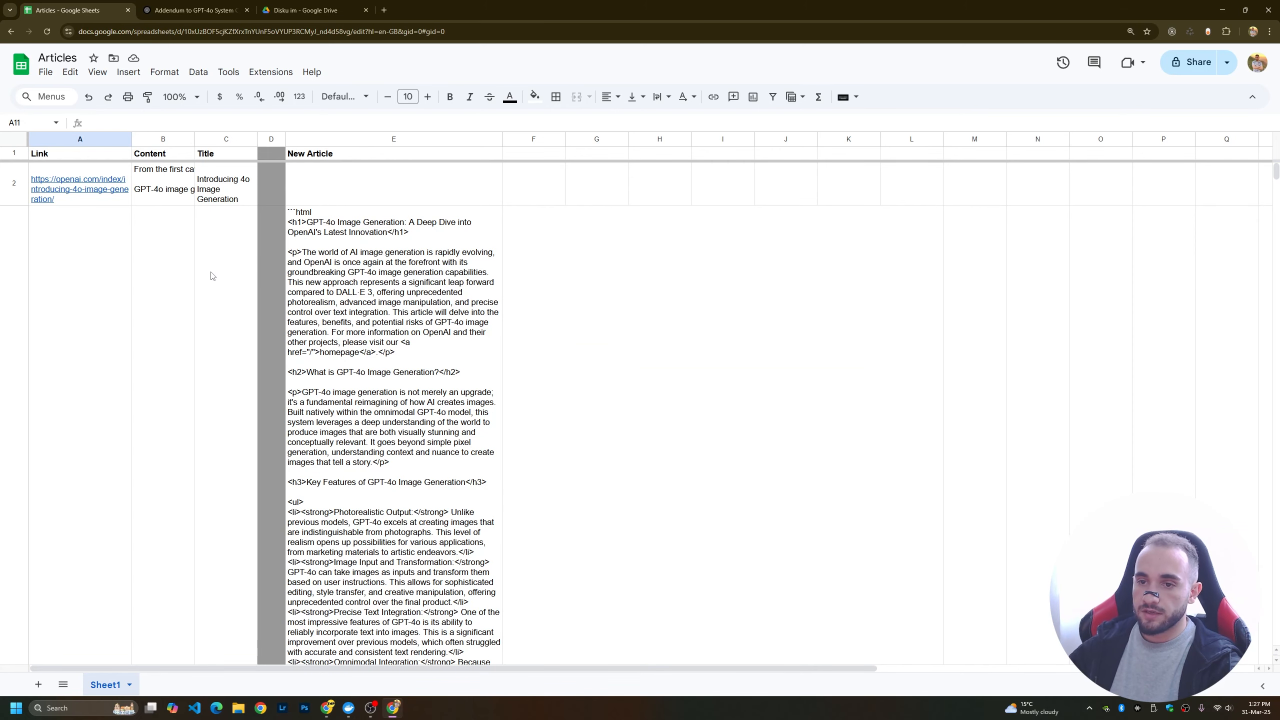
pyautogui.scroll(-7, 322, 282)
pyautogui.scroll(10, 330, 283)
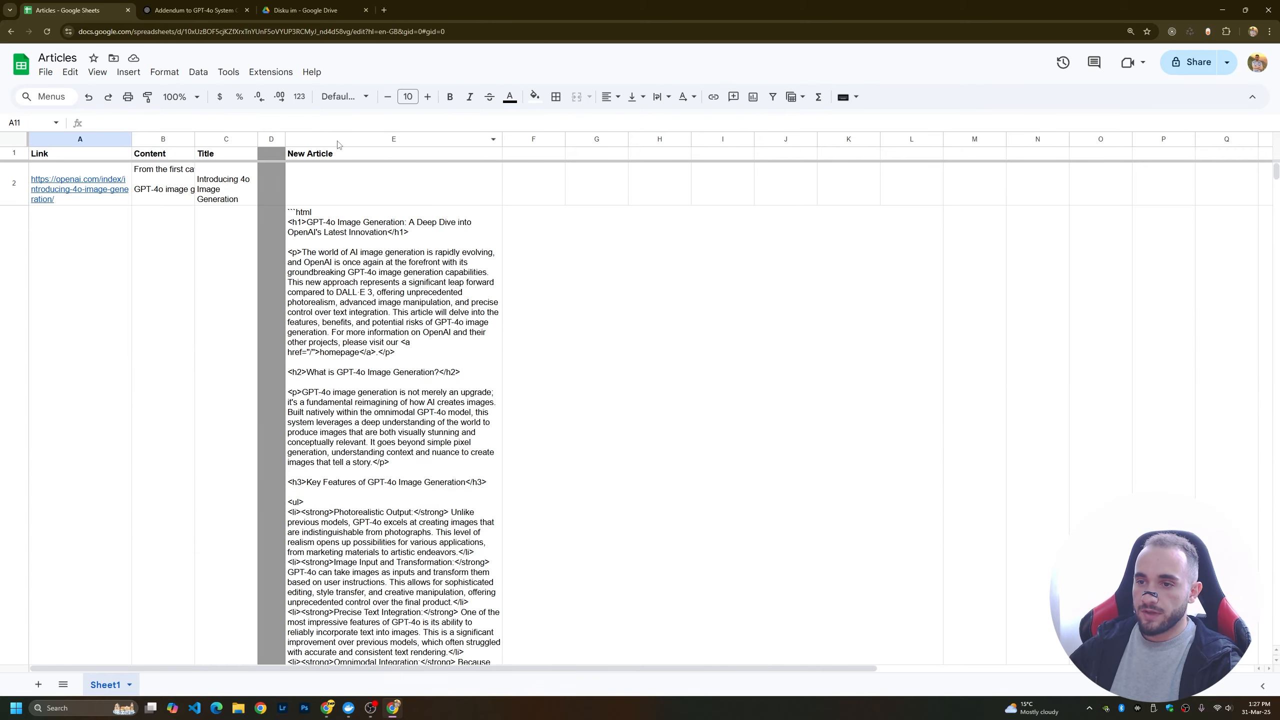
# Inspect row 3 of the Articles sheet, including the full HTML text in the New Article cell E3.
pyautogui.click(94, 232)
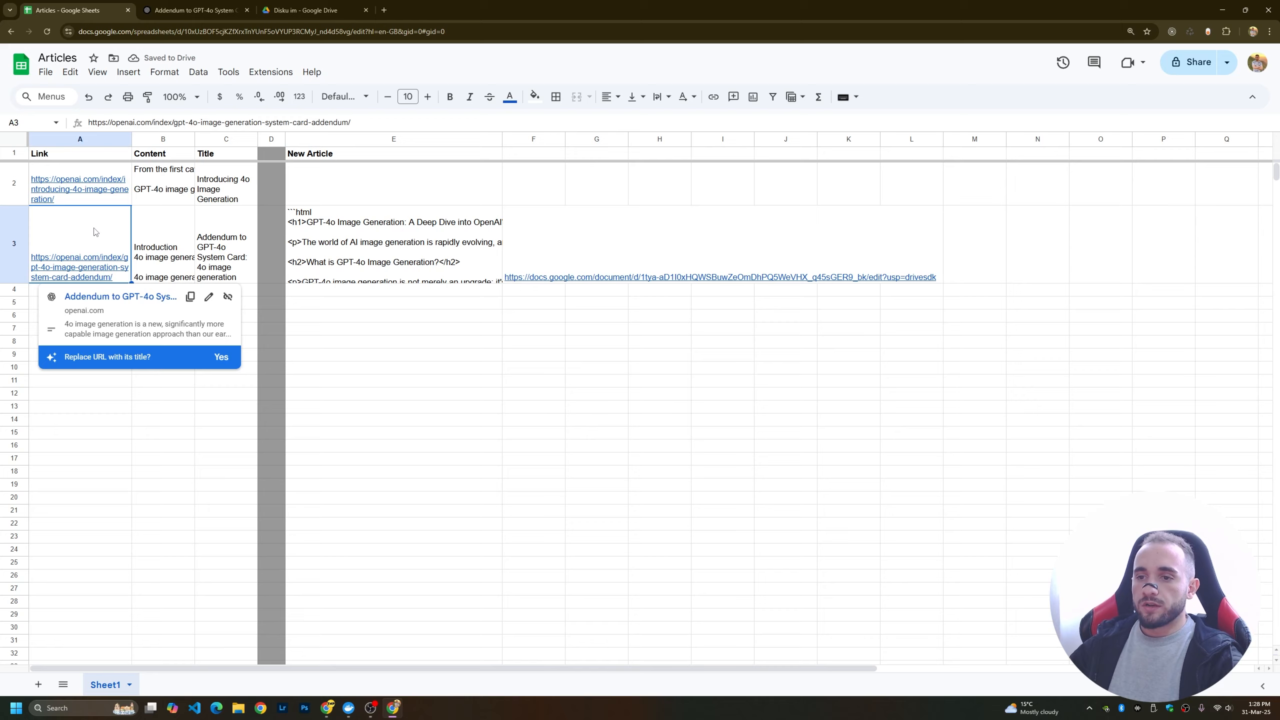
pyautogui.moveTo(93, 232); pyautogui.dragTo(241, 233)
pyautogui.click(241, 233)
pyautogui.doubleClick(365, 240)
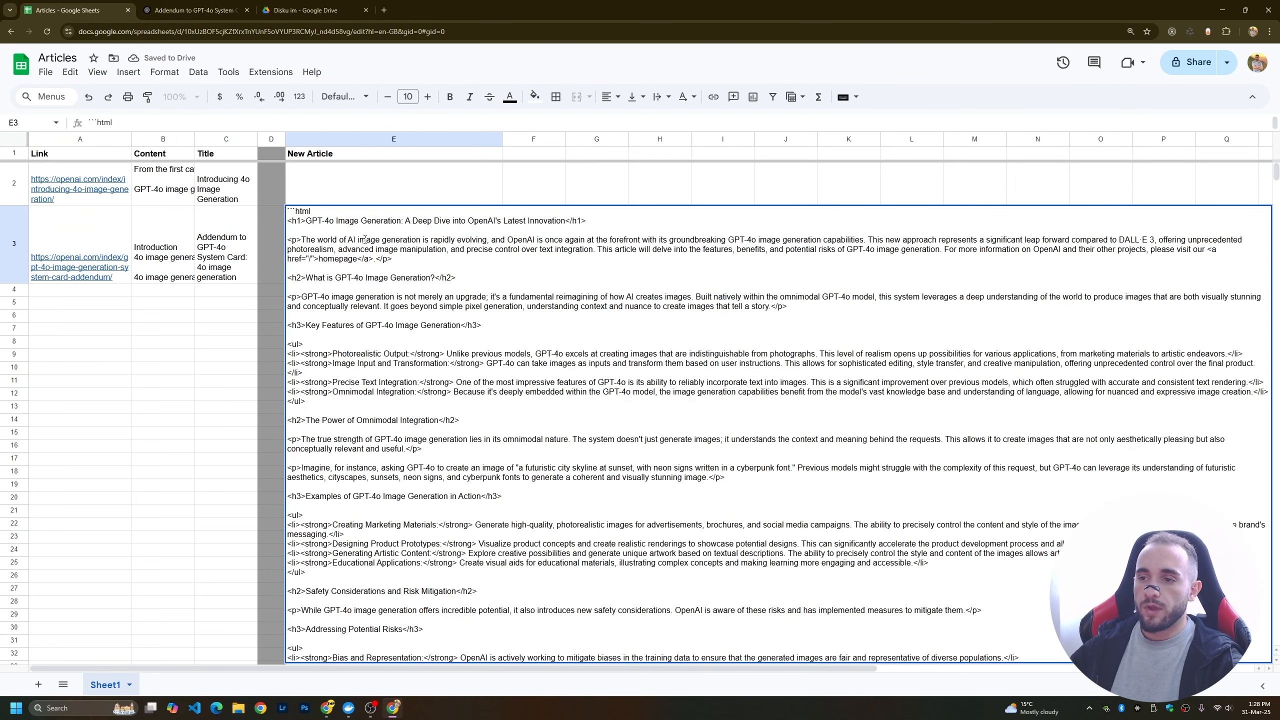
pyautogui.moveTo(293, 224); pyautogui.dragTo(347, 536)
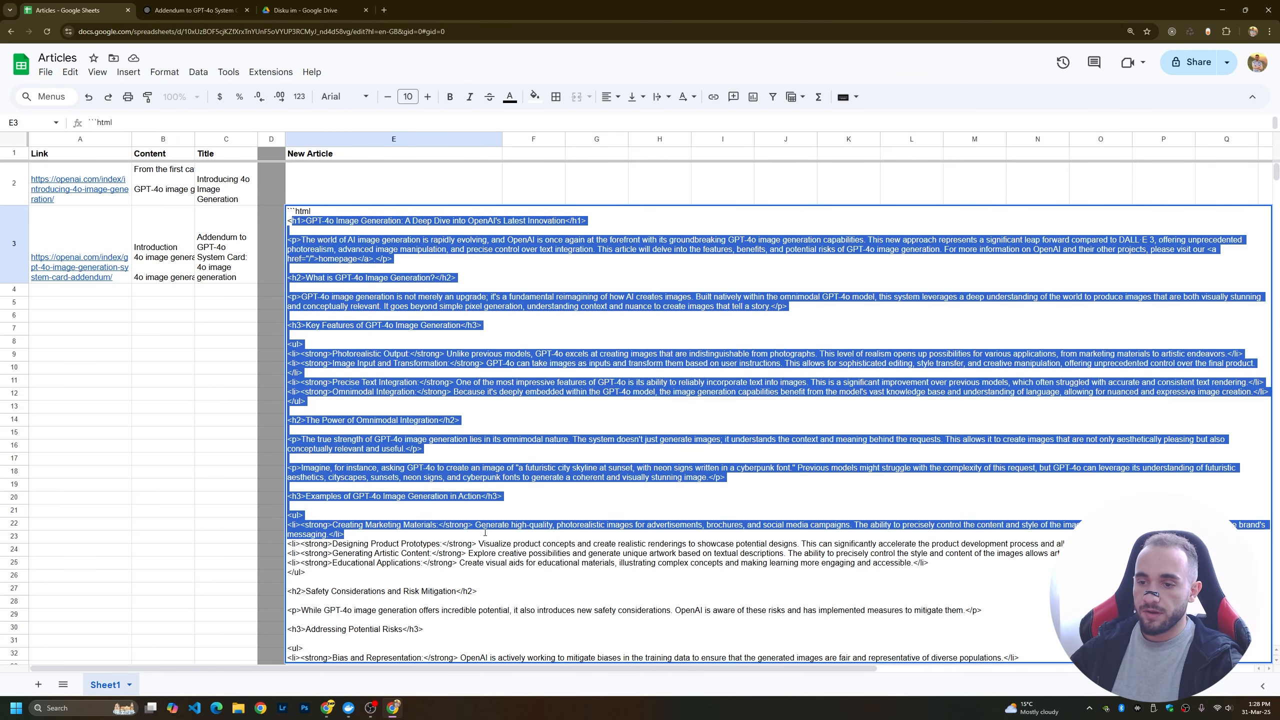
pyautogui.click(347, 536)
pyautogui.click(162, 477)
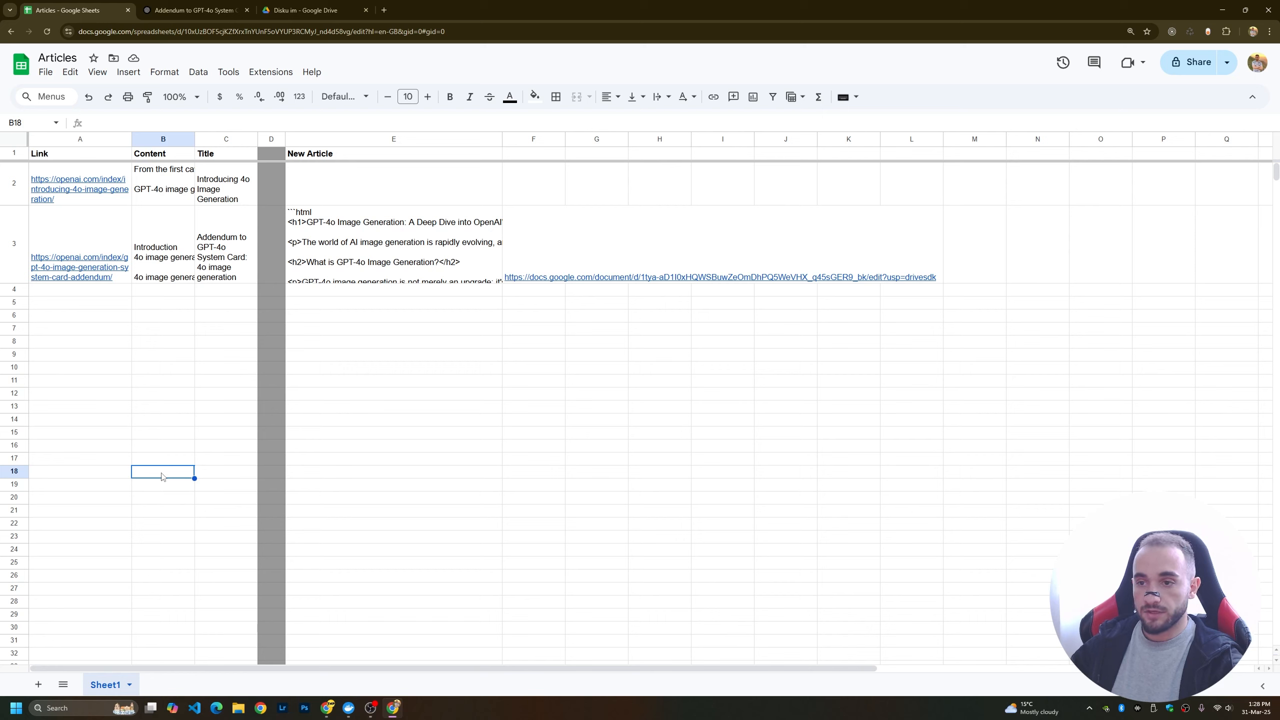
# Open the Google Docs document linked in cell F3 and review its metadata and article through to the end.
pyautogui.click(626, 232)
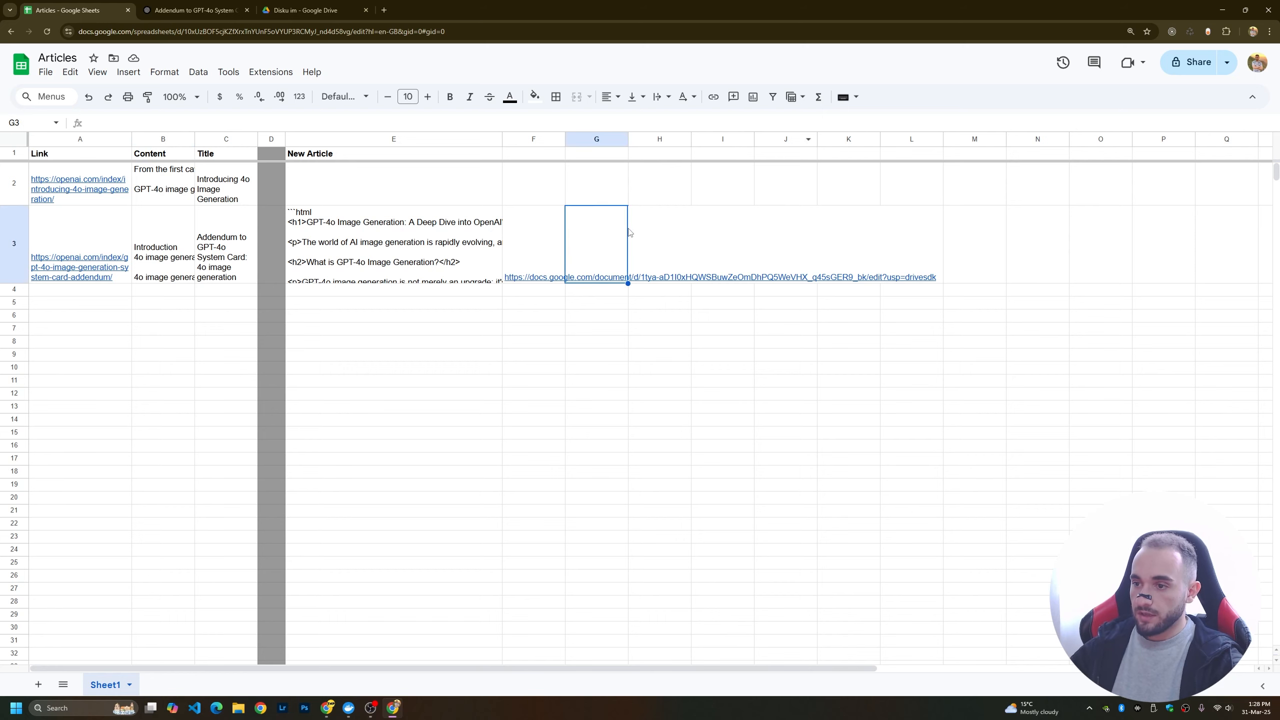
pyautogui.click(535, 281)
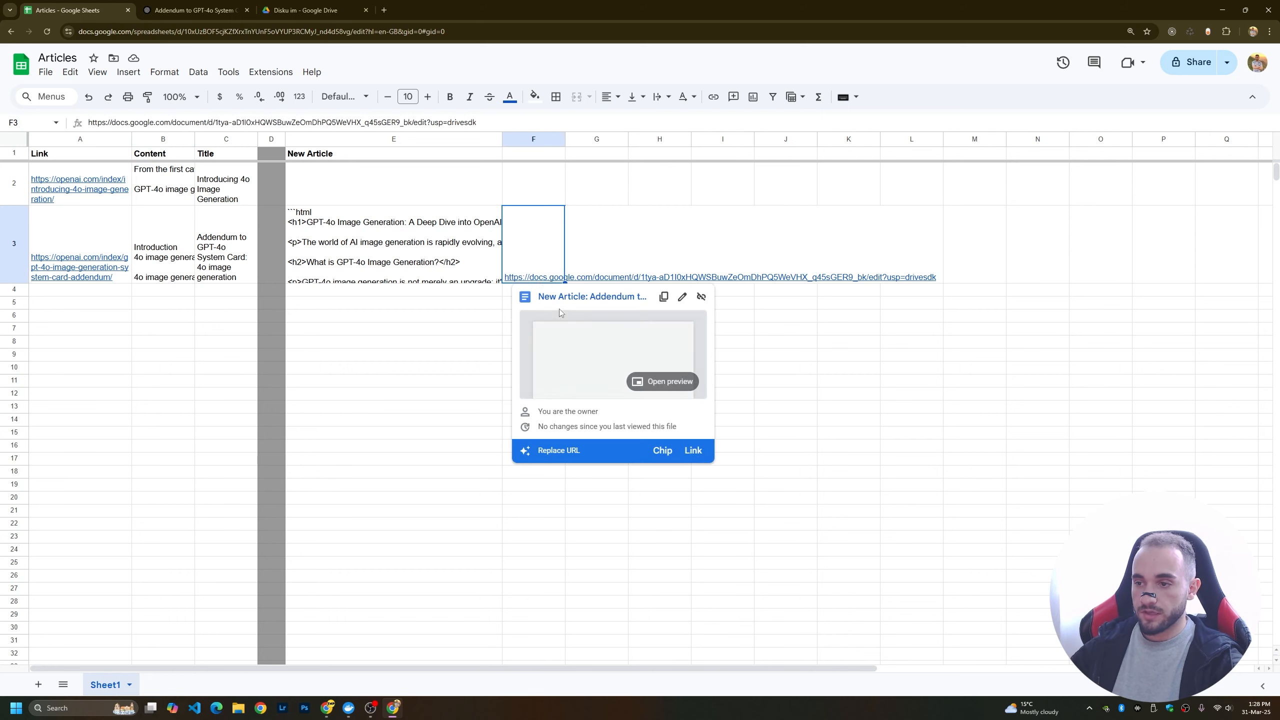
pyautogui.click(562, 296)
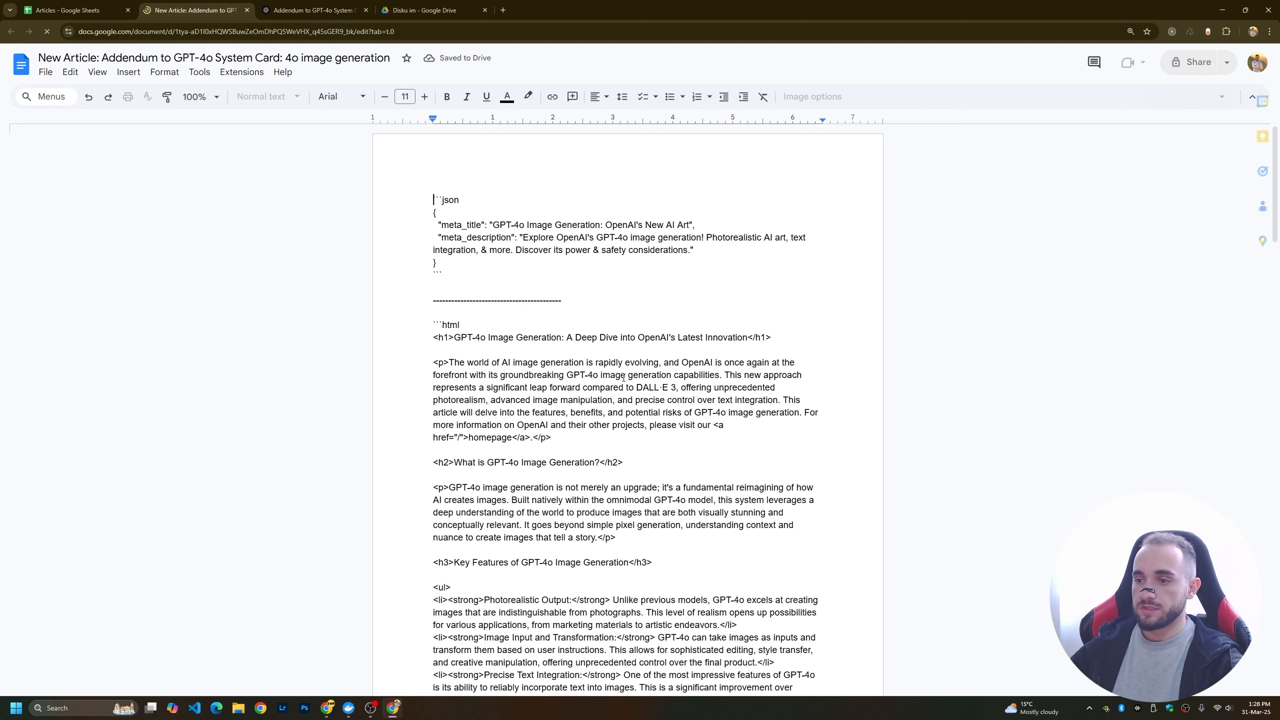
pyautogui.scroll(-15, 615, 393)
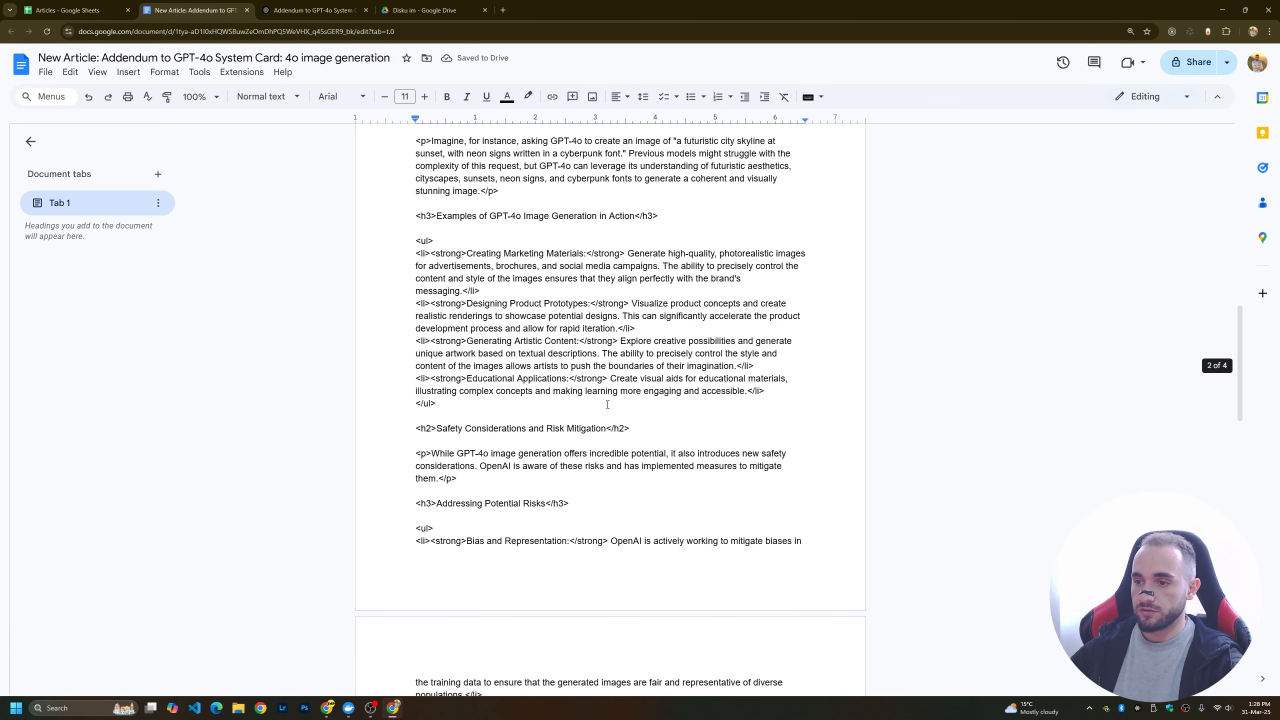
pyautogui.scroll(-20, 607, 404)
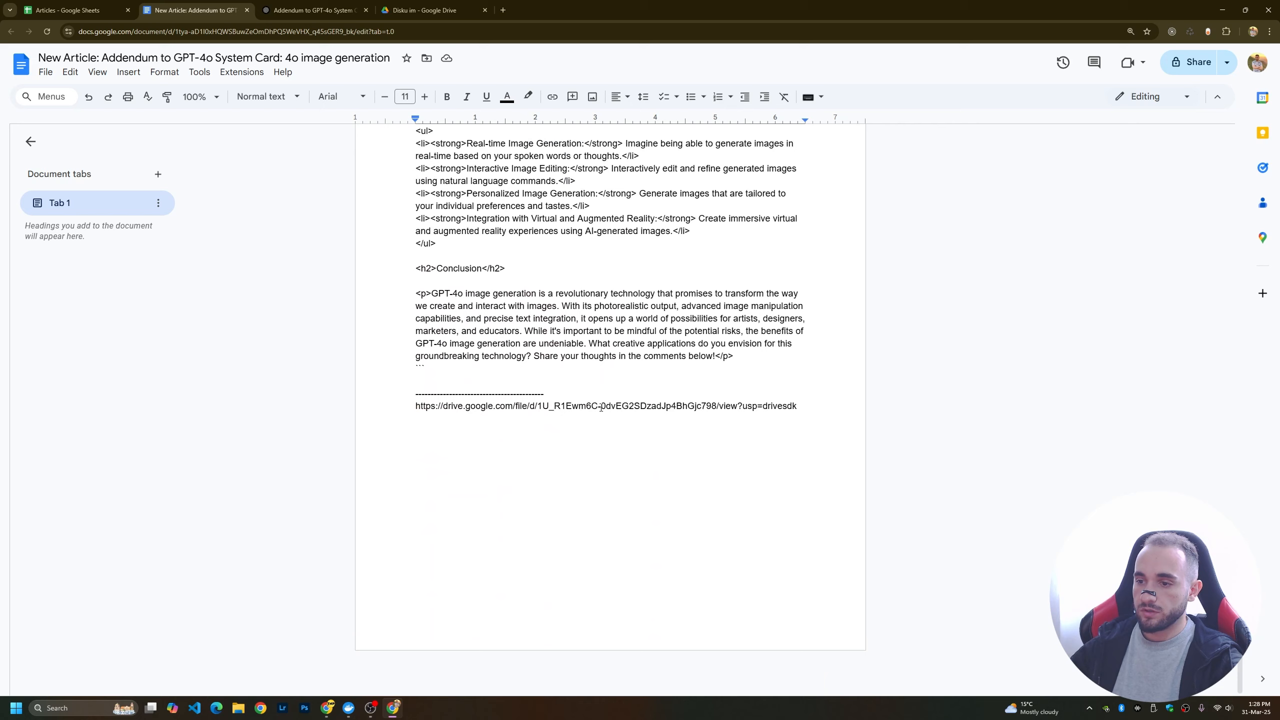
# Copy the Google Drive link at the end of the document and open it in a new browser tab to view the generated image.
pyautogui.click(426, 406)
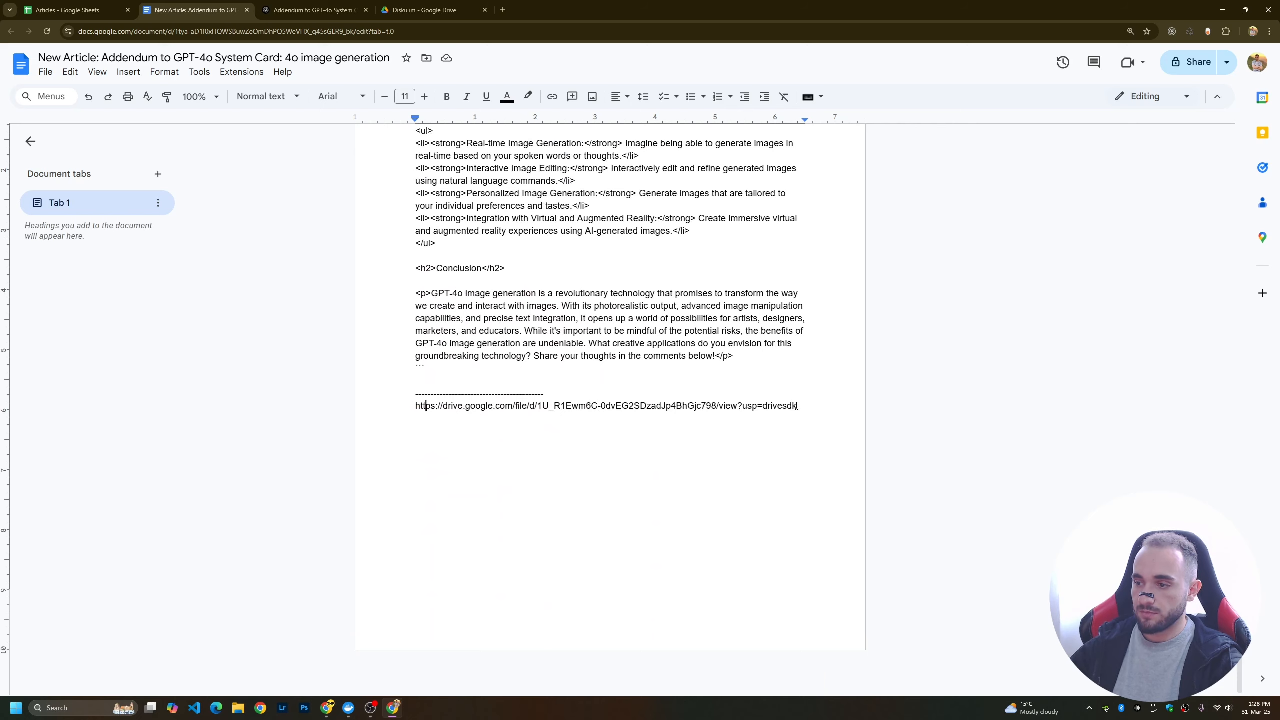
pyautogui.moveTo(796, 406); pyautogui.dragTo(421, 406)
pyautogui.hotkey('ctrl', 'c')
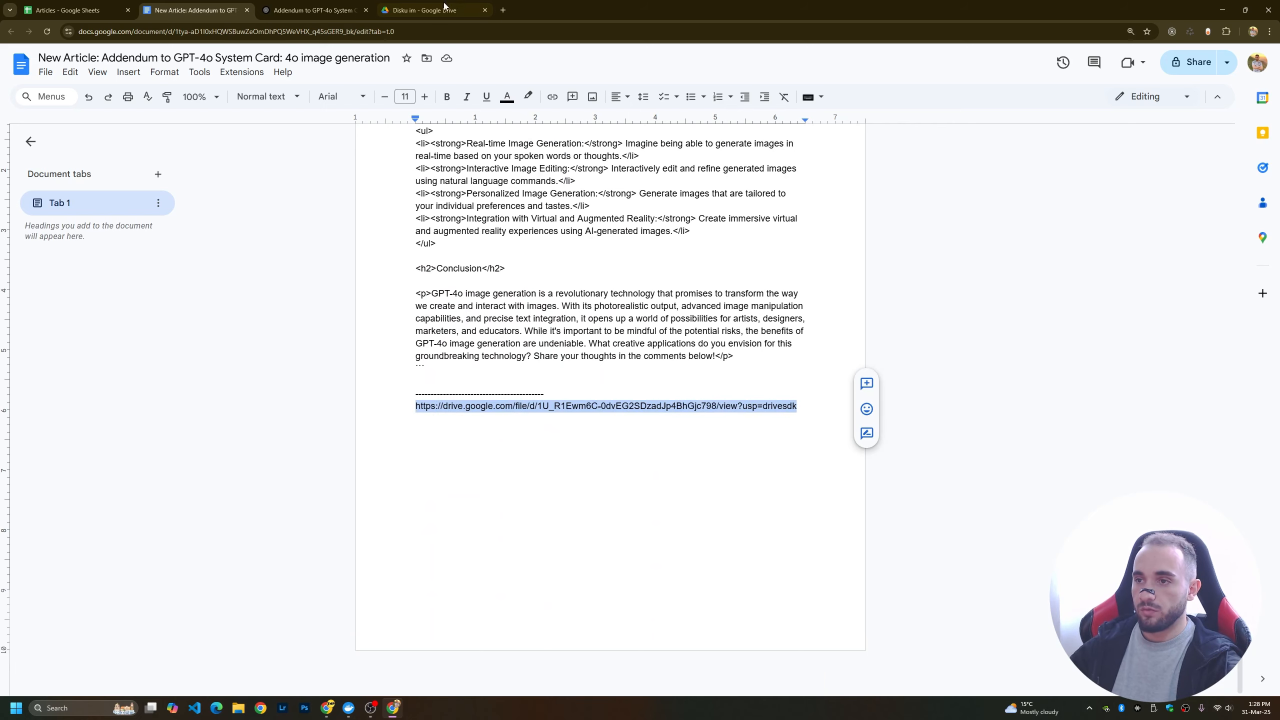
pyautogui.hotkey('ctrl', 't')
pyautogui.hotkey('ctrl', 'v')
pyautogui.press('Return')
pyautogui.scroll(5, 574, 405)
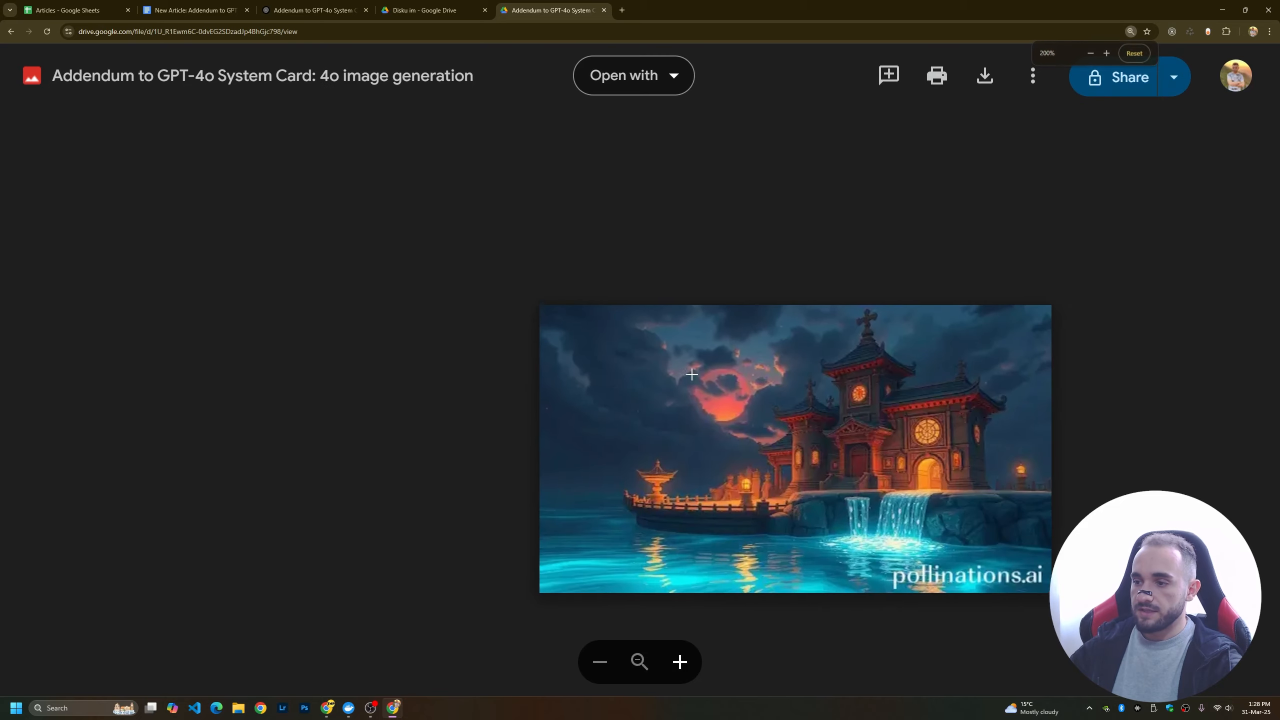
pyautogui.scroll(-3, 752, 341)
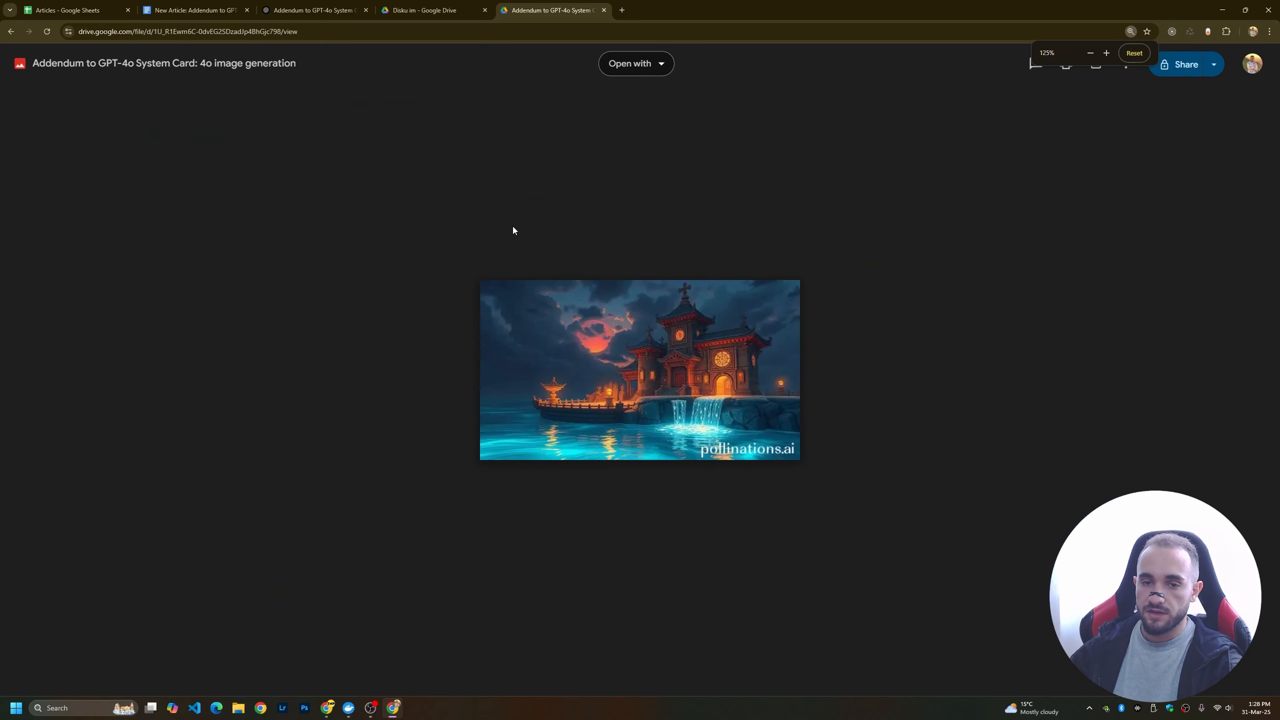